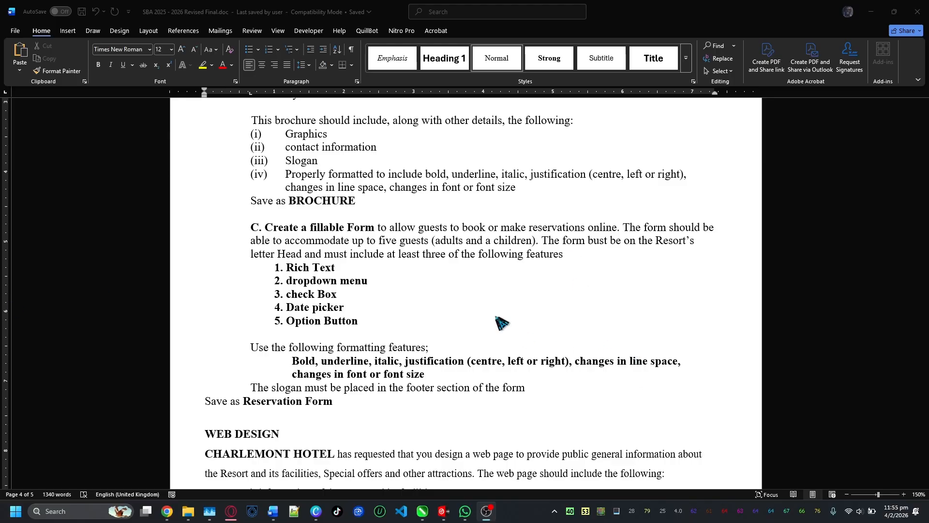
Launch a new Word window with a blank document for the fillable reservation form
{"action": "left_click", "coordinate": [491, 275]}
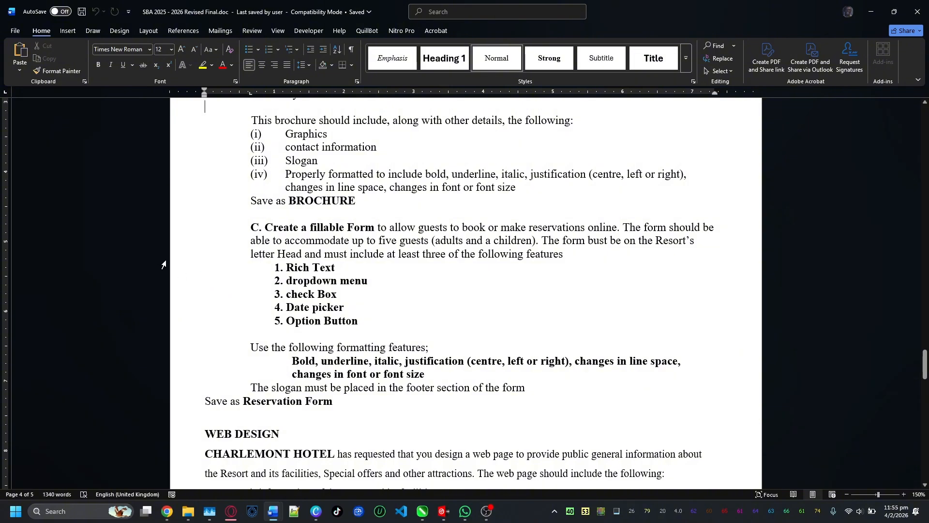
{"action": "left_click", "coordinate": [17, 512]}
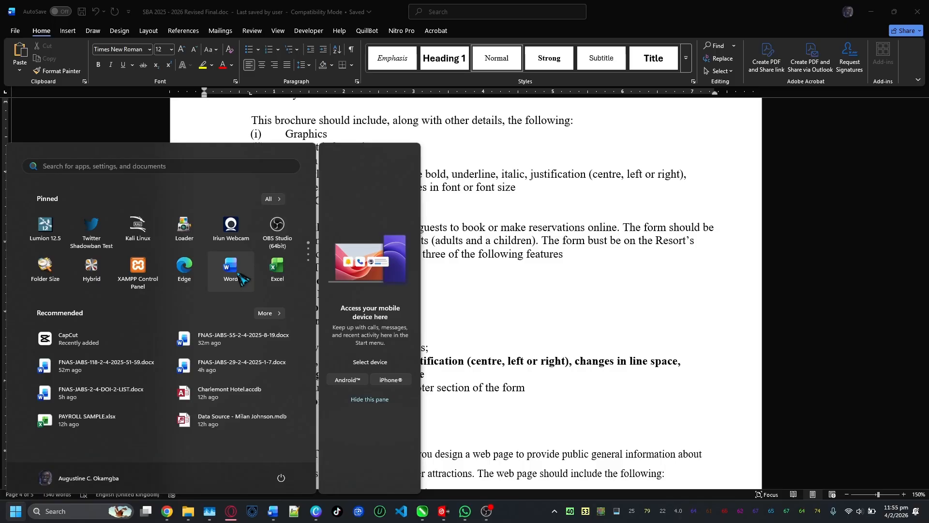
{"action": "left_click", "coordinate": [231, 271]}
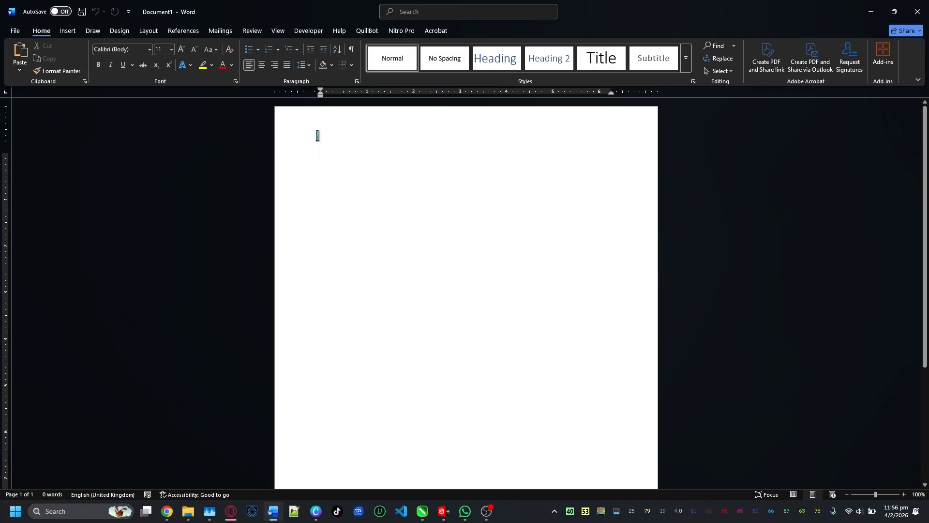
Set a custom top margin of 1.5" for the whole blank document
{"action": "left_click", "coordinate": [145, 32]}
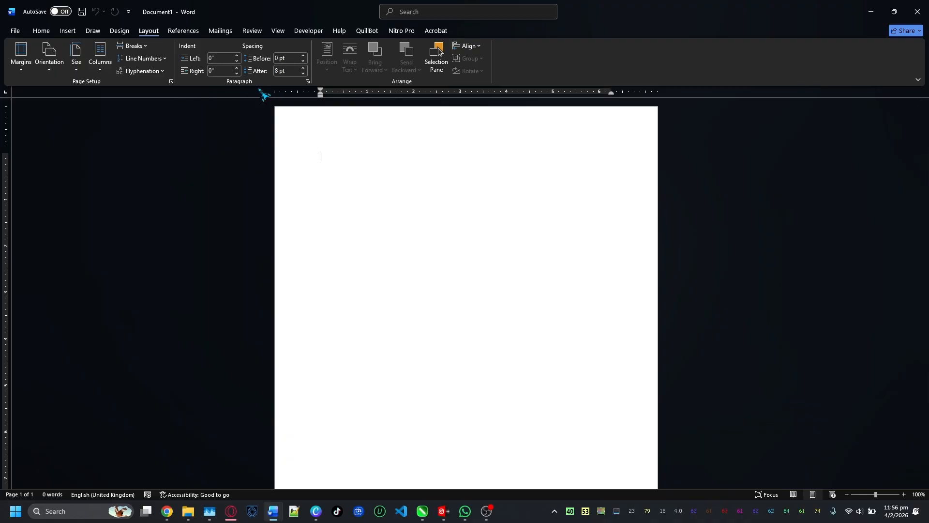
{"action": "left_click", "coordinate": [21, 55]}
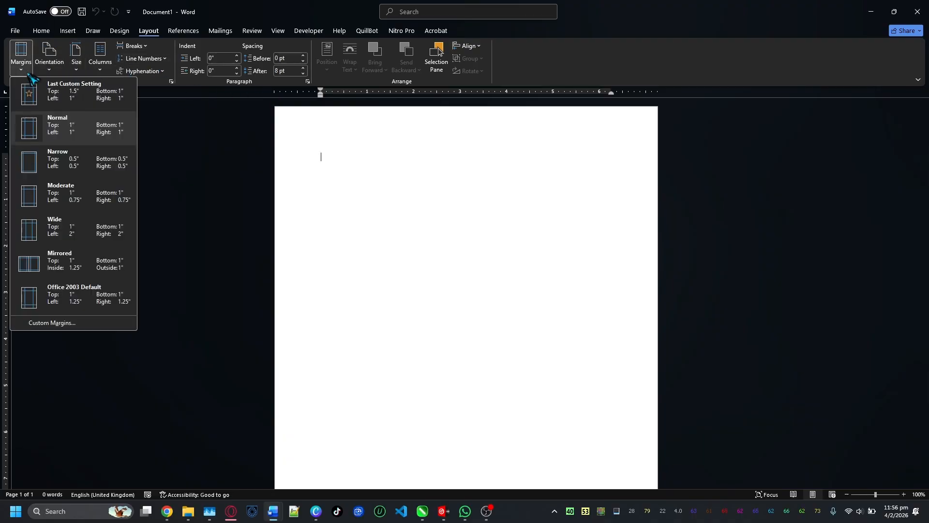
{"action": "left_click", "coordinate": [78, 322]}
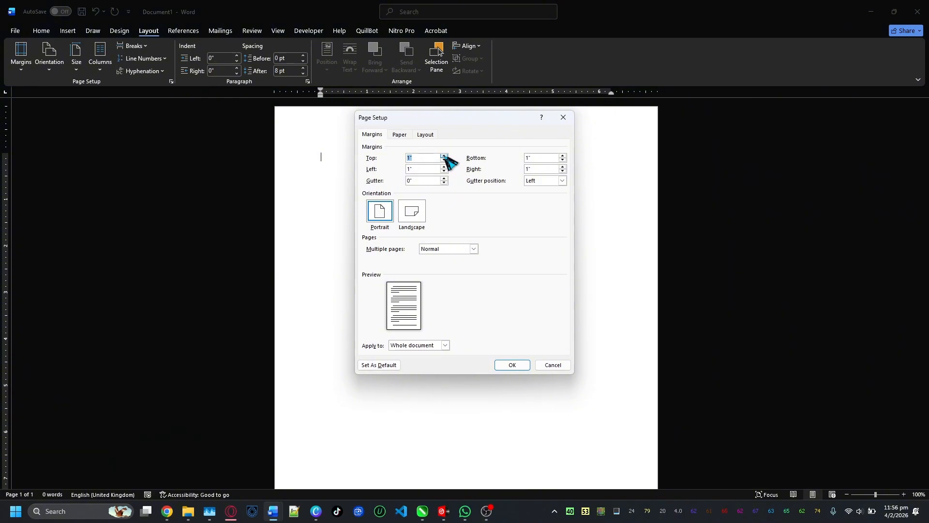
{"action": "left_click", "coordinate": [444, 155]}
{"action": "left_click", "coordinate": [444, 155]}
{"action": "left_click", "coordinate": [444, 155]}
{"action": "left_click", "coordinate": [444, 156]}
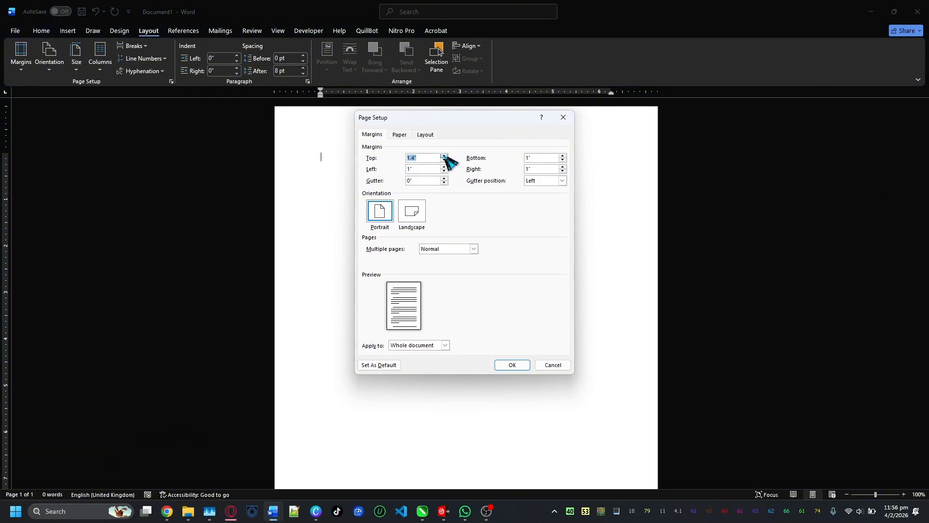
{"action": "left_click", "coordinate": [444, 156]}
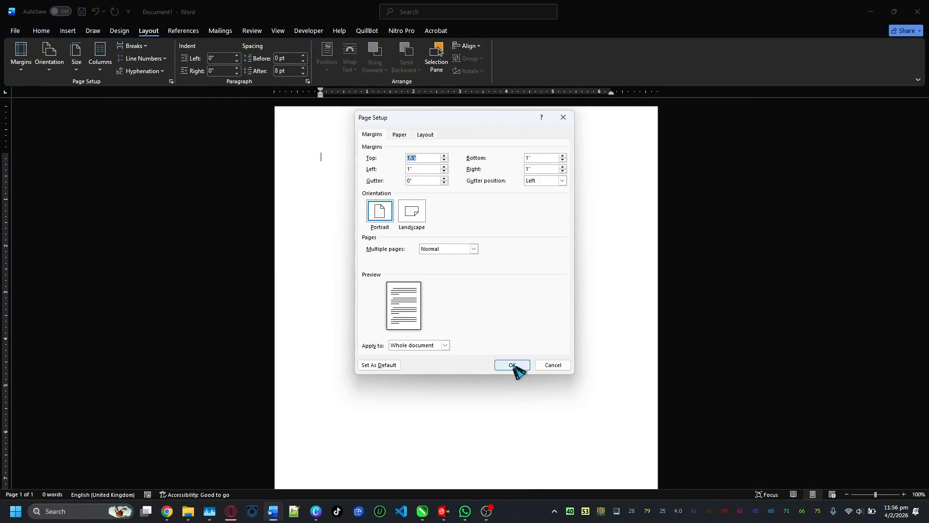
{"action": "left_click", "coordinate": [514, 367]}
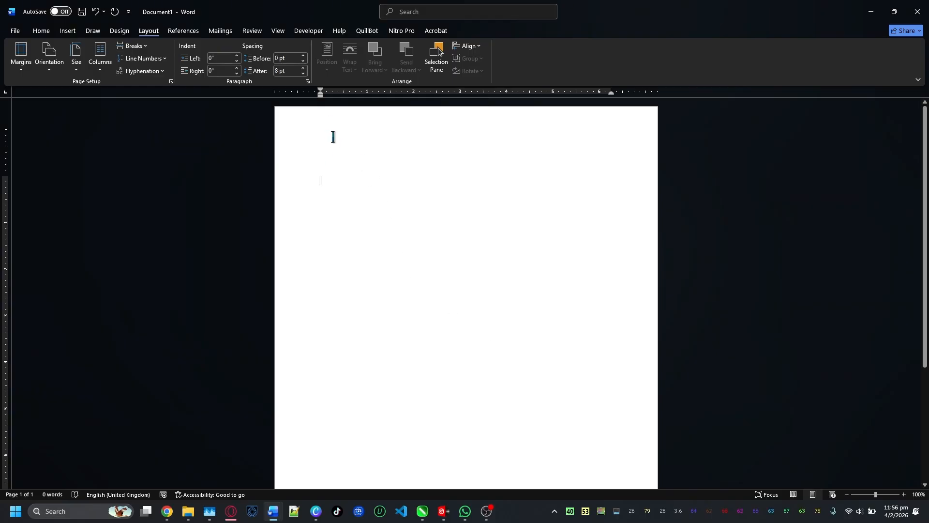
Open the header area of the blank document for editing, and copy the entire header content from LETTERHEAD.docx
{"action": "double_click", "coordinate": [333, 137]}
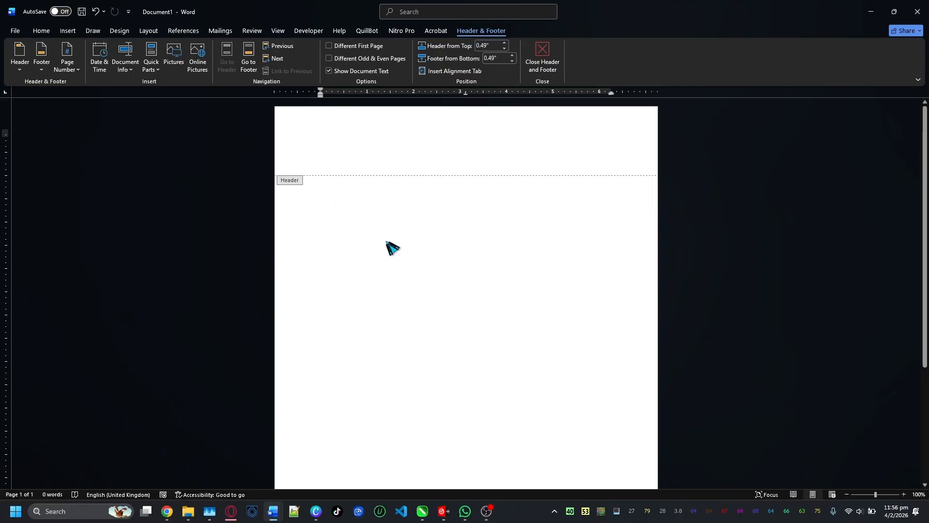
{"action": "mouse_move", "coordinate": [282, 511]}
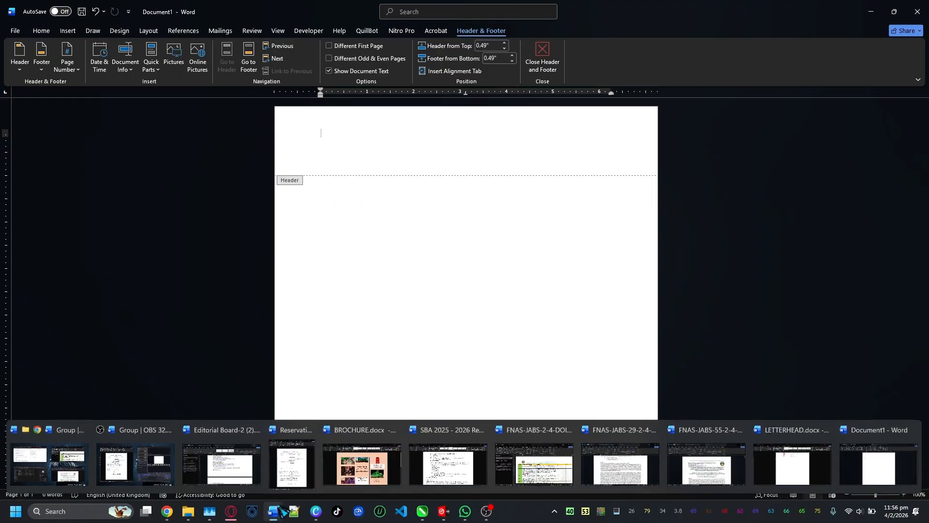
{"action": "left_click", "coordinate": [792, 464]}
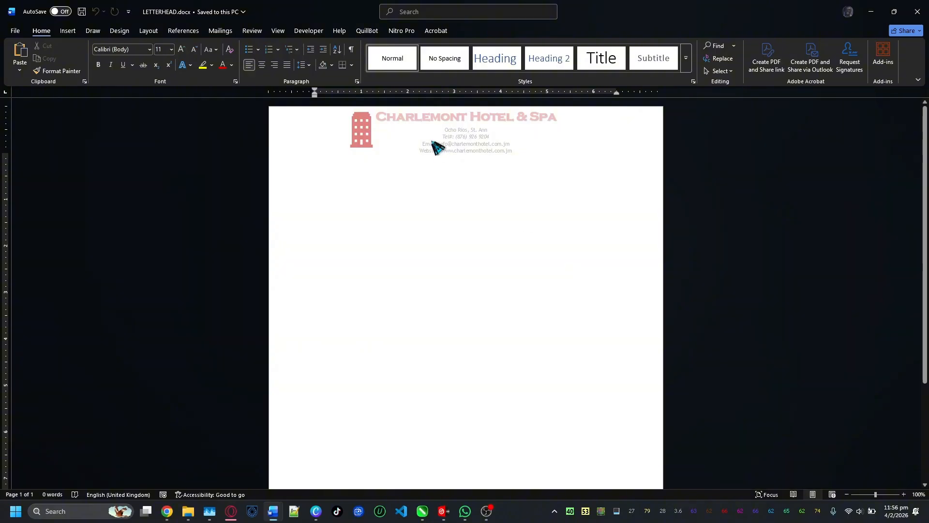
{"action": "double_click", "coordinate": [434, 142]}
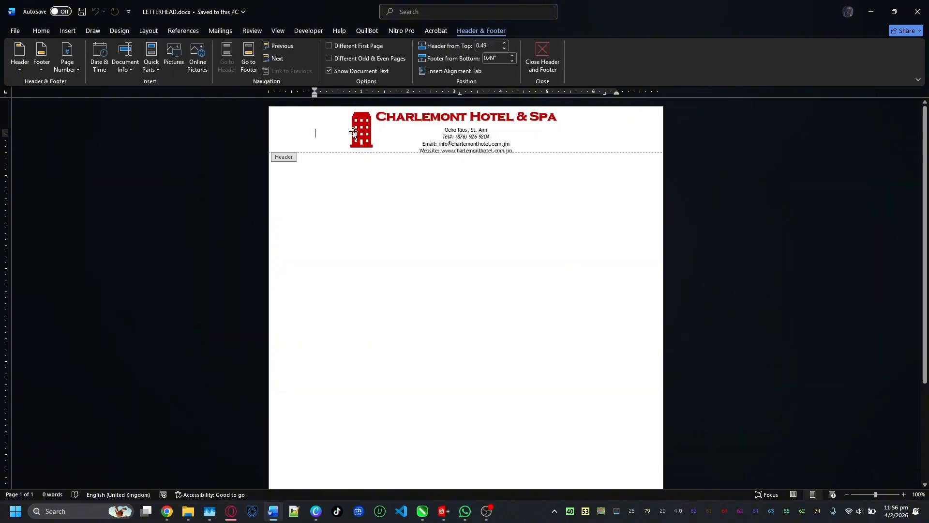
{"action": "left_click", "coordinate": [285, 128]}
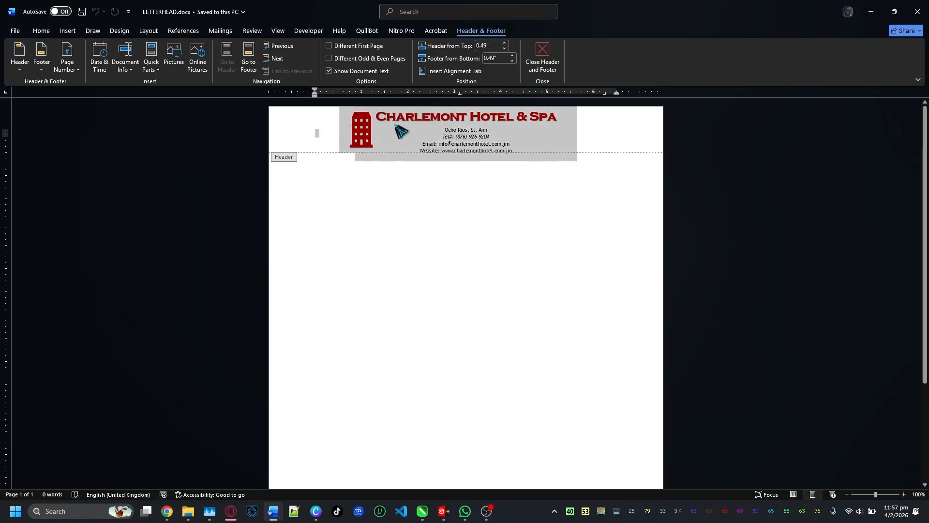
{"action": "left_click", "coordinate": [42, 31]}
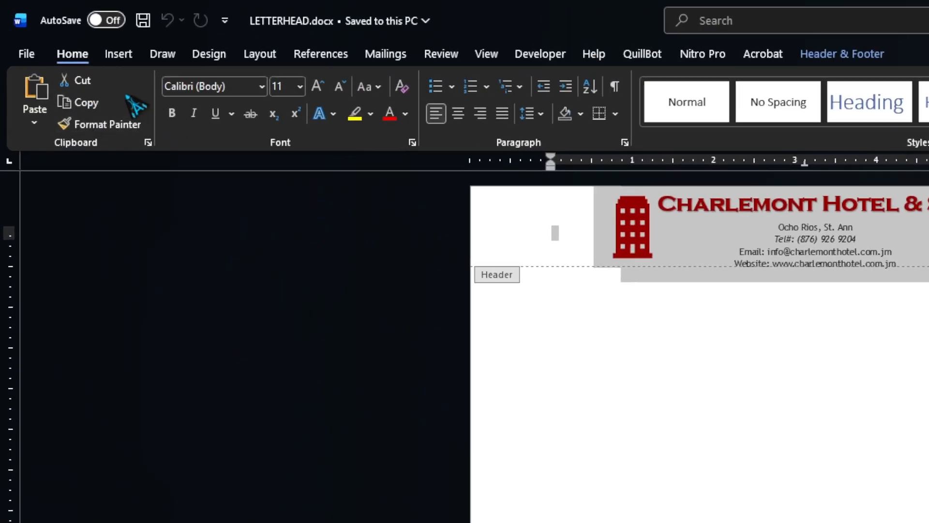
{"action": "left_click", "coordinate": [103, 107]}
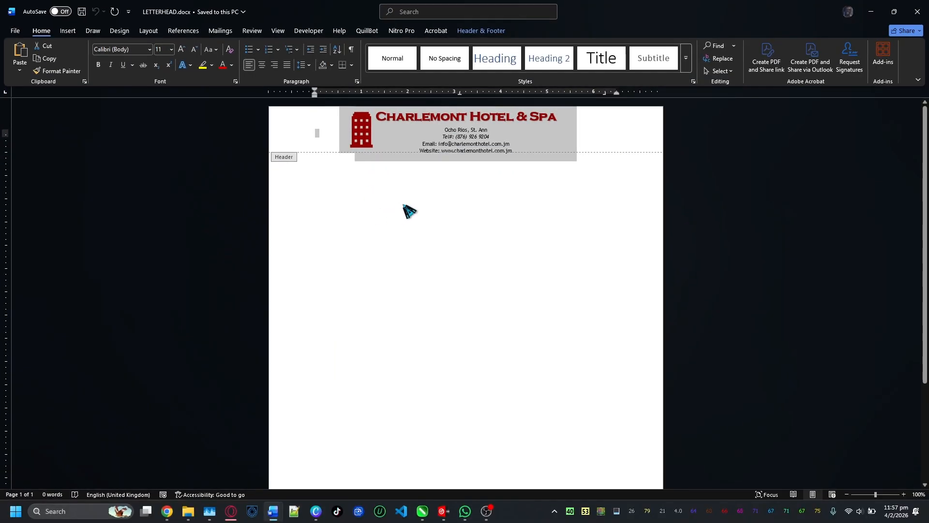
Paste the copied Charlemont Hotel & Spa letterhead into the header of Document1
{"action": "left_click", "coordinate": [871, 11]}
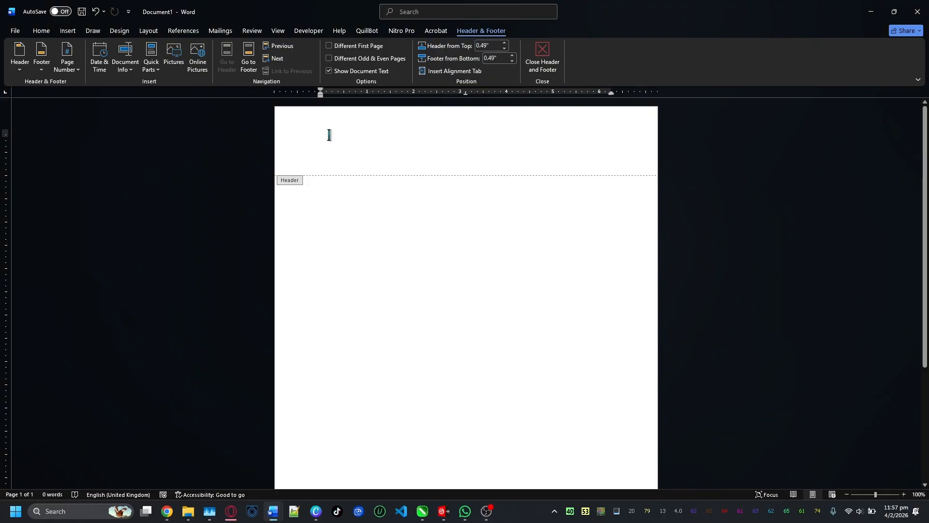
{"action": "left_click", "coordinate": [41, 30]}
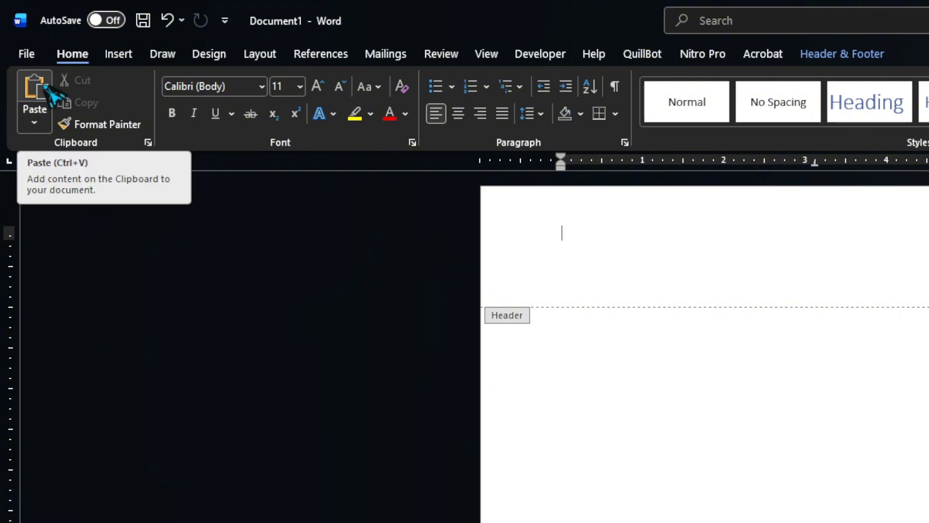
{"action": "left_click", "coordinate": [45, 87]}
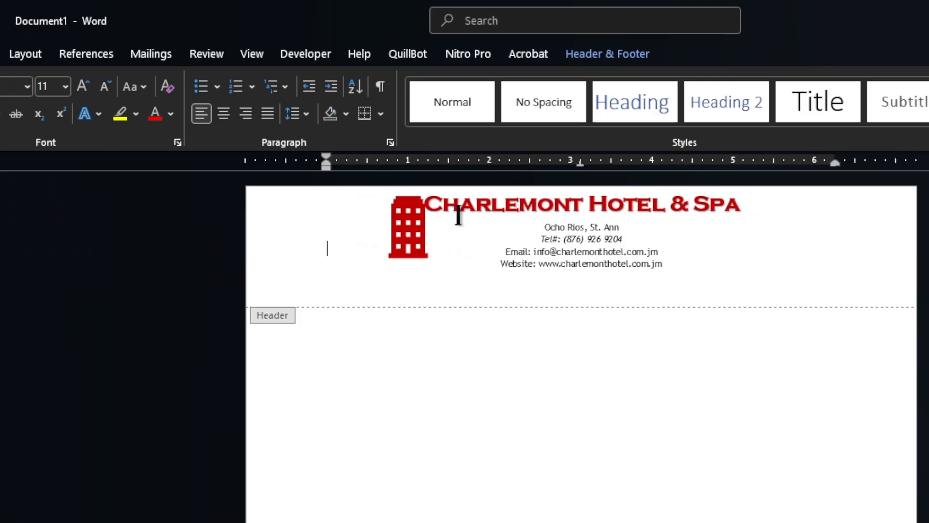
Move the red building logo slightly left so it clears the hotel name, and return to the document body
{"action": "left_click", "coordinate": [415, 215]}
{"action": "left_click_drag", "start_coordinate": [415, 216], "coordinate": [395, 222]}
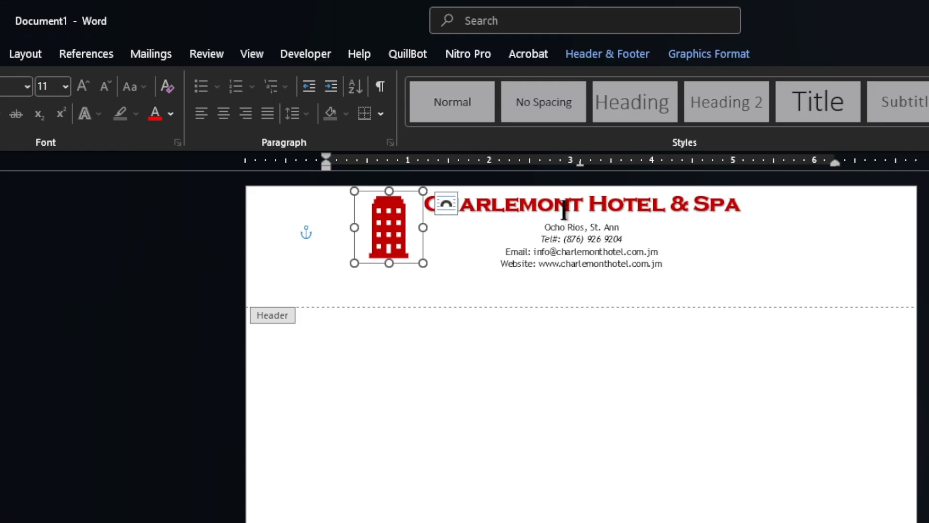
{"action": "left_click", "coordinate": [607, 205]}
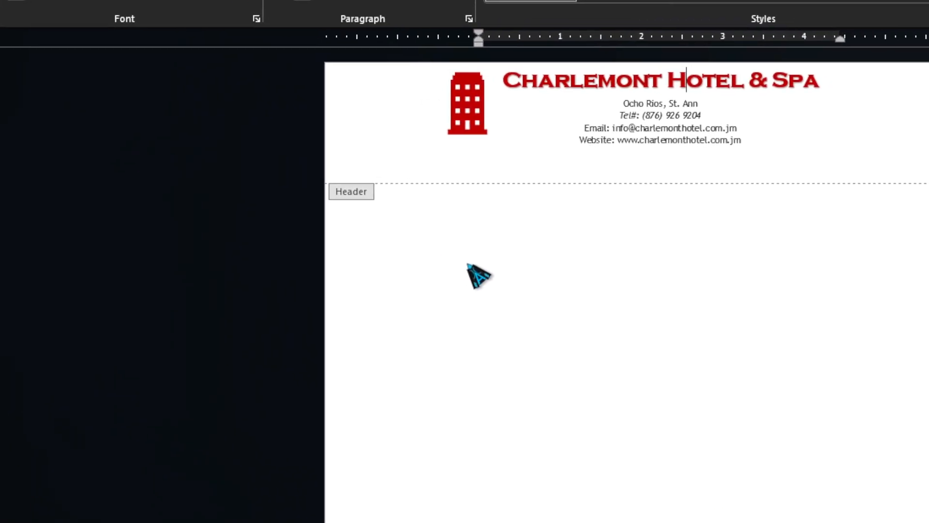
{"action": "double_click", "coordinate": [443, 272]}
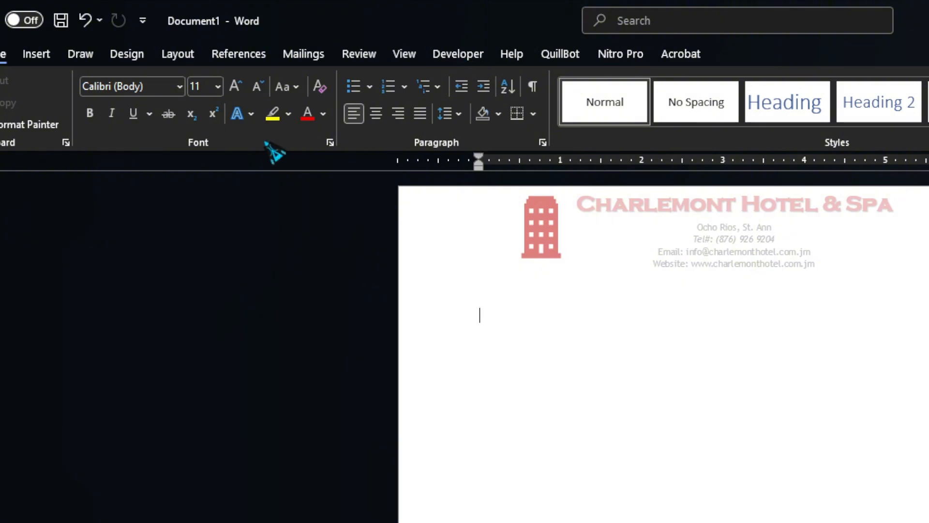
Make sure Developer is enabled in the ribbon customization, and display the Developer tools
{"action": "right_click", "coordinate": [273, 153]}
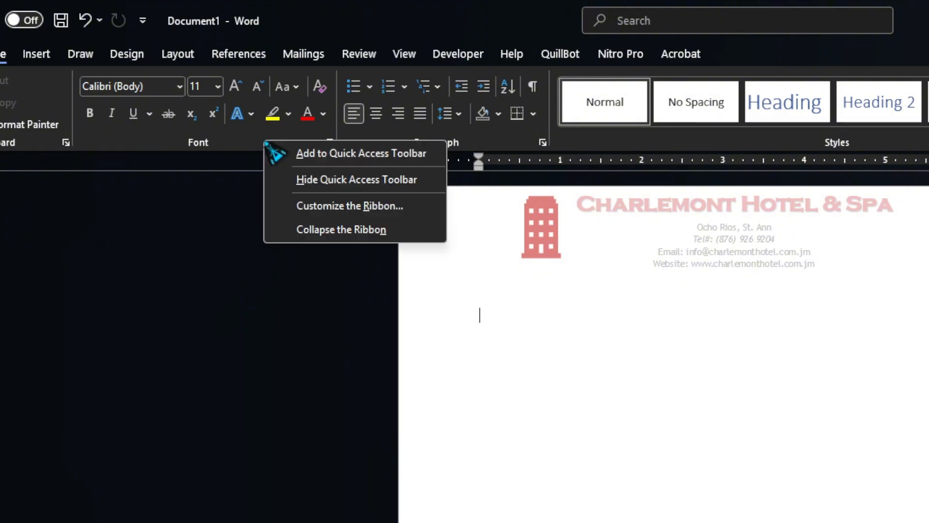
{"action": "left_click", "coordinate": [396, 209]}
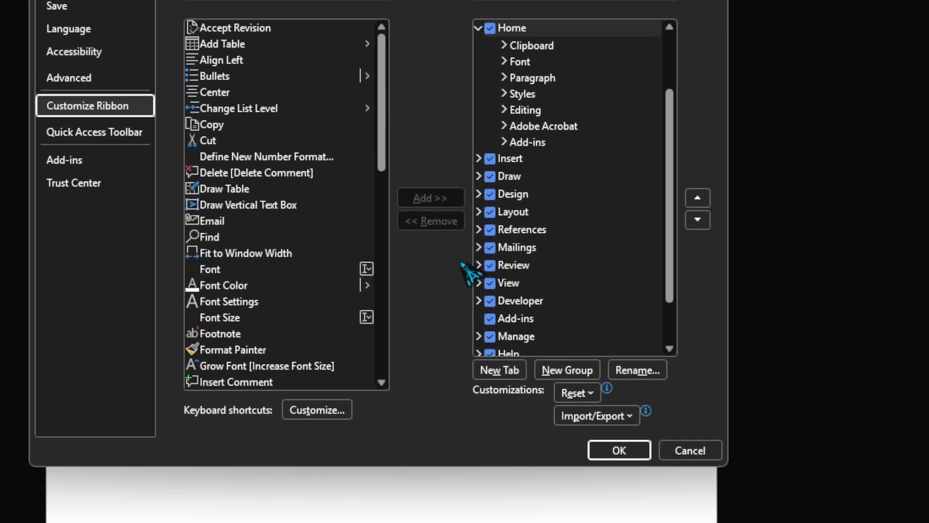
{"action": "left_click", "coordinate": [491, 300]}
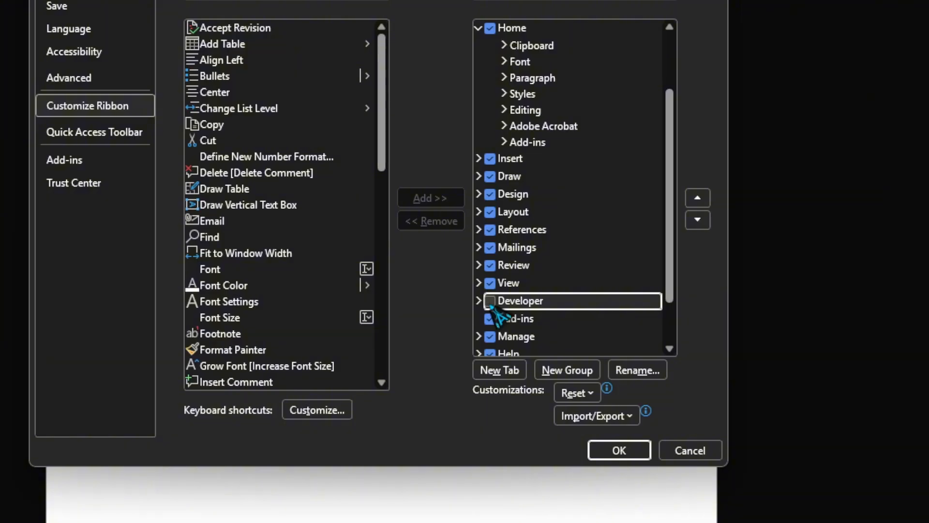
{"action": "left_click", "coordinate": [490, 300]}
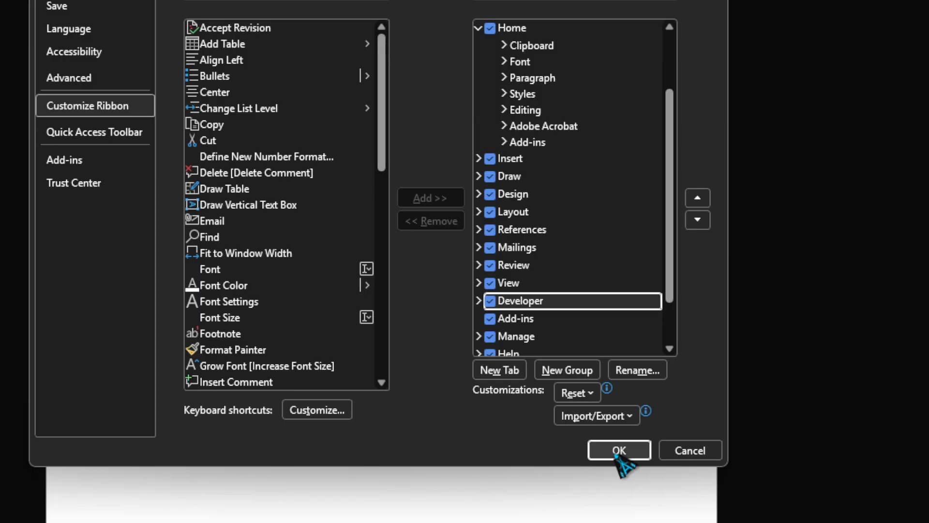
{"action": "left_click", "coordinate": [618, 456]}
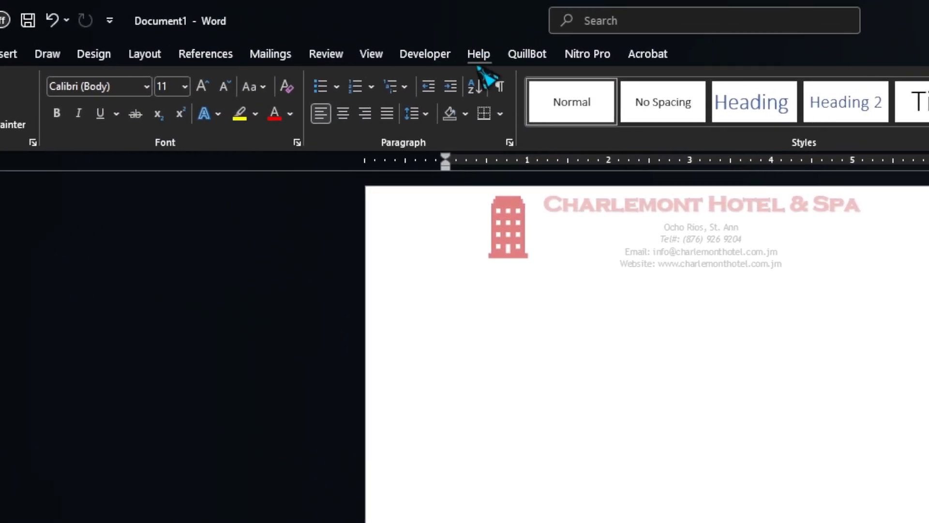
{"action": "left_click", "coordinate": [441, 53]}
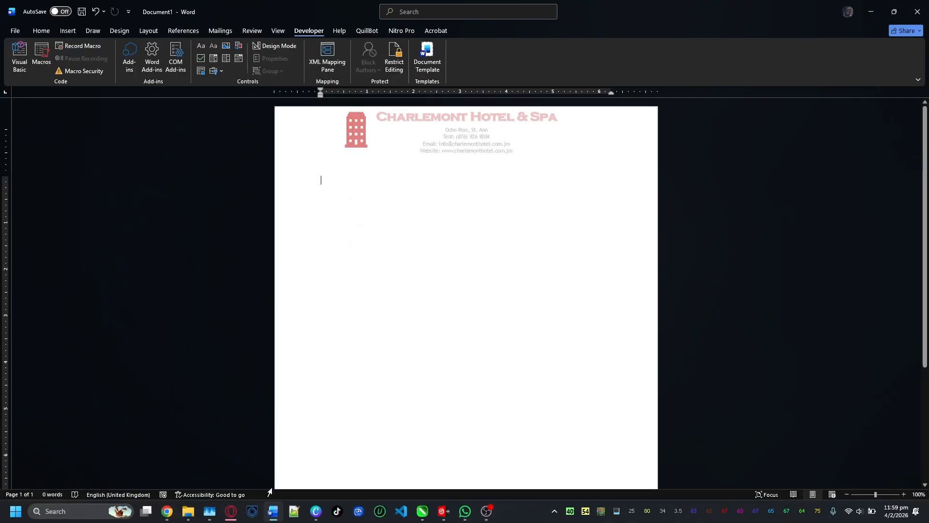
In the SBA 2025 - 2026 Revised Final document, correct "bust" to "must" in the fillable form instructions
{"action": "mouse_move", "coordinate": [275, 513]}
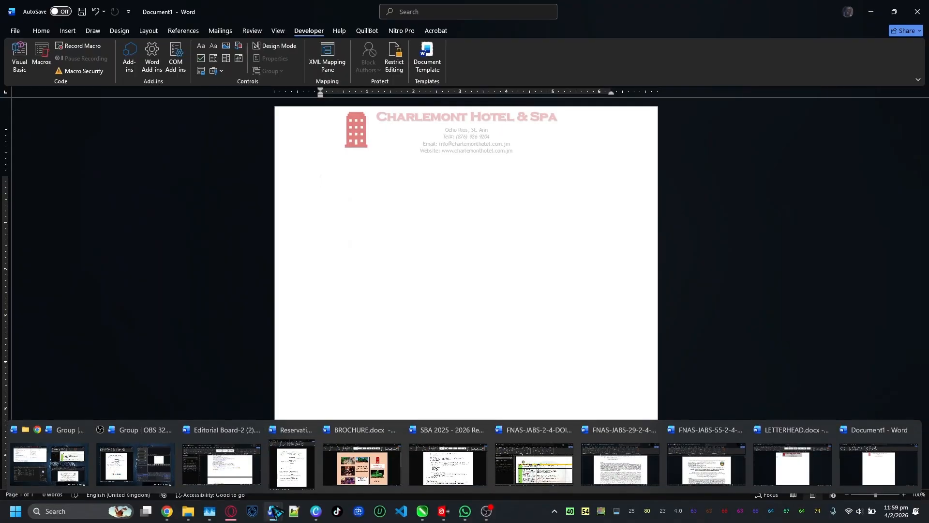
{"action": "left_click", "coordinate": [442, 472]}
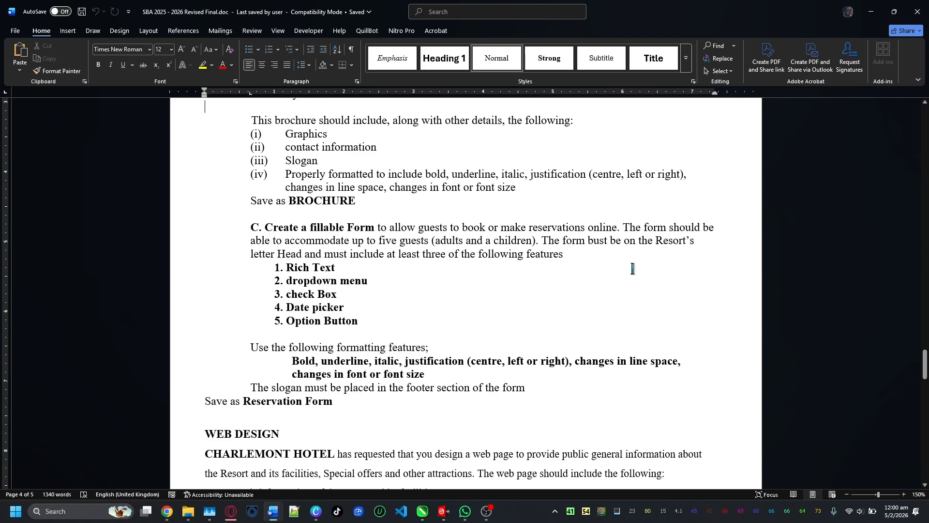
{"action": "double_click", "coordinate": [591, 242]}
{"action": "left_click", "coordinate": [590, 242]}
{"action": "left_click_drag", "start_coordinate": [593, 242], "coordinate": [594, 242]}
{"action": "type", "text": "m"}
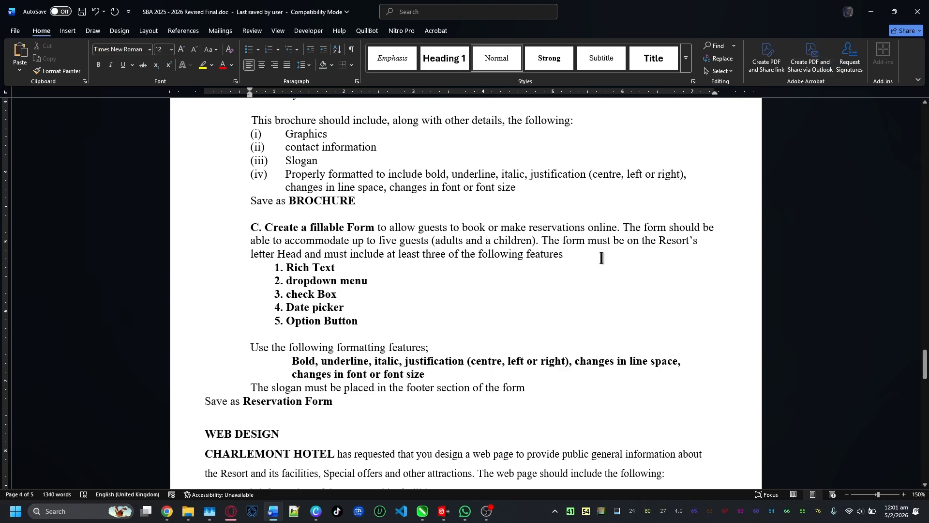
Switch to Document1 and enter the title "Reservation Form" on the first body line below the letterhead
{"action": "mouse_move", "coordinate": [278, 512]}
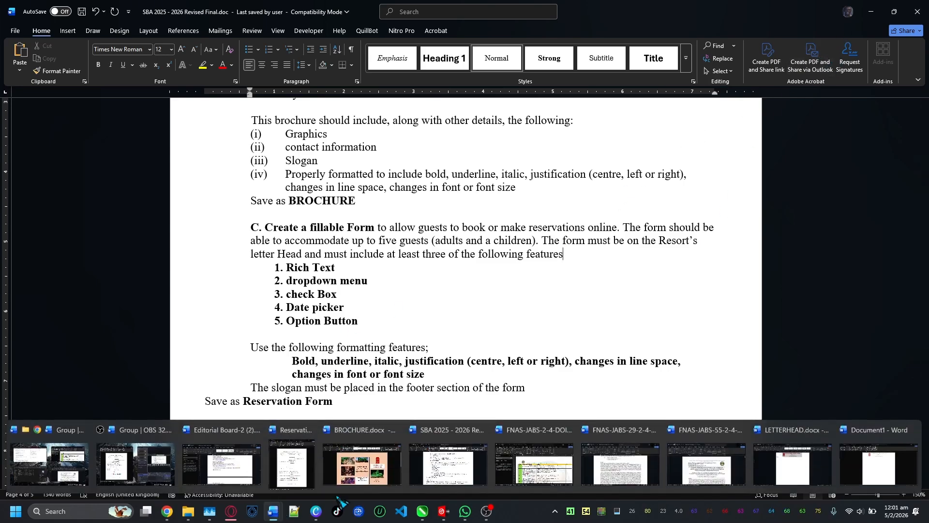
{"action": "left_click", "coordinate": [892, 444]}
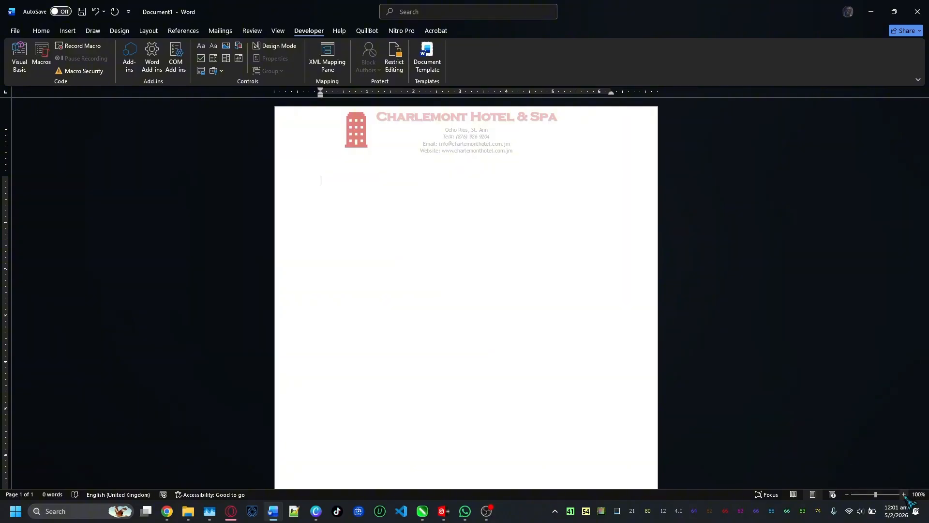
{"action": "scroll", "coordinate": [796, 437], "scroll_direction": "up", "scroll_amount": 3, "text": "ctrl"}
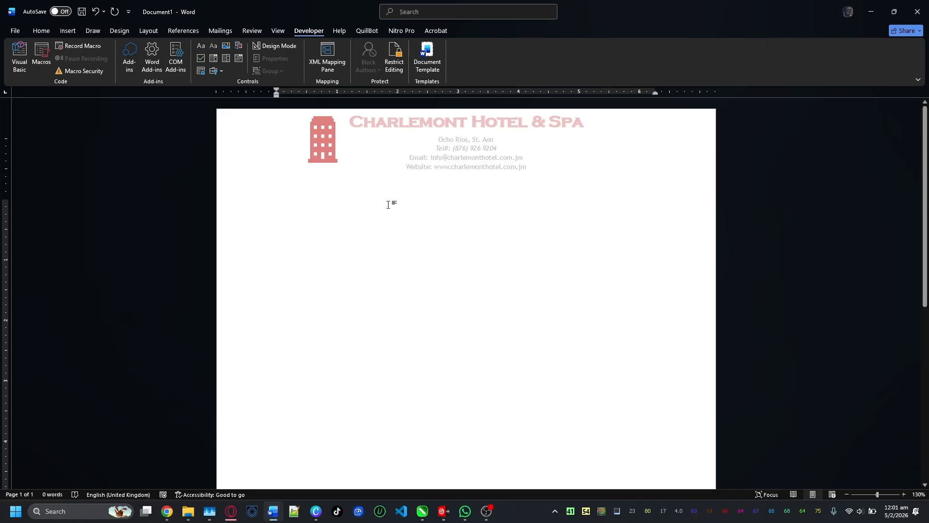
{"action": "type", "text": "Reser"}
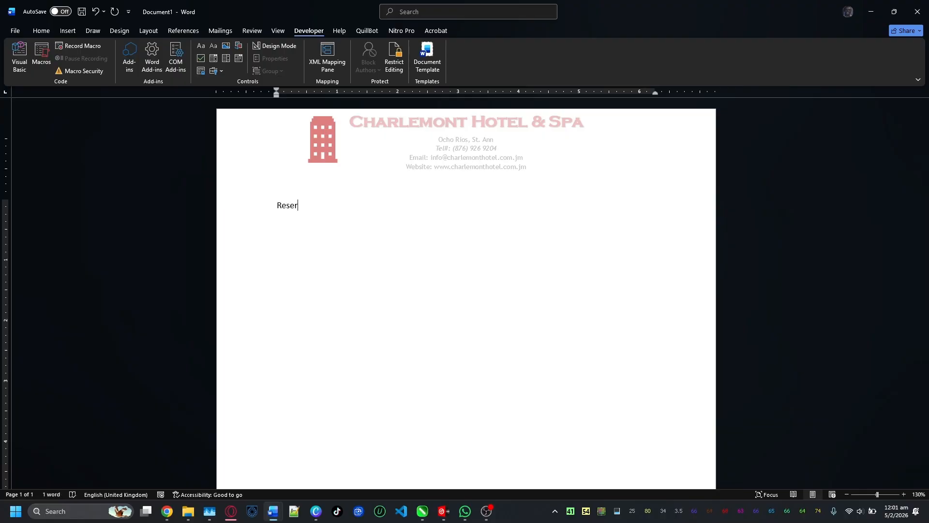
{"action": "type", "text": "vation Form"}
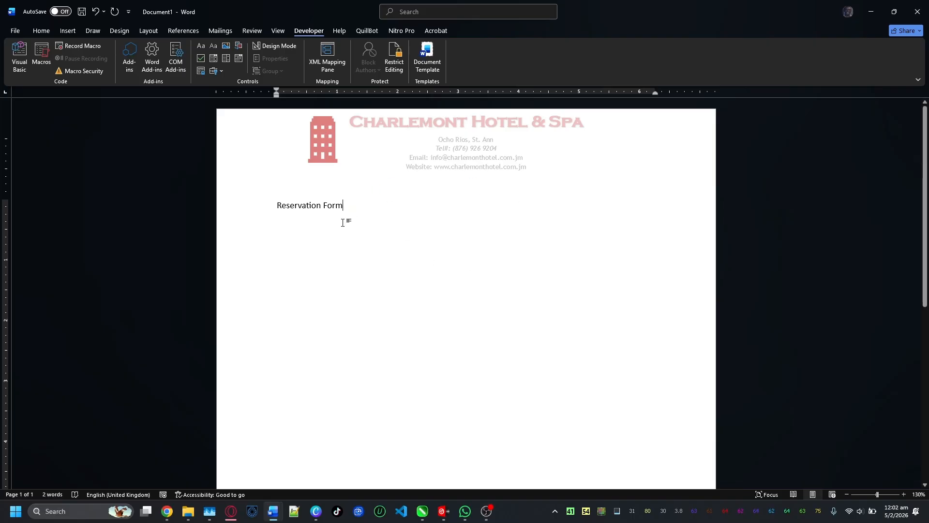
{"action": "key", "text": "Return"}
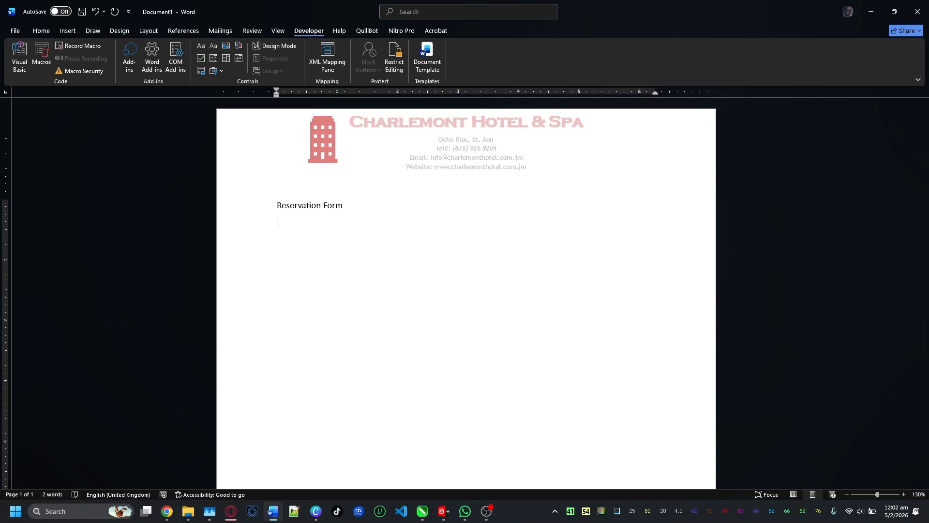
Below the title, add the lines "Reservation Date:" and "Please complete the form below"
{"action": "type", "text": "Reservation Date:"}
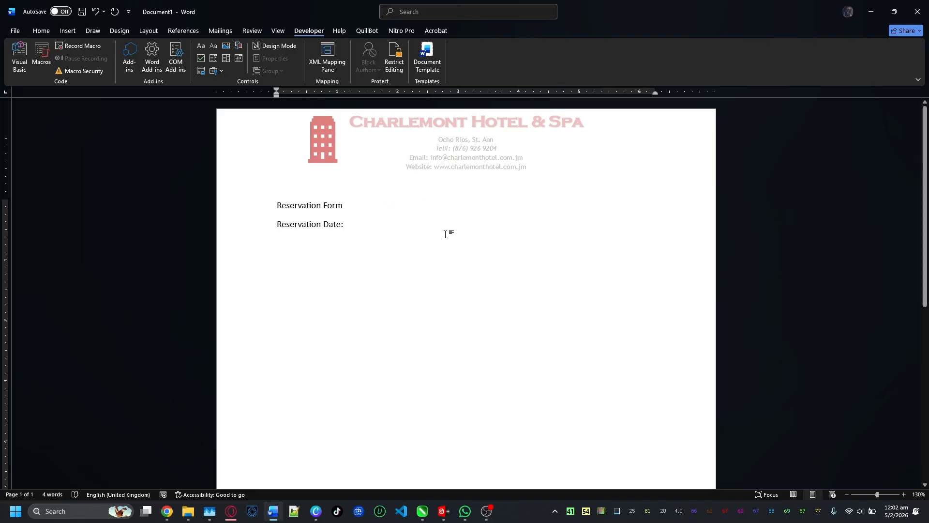
{"action": "key", "text": "Return"}
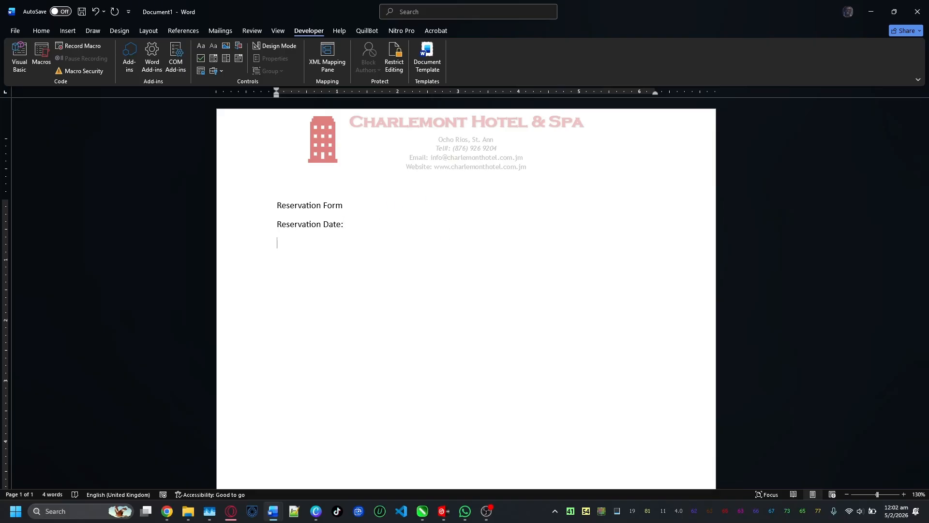
{"action": "key", "text": "ctrl+s"}
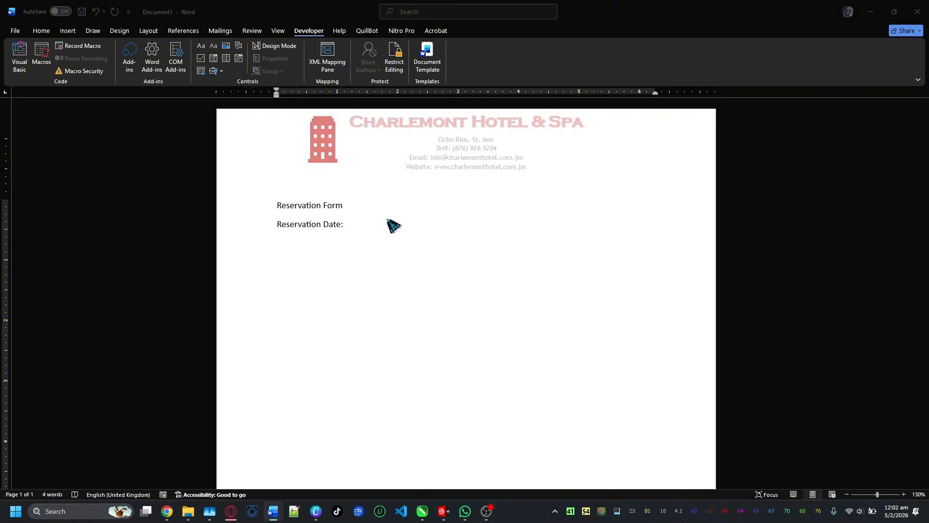
{"action": "left_click", "coordinate": [355, 225]}
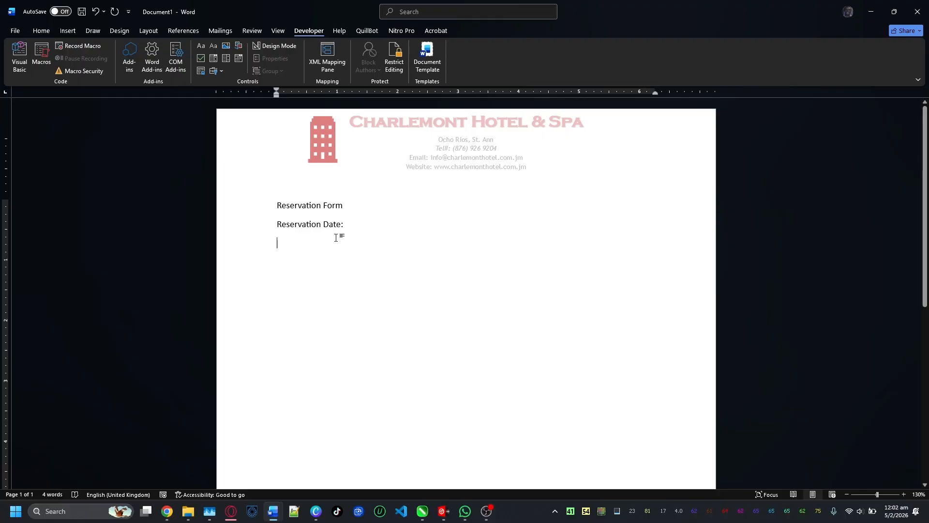
{"action": "type", "text": "Please"}
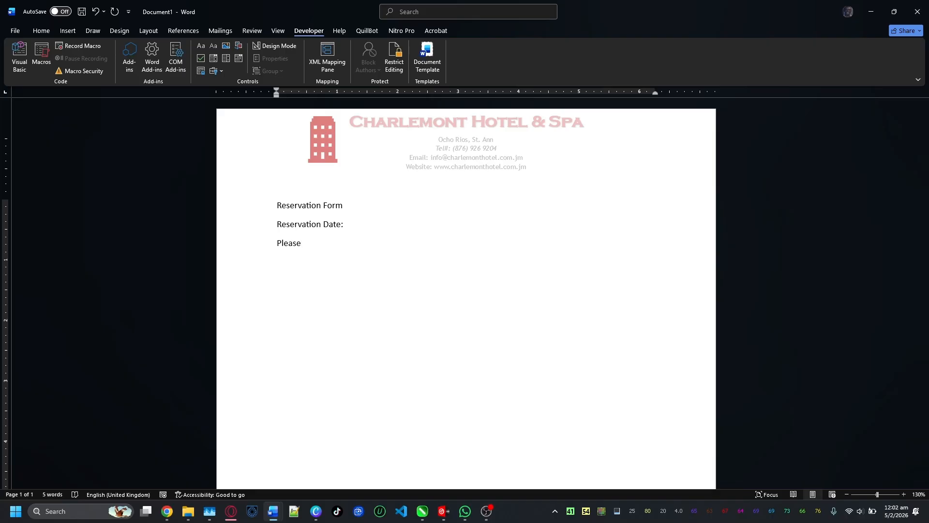
{"action": "type", "text": " complete the form below"}
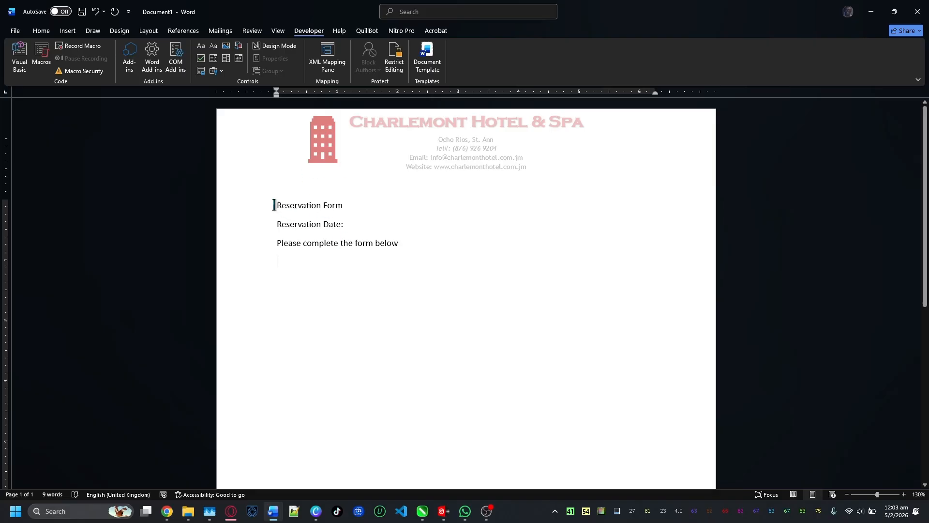
Format all the body text in Times New Roman at size 12
{"action": "left_click_drag", "start_coordinate": [273, 204], "coordinate": [436, 281]}
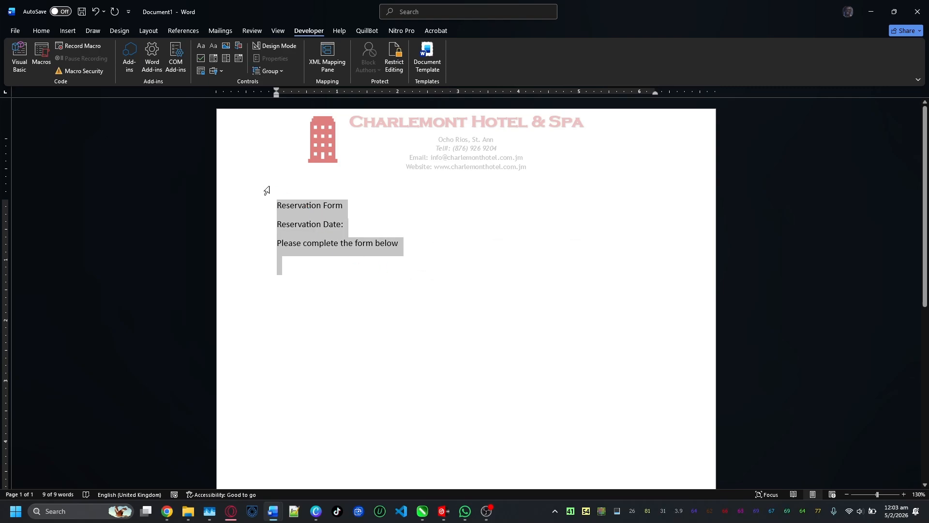
{"action": "left_click", "coordinate": [46, 31]}
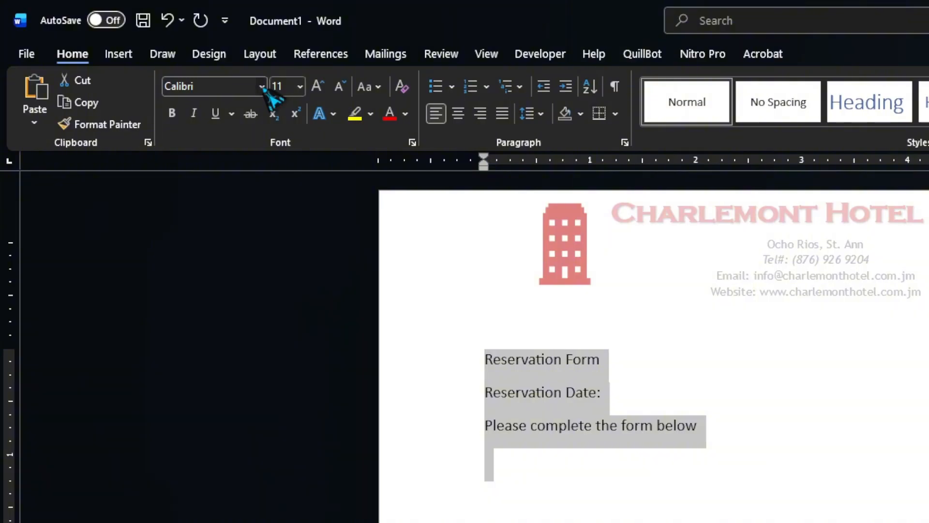
{"action": "left_click", "coordinate": [263, 89]}
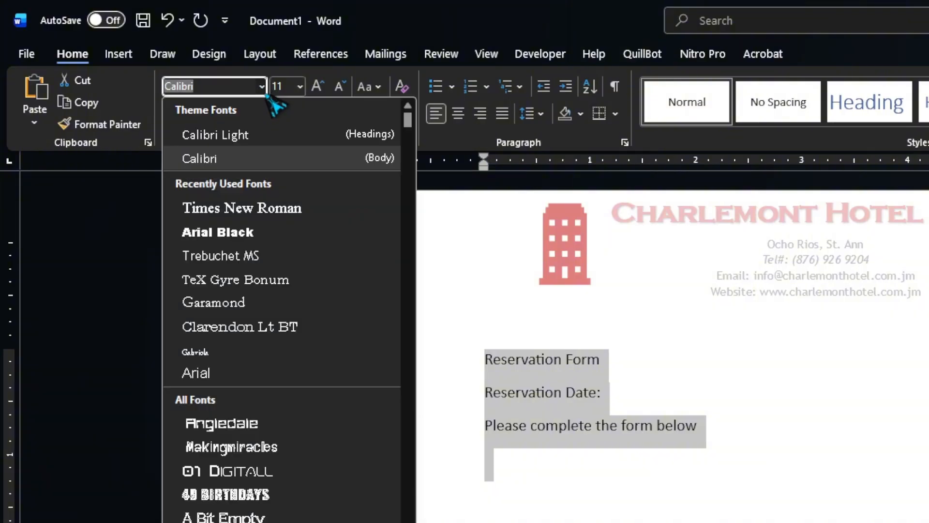
{"action": "left_click", "coordinate": [279, 216]}
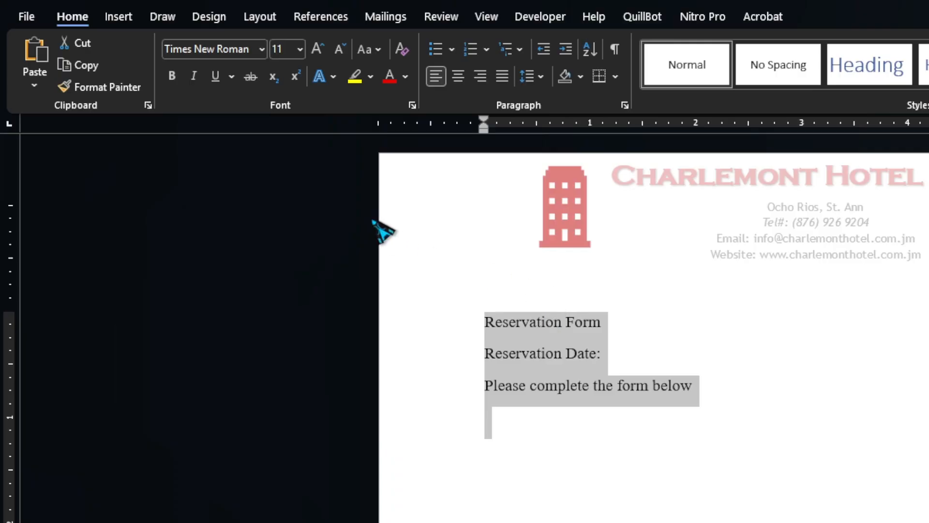
{"action": "left_click", "coordinate": [300, 49]}
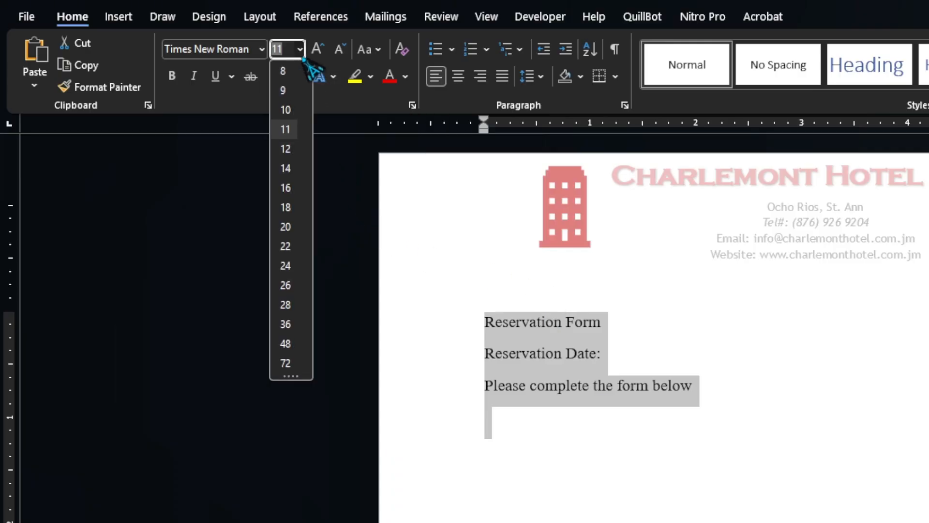
{"action": "left_click", "coordinate": [286, 149]}
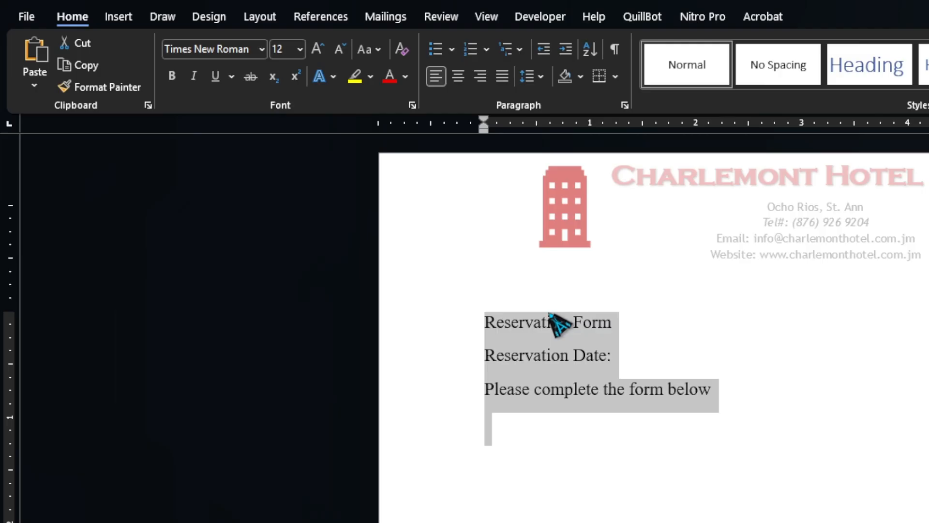
{"action": "left_click", "coordinate": [633, 368]}
Format the "Reservation Form" title as size 14, bold, underlined and centred
{"action": "double_click", "coordinate": [547, 322]}
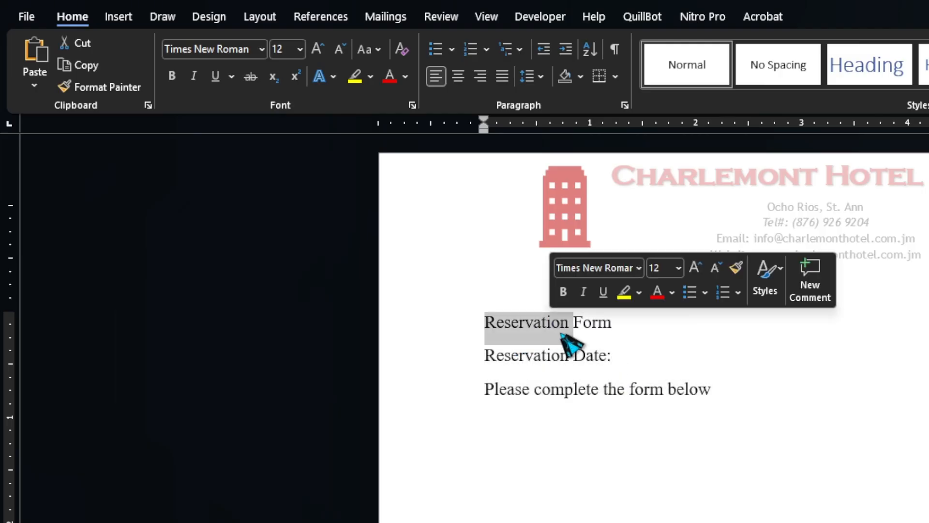
{"action": "left_click", "coordinate": [611, 323]}
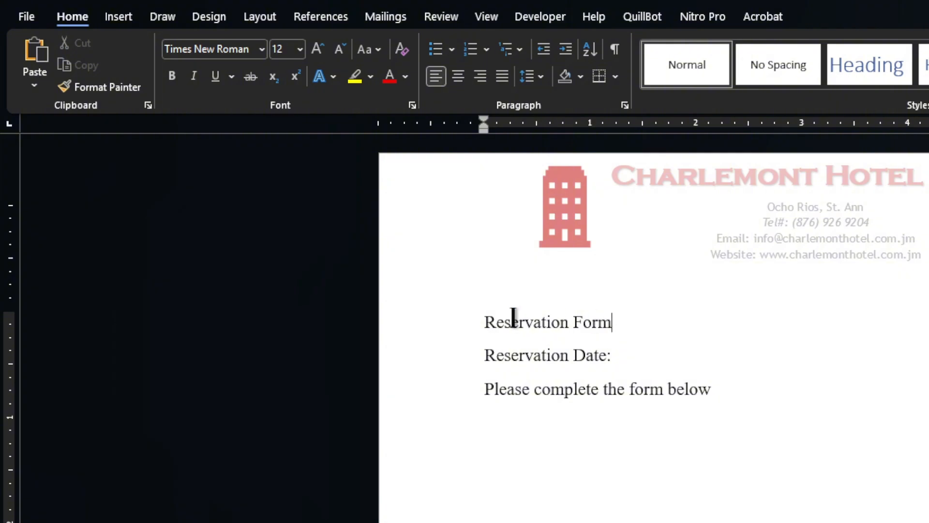
{"action": "triple_click", "coordinate": [479, 319]}
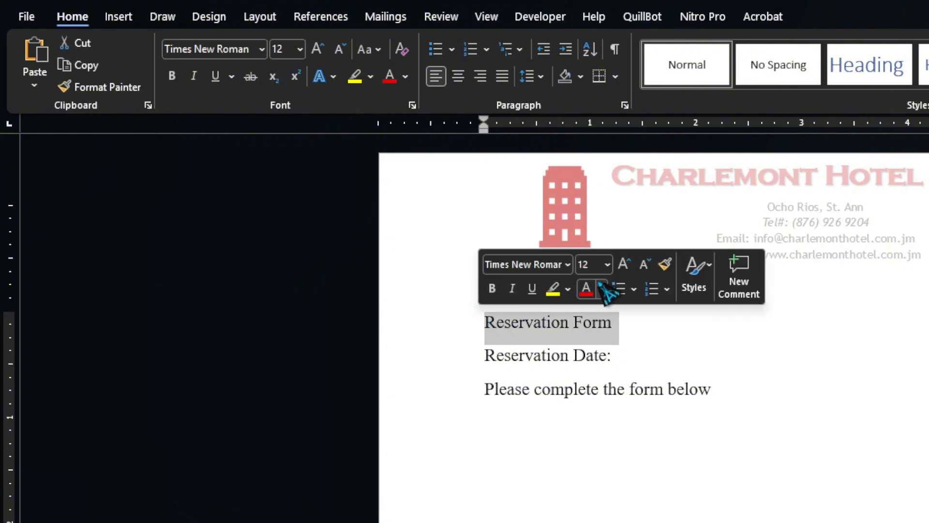
{"action": "left_click", "coordinate": [300, 50]}
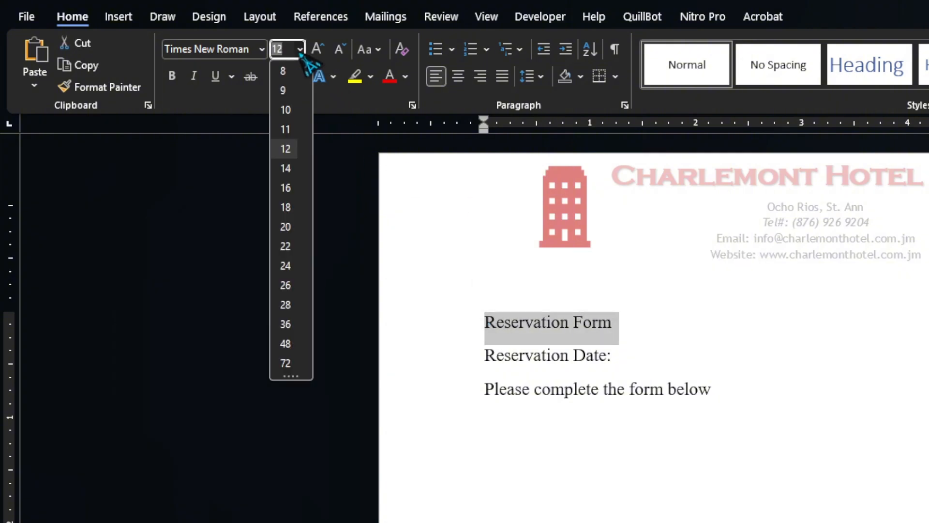
{"action": "left_click", "coordinate": [293, 170]}
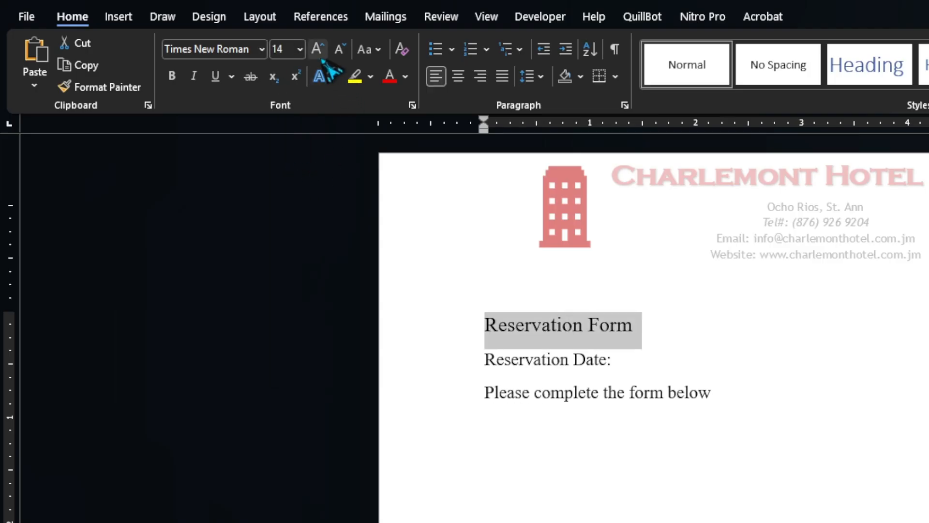
{"action": "left_click", "coordinate": [175, 77]}
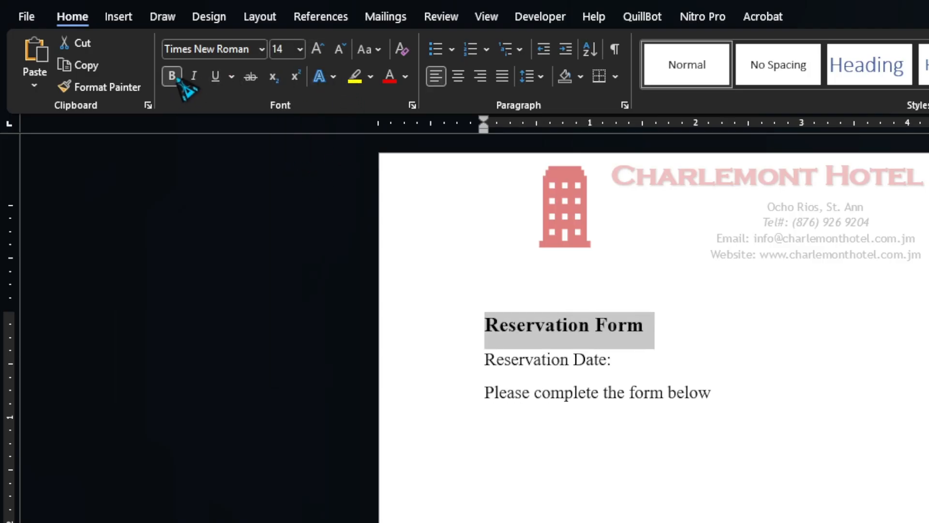
{"action": "left_click", "coordinate": [217, 80]}
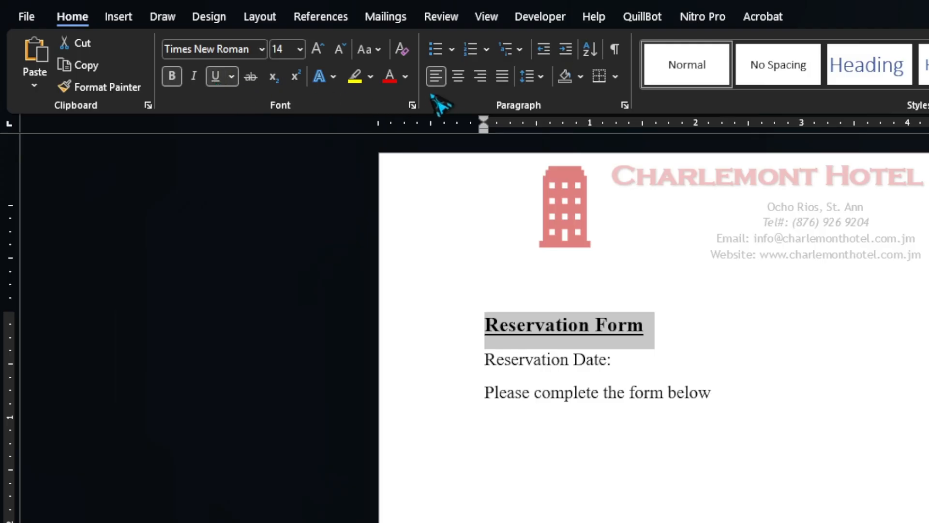
{"action": "left_click", "coordinate": [457, 76]}
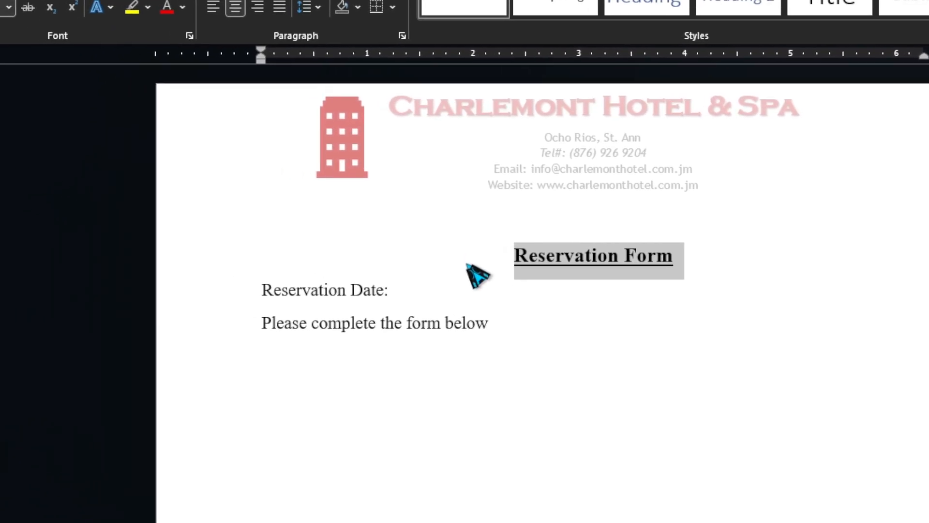
Make the line "Please complete the form below" bold, underlined and centred, and place the cursor on the empty line beneath it
{"action": "left_click_drag", "start_coordinate": [254, 290], "coordinate": [393, 290]}
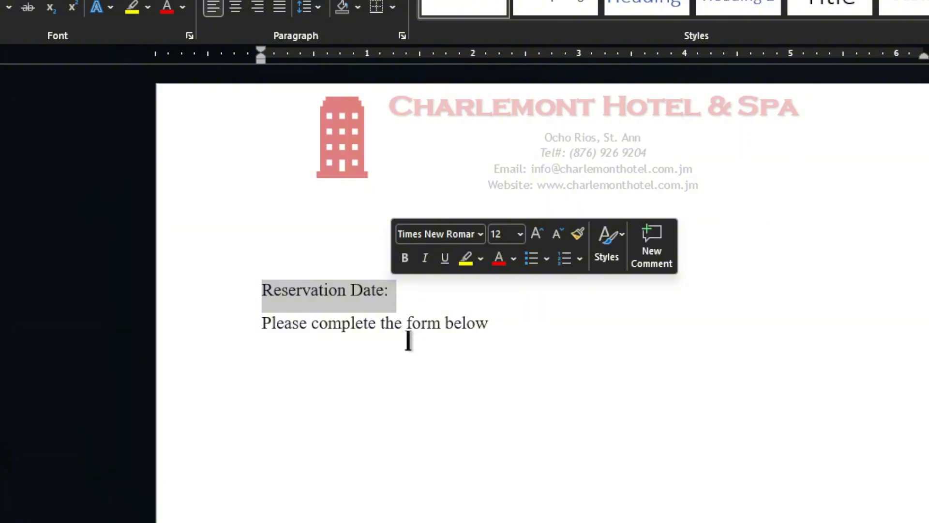
{"action": "left_click", "coordinate": [414, 293]}
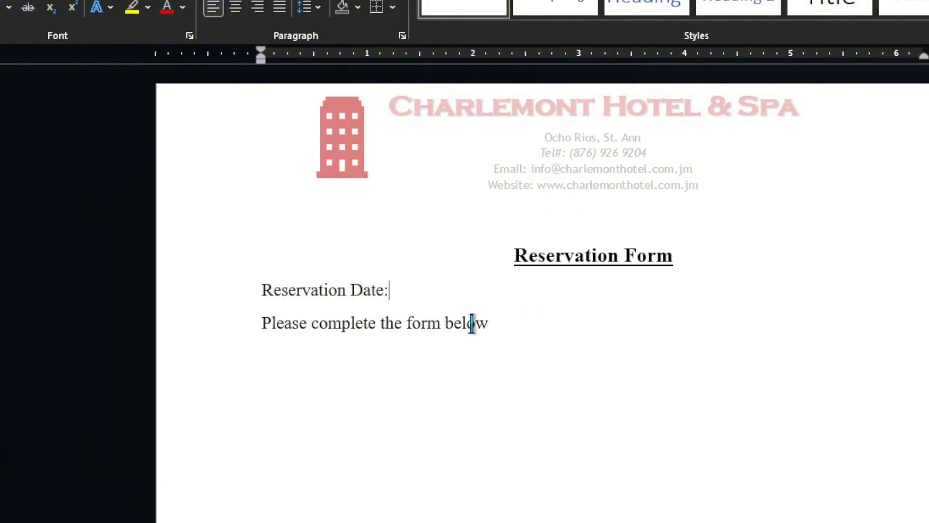
{"action": "left_click", "coordinate": [533, 324]}
{"action": "key", "text": "Return"}
{"action": "triple_click", "coordinate": [306, 323]}
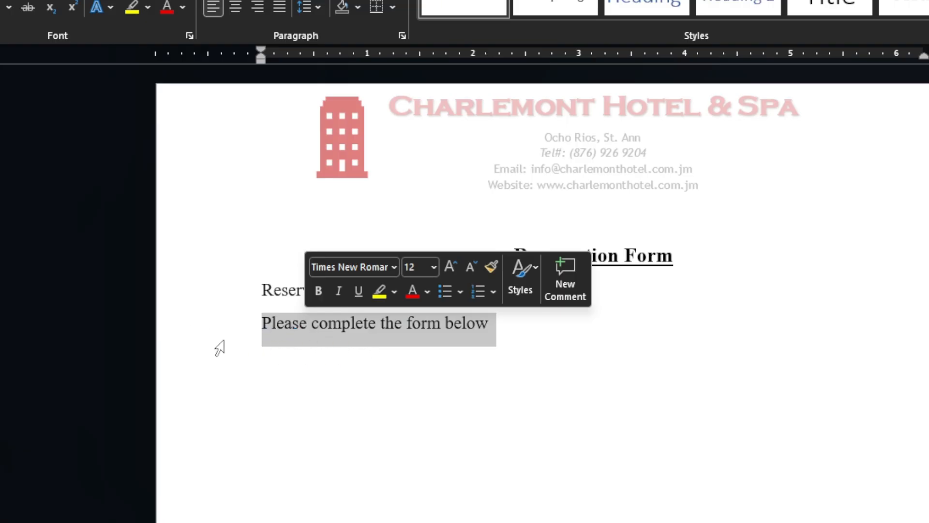
{"action": "left_click", "coordinate": [314, 325]}
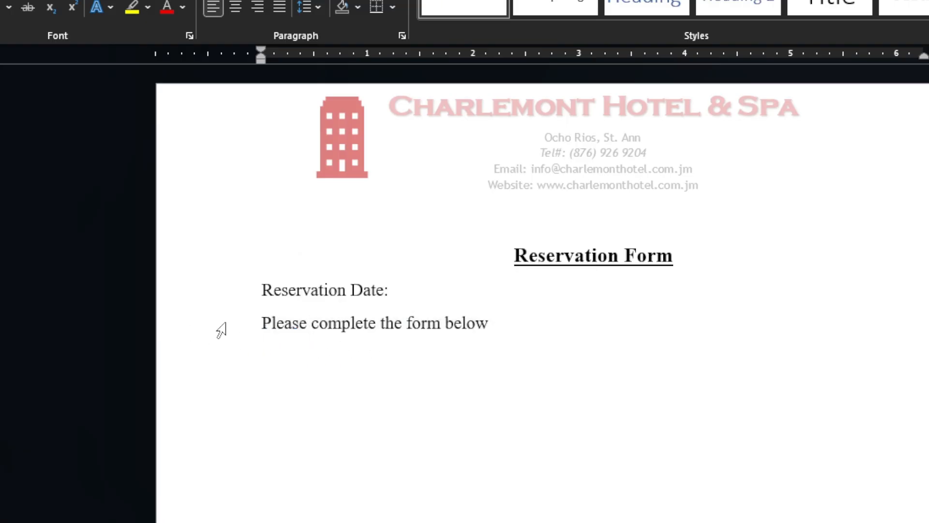
{"action": "left_click", "coordinate": [244, 330]}
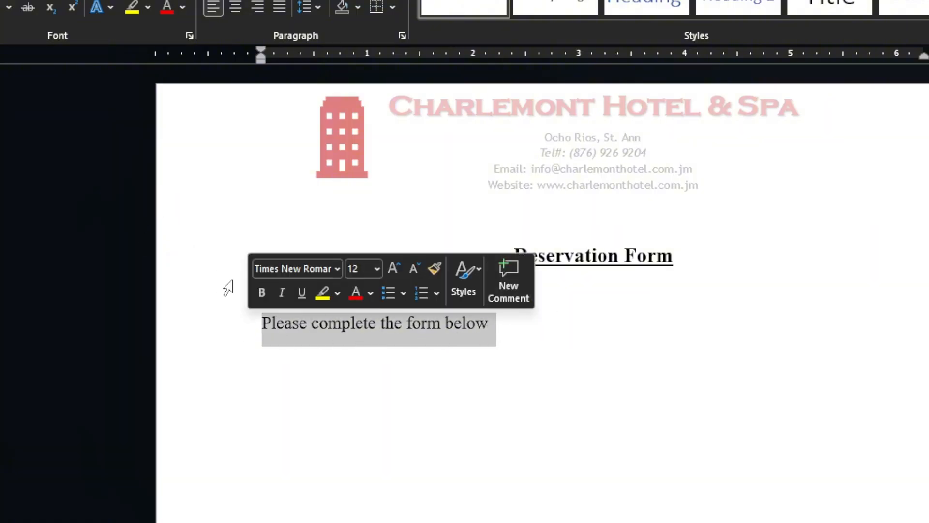
{"action": "left_click", "coordinate": [264, 293]}
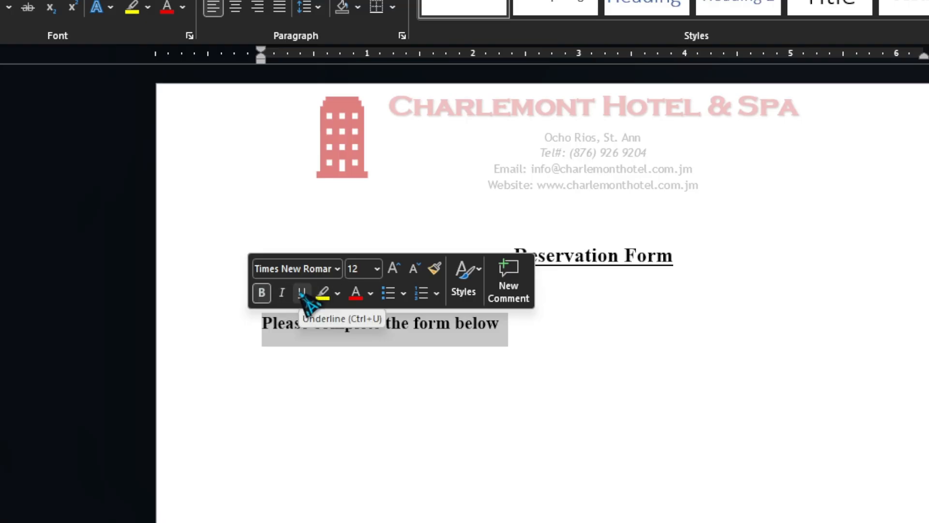
{"action": "left_click", "coordinate": [301, 294]}
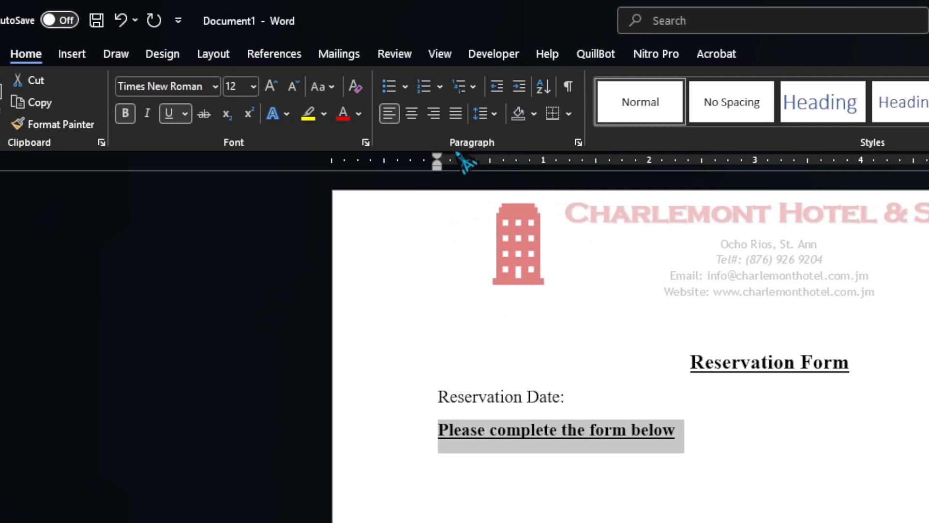
{"action": "left_click", "coordinate": [445, 113]}
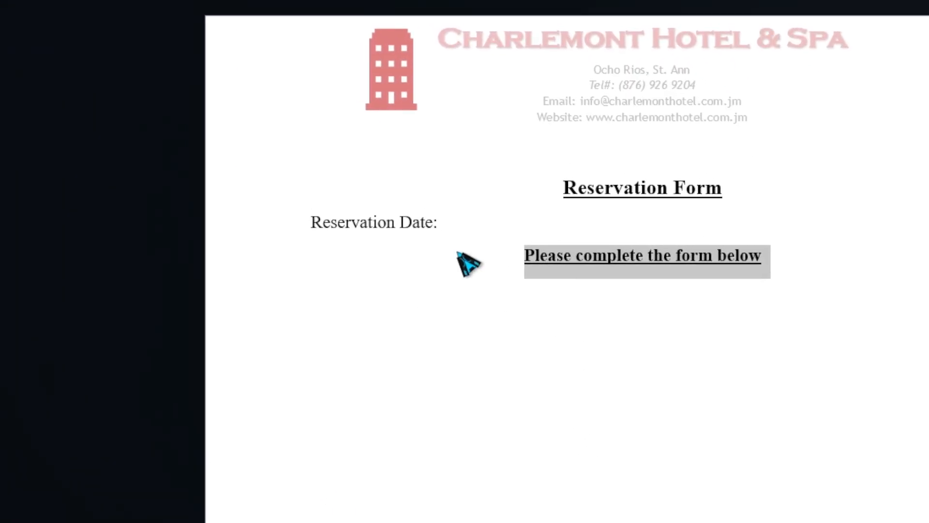
{"action": "left_click", "coordinate": [402, 297]}
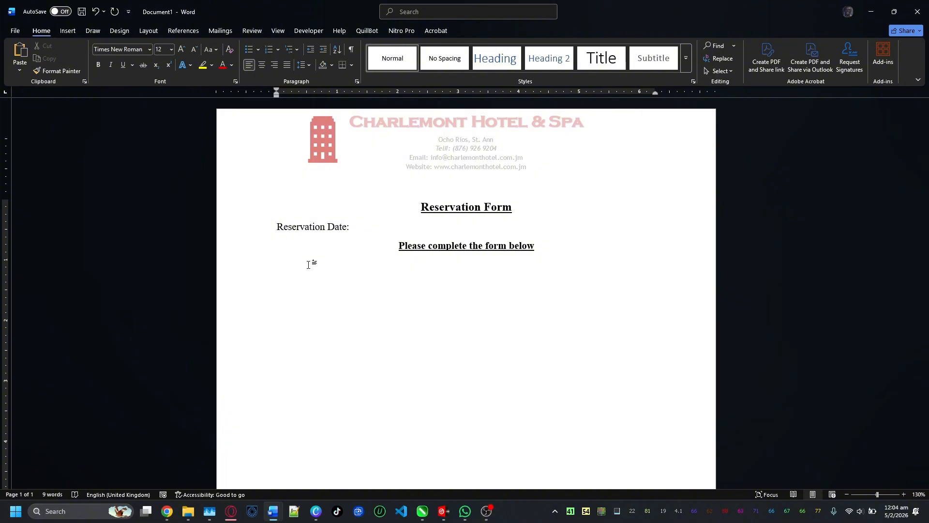
On the empty line, add "Note: Your reservation will be verified prior to your arrival at Charlemont Hotel & Spa."
{"action": "type", "text": "Note:"}
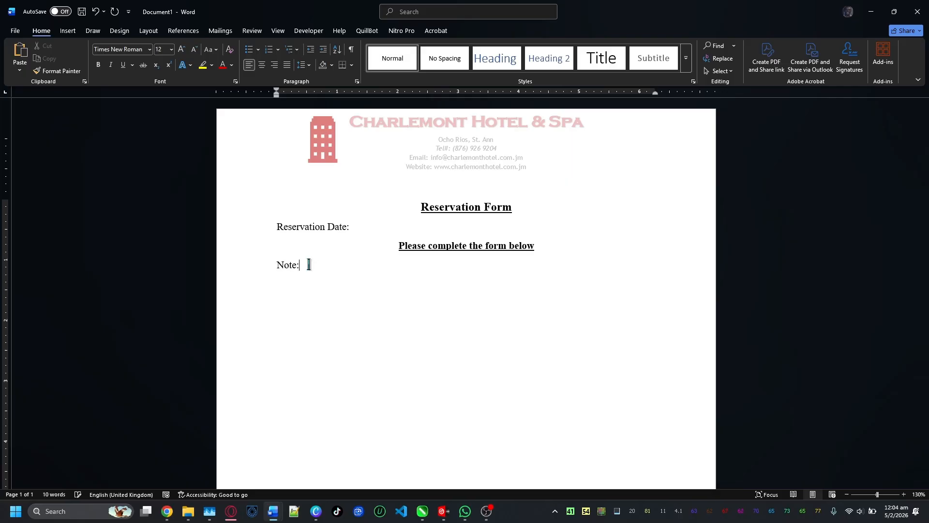
{"action": "type", "text": " Your"}
{"action": "type", "text": "reservation will be "}
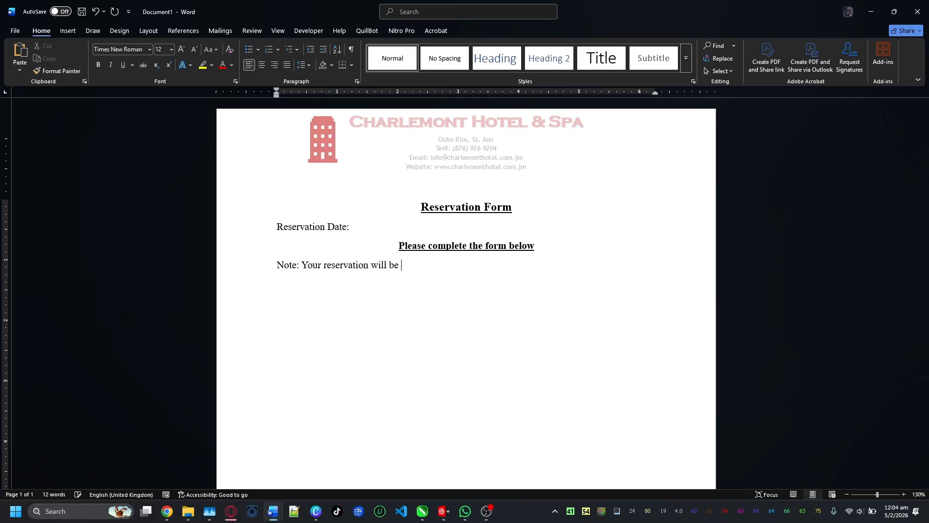
{"action": "type", "text": "verified prior to your arriva"}
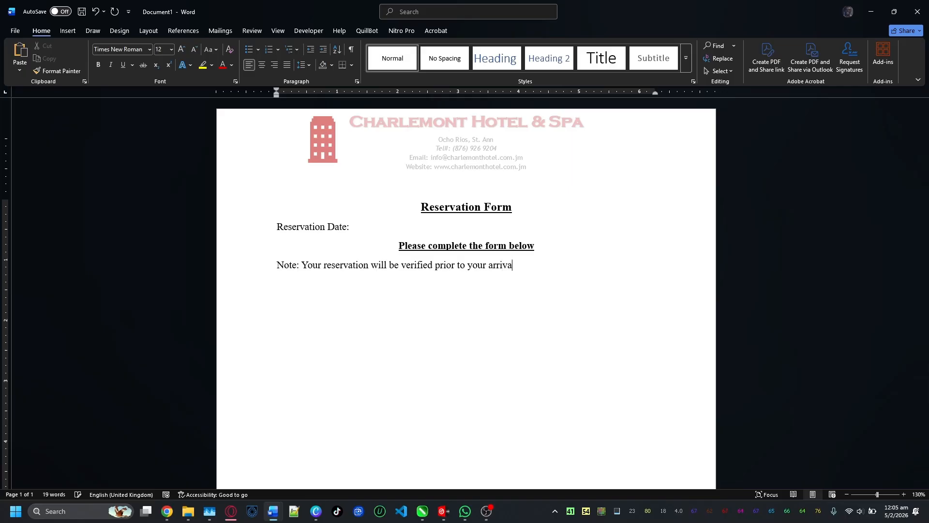
{"action": "type", "text": "l at"}
{"action": "type", "text": "Charlemont Hotel"}
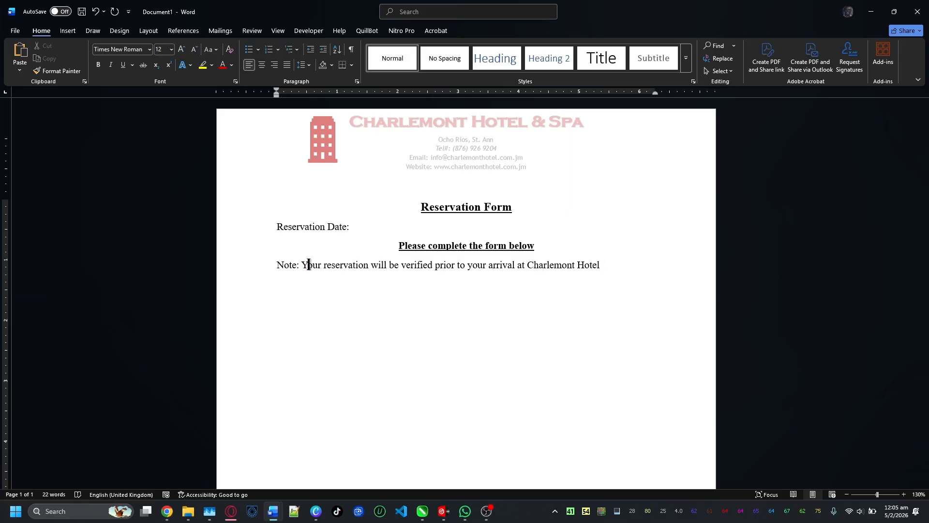
{"action": "type", "text": "& Spa."}
Make the word "Note:" bold and place the cursor at the end of that sentence
{"action": "left_click", "coordinate": [301, 266]}
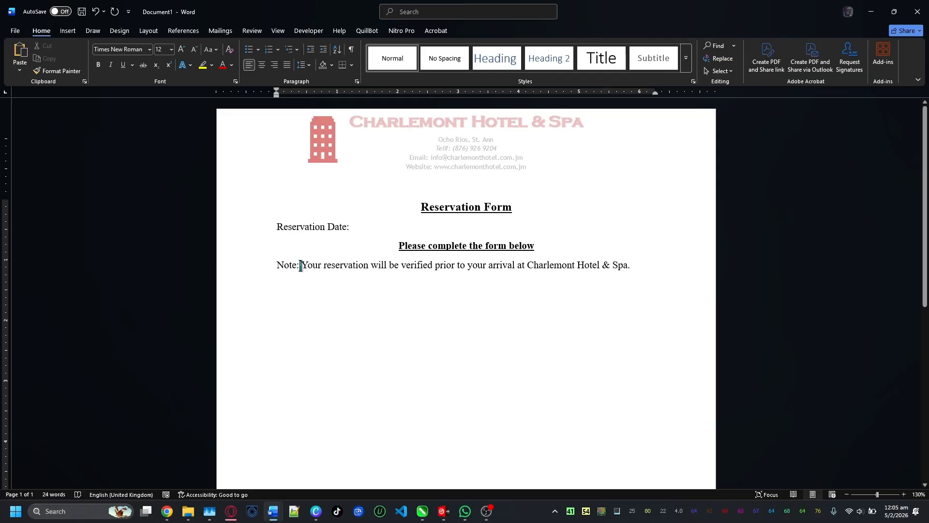
{"action": "left_click_drag", "start_coordinate": [300, 266], "coordinate": [276, 266]}
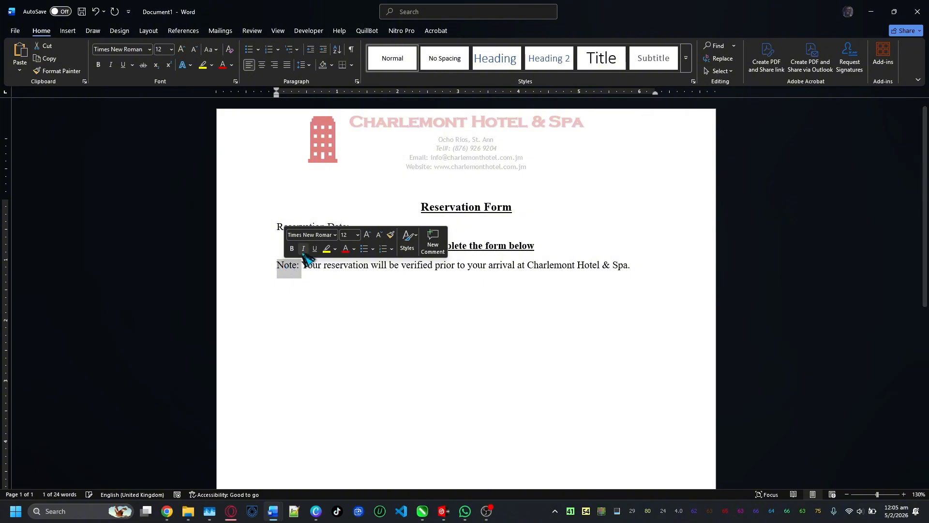
{"action": "left_click", "coordinate": [292, 248]}
{"action": "left_click", "coordinate": [639, 271]}
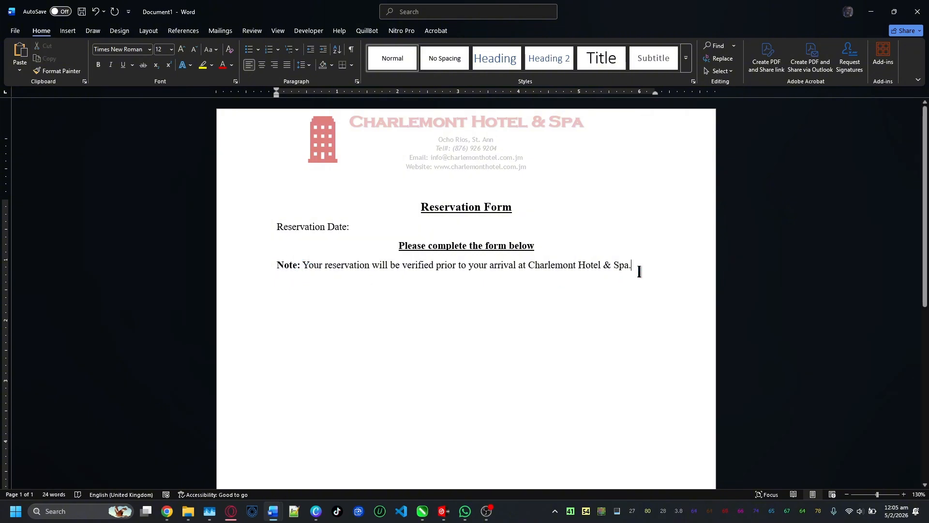
Below the note, add the line "Client Information" and begin the following line with "First"
{"action": "key", "text": "Return"}
{"action": "type", "text": "Cl"}
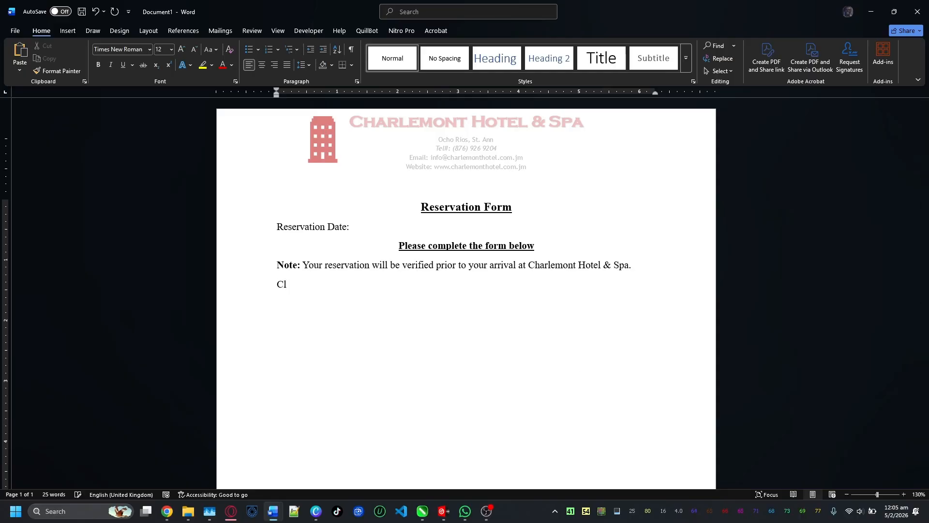
{"action": "type", "text": "ient Information"}
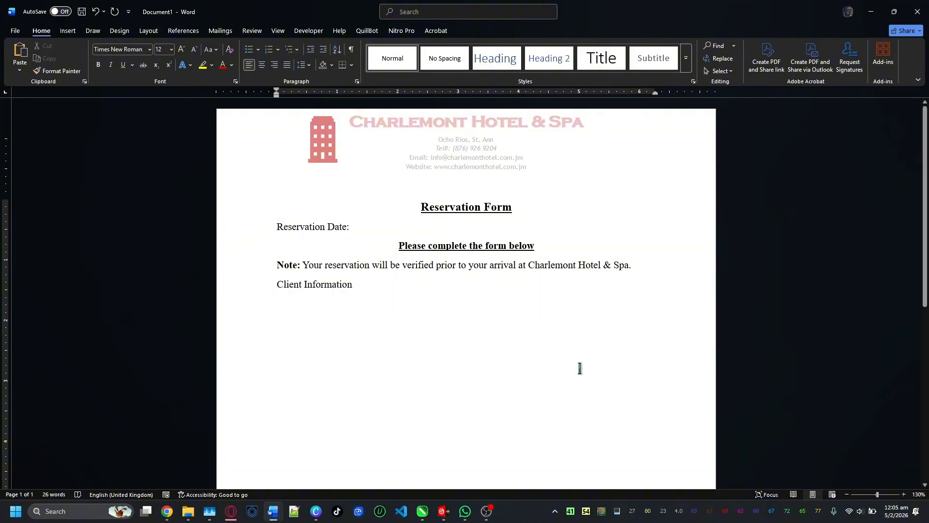
{"action": "key", "text": "Return"}
{"action": "type", "text": "F"}
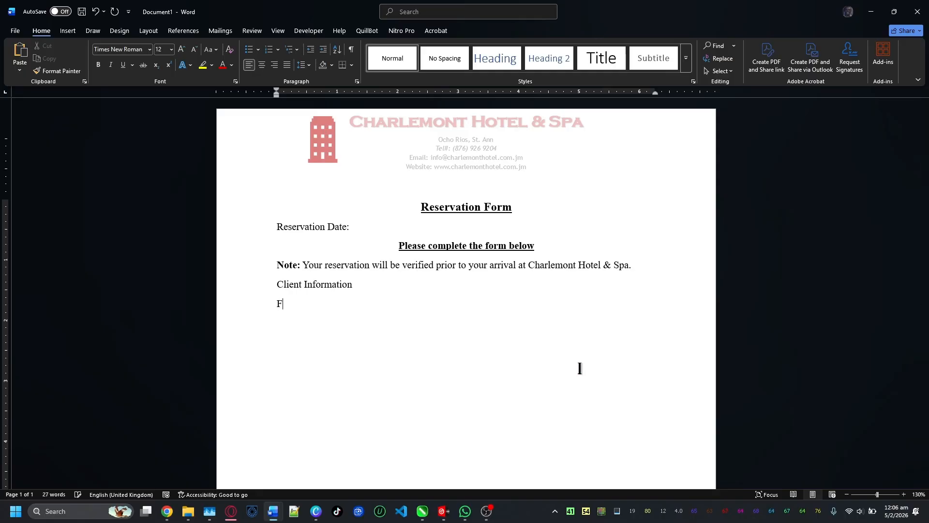
{"action": "type", "text": "irst"}
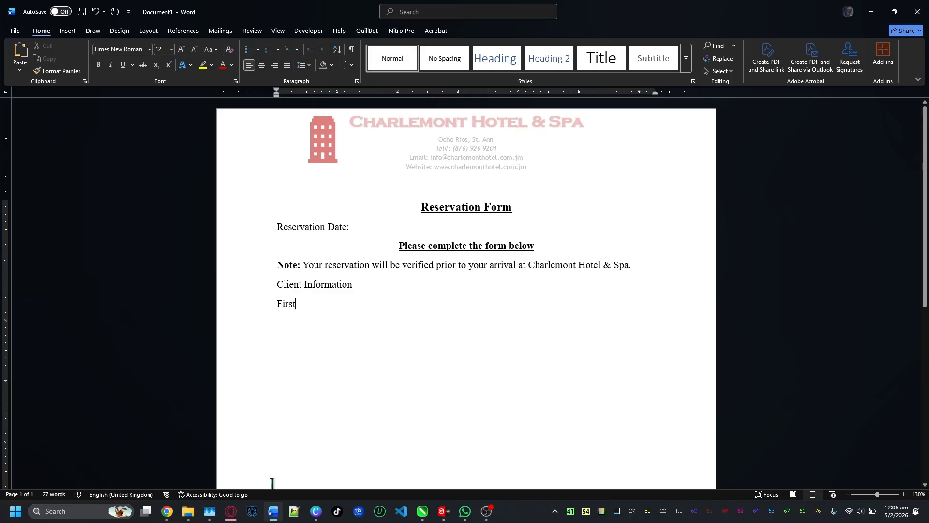
Check the fillable form requirements in SBA 2025 - 2026 Revised Final.doc and return to the reservation form
{"action": "mouse_move", "coordinate": [274, 511]}
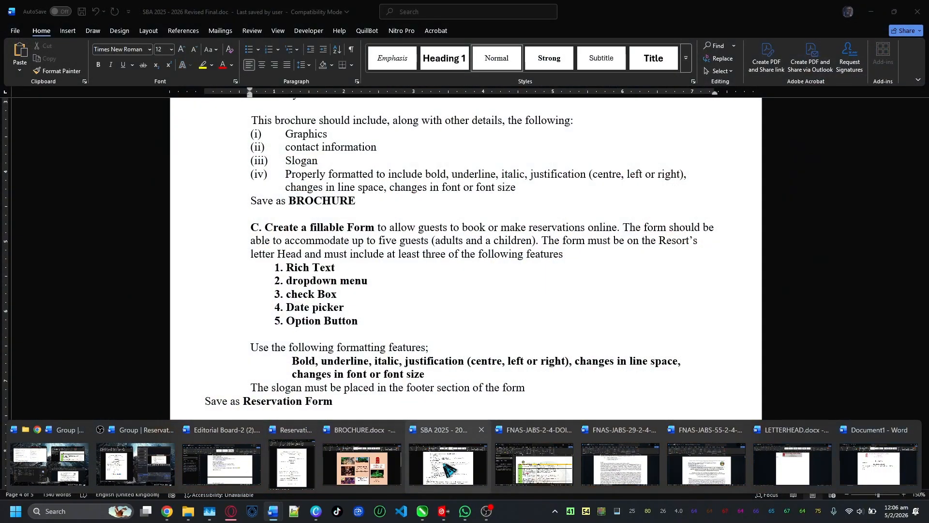
{"action": "left_click", "coordinate": [449, 468]}
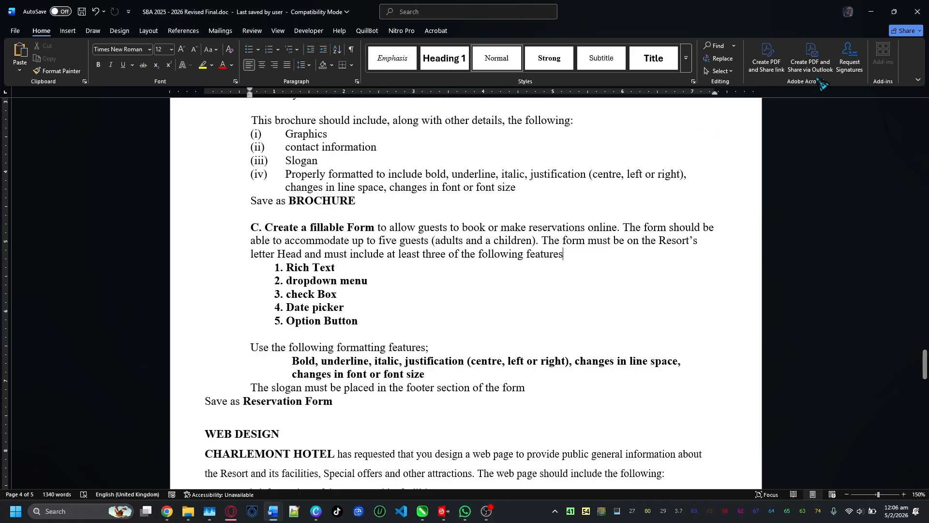
{"action": "left_click", "coordinate": [871, 12]}
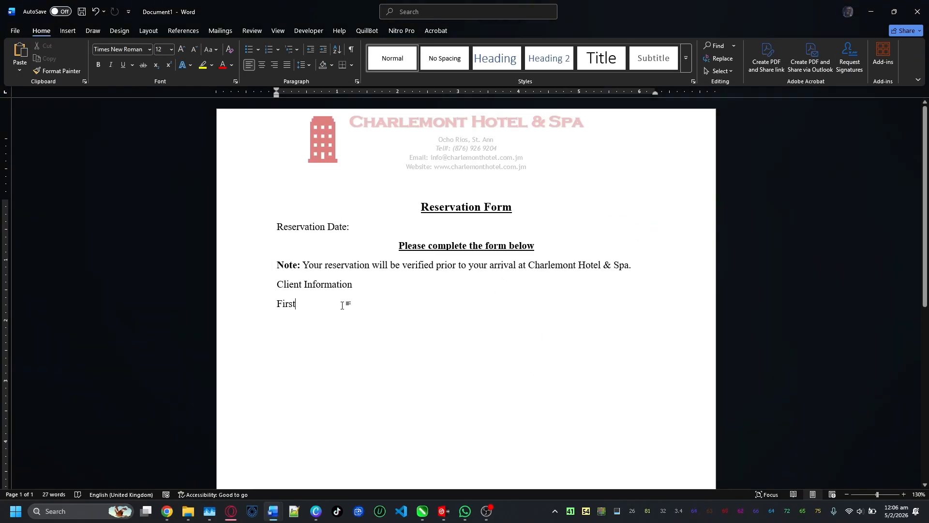
Complete the label "First Name:" and add "Last Name:" on the same line, separated by tab spacing
{"action": "double_click", "coordinate": [283, 303]}
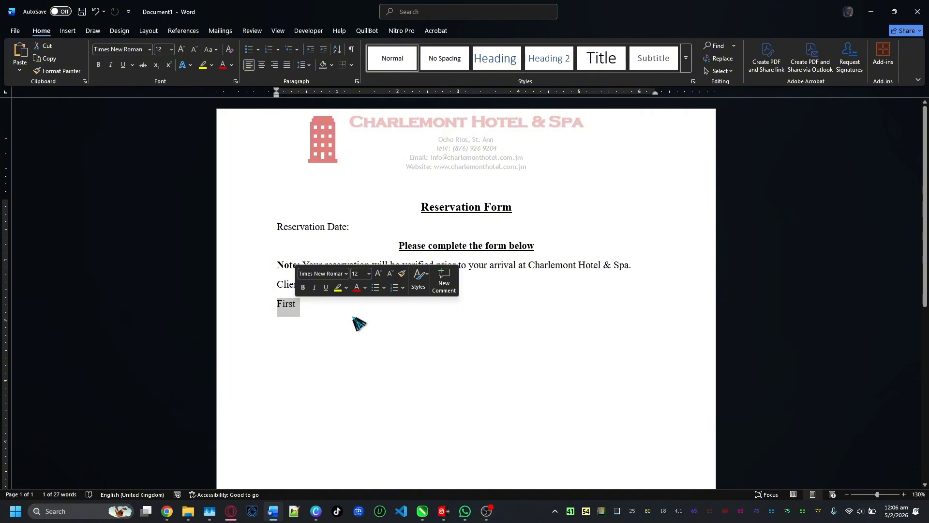
{"action": "left_click", "coordinate": [320, 314]}
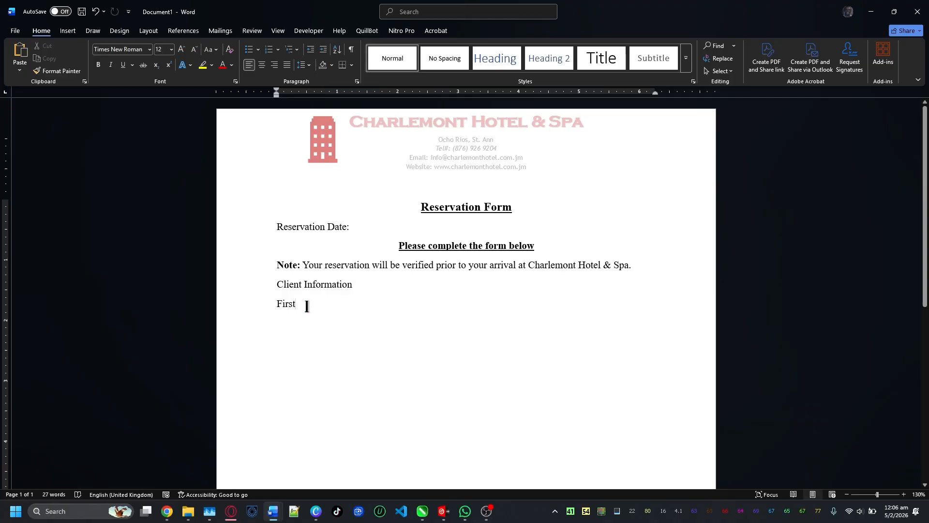
{"action": "type", "text": "Name"}
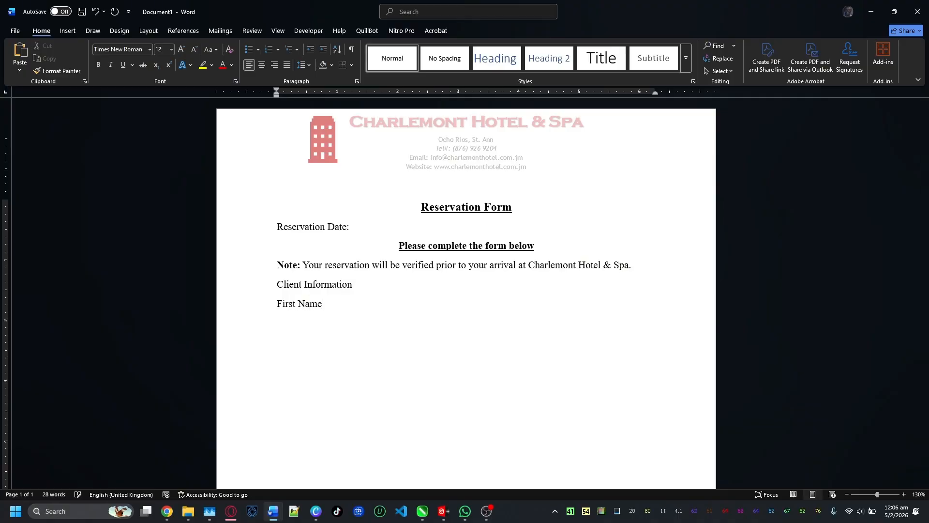
{"action": "type", "text": ":"}
{"action": "key", "text": "Tab"}
{"action": "key", "text": "Tab"}
{"action": "key", "text": "Tab"}
{"action": "key", "text": "Tab"}
{"action": "key", "text": "Tab"}
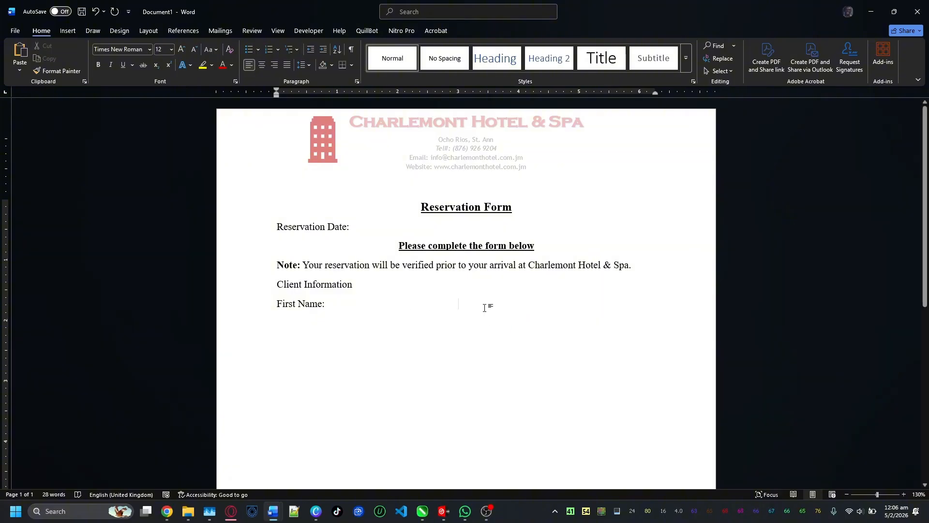
{"action": "type", "text": "Last"}
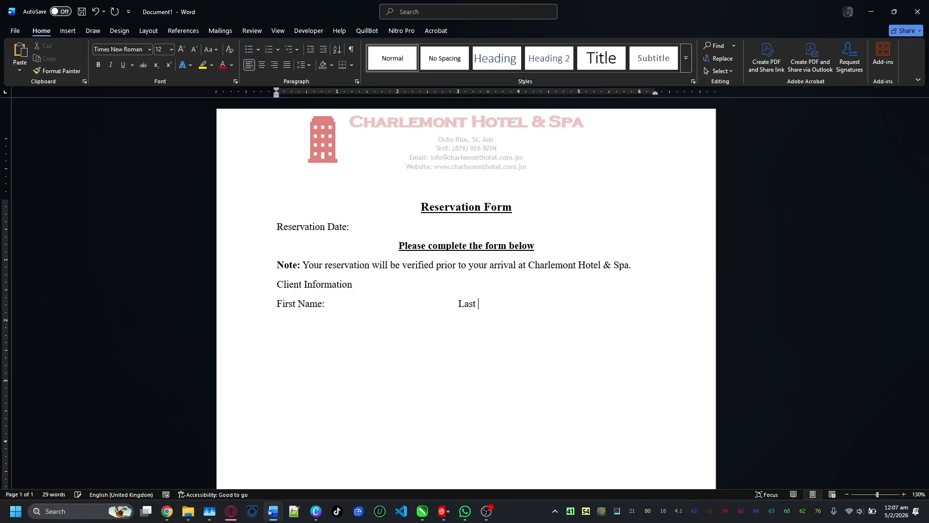
{"action": "type", "text": " Name:"}
Add a new line with the labels "Address:" and "Country:" separated by tab spacing
{"action": "key", "text": "Return"}
{"action": "type", "text": "Address"}
{"action": "type", "text": ":"}
{"action": "key", "text": "Tab"}
{"action": "key", "text": "Tab"}
{"action": "key", "text": "Tab"}
{"action": "key", "text": "Tab"}
{"action": "type", "text": "Country"}
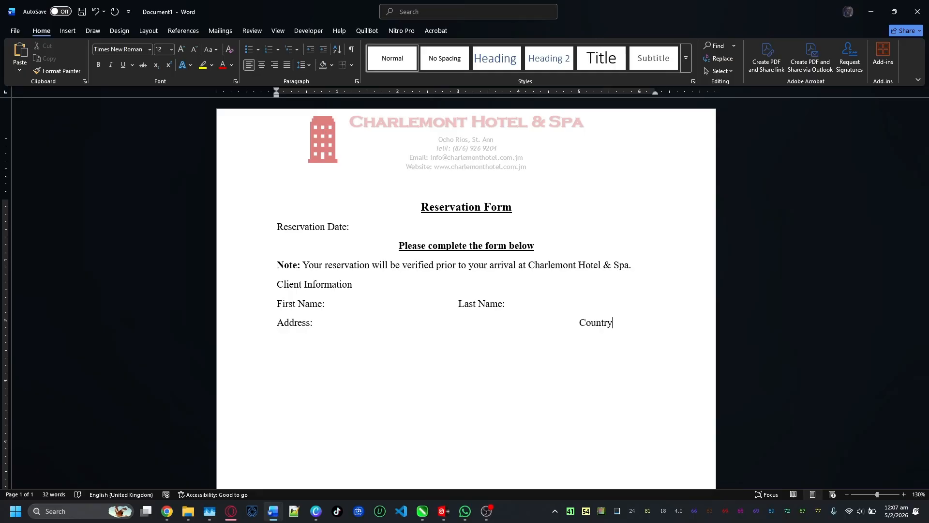
{"action": "type", "text": ":"}
Start a new line below the address row and move "Country:" one tab stop closer to "Address:"
{"action": "key", "text": "alt+Tab"}
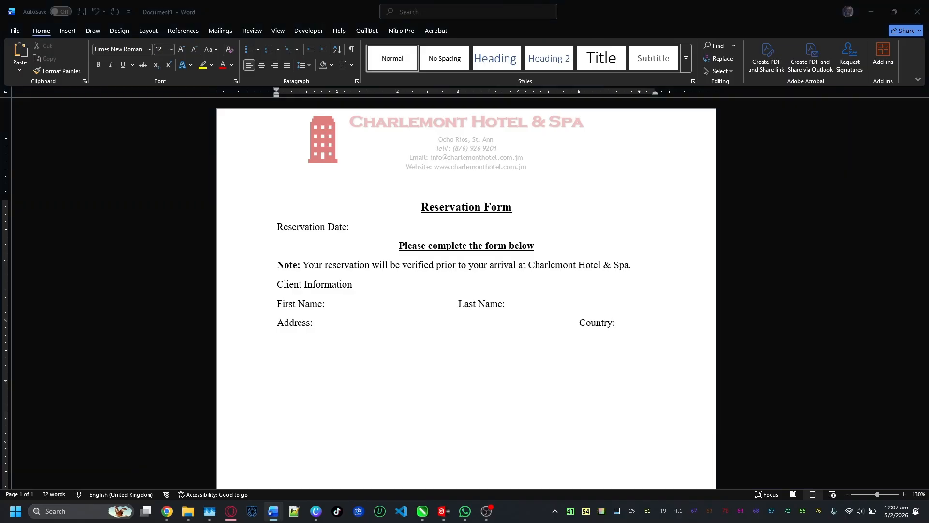
{"action": "left_click", "coordinate": [600, 331]}
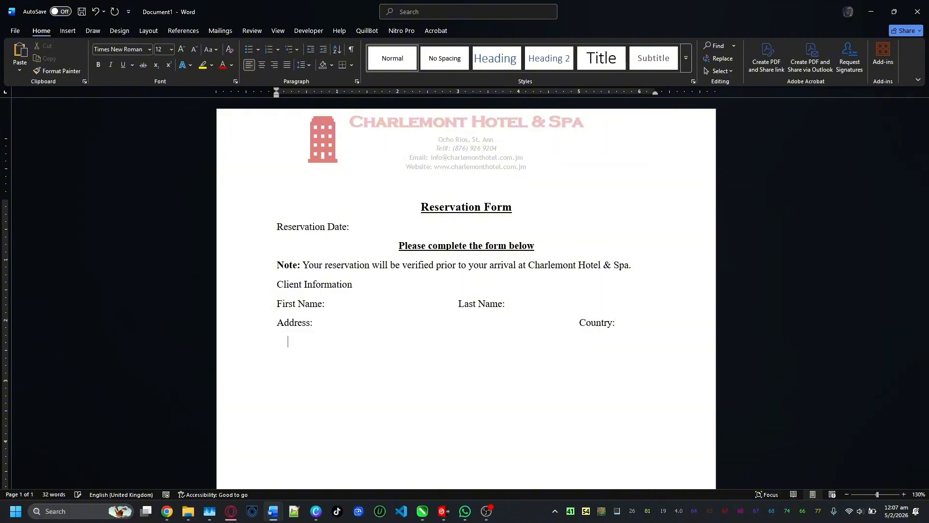
{"action": "key", "text": "Return"}
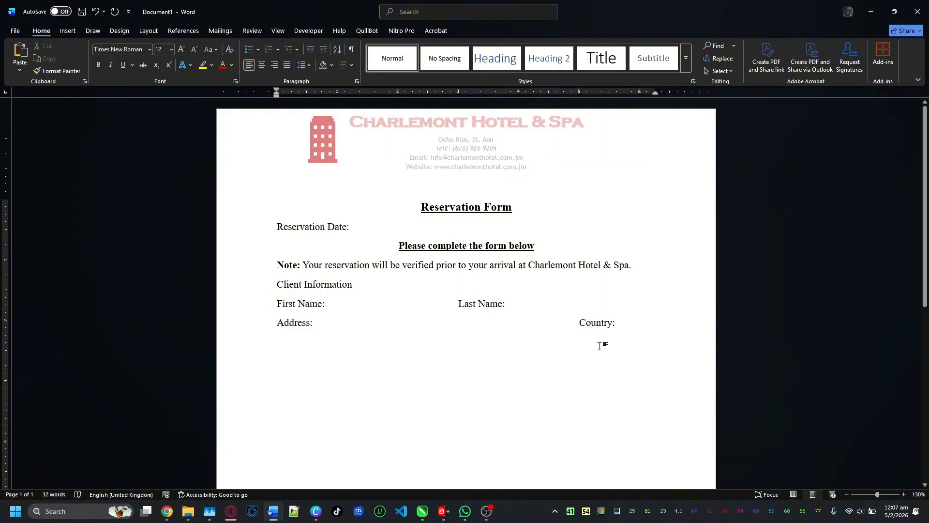
{"action": "left_click", "coordinate": [579, 323]}
{"action": "key", "text": "BackSpace"}
On the line below the address row, add the indented labels "Street Address 1" and "Street Address 2"
{"action": "left_click", "coordinate": [629, 340]}
{"action": "key", "text": "Tab"}
{"action": "key", "text": "Tab"}
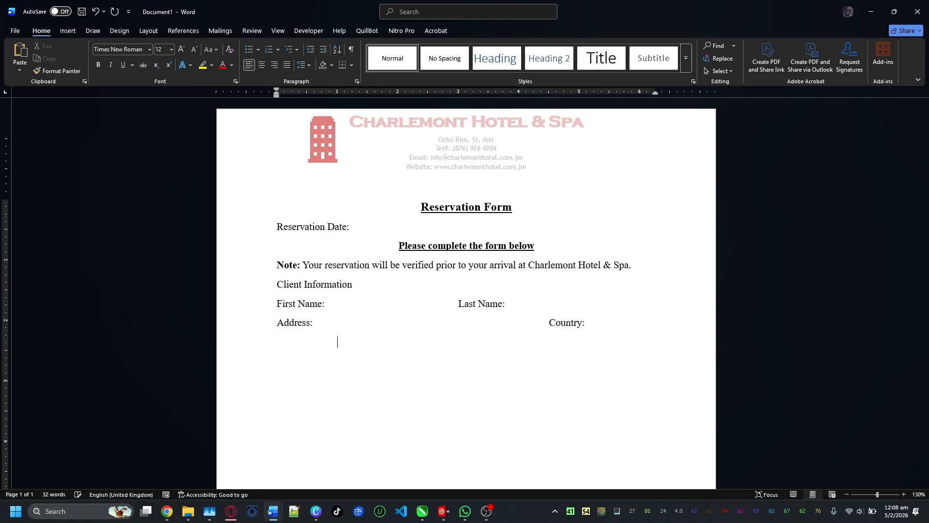
{"action": "type", "text": "St"}
{"action": "type", "text": "reet Addr"}
{"action": "type", "text": "treet Address 2"}
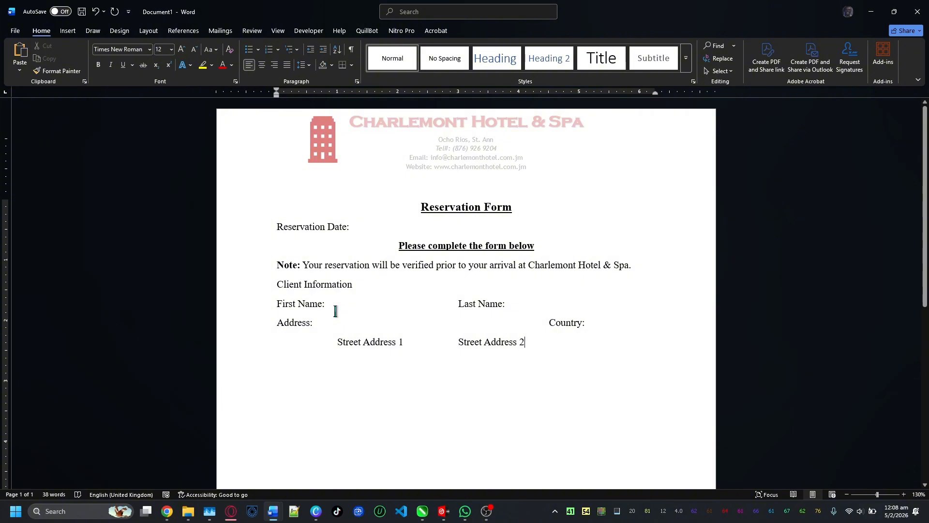
Insert a rich text content control after "First Name:" and remove the surplus tab spacing before "Last Name:"
{"action": "left_click", "coordinate": [309, 30]}
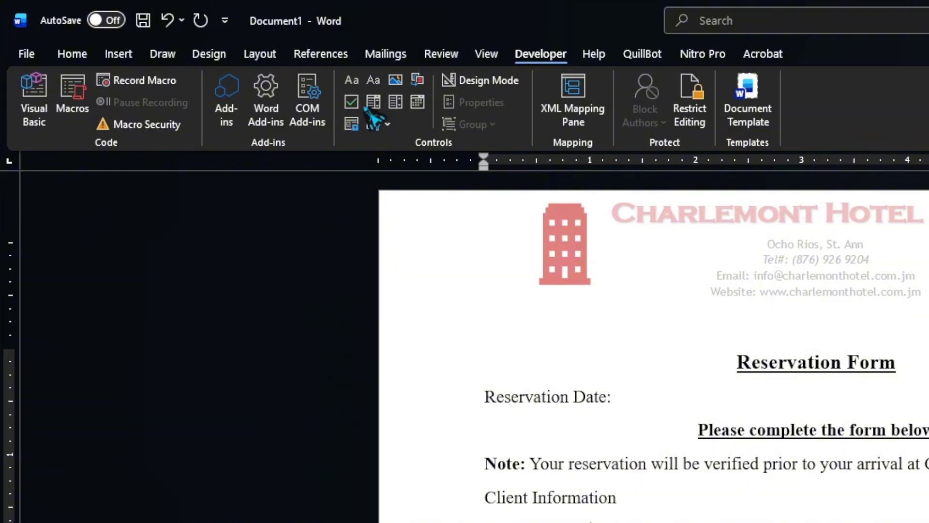
{"action": "left_click", "coordinate": [353, 81]}
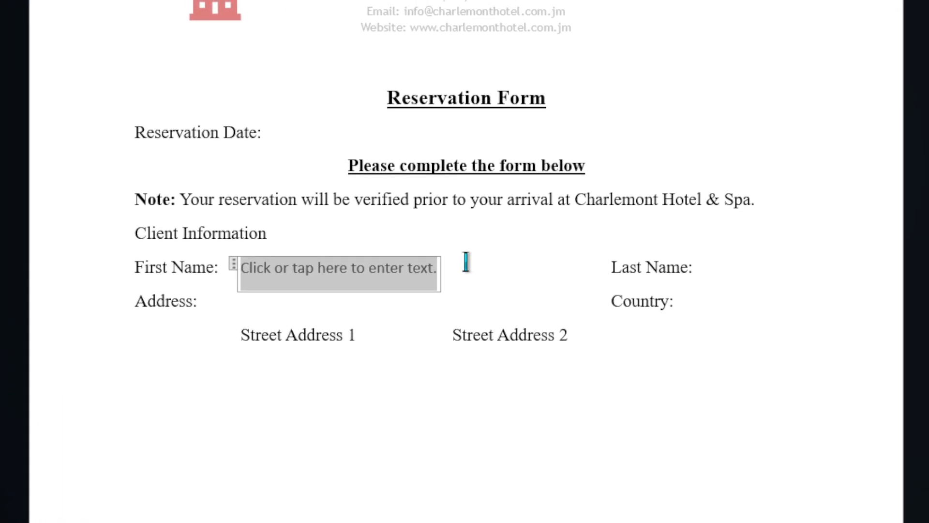
{"action": "left_click", "coordinate": [466, 264]}
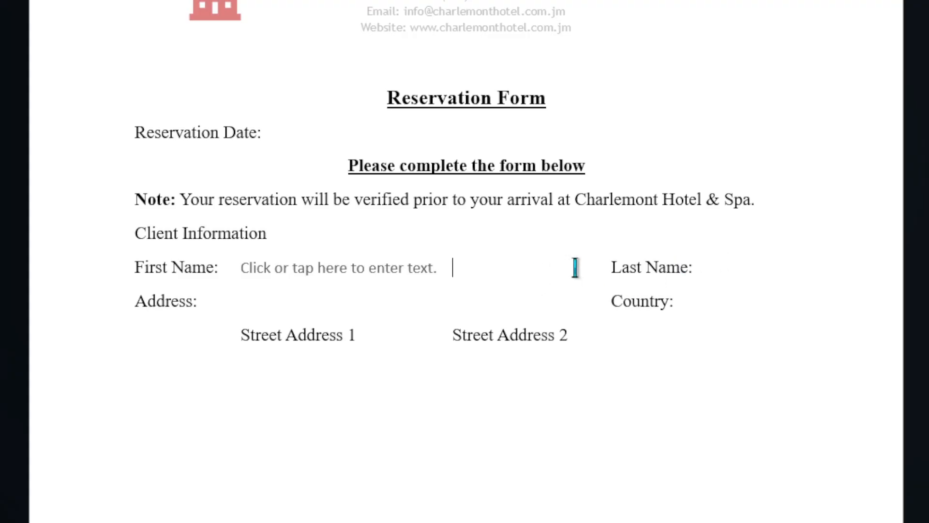
{"action": "left_click_drag", "start_coordinate": [575, 267], "coordinate": [495, 271]}
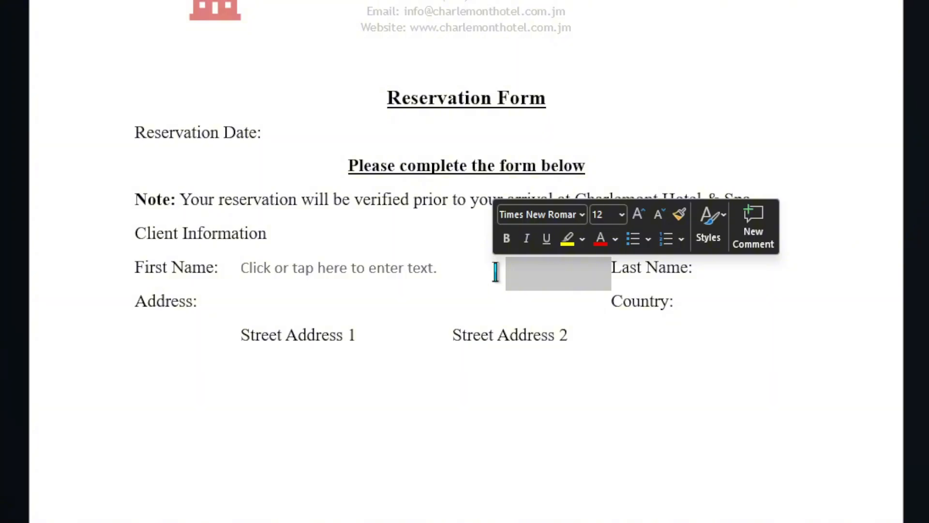
{"action": "key", "text": "BackSpace"}
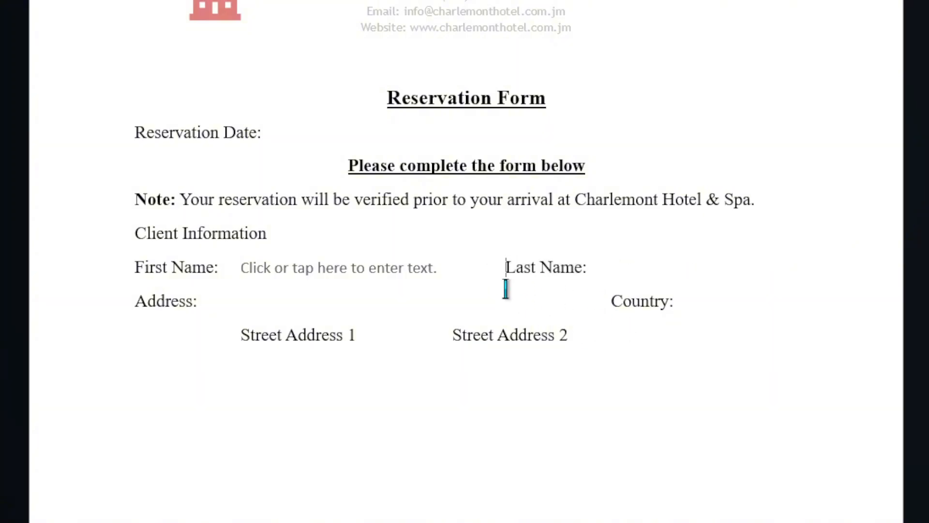
{"action": "key", "text": "BackSpace"}
Insert rich text content controls after "Last Name:" and "Address:", and place the cursor after the address field
{"action": "left_click", "coordinate": [552, 268]}
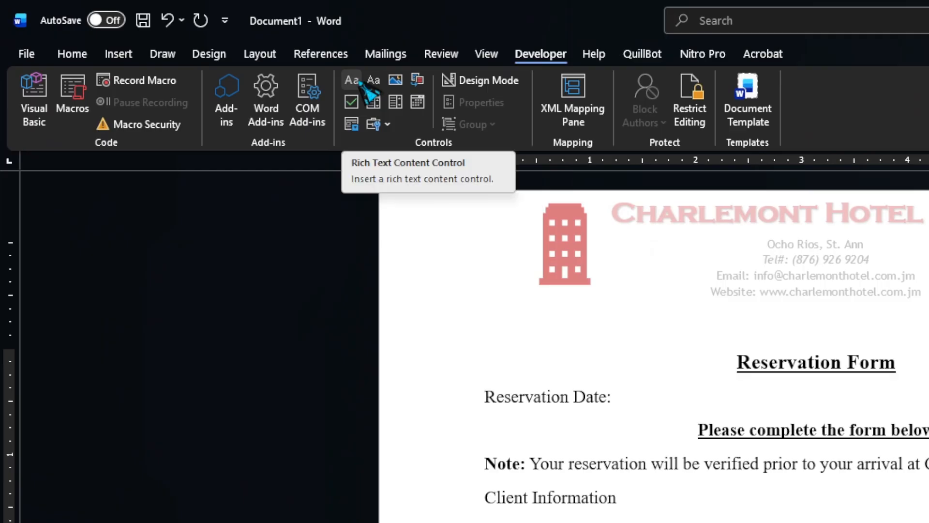
{"action": "left_click", "coordinate": [358, 81]}
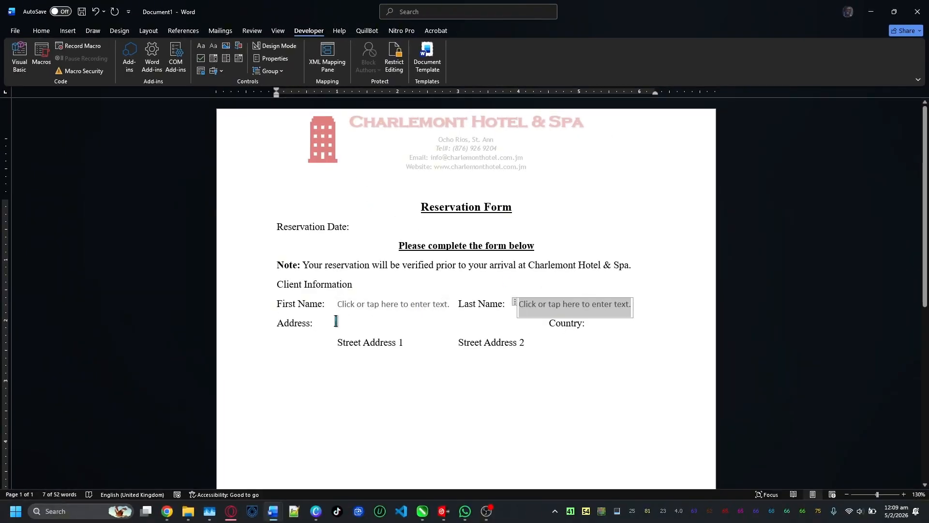
{"action": "left_click", "coordinate": [336, 323]}
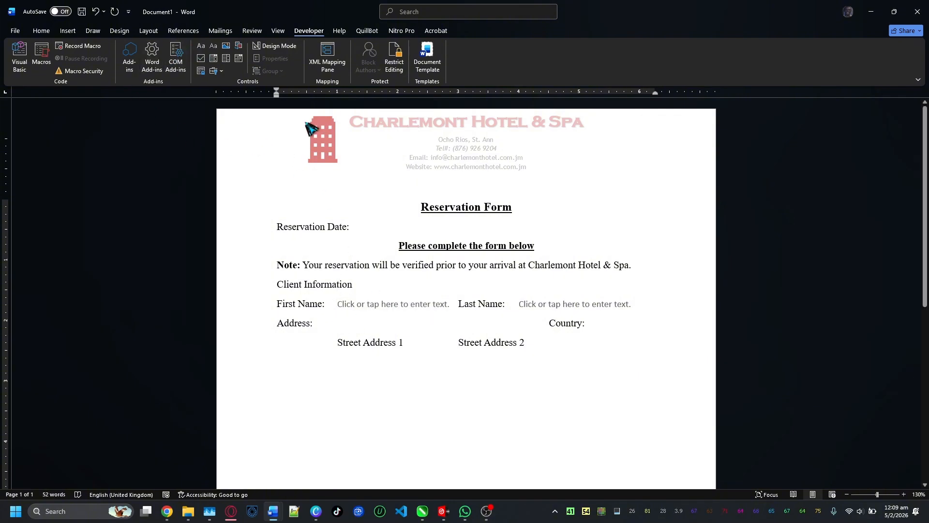
{"action": "left_click", "coordinate": [201, 45]}
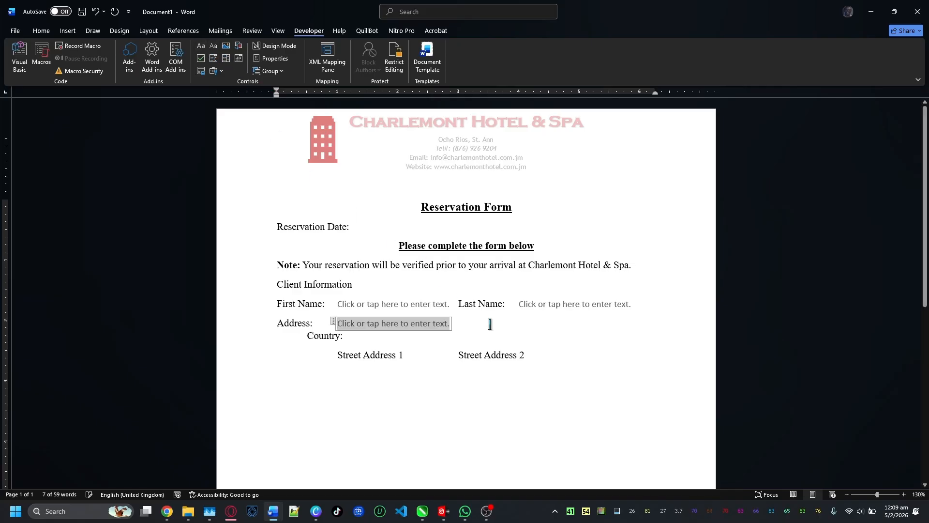
{"action": "left_click", "coordinate": [461, 324]}
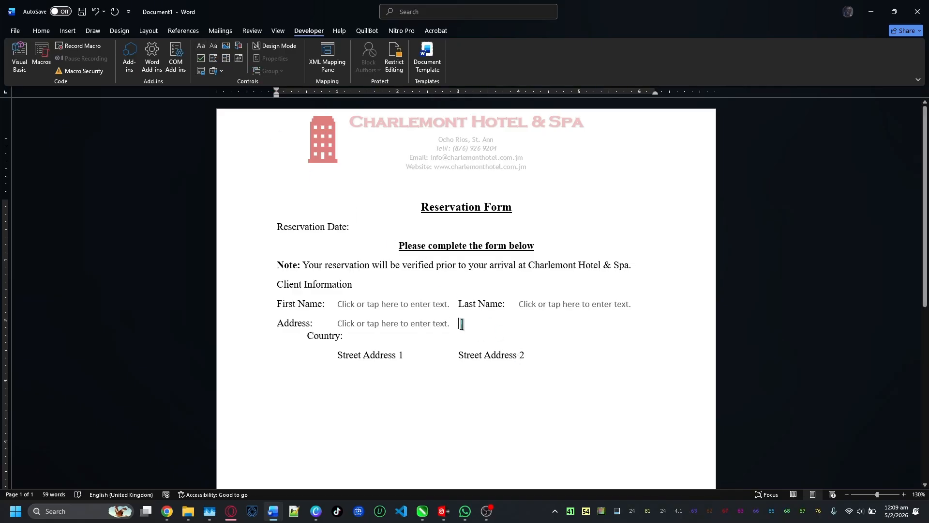
Insert a second rich text content control in the address row, directly after the first address field
{"action": "left_click_drag", "start_coordinate": [461, 324], "coordinate": [504, 324]}
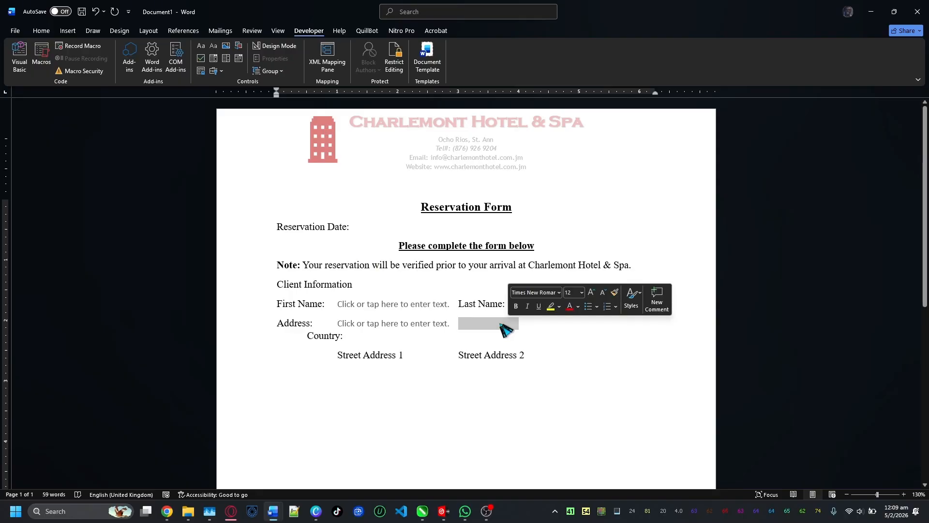
{"action": "left_click", "coordinate": [468, 325]}
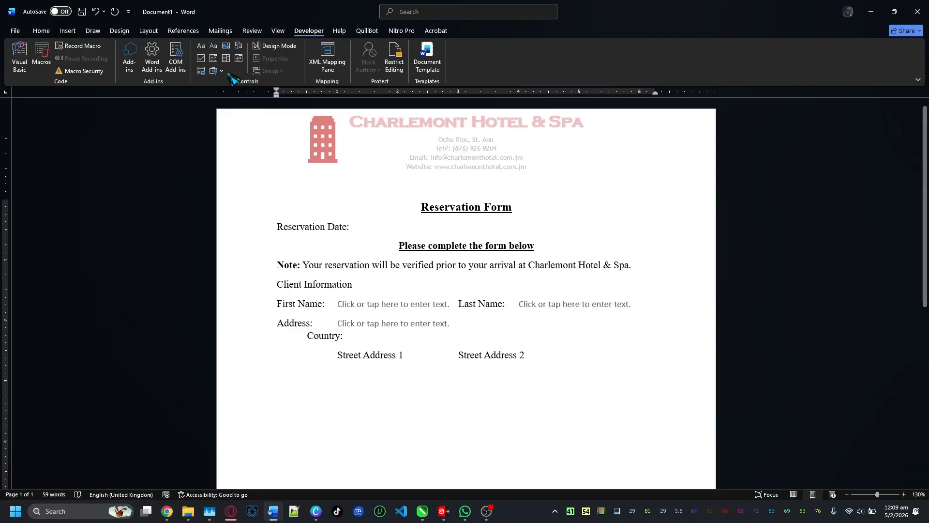
{"action": "left_click", "coordinate": [207, 48]}
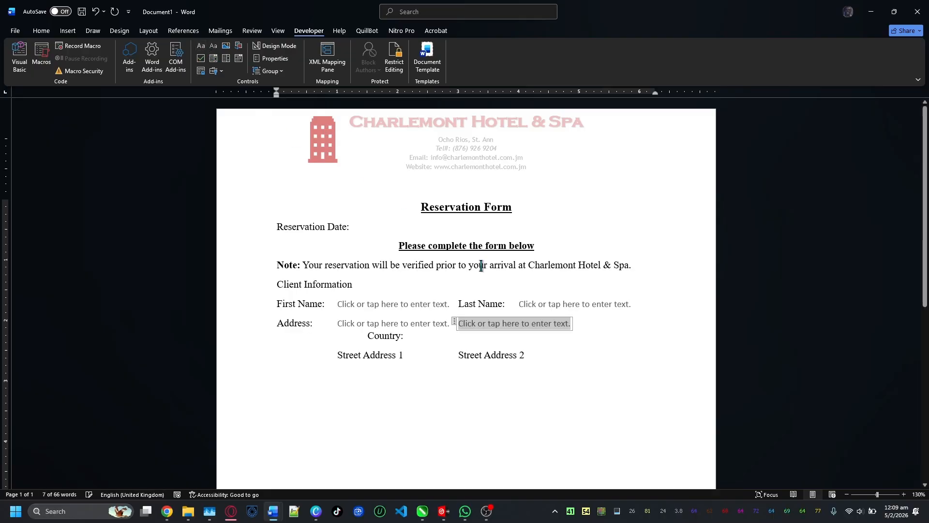
{"action": "left_click", "coordinate": [580, 323]}
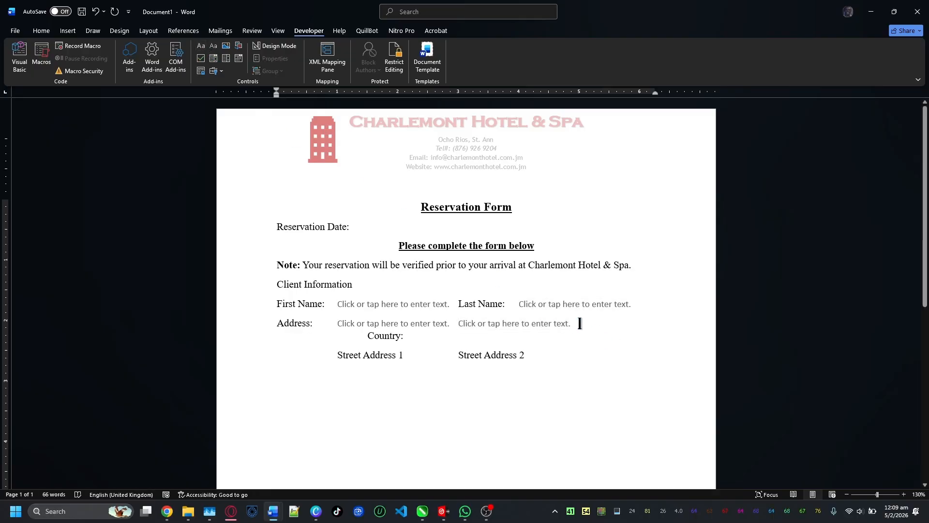
Remove the surplus tabs before "Country:" to bring it onto the address row, and insert a drop-down list content control after it
{"action": "left_click_drag", "start_coordinate": [580, 323], "coordinate": [617, 325]}
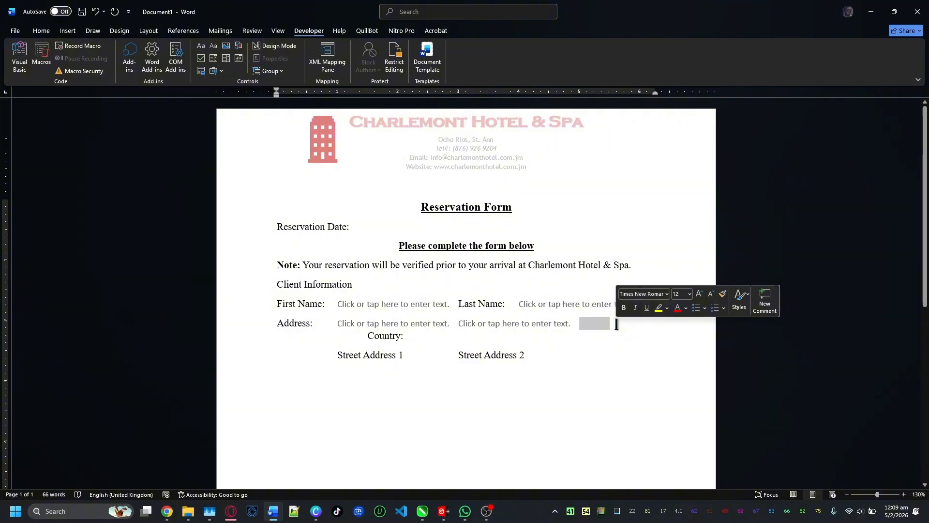
{"action": "key", "text": "Delete"}
{"action": "key", "text": "Delete"}
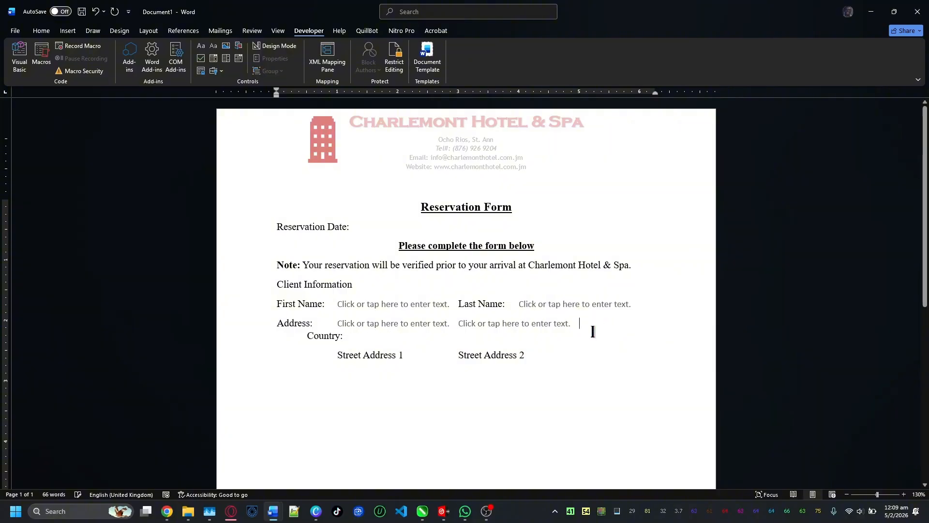
{"action": "key", "text": "Delete"}
{"action": "key", "text": "Delete"}
{"action": "left_click", "coordinate": [632, 323]}
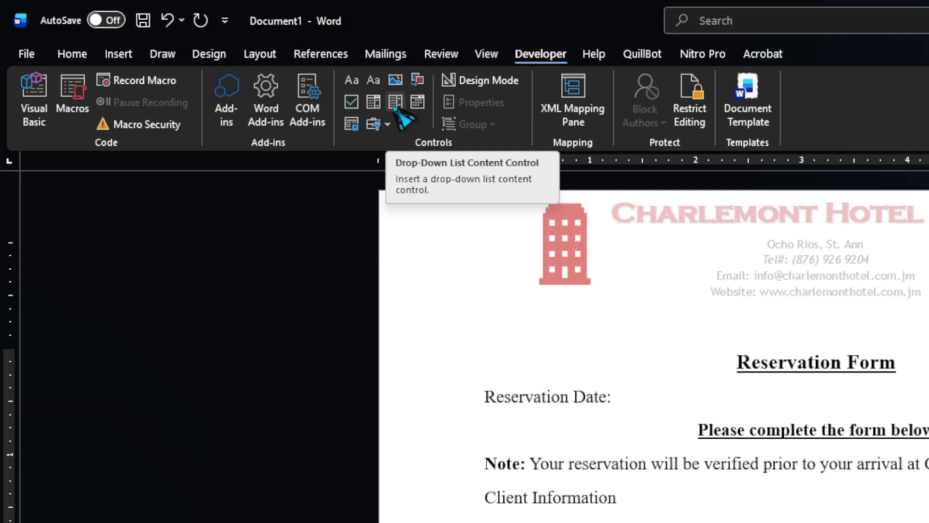
{"action": "left_click", "coordinate": [397, 105]}
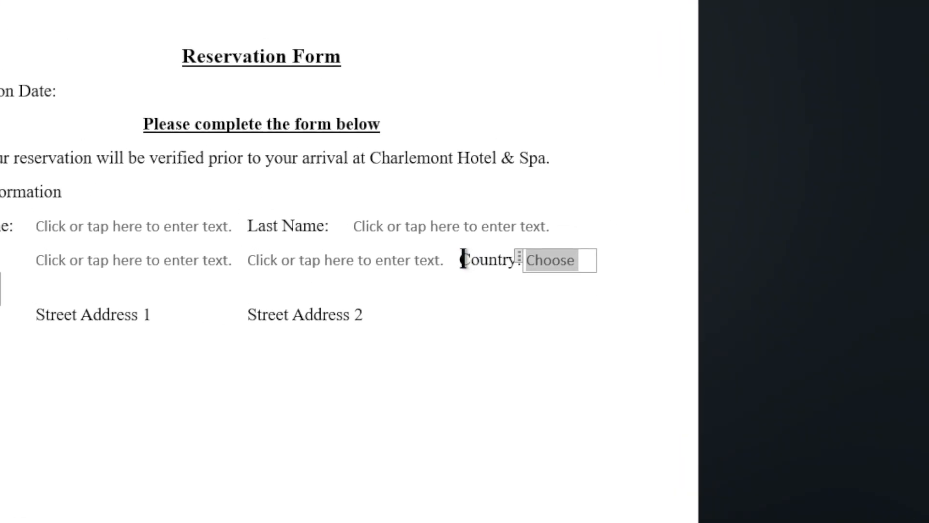
Set the font size of the form text from "Reservation Date:" through the street address labels to 11
{"action": "left_click", "coordinate": [466, 259]}
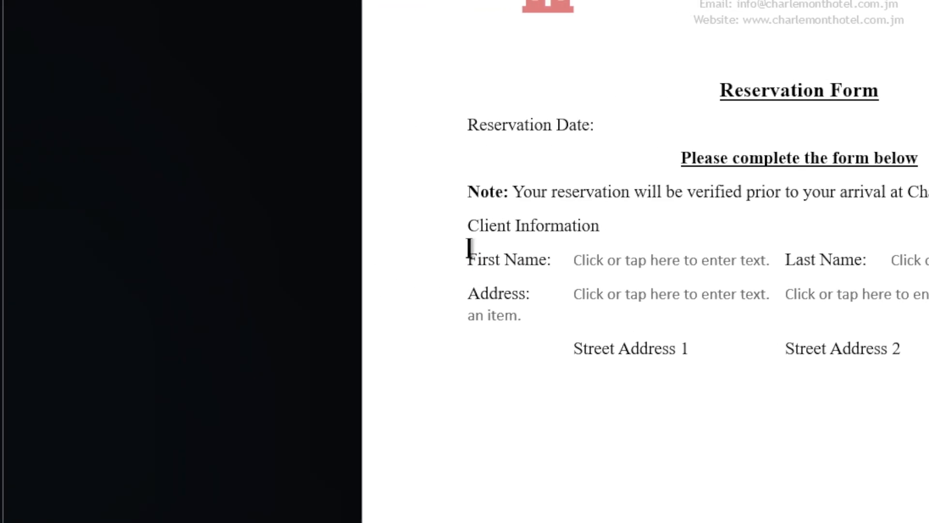
{"action": "left_click_drag", "start_coordinate": [448, 196], "coordinate": [909, 352]}
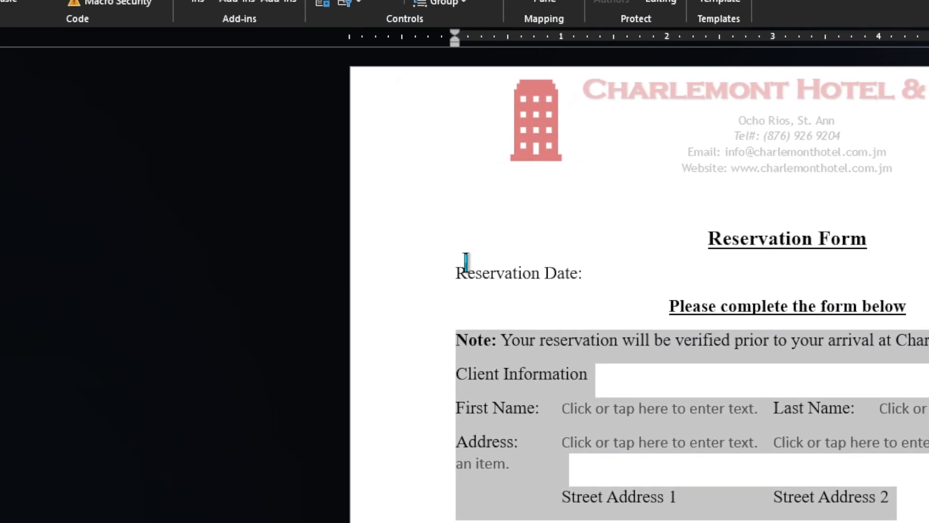
{"action": "left_click_drag", "start_coordinate": [455, 259], "coordinate": [909, 432]}
{"action": "left_click_drag", "start_coordinate": [544, 308], "coordinate": [554, 367]}
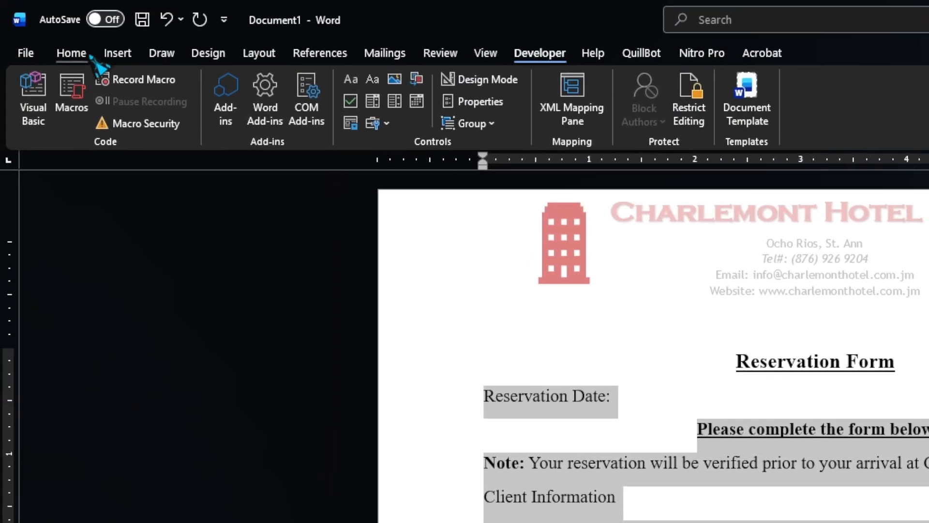
{"action": "left_click", "coordinate": [90, 55]}
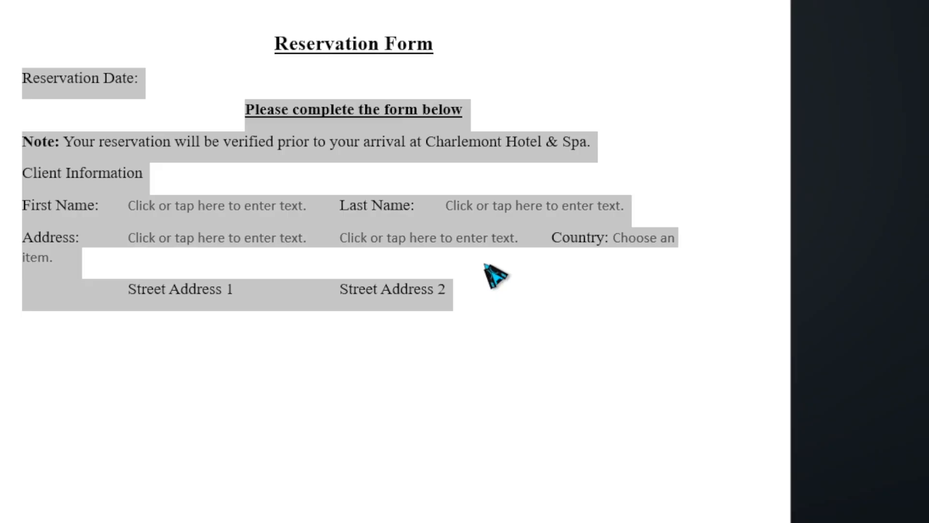
Replace the tab before "Country:" with a single space to fit its drop-down list on the address row
{"action": "left_click", "coordinate": [675, 244]}
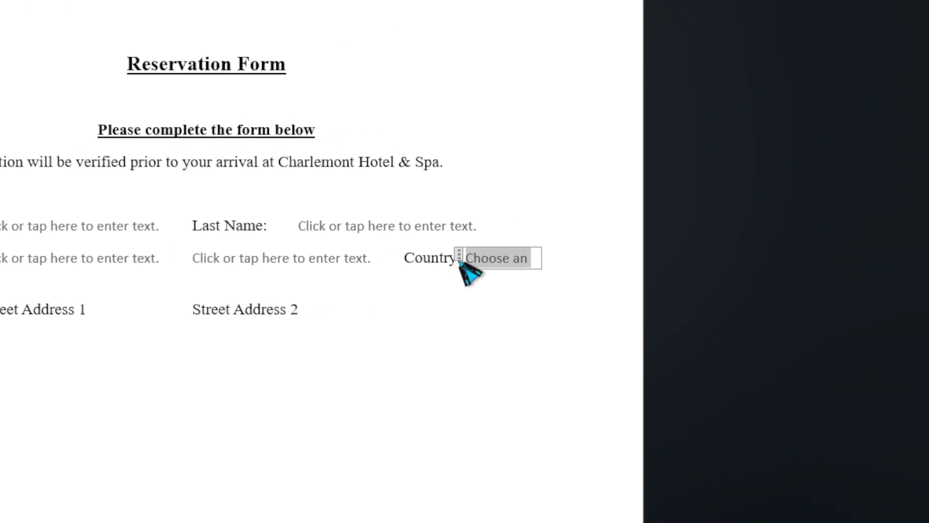
{"action": "left_click", "coordinate": [401, 259]}
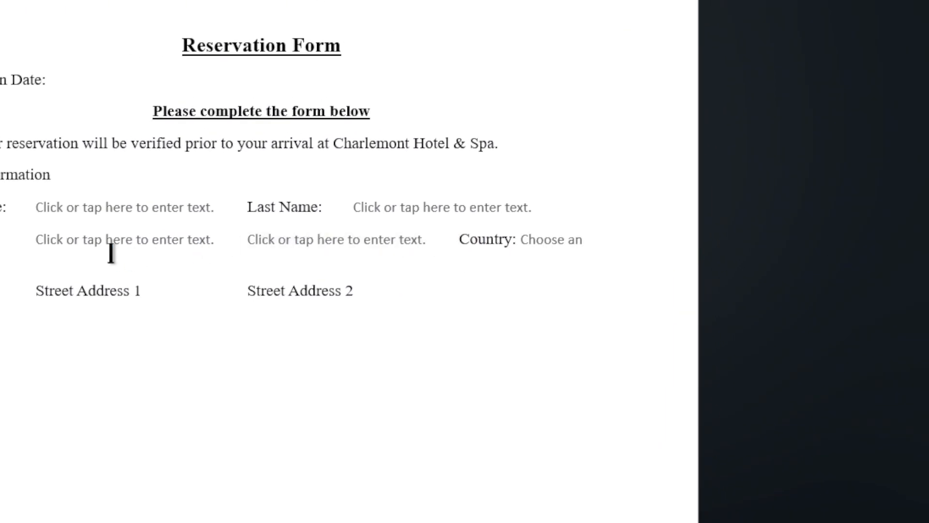
{"action": "key", "text": "BackSpace"}
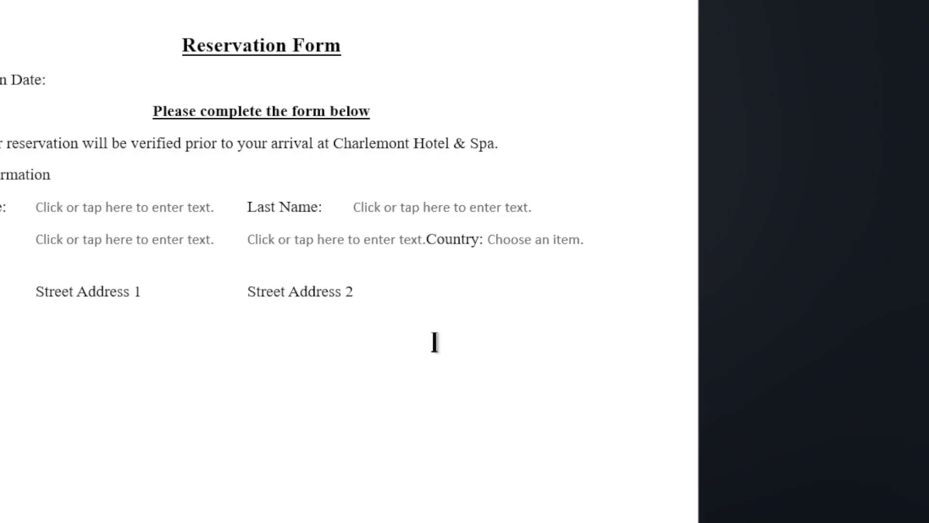
Open the properties of the drop-down list content control after "Country:" and set its title to "Country"
{"action": "left_click", "coordinate": [585, 239]}
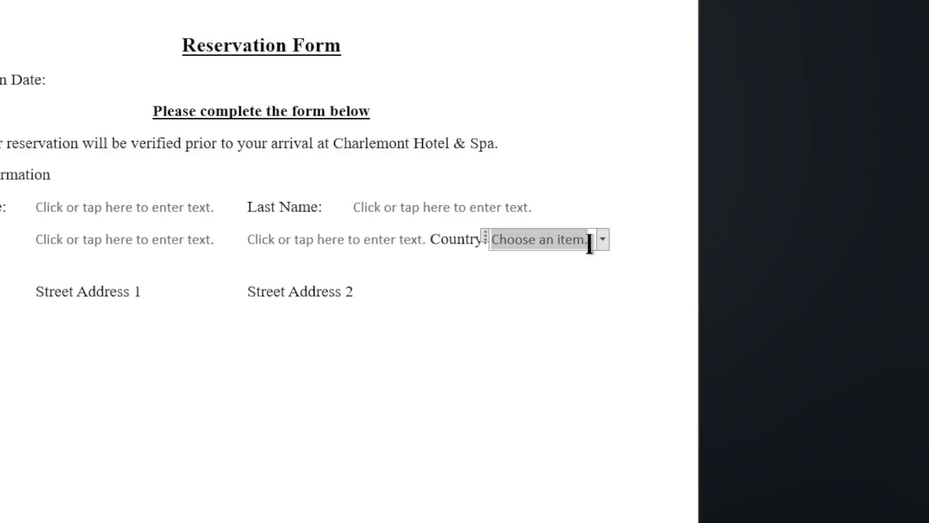
{"action": "left_click", "coordinate": [603, 240]}
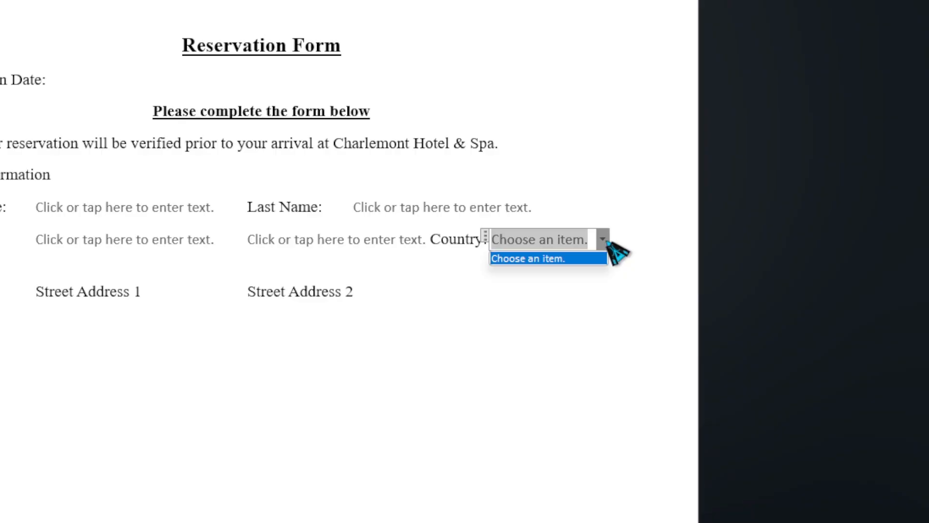
{"action": "left_click", "coordinate": [605, 240]}
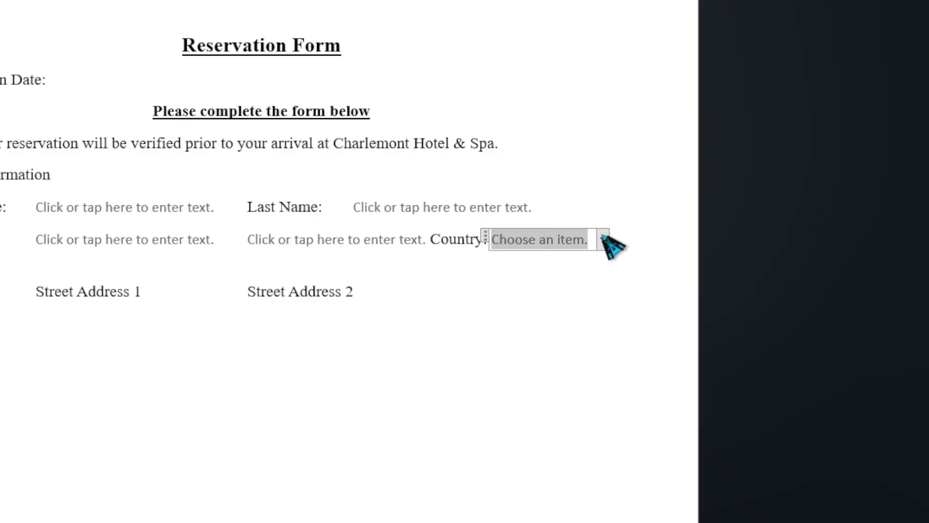
{"action": "left_click", "coordinate": [604, 240]}
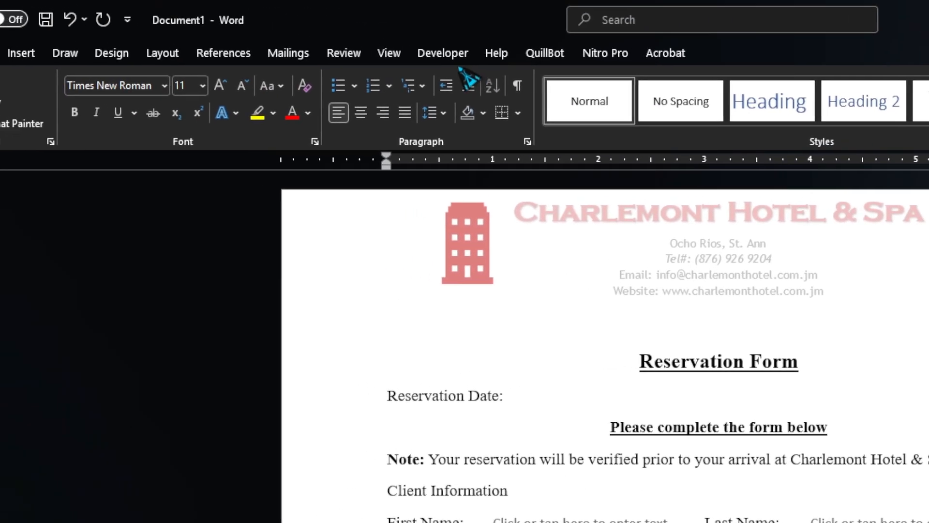
{"action": "left_click", "coordinate": [452, 56]}
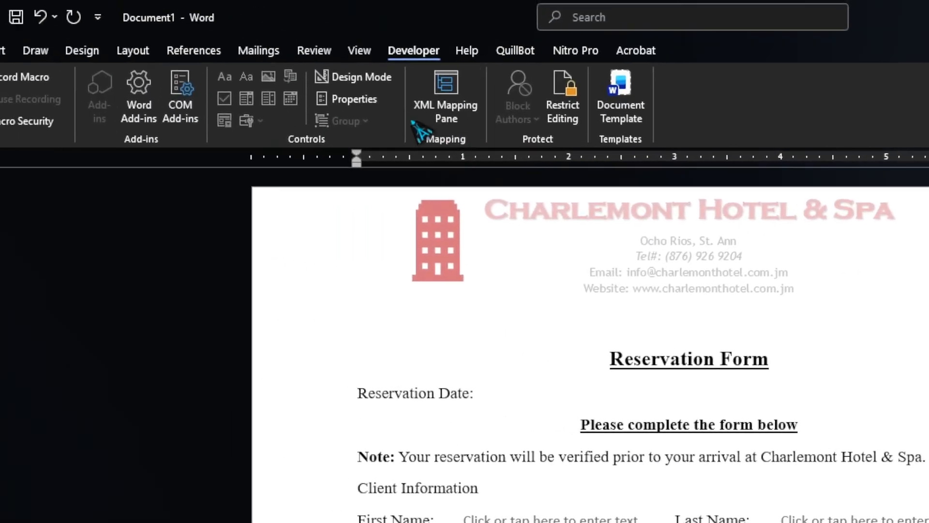
{"action": "left_click", "coordinate": [375, 105]}
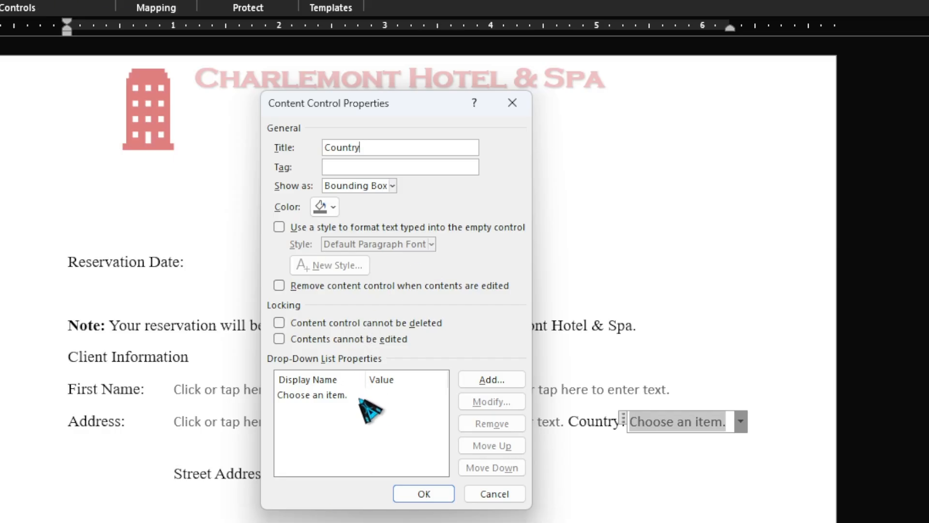
Add the choices "Jamaica", "Canada" and "Trinidad and Tobago" to the Country drop-down list
{"action": "left_click", "coordinate": [334, 397]}
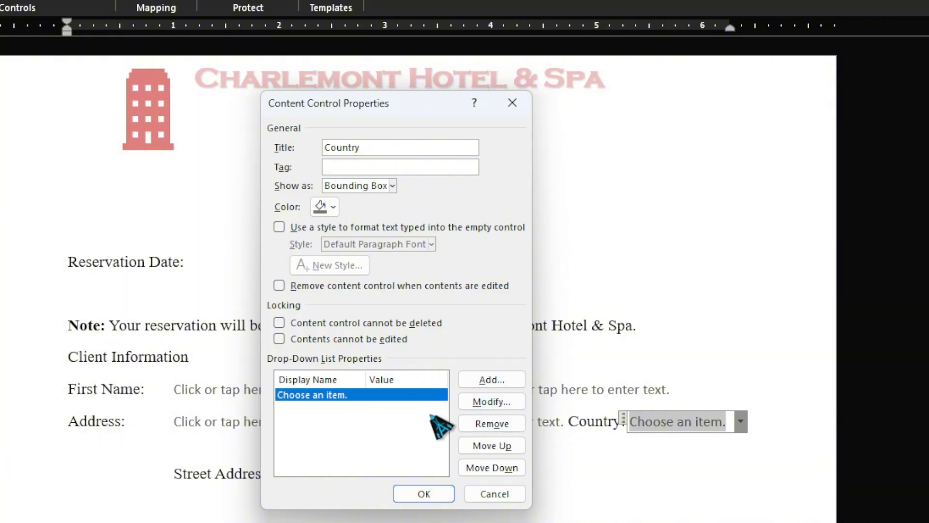
{"action": "left_click", "coordinate": [491, 380]}
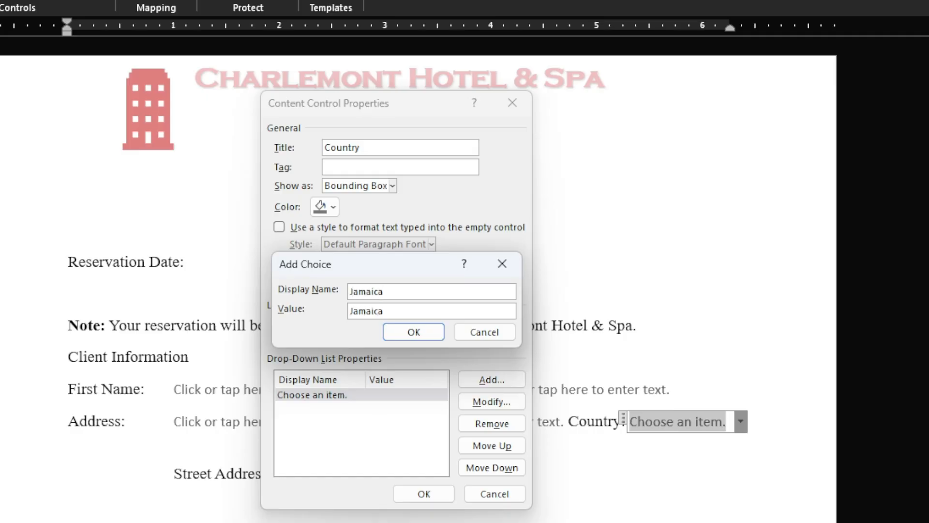
{"action": "left_click", "coordinate": [435, 332]}
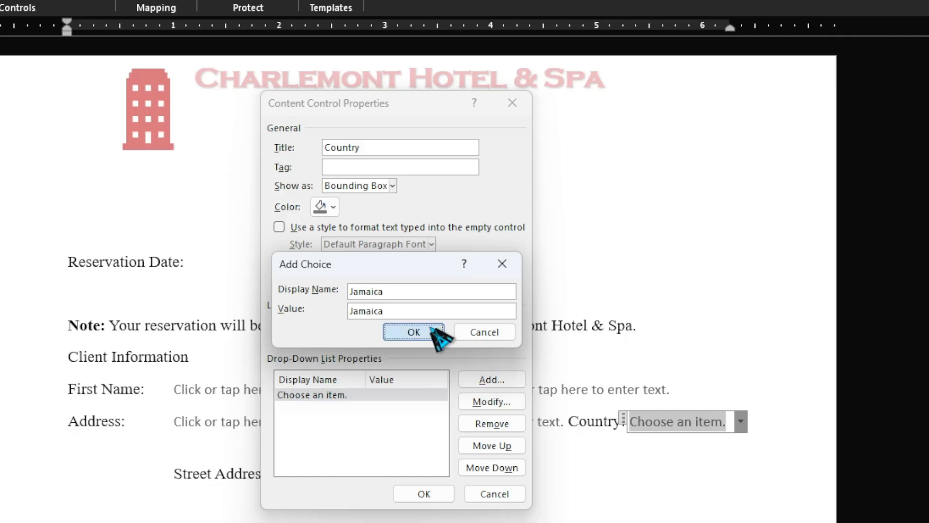
{"action": "left_click", "coordinate": [492, 380]}
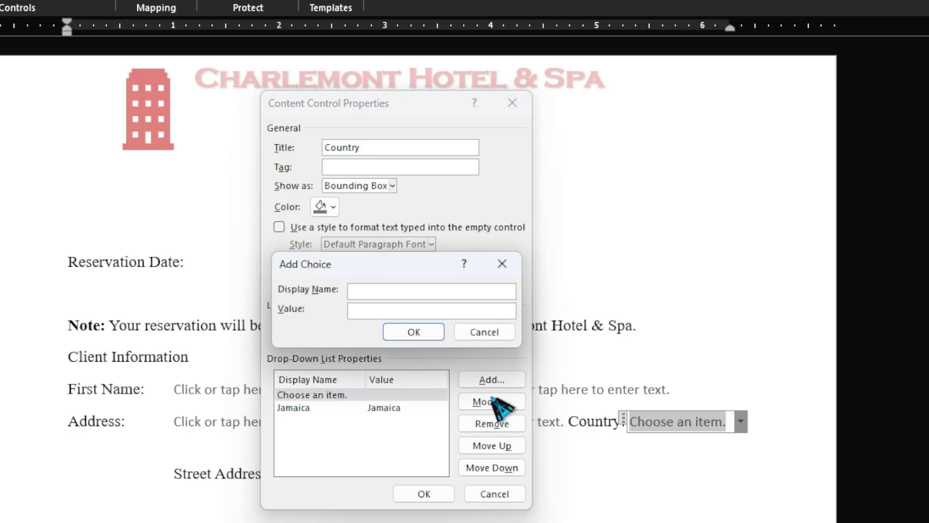
{"action": "type", "text": "Canada"}
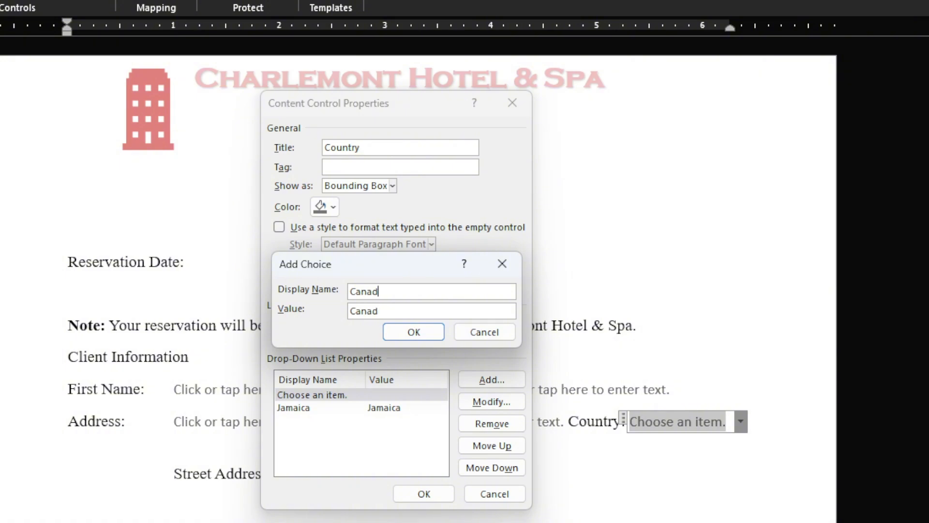
{"action": "left_click", "coordinate": [435, 334]}
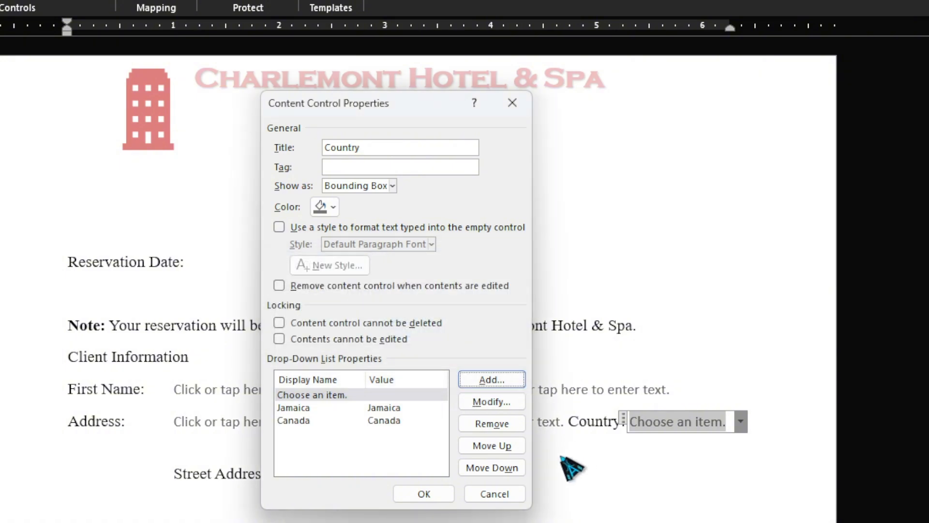
{"action": "left_click", "coordinate": [503, 383]}
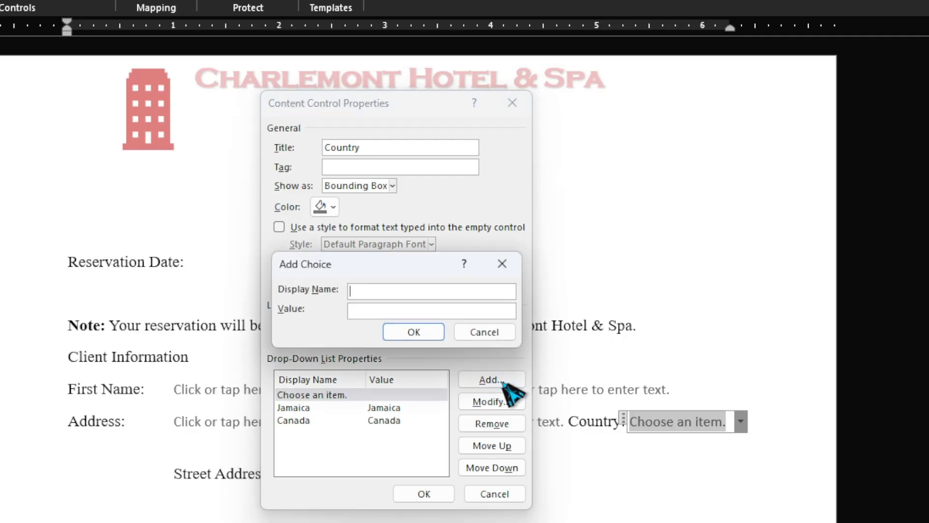
{"action": "type", "text": "Trinidad and Tobago"}
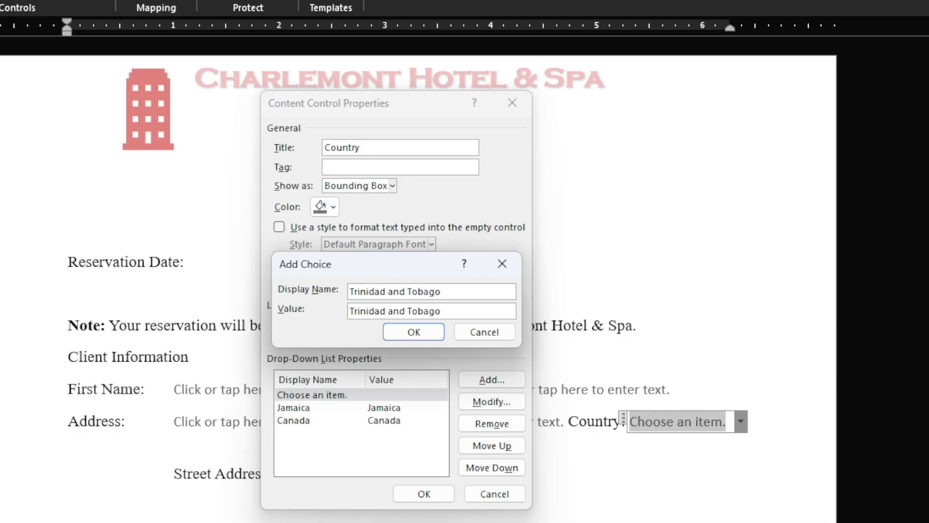
{"action": "left_click", "coordinate": [435, 336]}
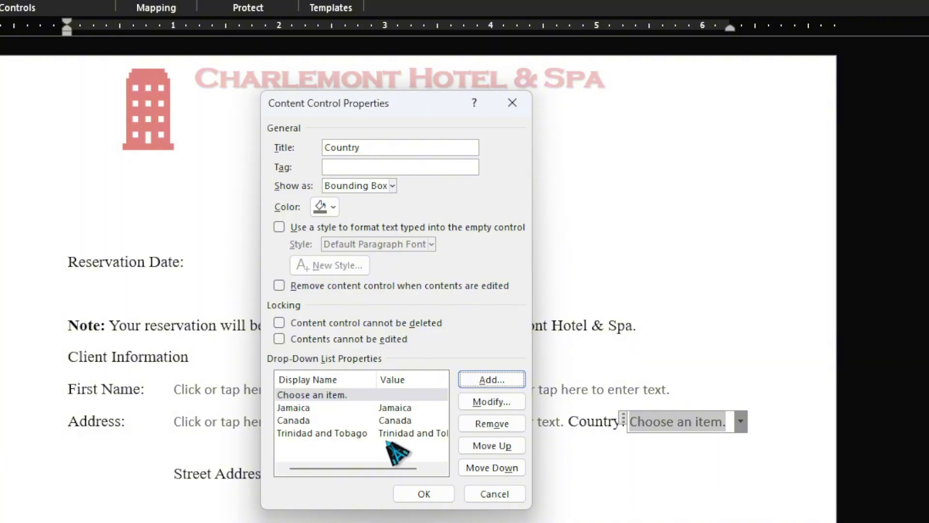
Change the display name of the "Choose an item." entry in the Country drop-down list to "Select Country"
{"action": "left_click", "coordinate": [344, 396]}
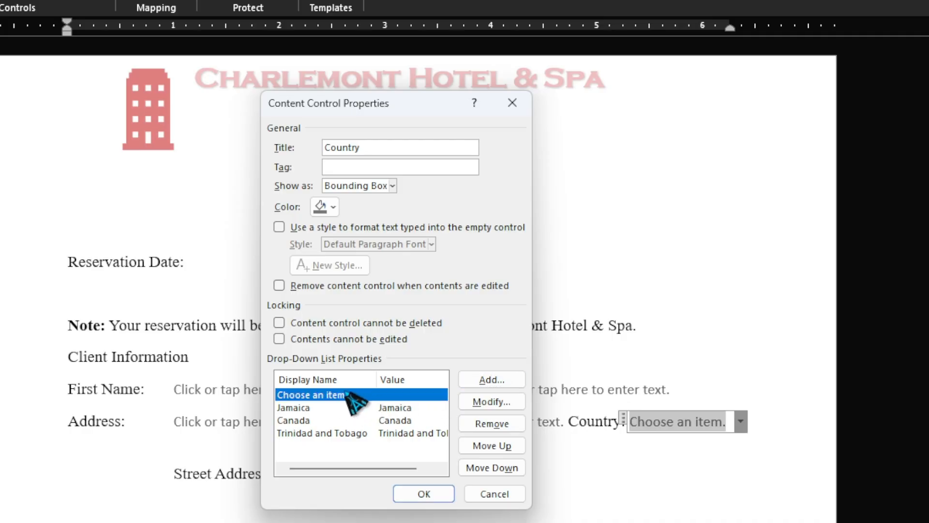
{"action": "left_click", "coordinate": [491, 402]}
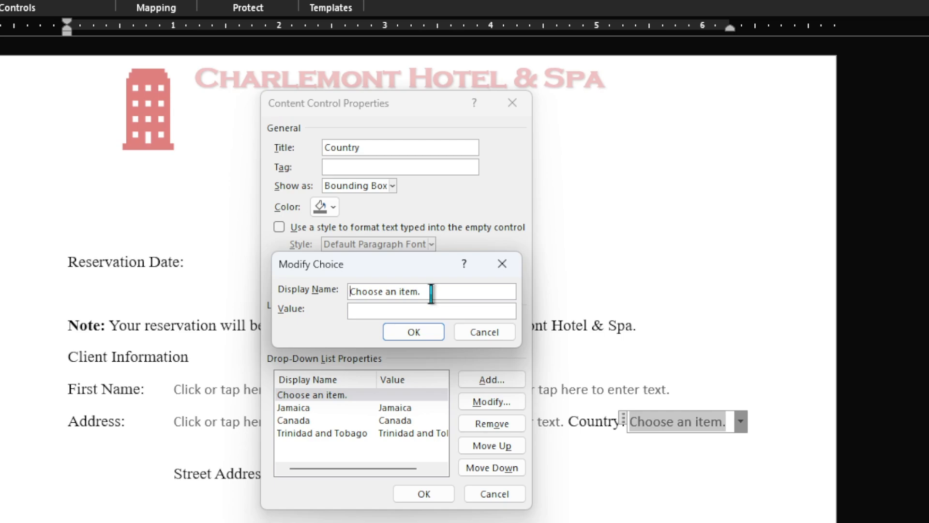
{"action": "left_click_drag", "start_coordinate": [430, 293], "coordinate": [345, 291]}
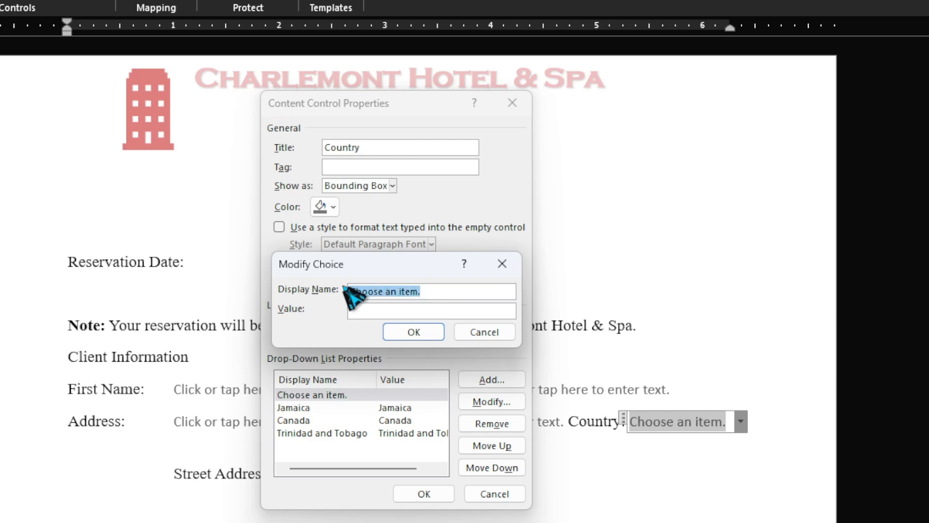
{"action": "type", "text": "Select Country"}
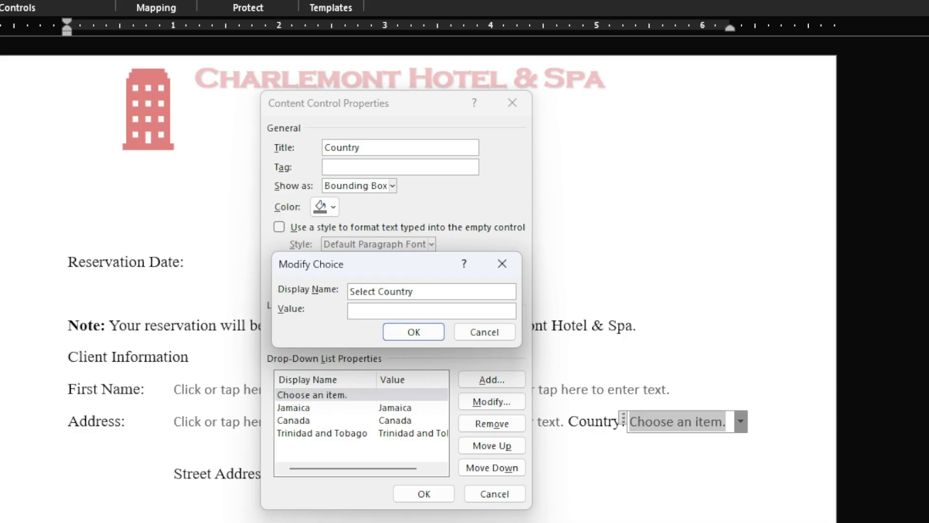
{"action": "left_click", "coordinate": [414, 332]}
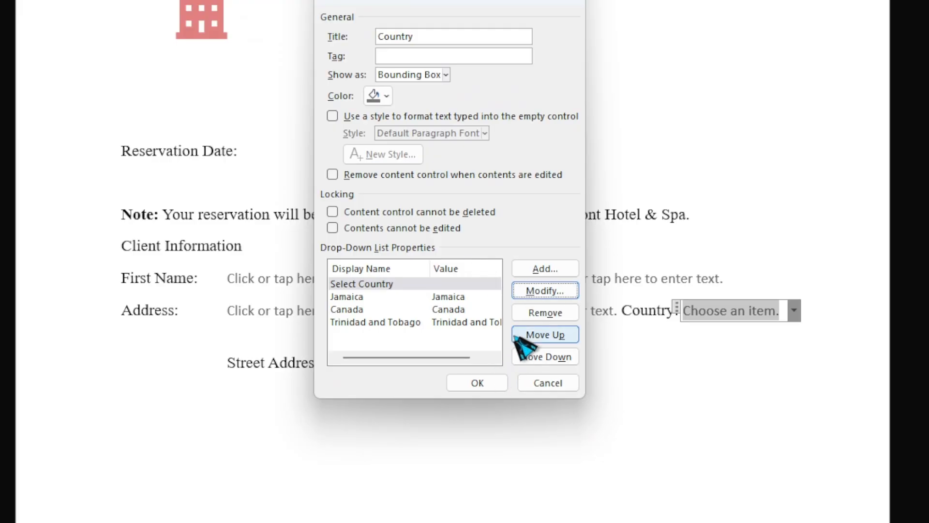
Add the choices "USA" and "UK" to the Country drop-down list and check its entries in the form
{"action": "left_click", "coordinate": [550, 274]}
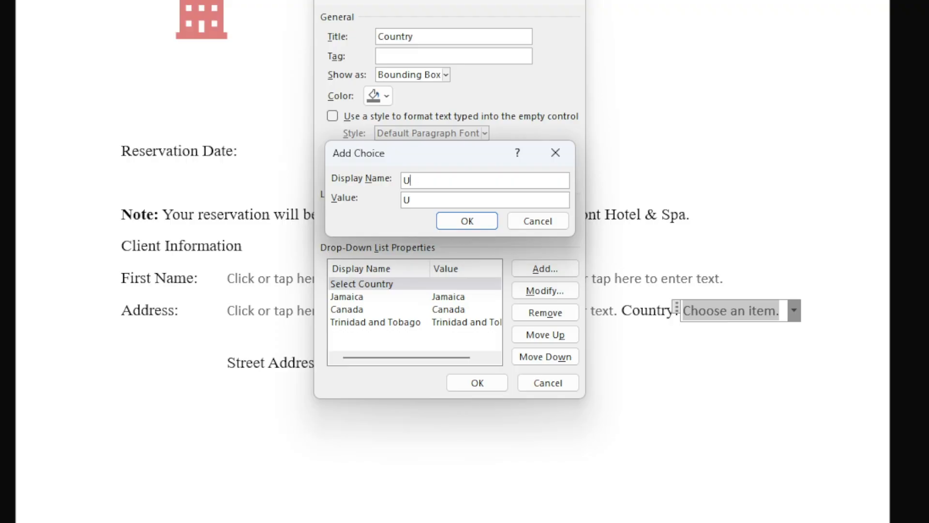
{"action": "left_click", "coordinate": [490, 218]}
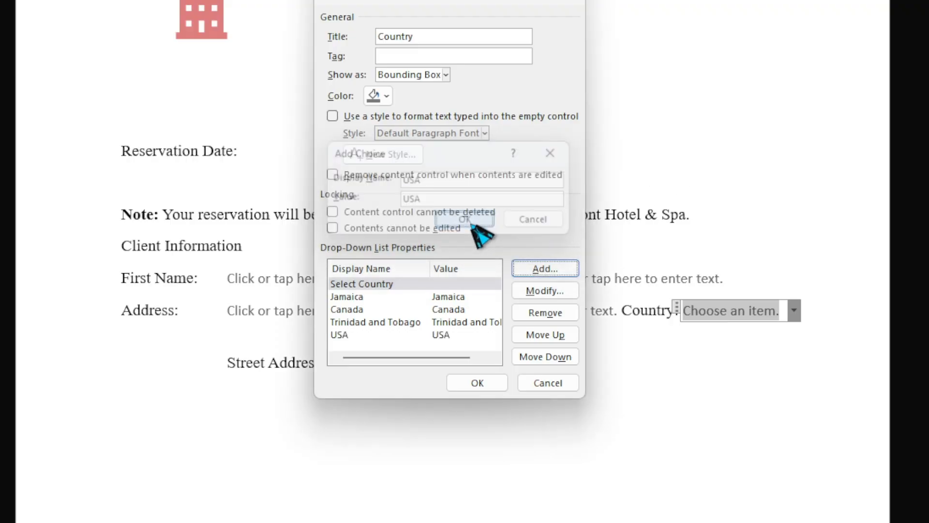
{"action": "left_click", "coordinate": [550, 270]}
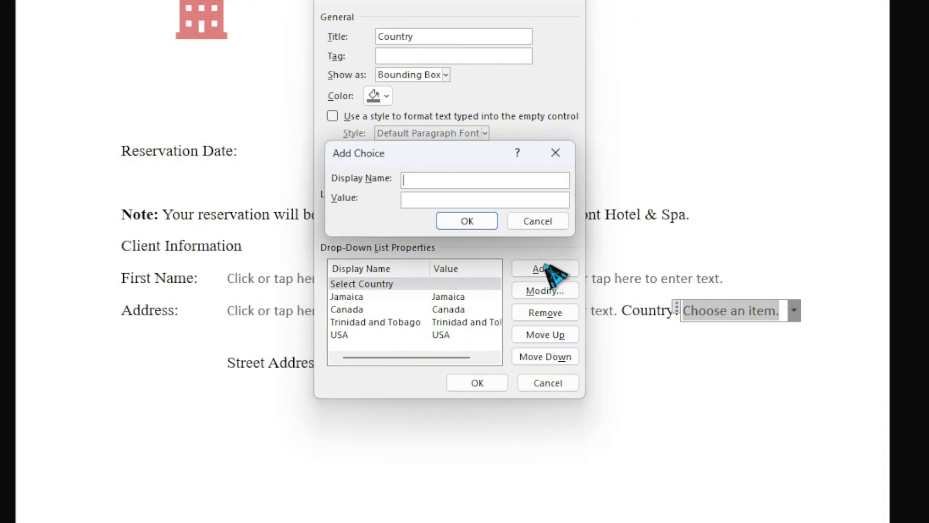
{"action": "type", "text": "UK"}
{"action": "left_click", "coordinate": [465, 221]}
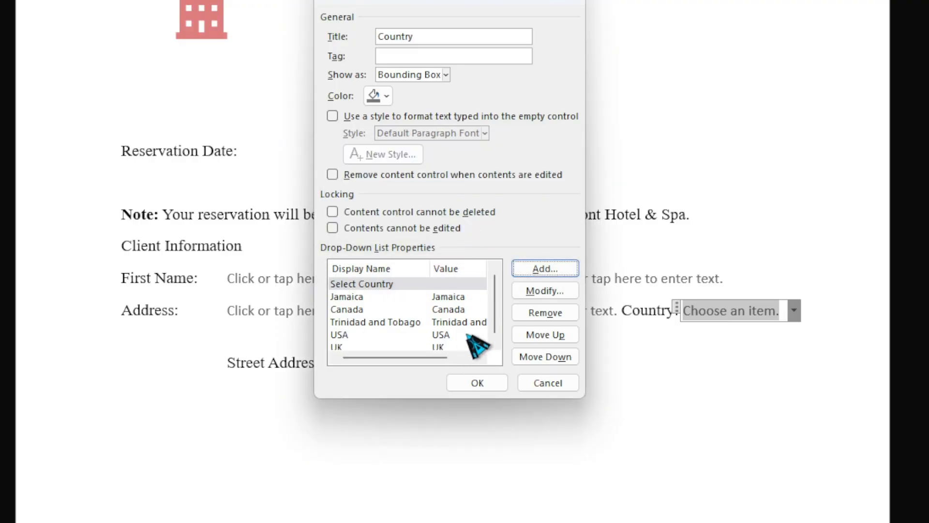
{"action": "left_click", "coordinate": [476, 382]}
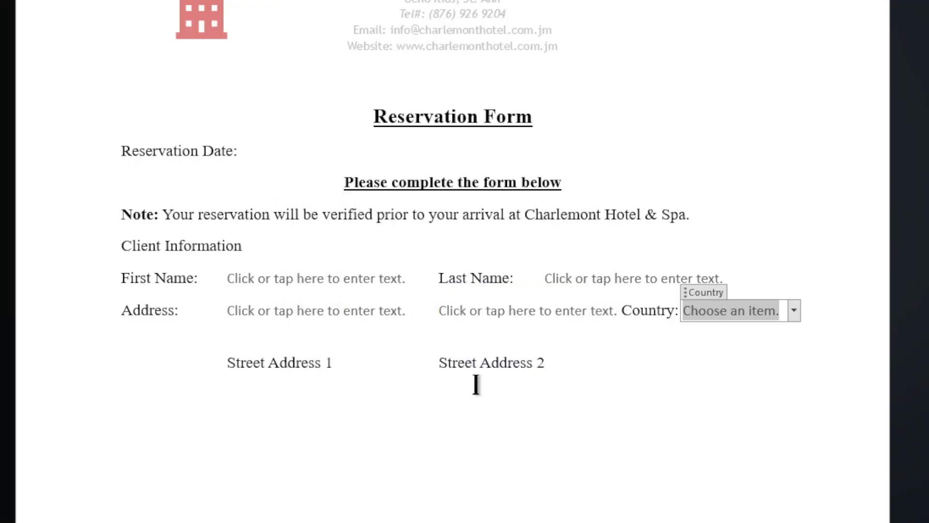
{"action": "left_click", "coordinate": [794, 311]}
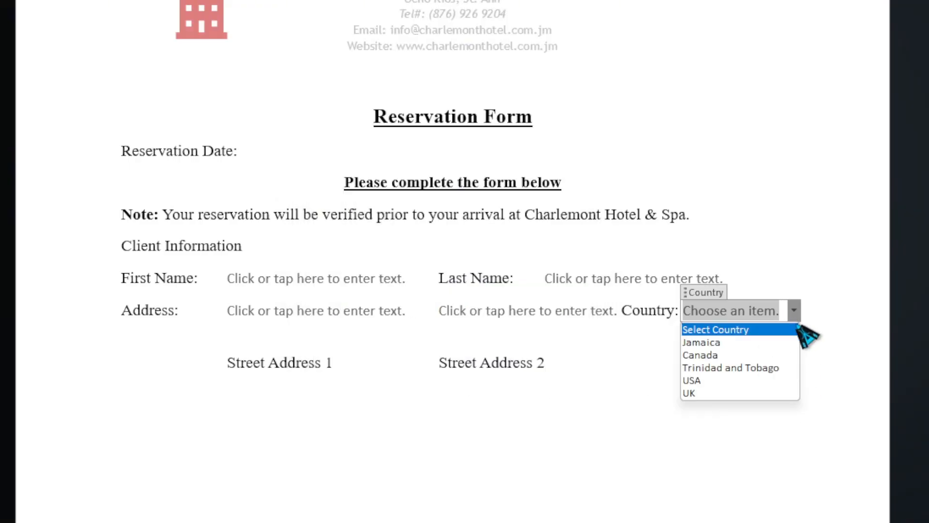
{"action": "left_click", "coordinate": [798, 287]}
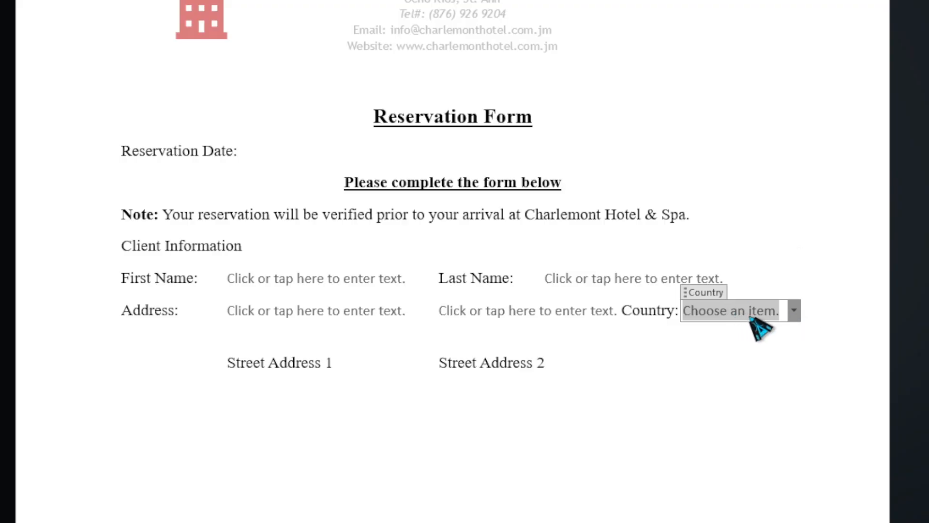
{"action": "left_click", "coordinate": [796, 315]}
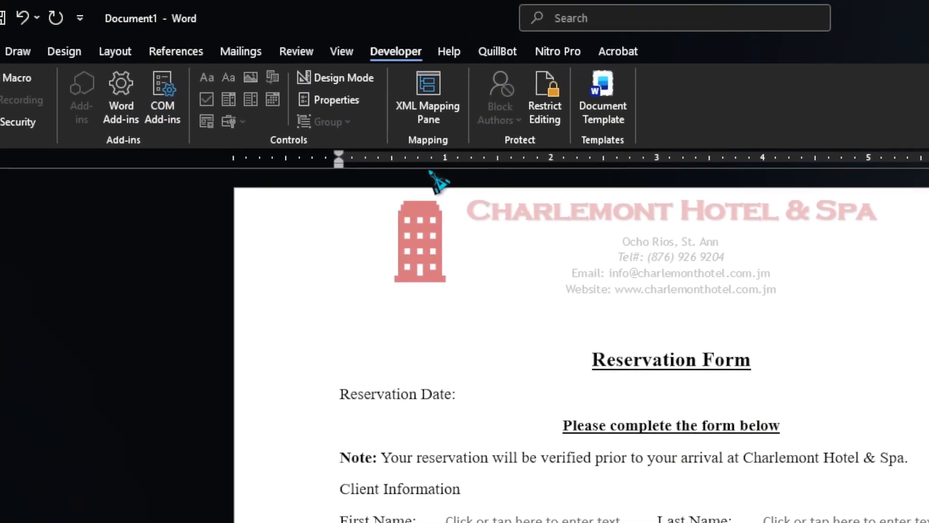
Remove the "Select Country" entry from the Country drop-down list and check the remaining choices in the form
{"action": "left_click", "coordinate": [459, 103]}
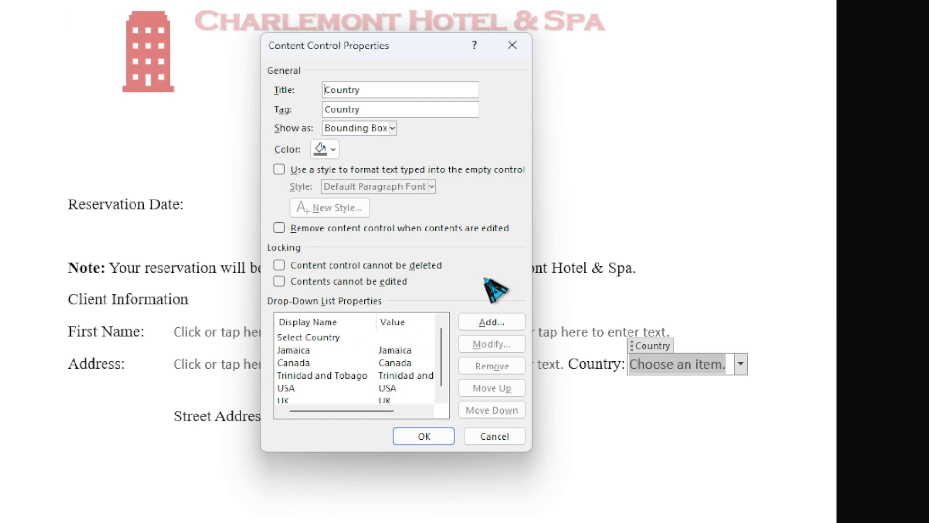
{"action": "left_click", "coordinate": [363, 347]}
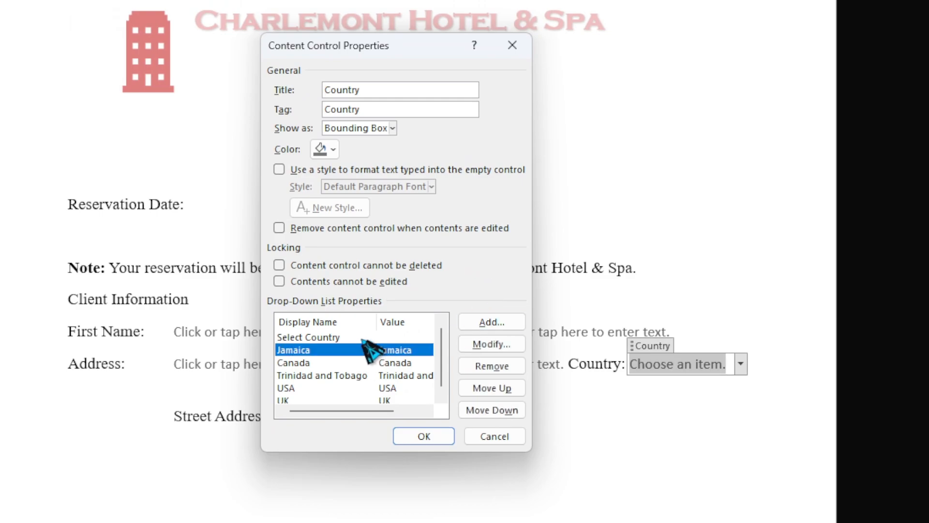
{"action": "left_click", "coordinate": [363, 339]}
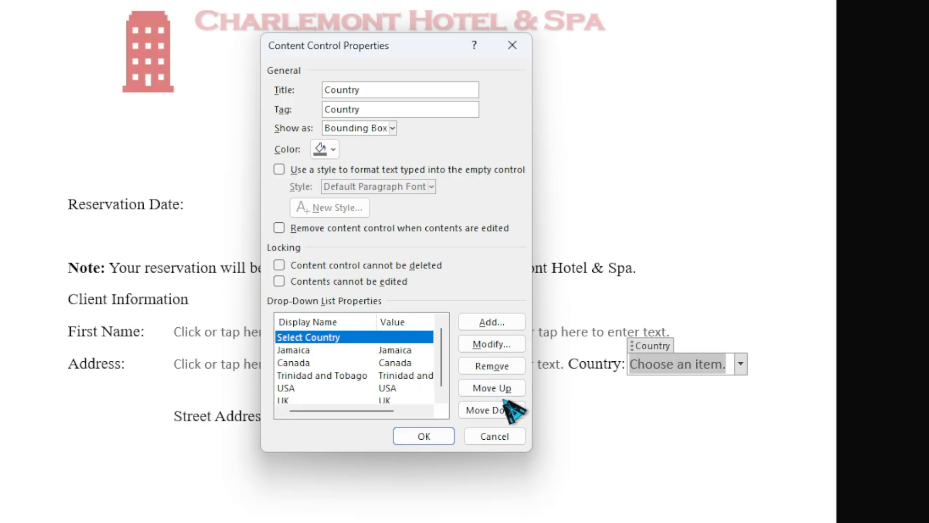
{"action": "left_click", "coordinate": [503, 372]}
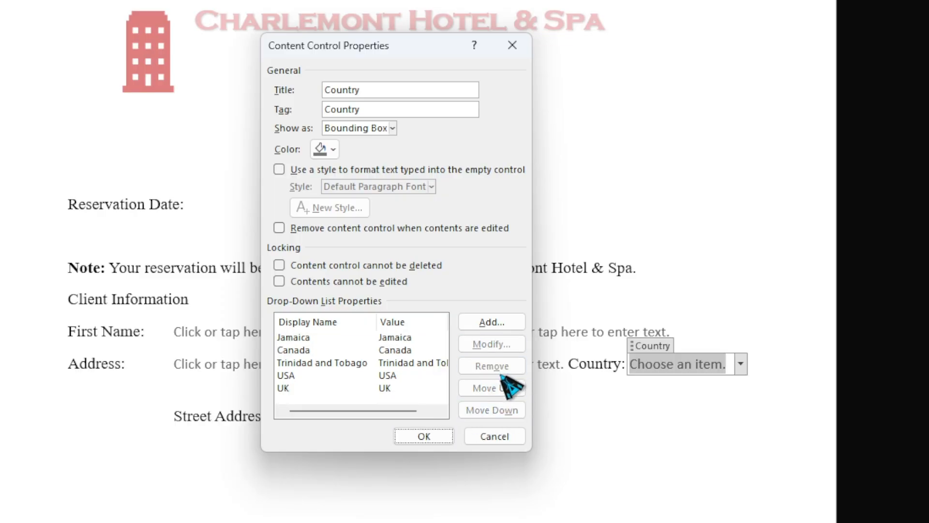
{"action": "left_click", "coordinate": [424, 436]}
{"action": "left_click", "coordinate": [741, 363]}
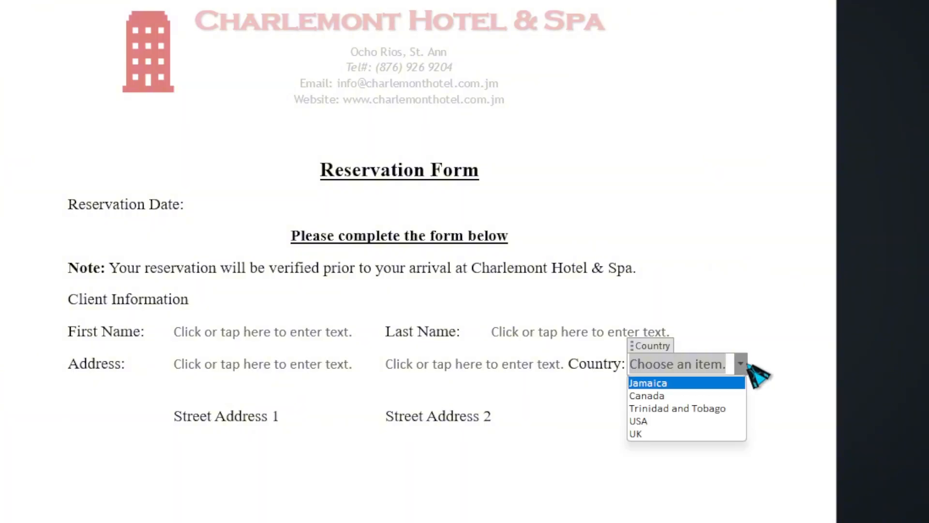
{"action": "left_click", "coordinate": [754, 325]}
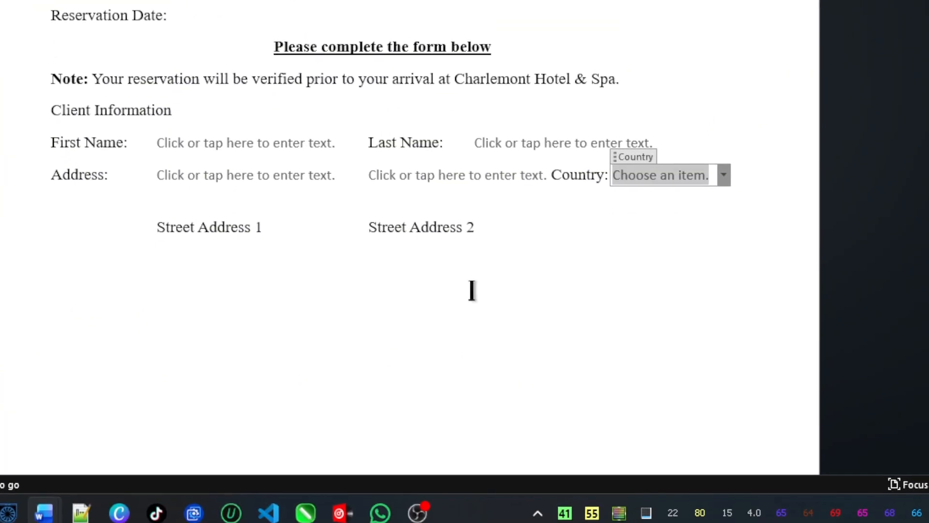
Set the title of the second address text field, above "Street Address 2", to "Address Line 2"
{"action": "left_click", "coordinate": [552, 238]}
{"action": "left_click", "coordinate": [464, 271]}
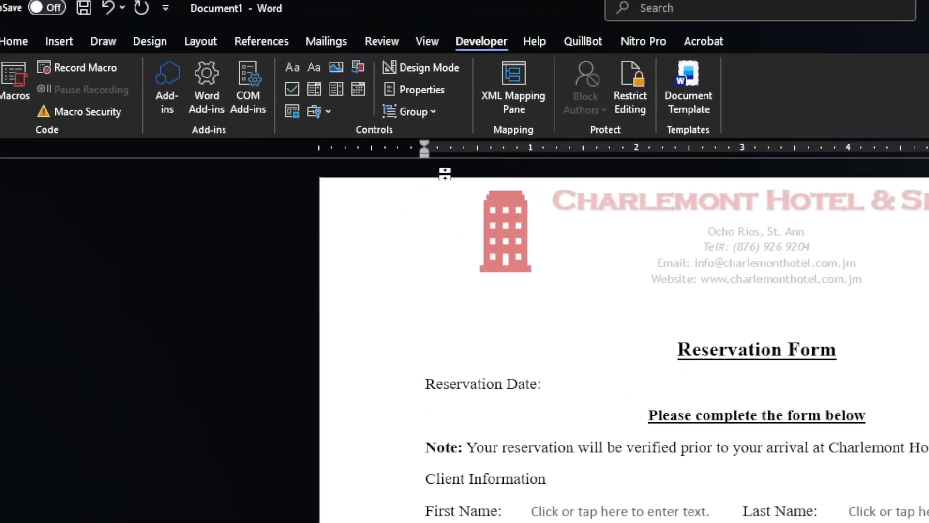
{"action": "left_click", "coordinate": [457, 102]}
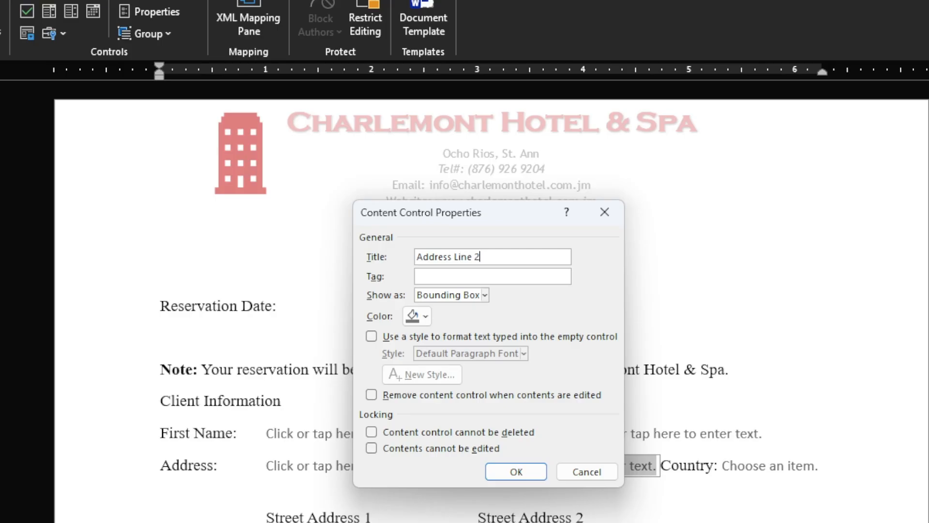
{"action": "left_click", "coordinate": [516, 472]}
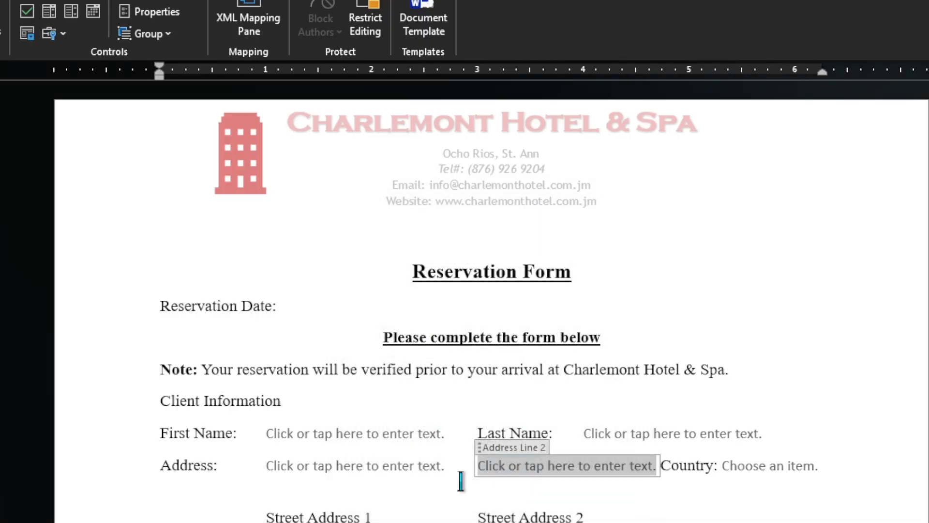
Set the title of the text field after "Address:" to "Address Line 1"
{"action": "left_click", "coordinate": [272, 464]}
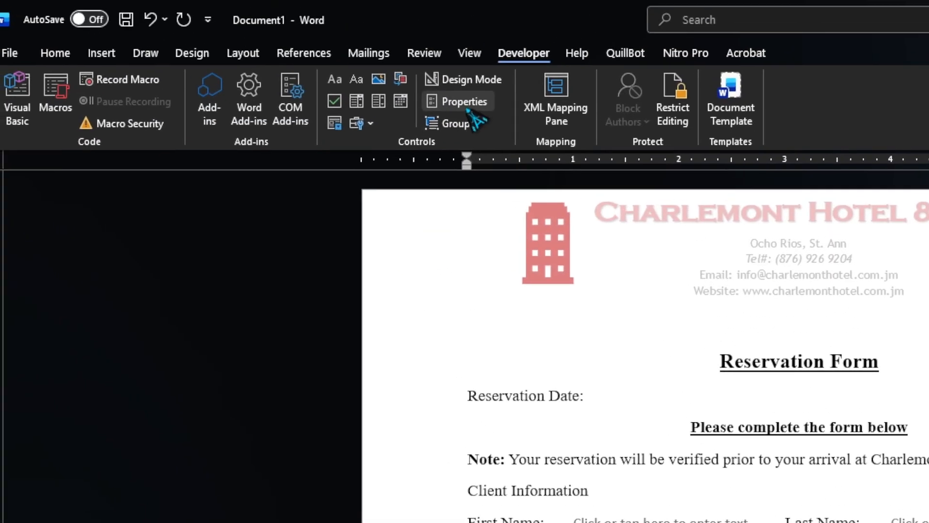
{"action": "left_click", "coordinate": [440, 69]}
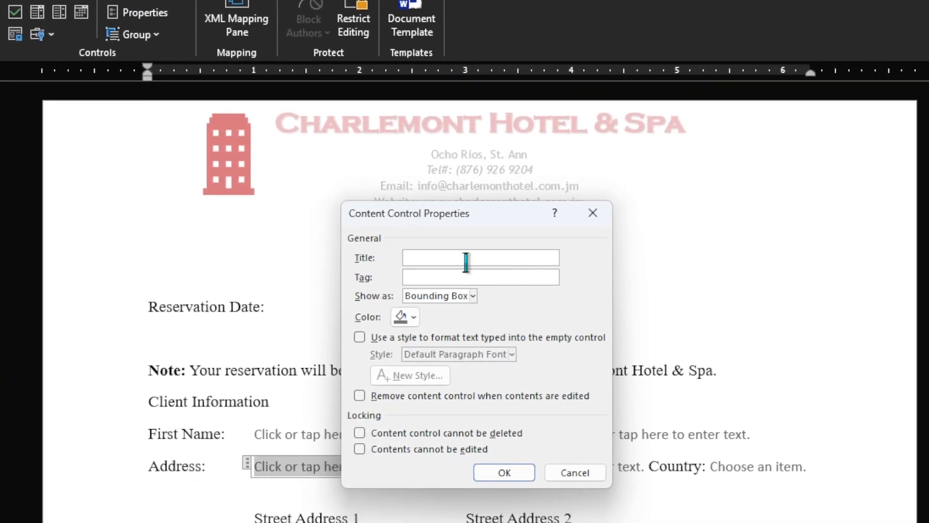
{"action": "type", "text": "Add"}
{"action": "type", "text": "r"}
{"action": "key", "text": "BackSpace"}
{"action": "type", "text": "dress Line 1"}
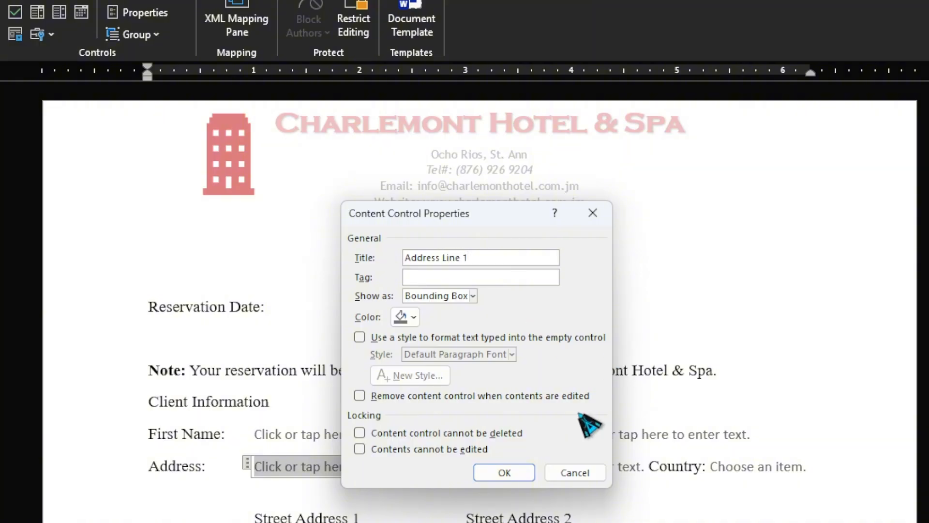
{"action": "left_click", "coordinate": [509, 473]}
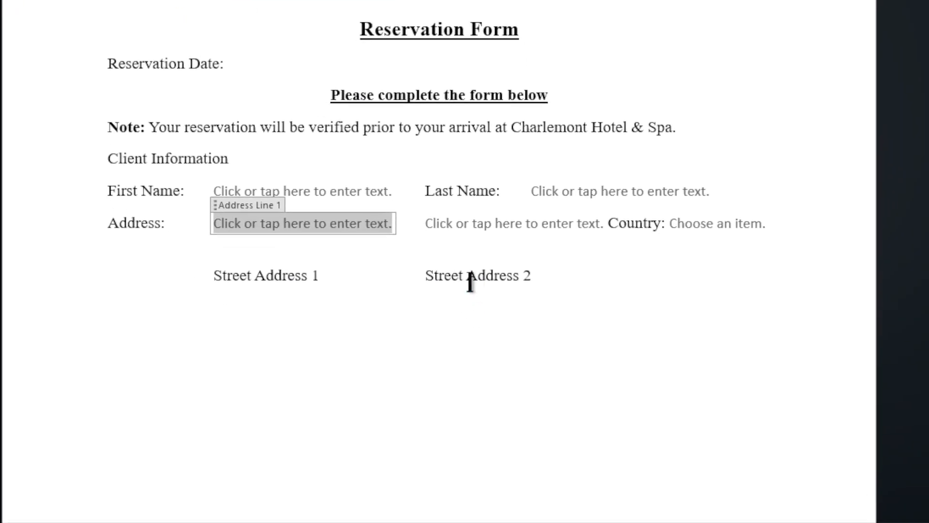
Set the title of the text field after "First Name:" to "First Name"
{"action": "left_click", "coordinate": [363, 437]}
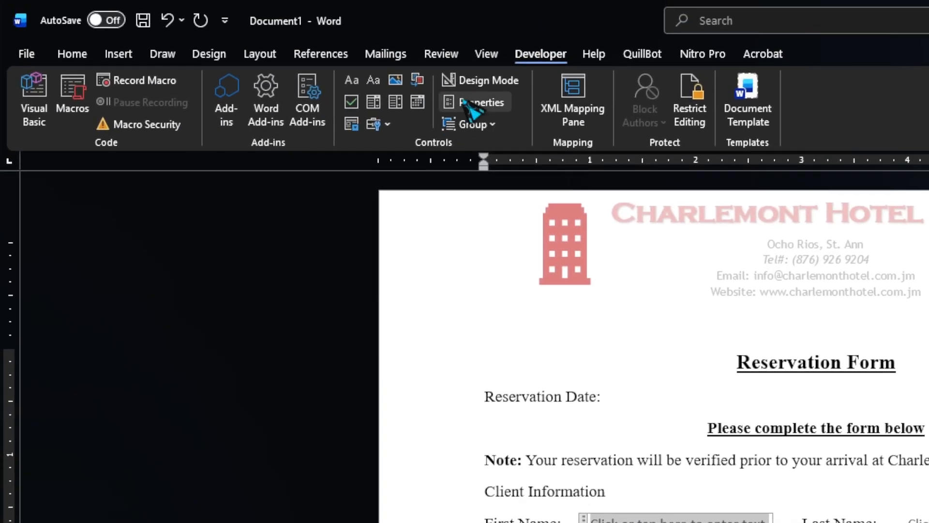
{"action": "left_click", "coordinate": [472, 104]}
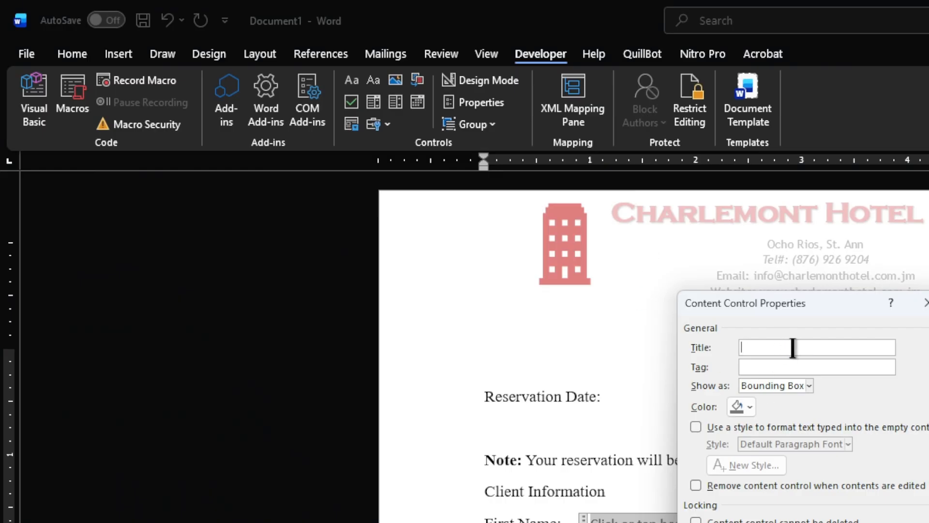
{"action": "type", "text": "First N"}
{"action": "type", "text": "me"}
{"action": "key", "text": "BackSpace"}
{"action": "key", "text": "BackSpace"}
{"action": "type", "text": "ame"}
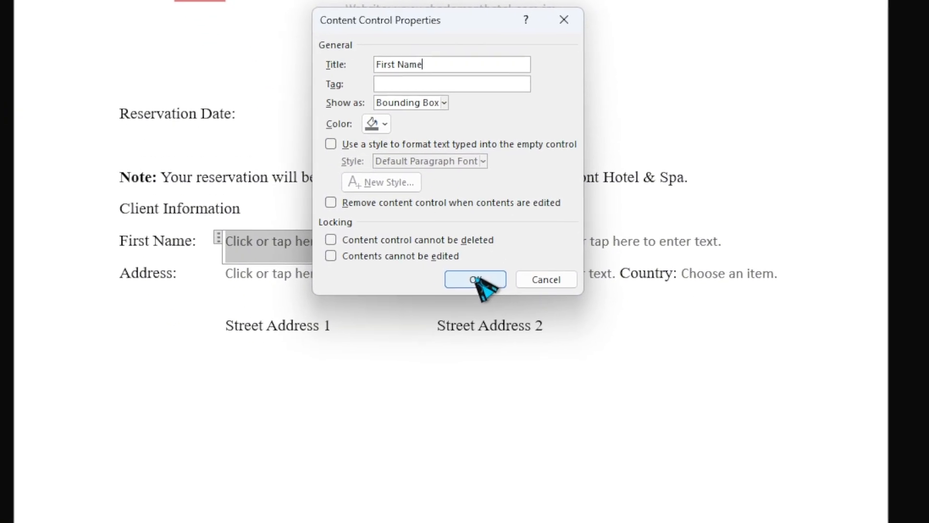
{"action": "left_click", "coordinate": [477, 280]}
Set the title of the text field after "Last Name:" to "Last Name"
{"action": "left_click", "coordinate": [559, 243]}
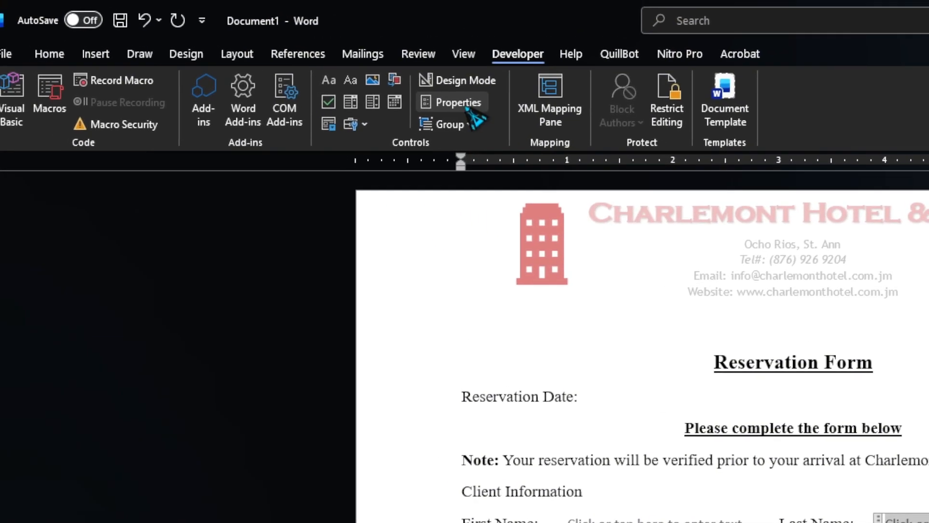
{"action": "left_click", "coordinate": [469, 109]}
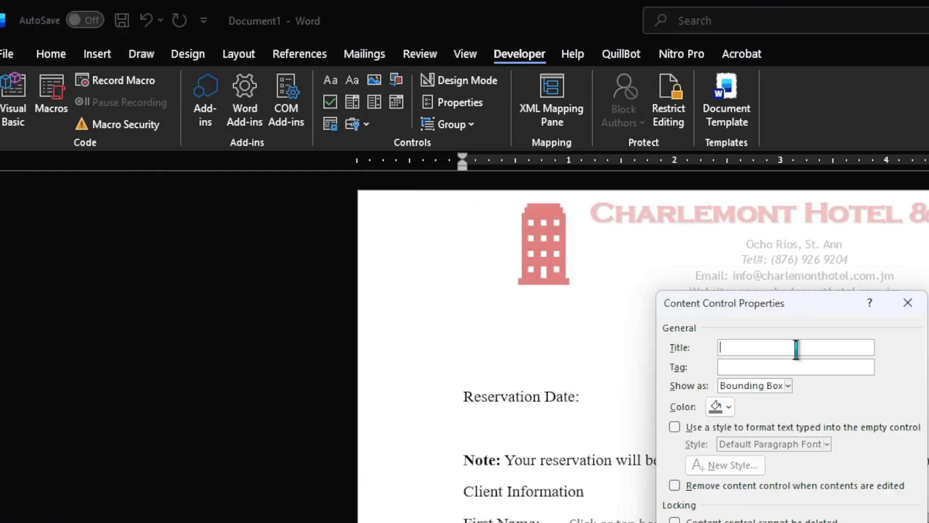
{"action": "type", "text": "Last Name"}
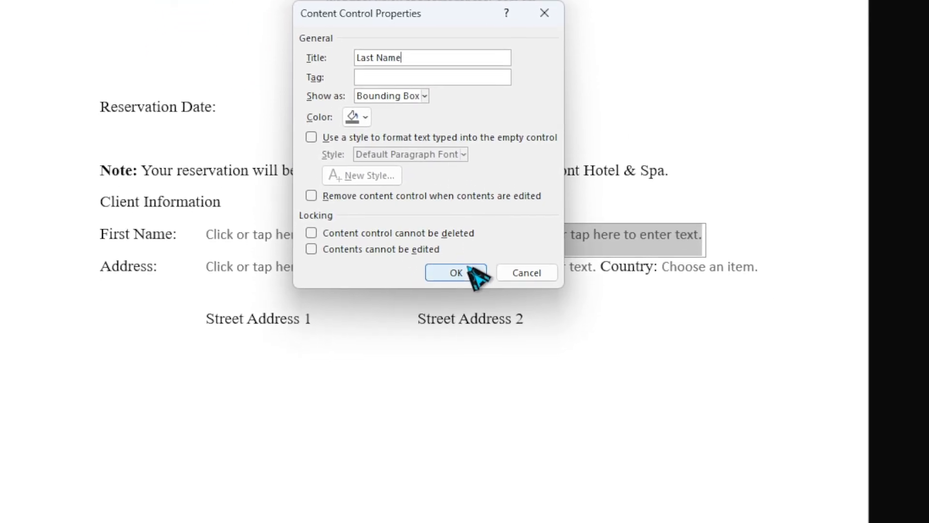
{"action": "left_click", "coordinate": [823, 522]}
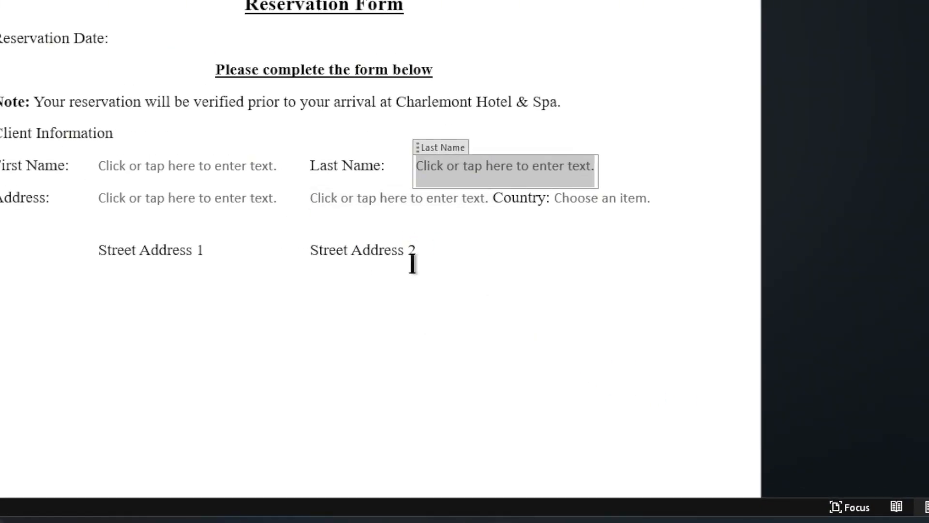
{"action": "left_click", "coordinate": [433, 269]}
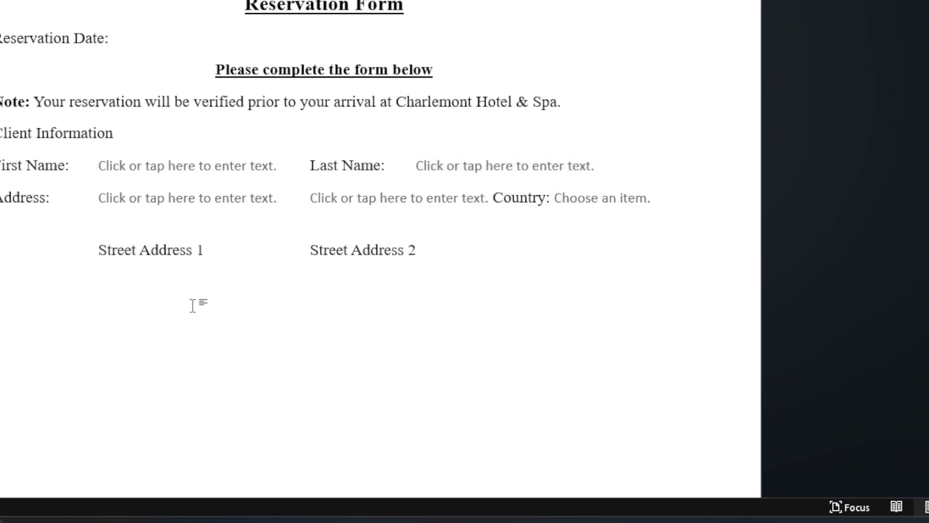
Add the label "Contact Number:" on the line below the street address captions, followed by a plain text content control
{"action": "left_click", "coordinate": [2, 275]}
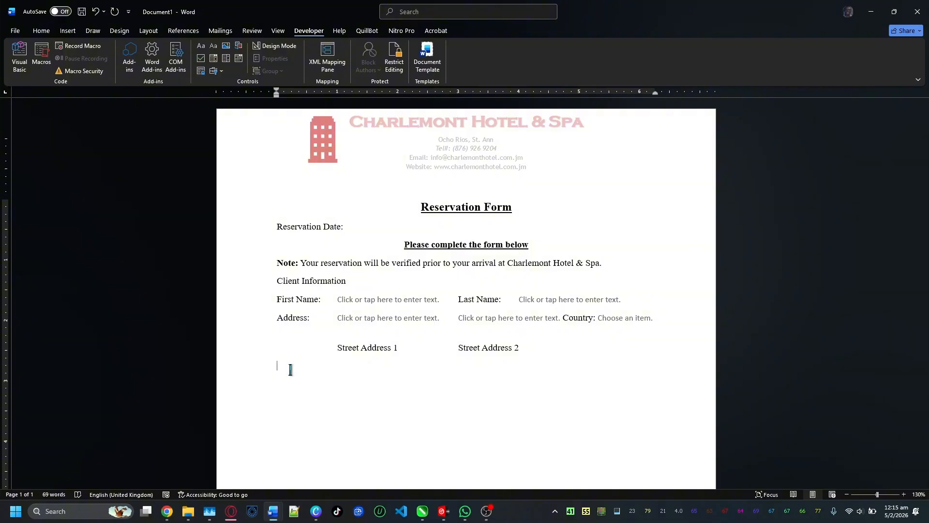
{"action": "type", "text": "Co"}
{"action": "type", "text": "ntact Number:"}
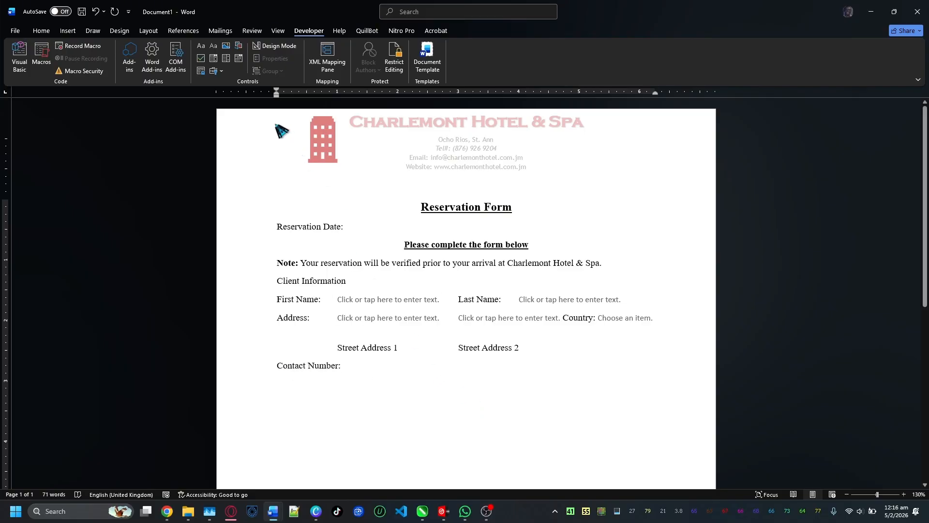
{"action": "left_click", "coordinate": [214, 45]}
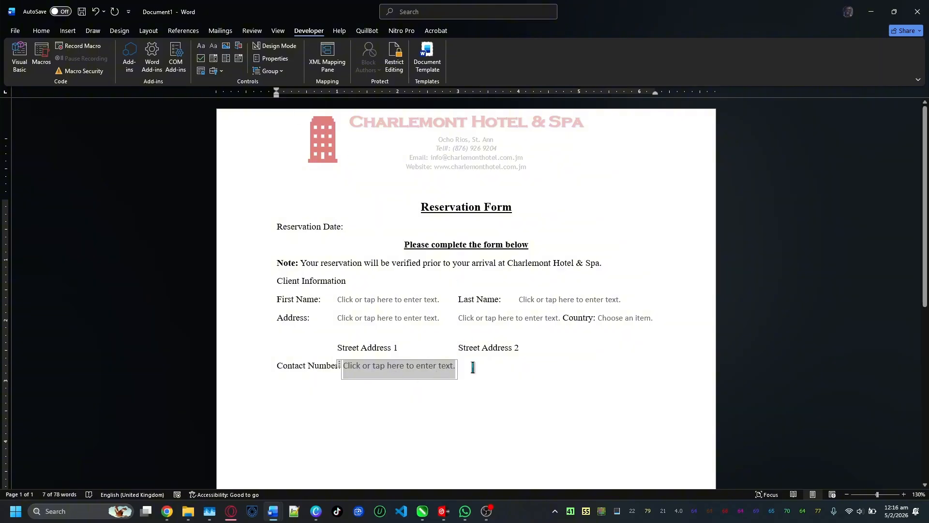
{"action": "key", "text": "BackSpace"}
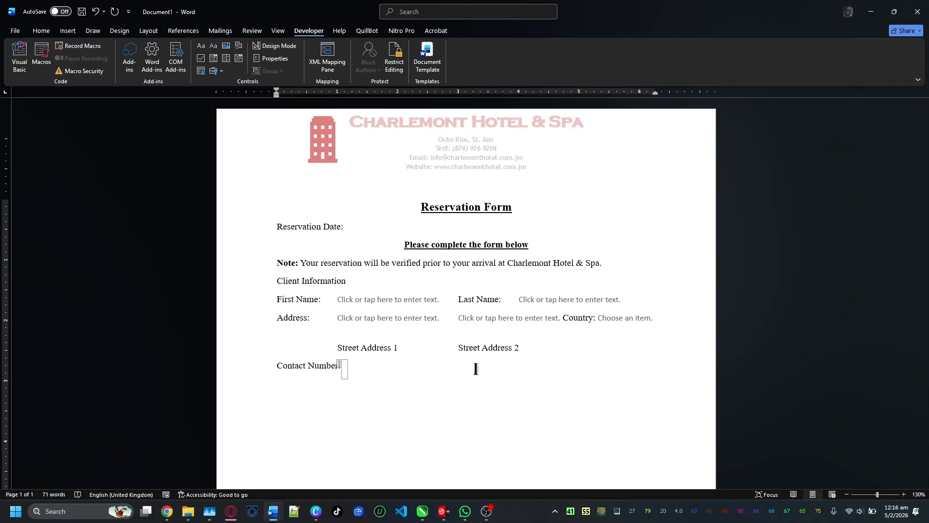
{"action": "left_click", "coordinate": [408, 388]}
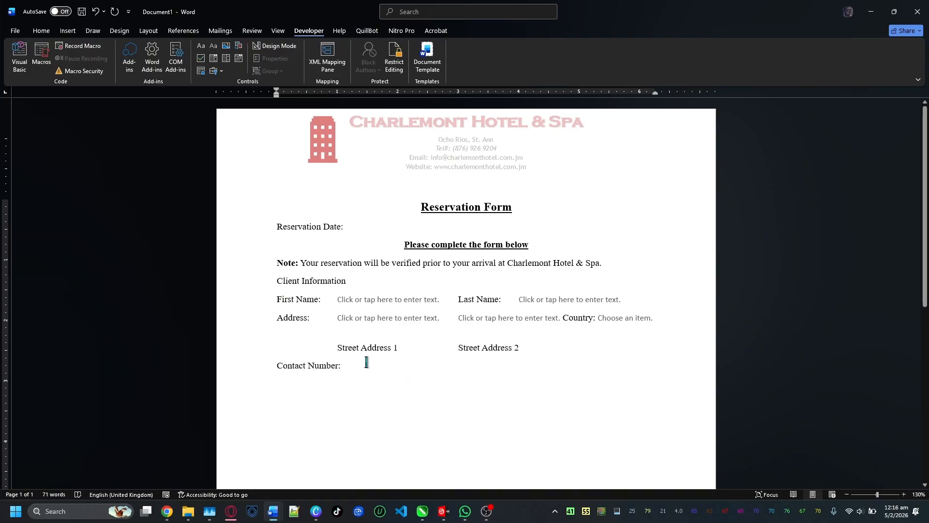
{"action": "left_click", "coordinate": [348, 354]}
{"action": "left_click", "coordinate": [345, 367]}
{"action": "key", "text": "ctrl+z"}
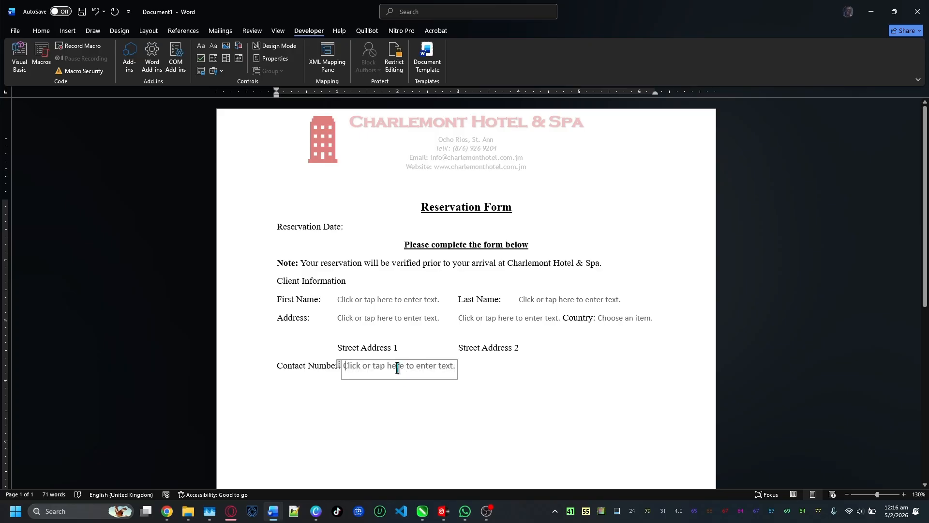
Add the label "Email:" after the contact number field on the same line, followed by a rich text content control
{"action": "left_click", "coordinate": [501, 382]}
{"action": "left_click", "coordinate": [482, 374]}
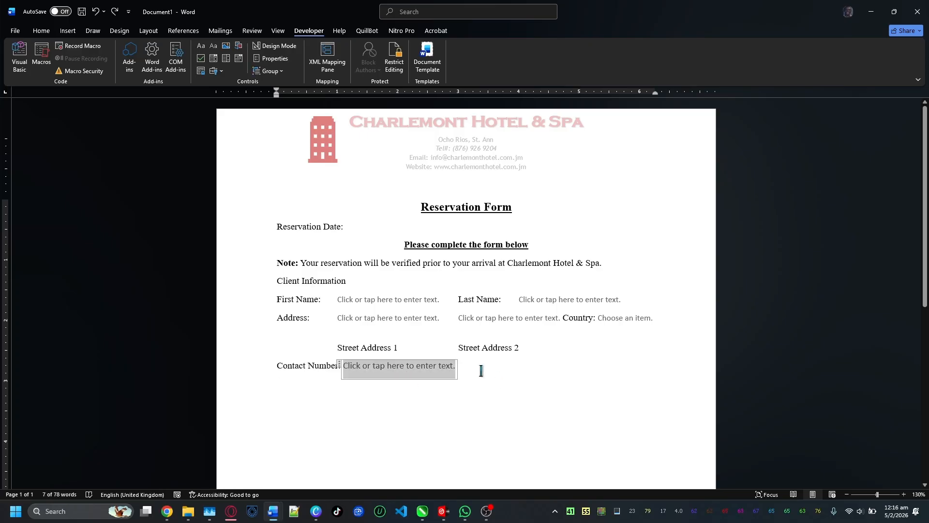
{"action": "left_click", "coordinate": [448, 398]}
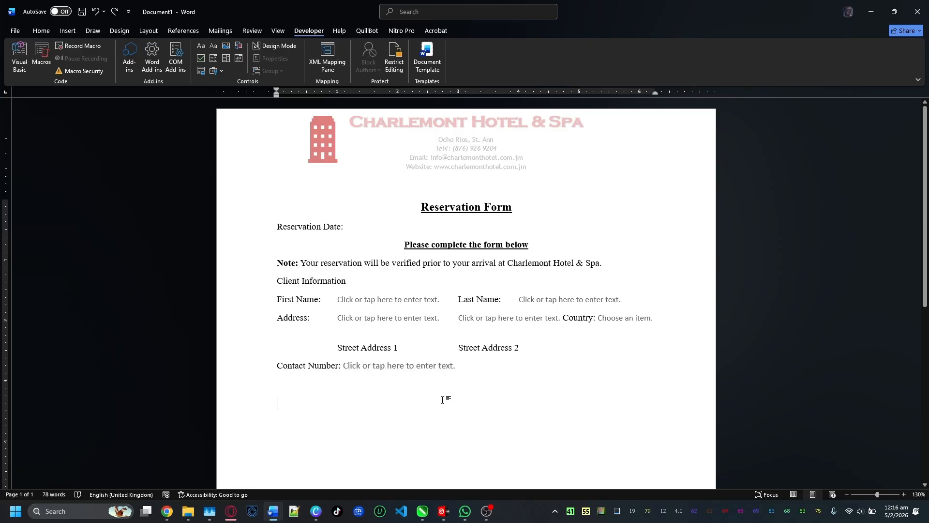
{"action": "key", "text": "BackSpace"}
{"action": "key", "text": "BackSpace"}
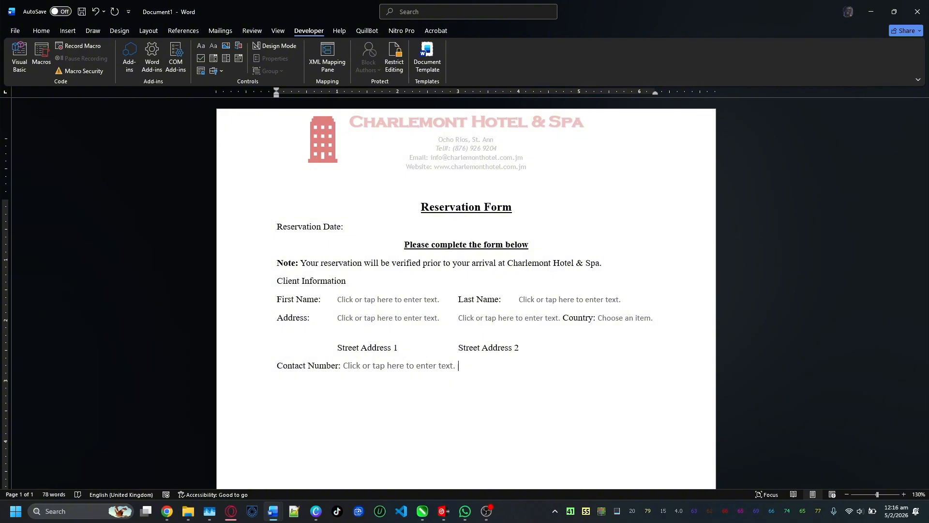
{"action": "type", "text": "Email:"}
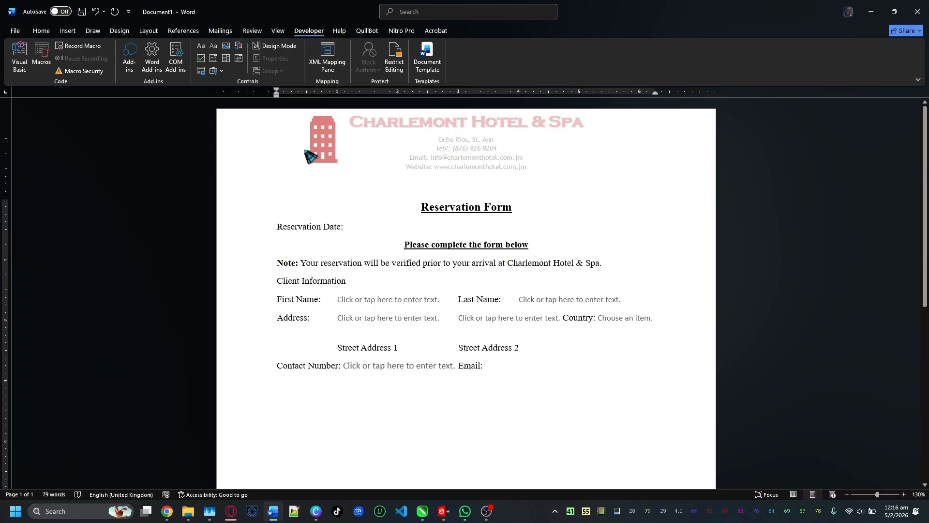
{"action": "left_click", "coordinate": [201, 46]}
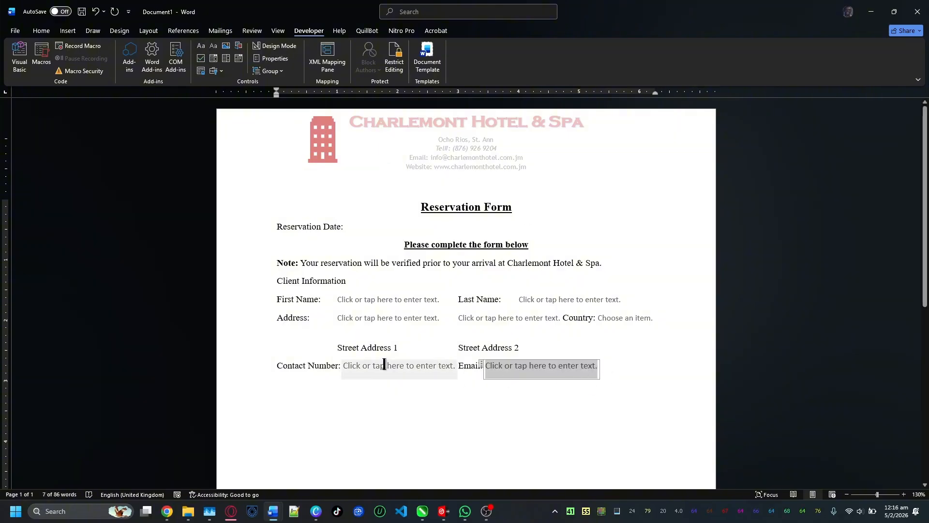
Set the title of the text field after "Contact Number:" to "Contact Number"
{"action": "left_click", "coordinate": [342, 365]}
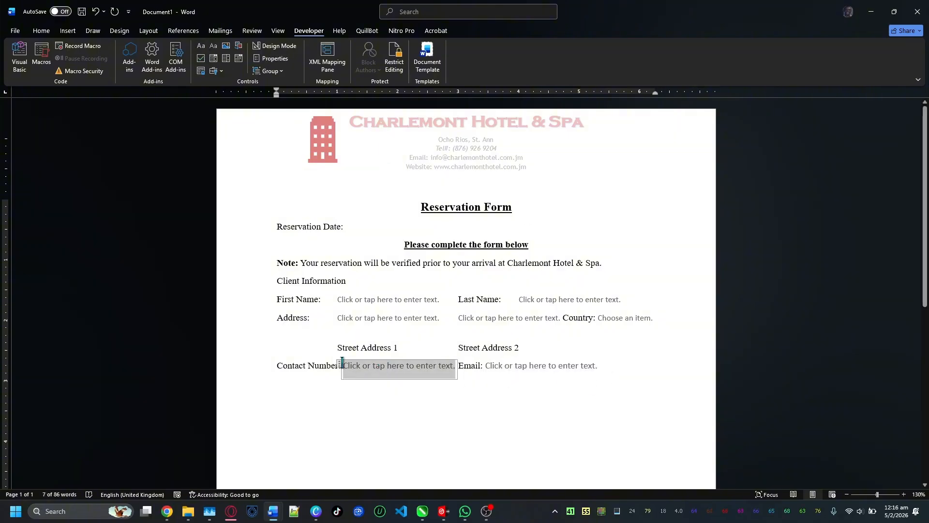
{"action": "left_click", "coordinate": [287, 58]}
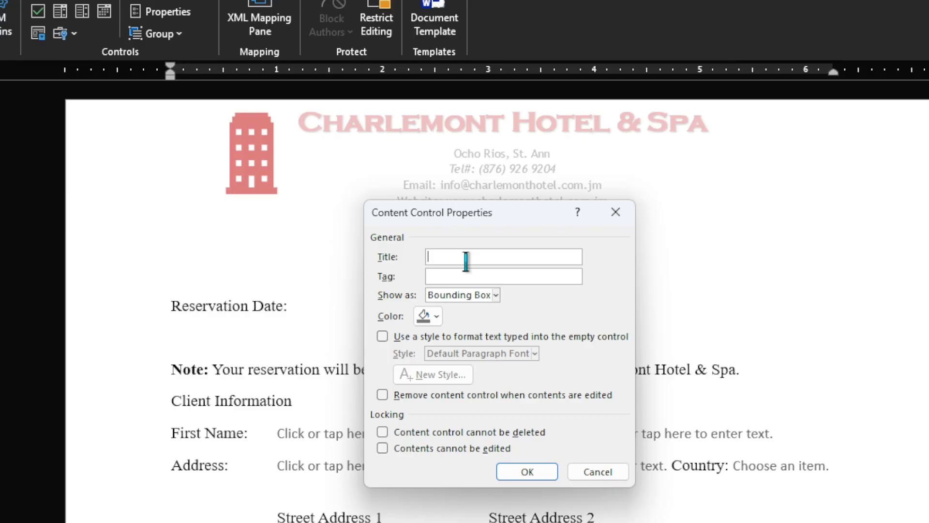
{"action": "type", "text": "Contact Number"}
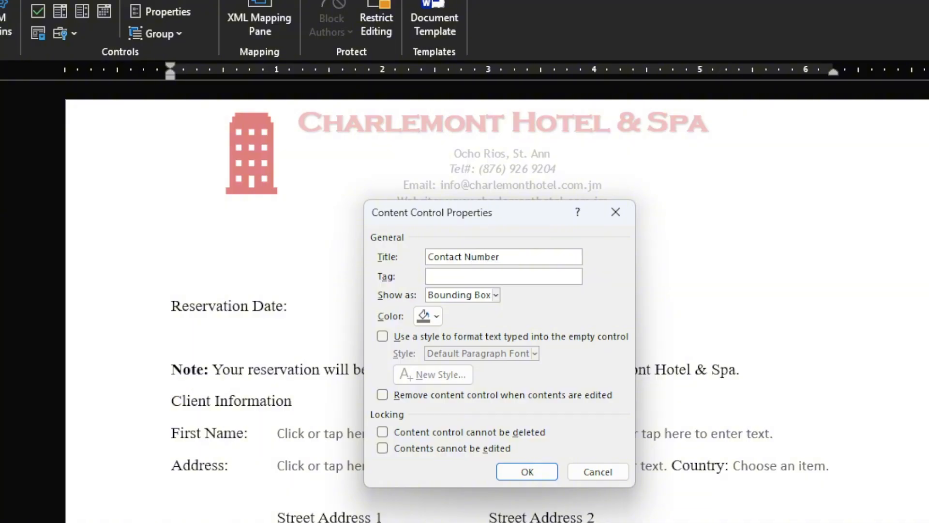
{"action": "left_click", "coordinate": [527, 471]}
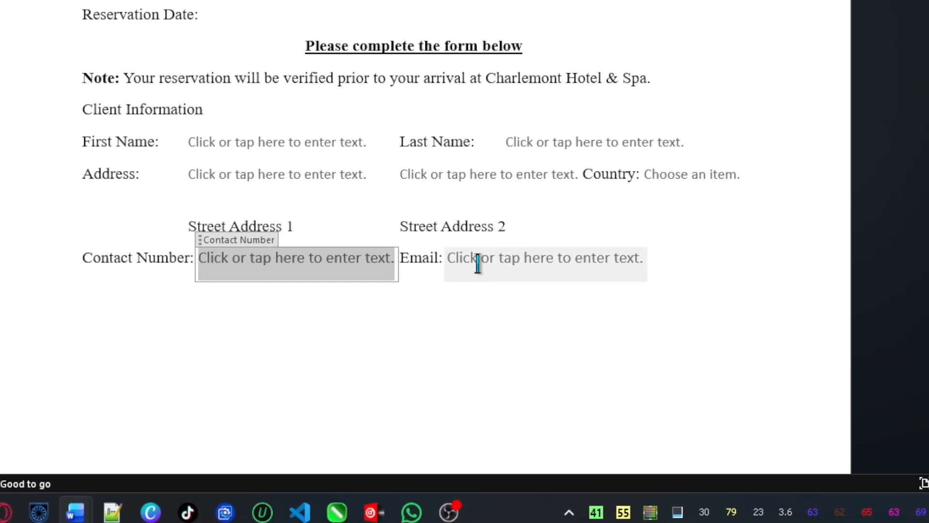
Set the title of the text field after "Email:" to "Email Address"
{"action": "left_click", "coordinate": [588, 522]}
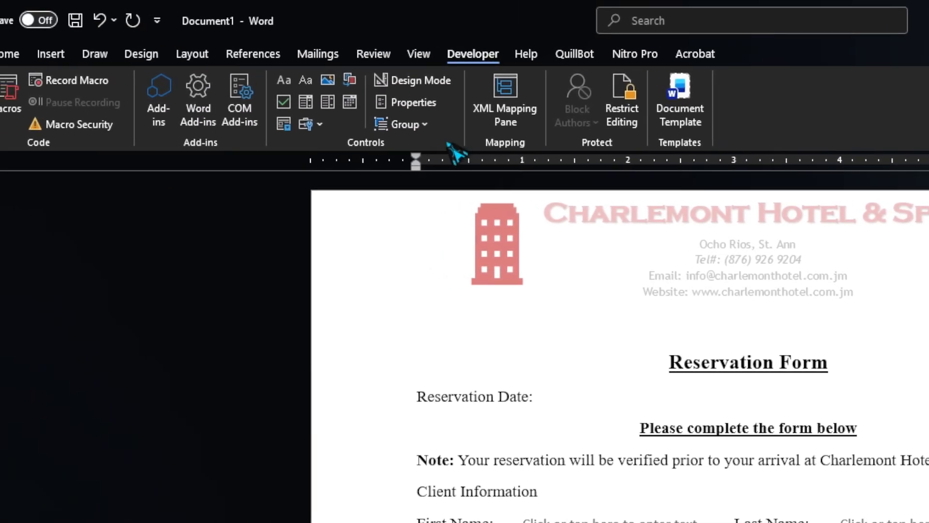
{"action": "left_click", "coordinate": [414, 102]}
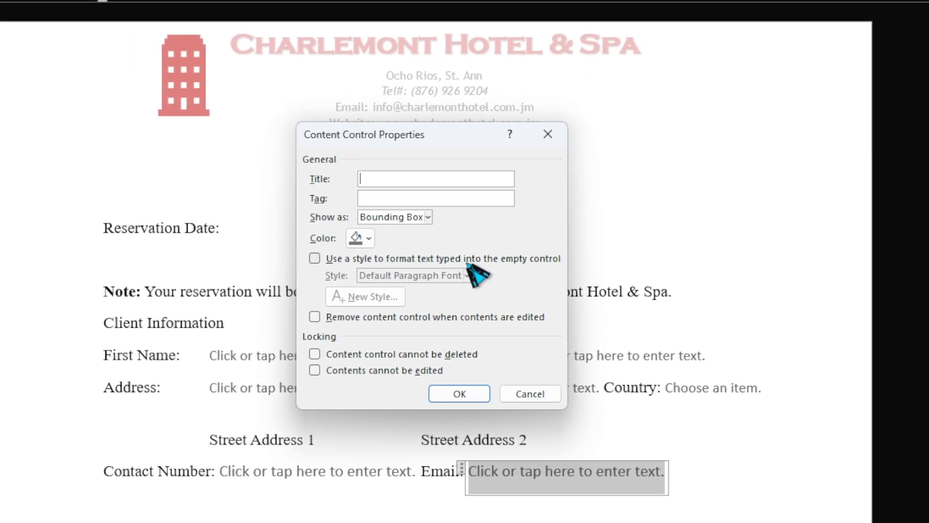
{"action": "type", "text": "Email"}
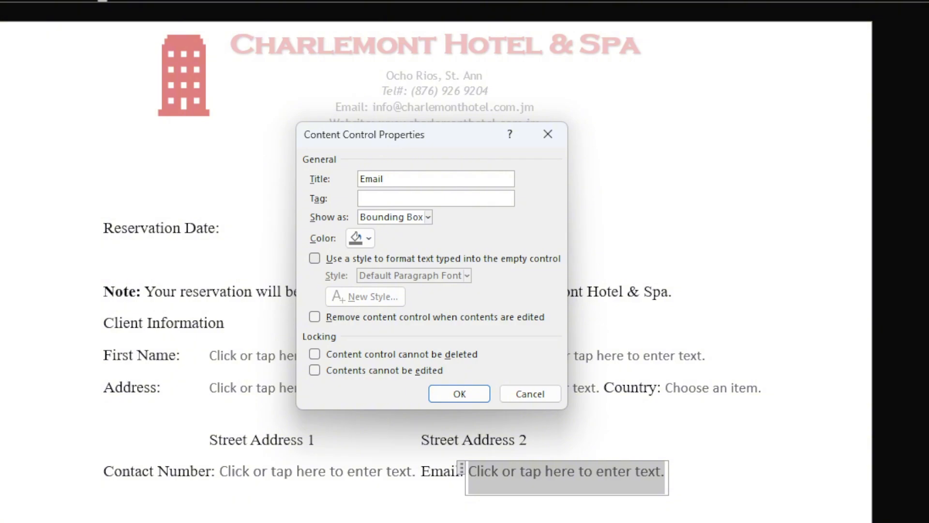
{"action": "type", "text": " Address"}
{"action": "left_click", "coordinate": [460, 394]}
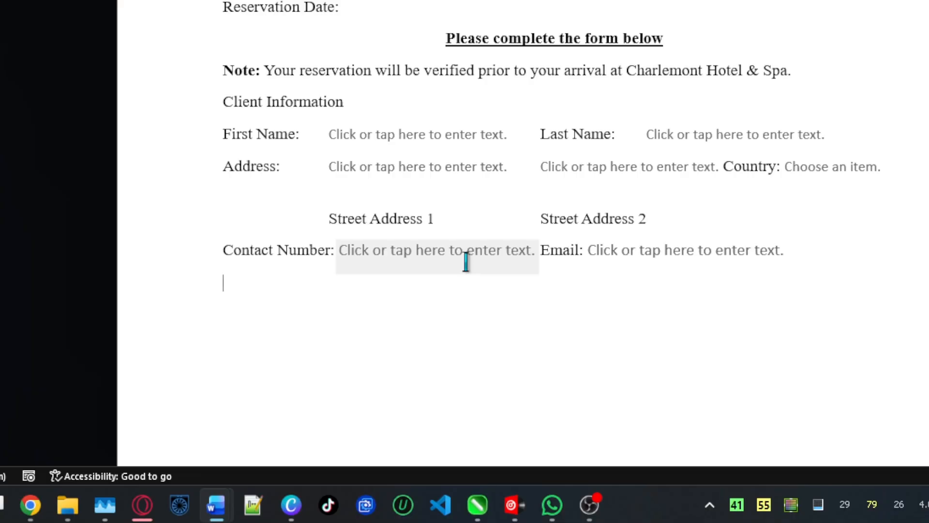
Add the heading line "Arrival and Departure" below the contact number and email line
{"action": "type", "text": "Arrival"}
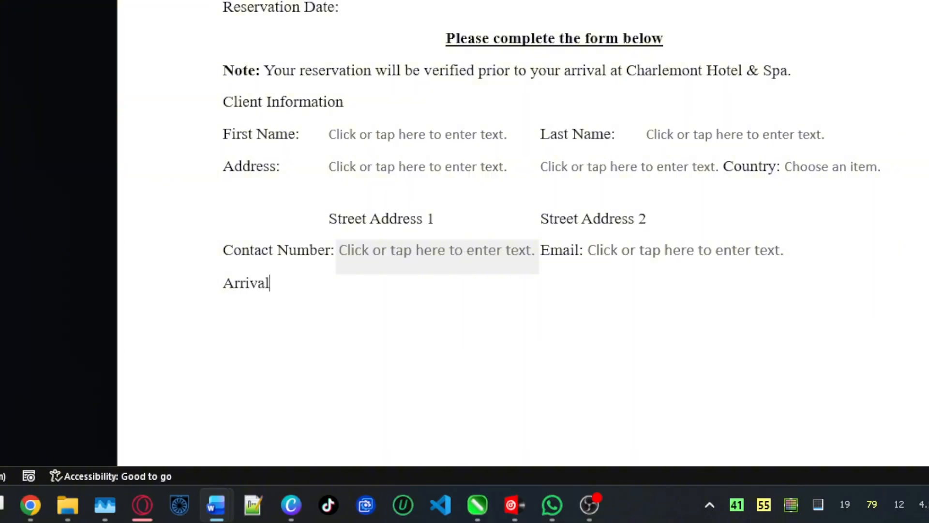
{"action": "type", "text": " and Dep"}
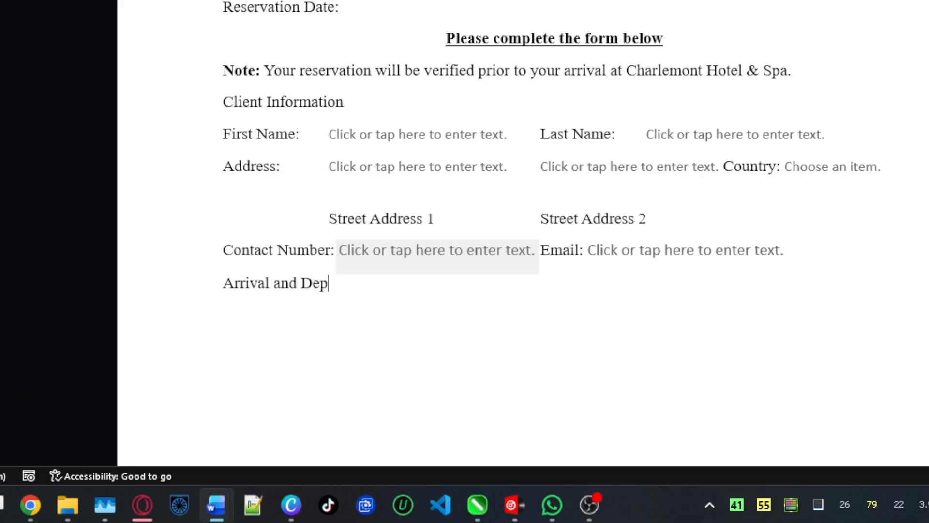
{"action": "type", "text": "arture"}
{"action": "key", "text": "Return"}
{"action": "key", "text": "BackSpace"}
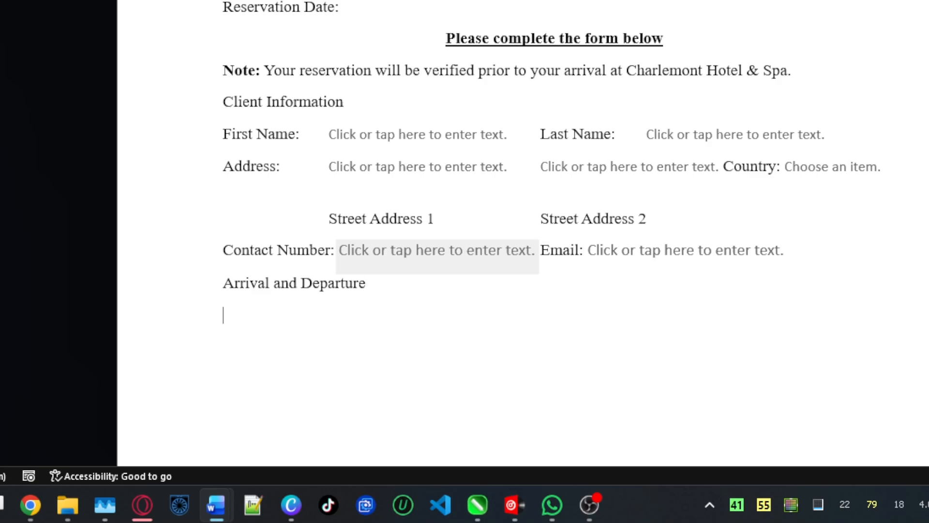
Add the labels "Check-in Date" and "Departure" on one line below "Arrival and Departure", with "Departure" tab-aligned under "Email:"
{"action": "type", "text": "Check"}
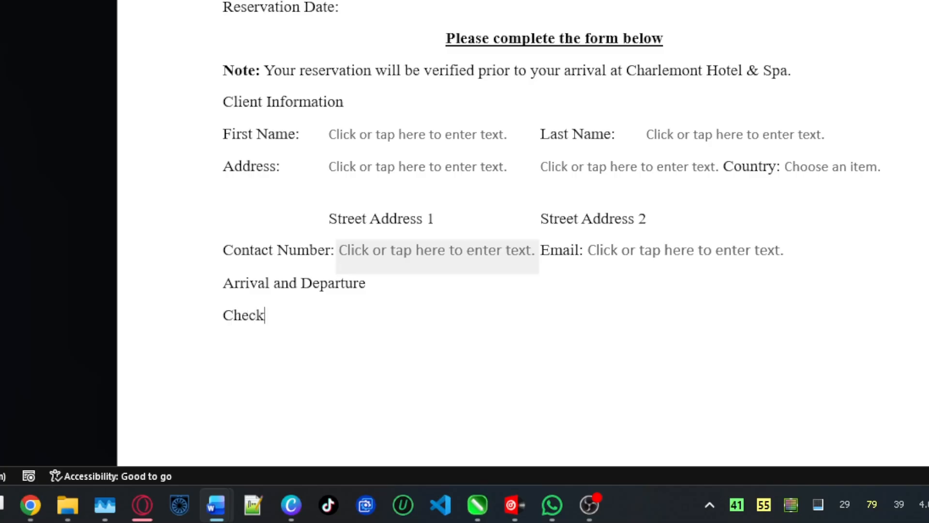
{"action": "type", "text": "-in Date"}
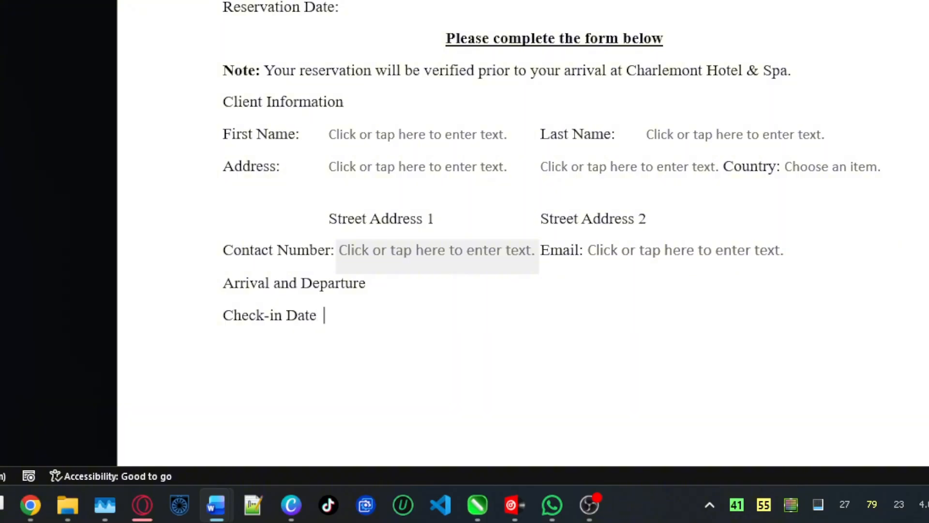
{"action": "key", "text": "Tab"}
{"action": "key", "text": "Tab"}
{"action": "key", "text": "Tab"}
{"action": "type", "text": "Departure"}
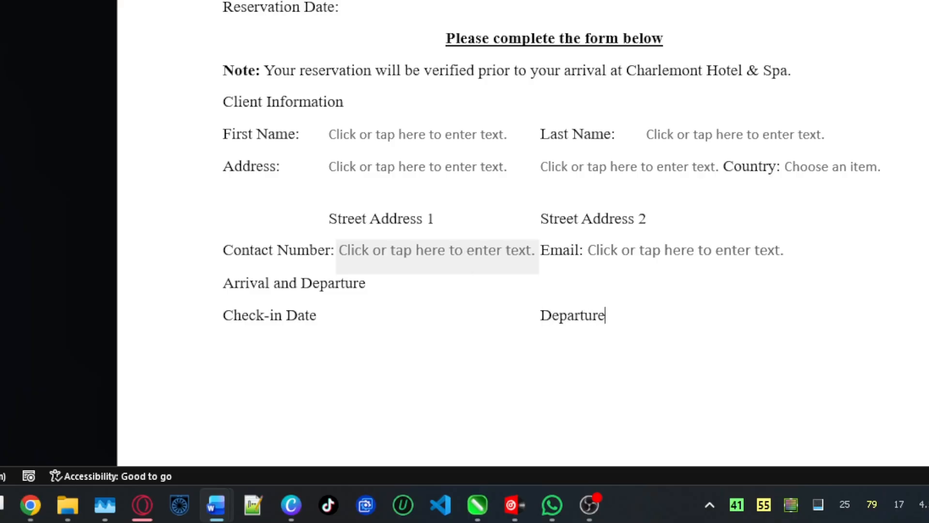
{"action": "key", "text": "Tab"}
{"action": "key", "text": "Tab"}
Add the label "Check-in Time:" on the next line and put a colon after both "Check-in Date" and "Departure"
{"action": "key", "text": "Return"}
{"action": "type", "text": "Check-in"}
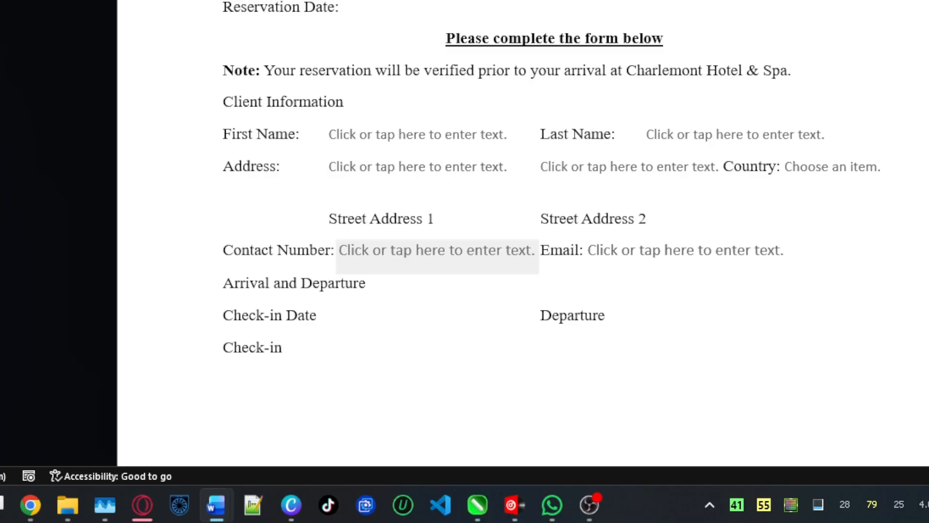
{"action": "type", "text": " Time:"}
{"action": "left_click", "coordinate": [325, 315]}
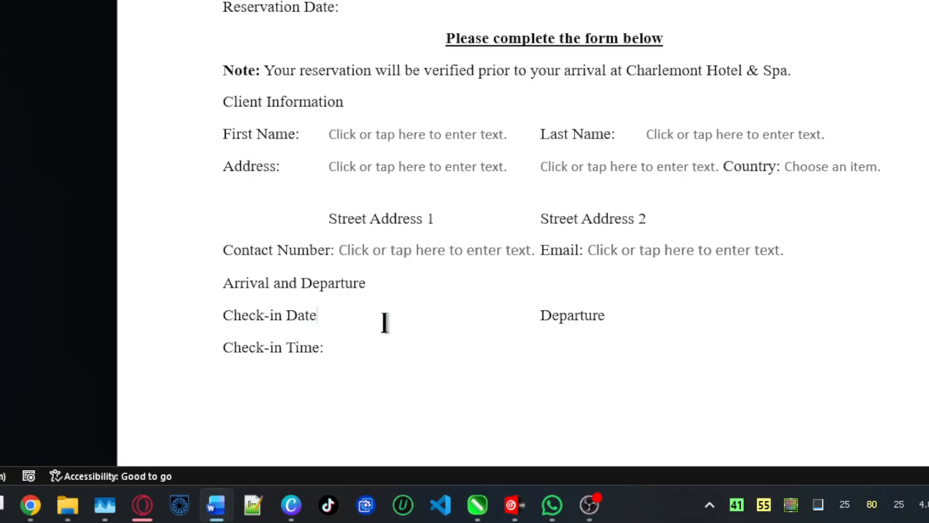
{"action": "type", "text": ":"}
{"action": "left_click", "coordinate": [607, 319]}
{"action": "type", "text": ":"}
Add the label "Check-out Time:" on the check-in time line, tab-aligned under "Departure:"
{"action": "left_click", "coordinate": [356, 356]}
{"action": "key", "text": "Tab"}
{"action": "key", "text": "Tab"}
{"action": "key", "text": "Tab"}
{"action": "key", "text": "Tab"}
{"action": "type", "text": "Checko"}
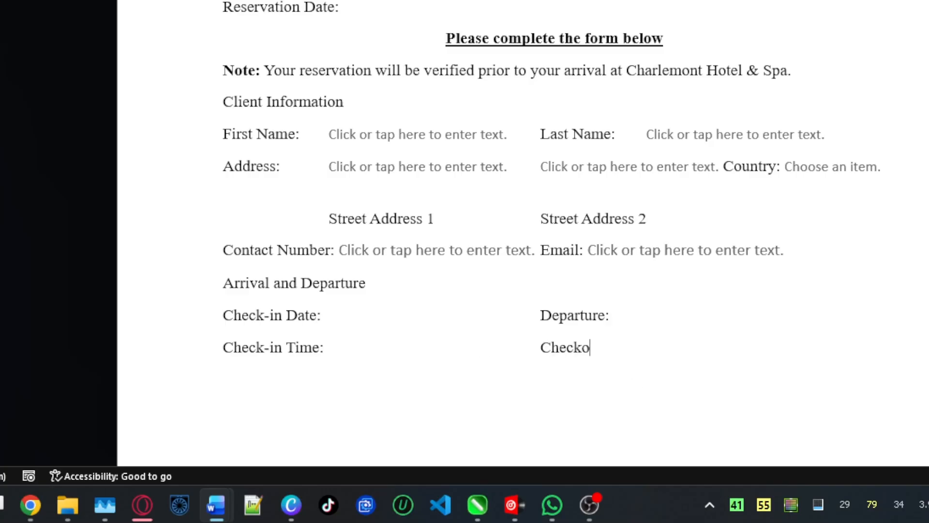
{"action": "type", "text": "ut"}
{"action": "key", "text": "BackSpace"}
{"action": "key", "text": "BackSpace"}
{"action": "key", "text": "BackSpace"}
{"action": "type", "text": "-out "}
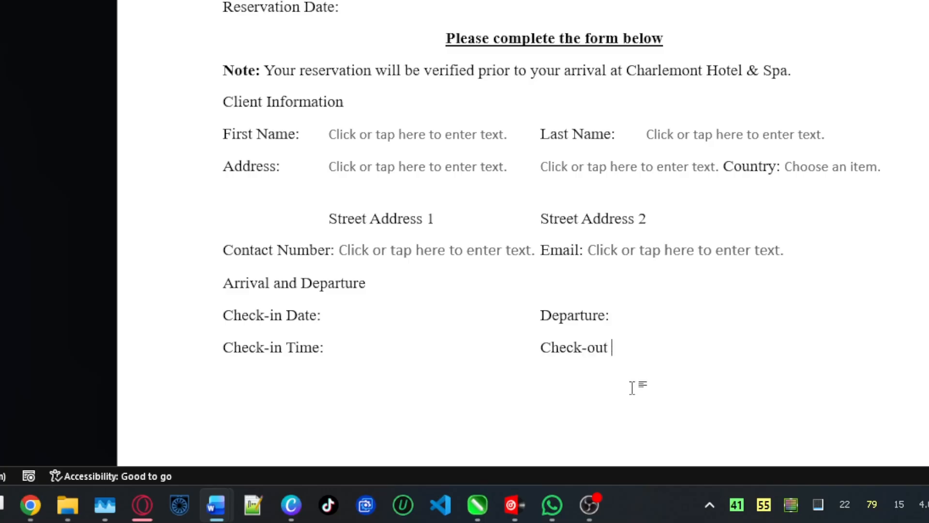
{"action": "type", "text": "Time:"}
{"action": "key", "text": "Tab"}
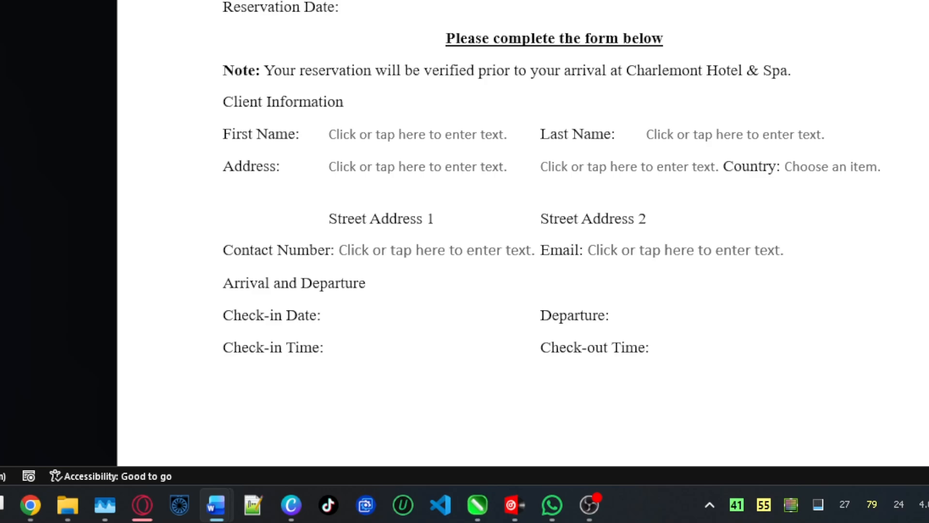
Add a heading line for accommodation below the check-in and check-out times, with its spelling corrected to "Accommodation"
{"action": "key", "text": "Return"}
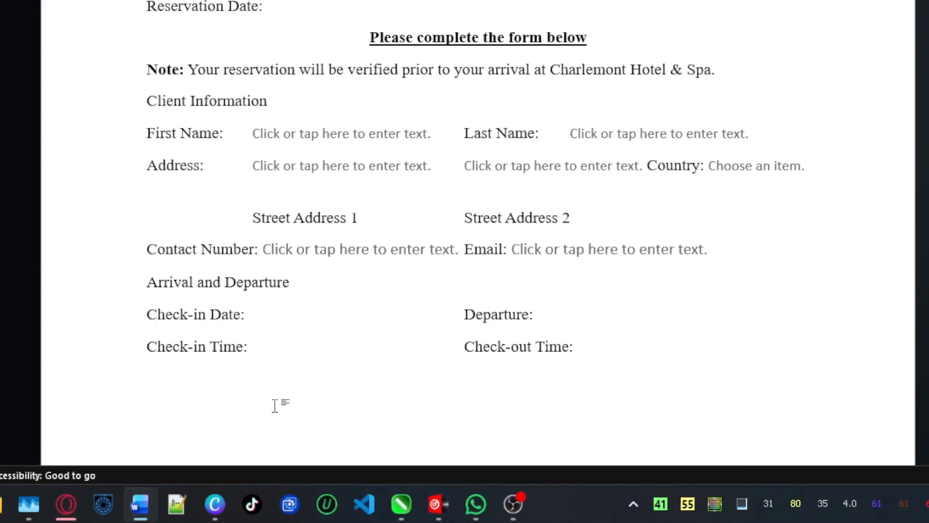
{"action": "scroll", "coordinate": [198, 378], "scroll_direction": "down", "scroll_amount": 2}
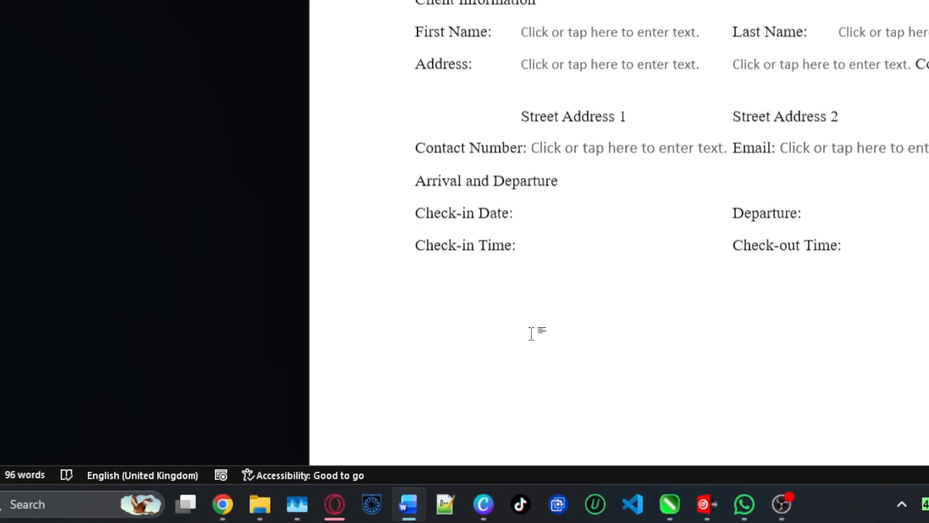
{"action": "scroll", "coordinate": [556, 327], "scroll_direction": "down", "scroll_amount": 1}
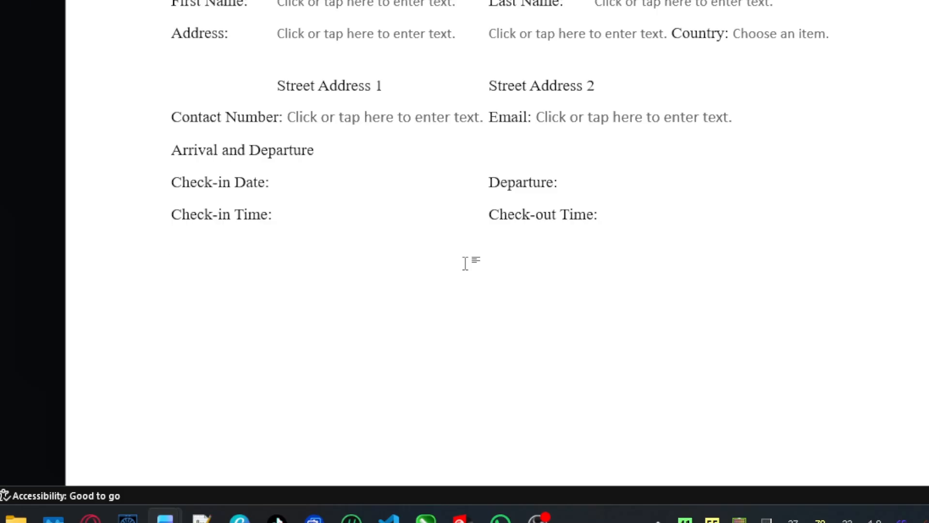
{"action": "type", "text": "Accomodation"}
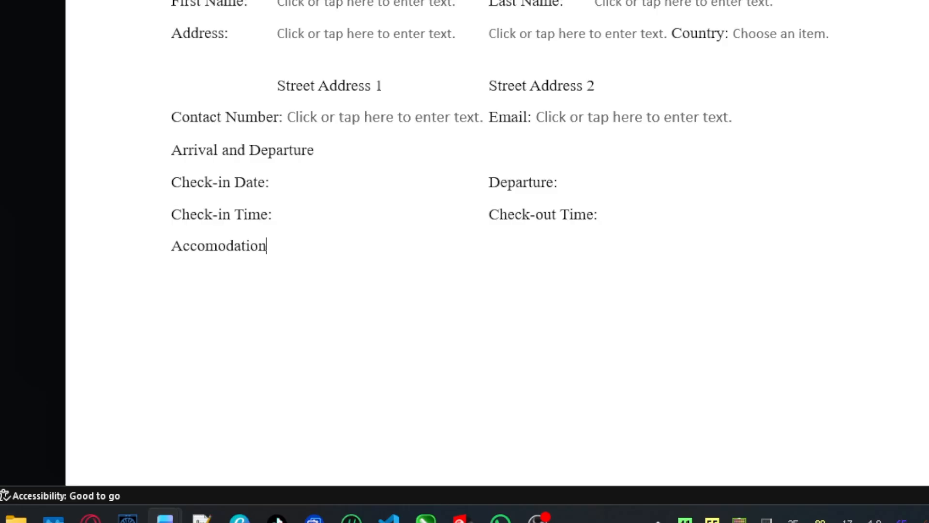
{"action": "key", "text": "Return"}
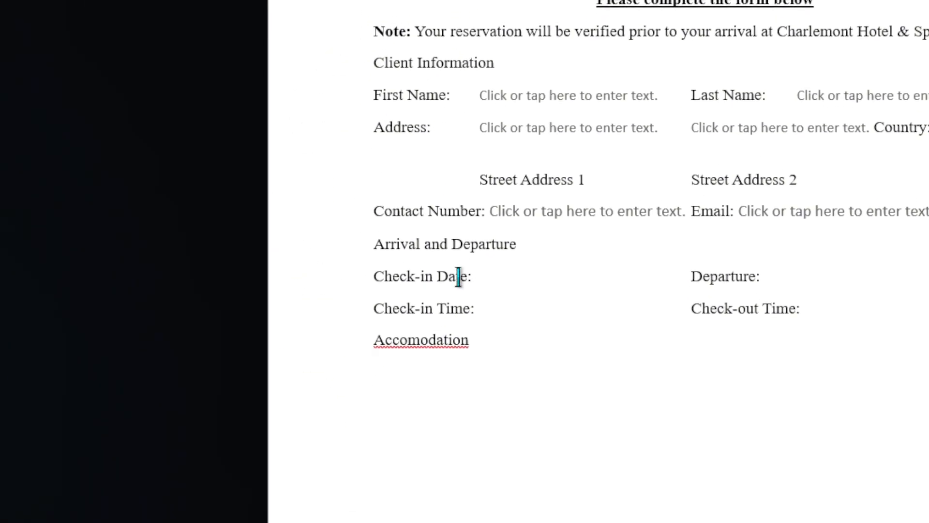
{"action": "right_click", "coordinate": [462, 308]}
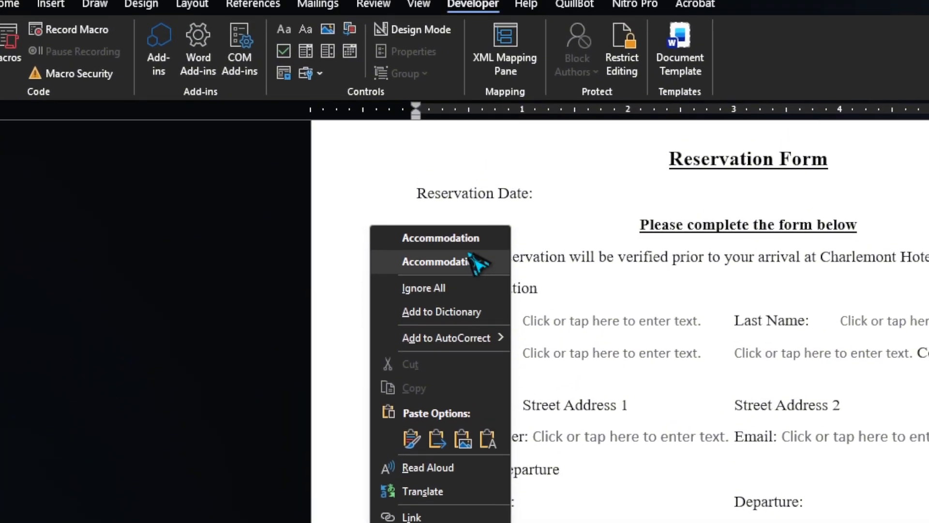
{"action": "left_click", "coordinate": [468, 261]}
{"action": "scroll", "coordinate": [594, 445], "scroll_direction": "down", "scroll_amount": 2}
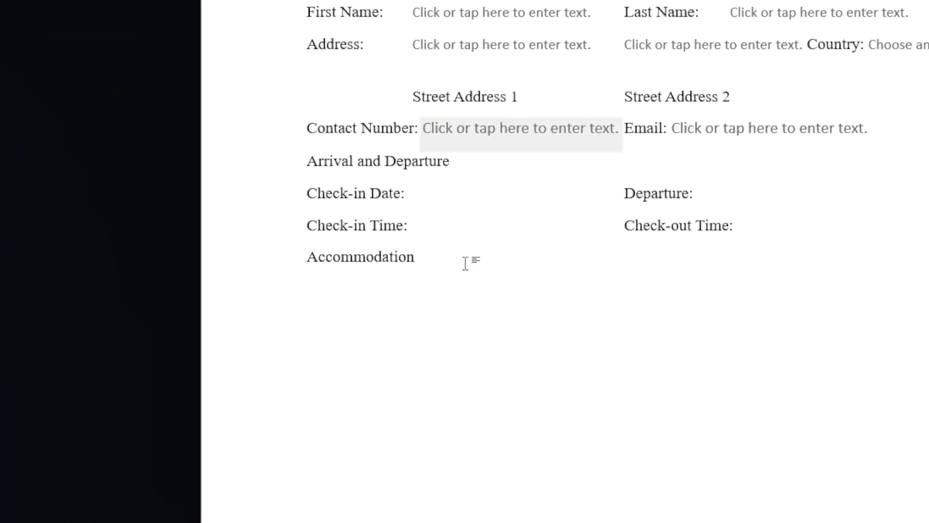
Add the label "No. of Adults:" below "Accommodation" and begin a second label, "No. of C", two tabs further along the line
{"action": "key", "text": "Return"}
{"action": "type", "text": "No. of Adu"}
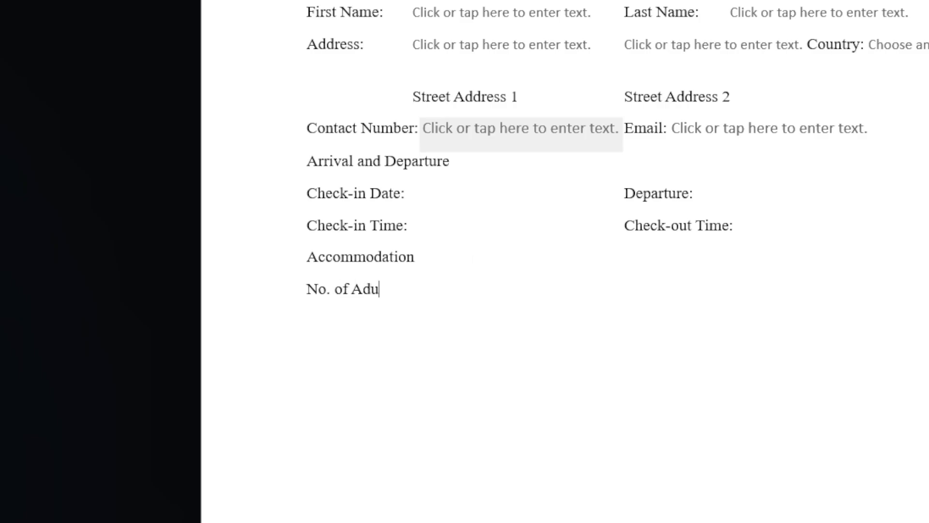
{"action": "type", "text": "lts"}
{"action": "type", "text": ":"}
{"action": "key", "text": "Tab"}
{"action": "key", "text": "Tab"}
{"action": "type", "text": "No. of C"}
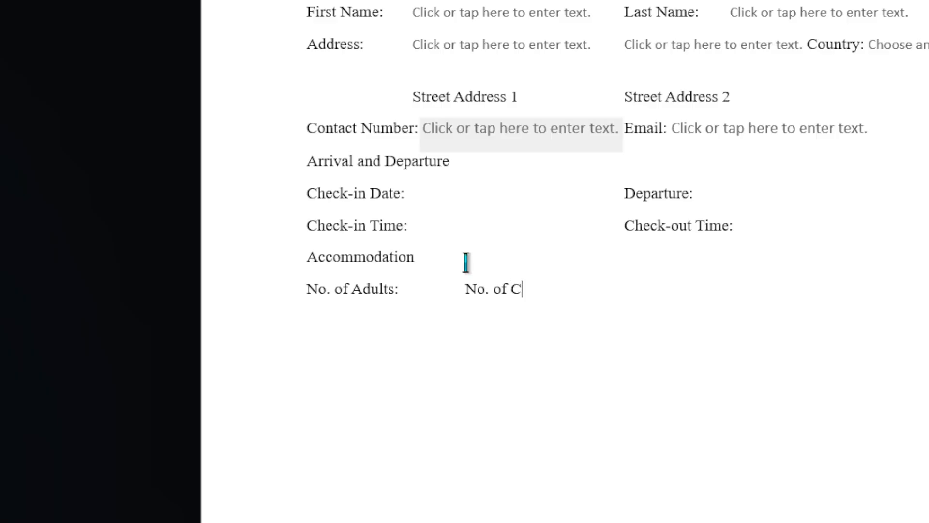
Complete the line under Accommodation with the labels "No. of Children:" and "No. of Rooms:", spaced apart with tabs
{"action": "type", "text": "hildre"}
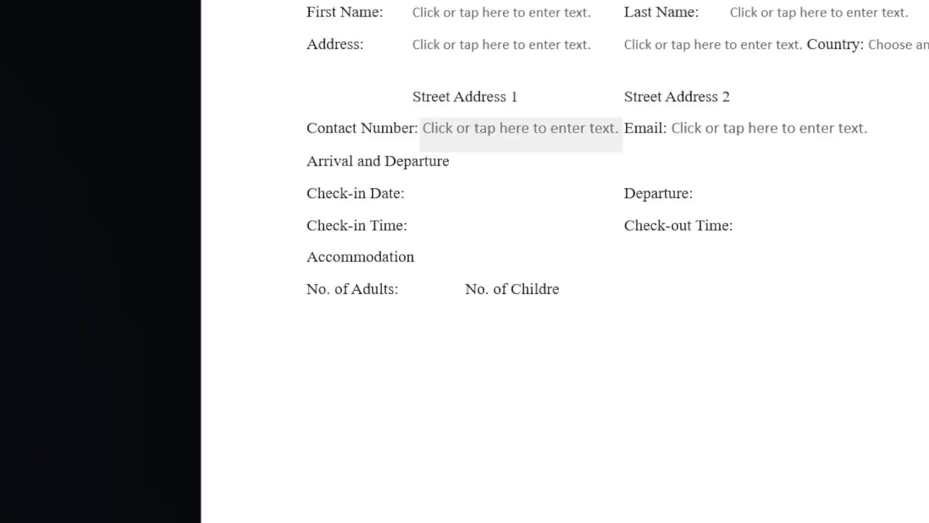
{"action": "type", "text": "n:"}
{"action": "key", "text": "Tab"}
{"action": "key", "text": "Tab"}
{"action": "type", "text": "No. of Ro"}
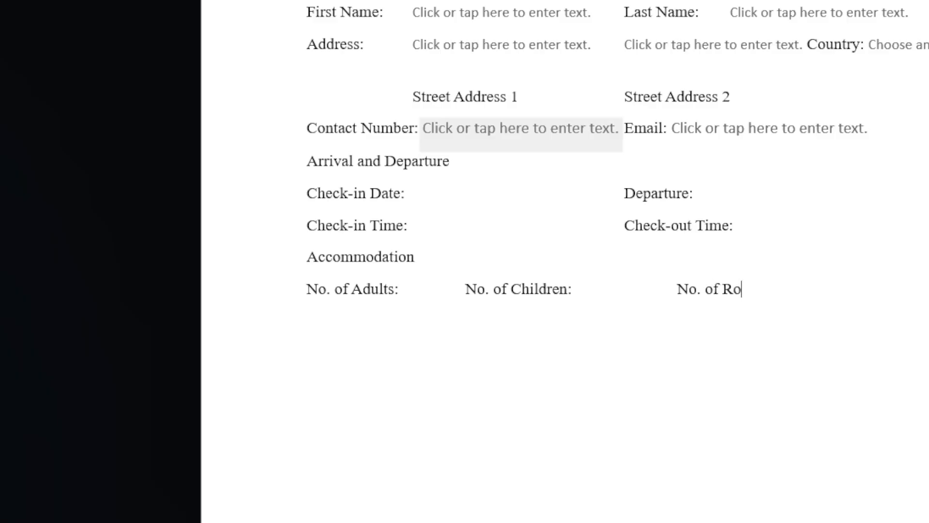
{"action": "type", "text": "oms:"}
Add a tab-spaced line reading "Payment Method:" with the options Cash, Credit Card and Debit Card below the Accommodation fields
{"action": "key", "text": "Return"}
{"action": "key", "text": "BackSpace"}
{"action": "type", "text": "P"}
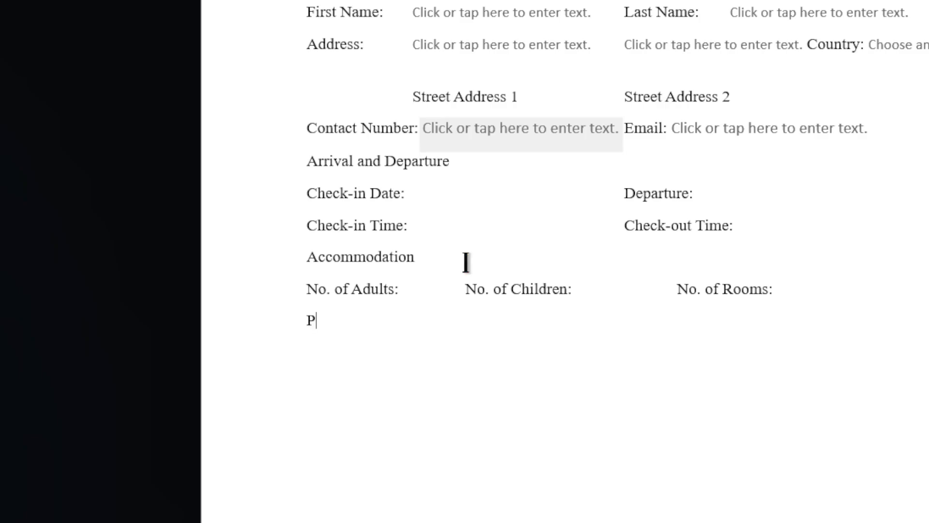
{"action": "type", "text": "ayment"}
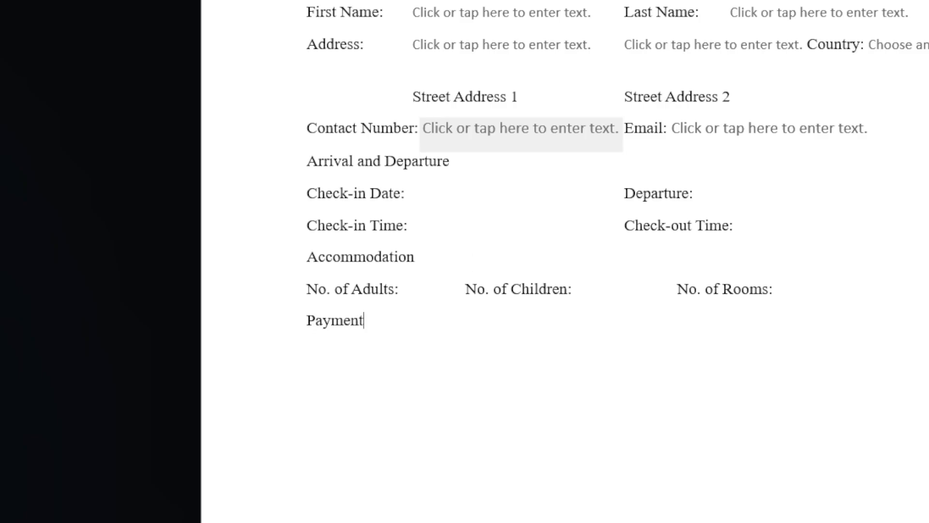
{"action": "type", "text": " Method:"}
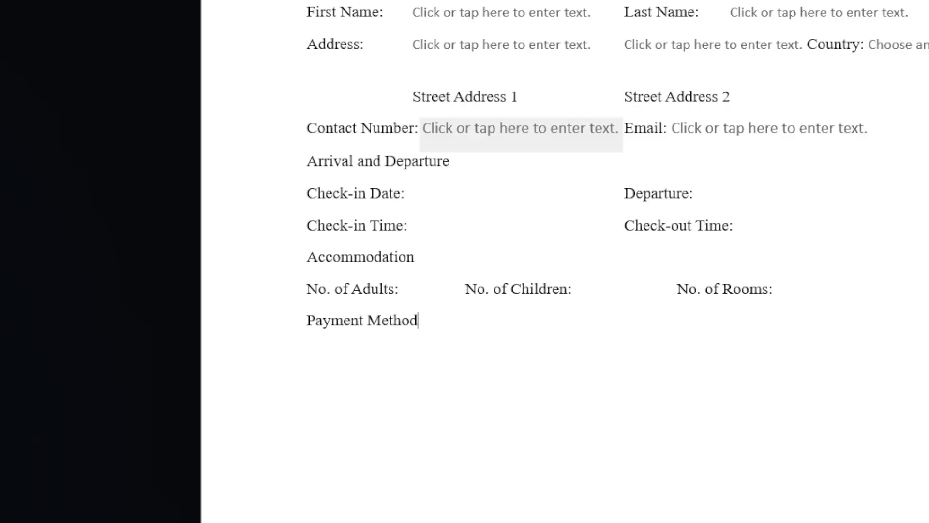
{"action": "type", "text": ":"}
{"action": "key", "text": "Tab"}
{"action": "type", "text": "Cash"}
{"action": "type", "text": "Cre"}
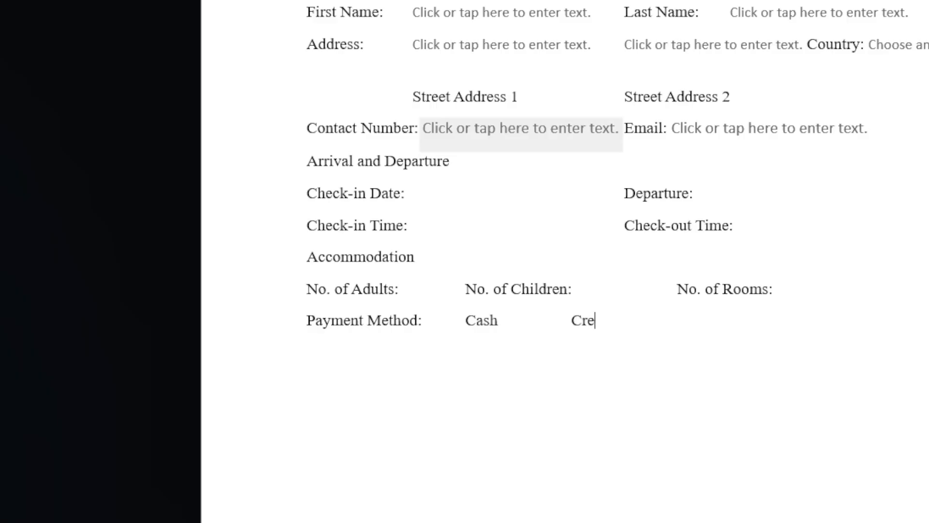
{"action": "type", "text": "dit Card"}
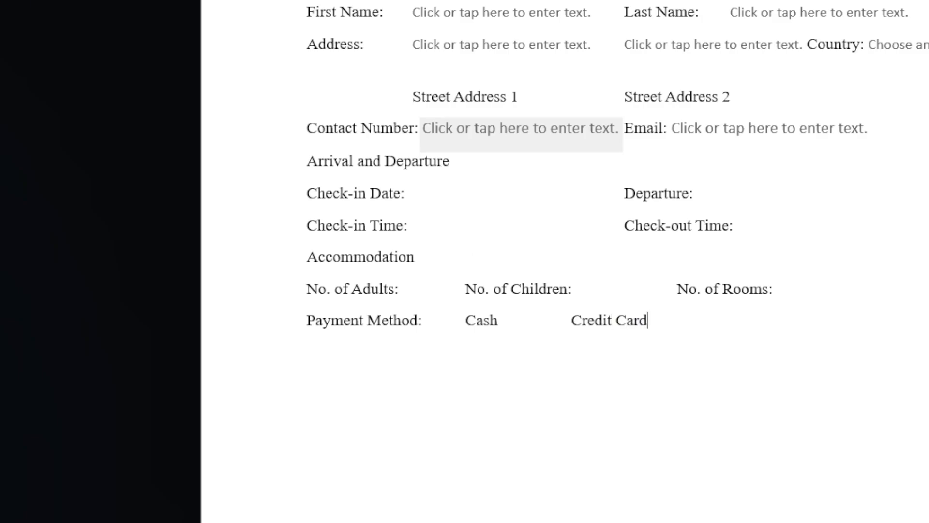
{"action": "key", "text": "Tab"}
{"action": "type", "text": "Debit Card"}
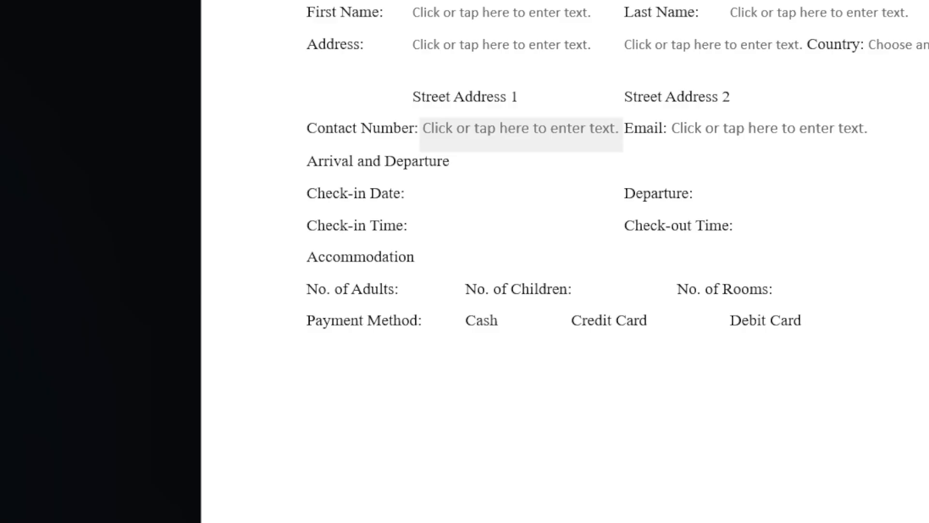
{"action": "key", "text": "Return"}
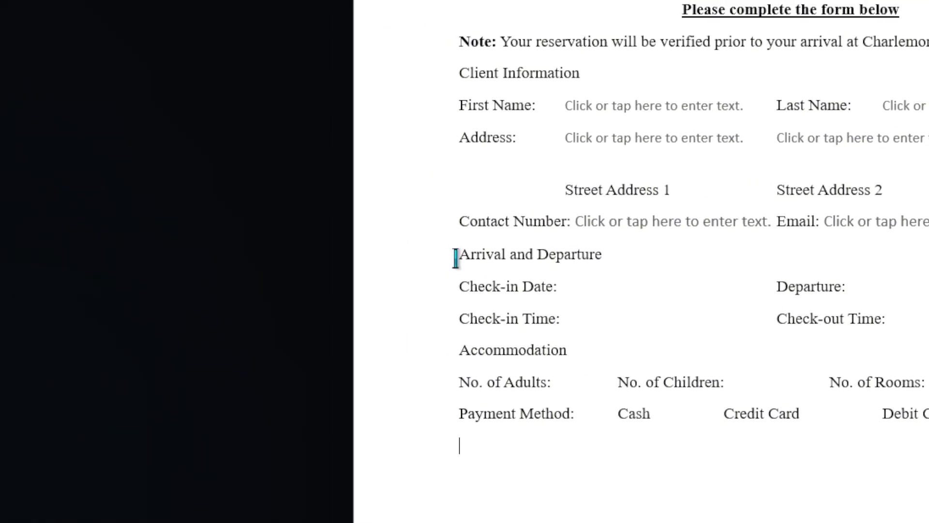
Format the "Arrival and Departure" heading as centred, underlined and bold
{"action": "left_click", "coordinate": [434, 267]}
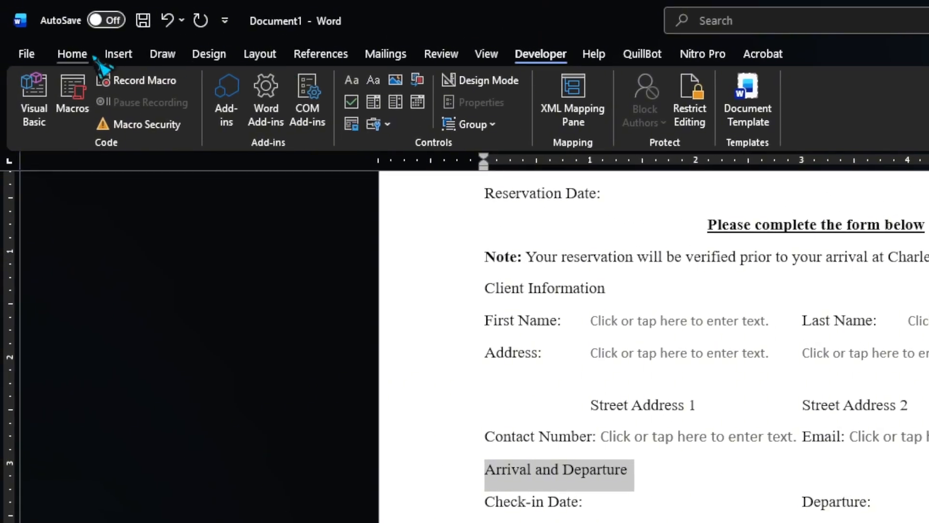
{"action": "left_click", "coordinate": [87, 56]}
{"action": "left_click", "coordinate": [456, 114]}
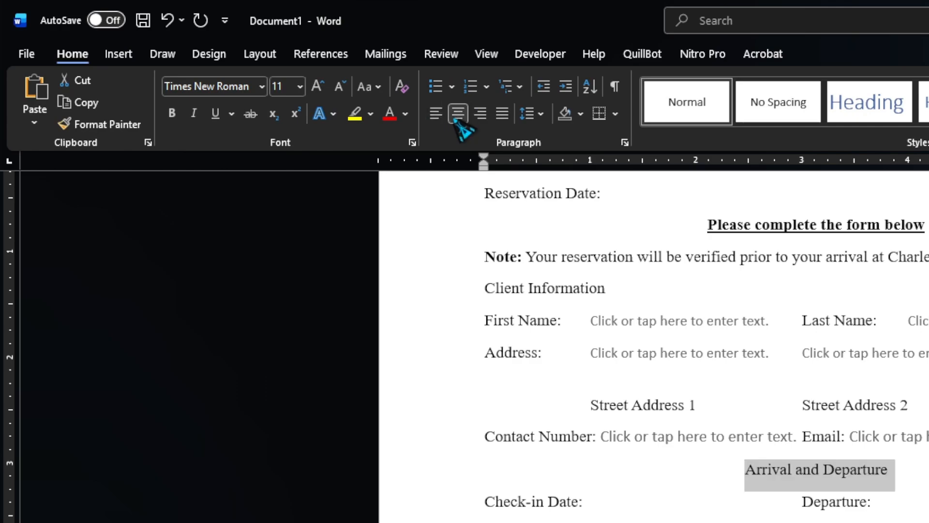
{"action": "left_click", "coordinate": [214, 119]}
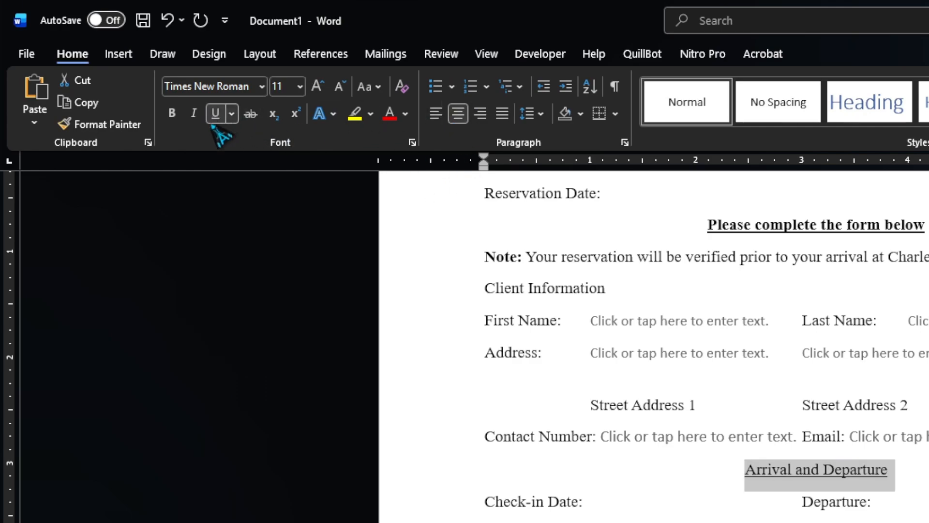
{"action": "left_click", "coordinate": [176, 119]}
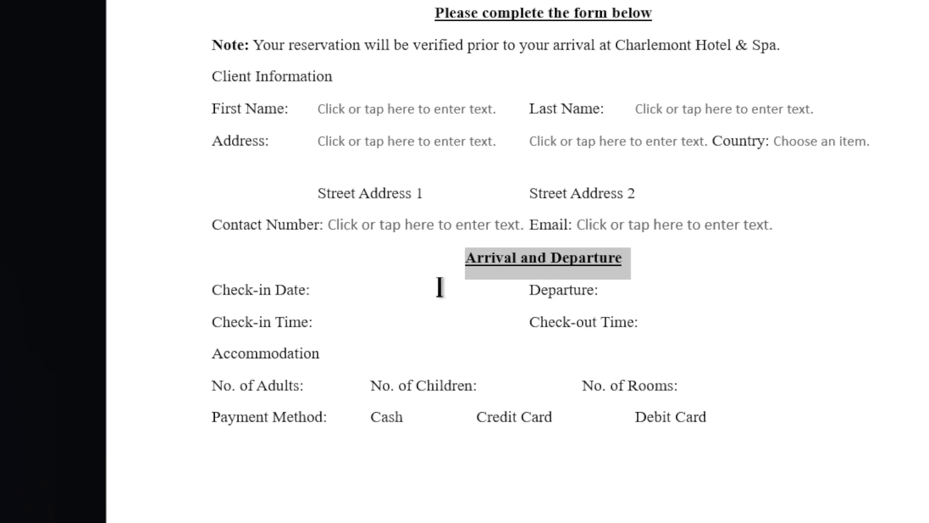
{"action": "left_click", "coordinate": [705, 500]}
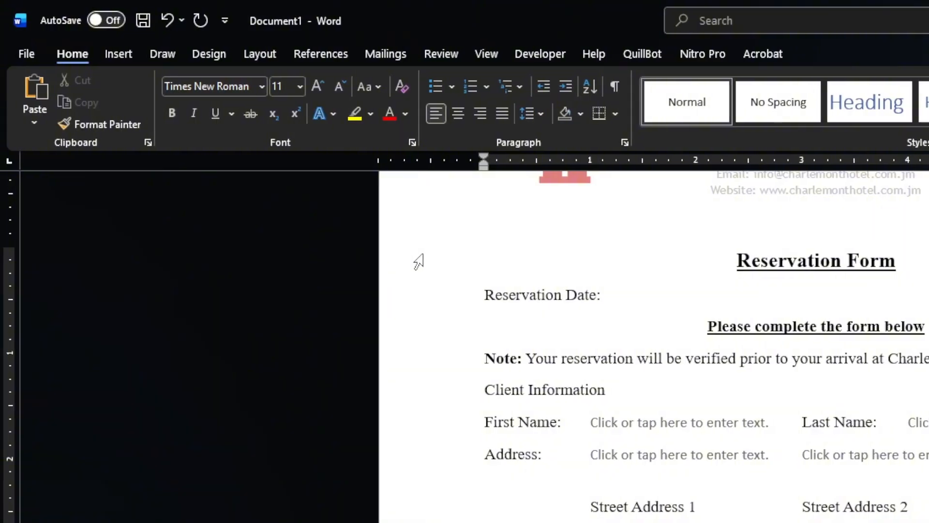
Set the line spacing to 1.5 for all text from the Reservation Form title through the Payment Method line
{"action": "left_click_drag", "start_coordinate": [417, 261], "coordinate": [501, 522]}
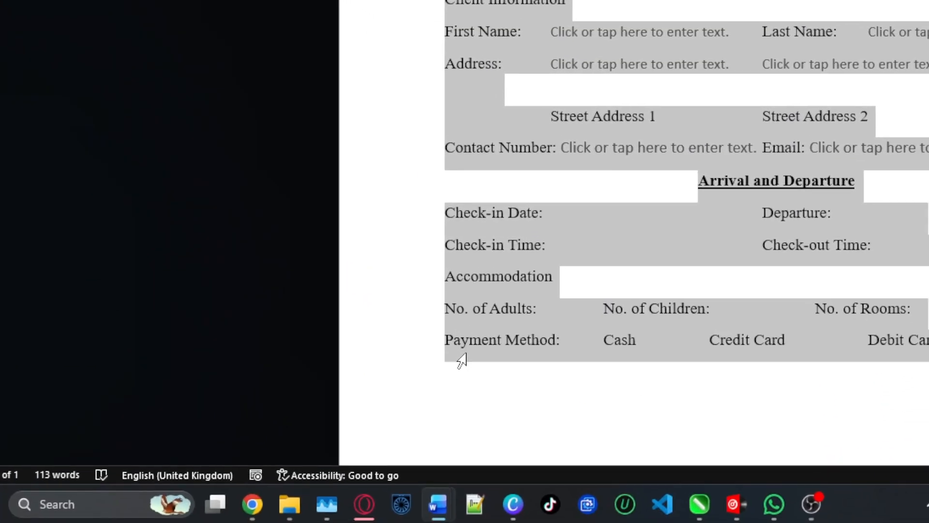
{"action": "left_click_drag", "start_coordinate": [461, 361], "coordinate": [462, 359]}
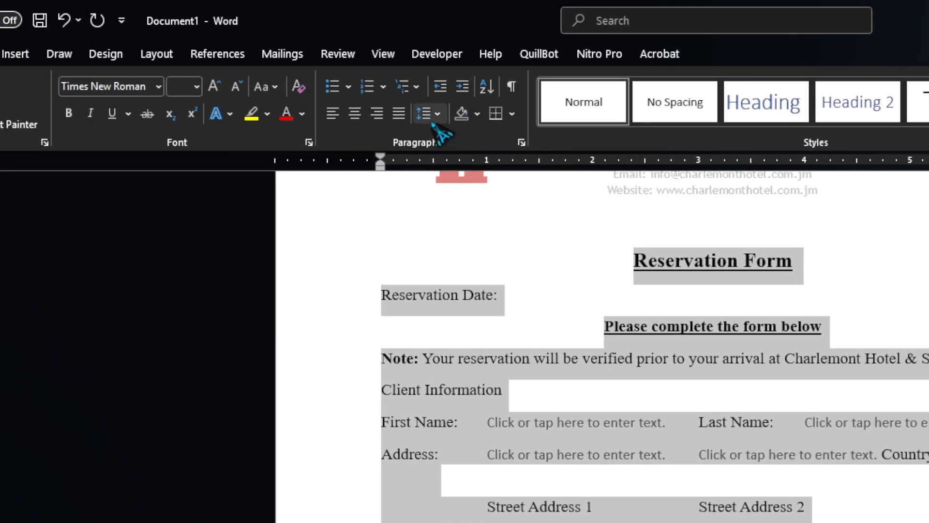
{"action": "left_click", "coordinate": [305, 65]}
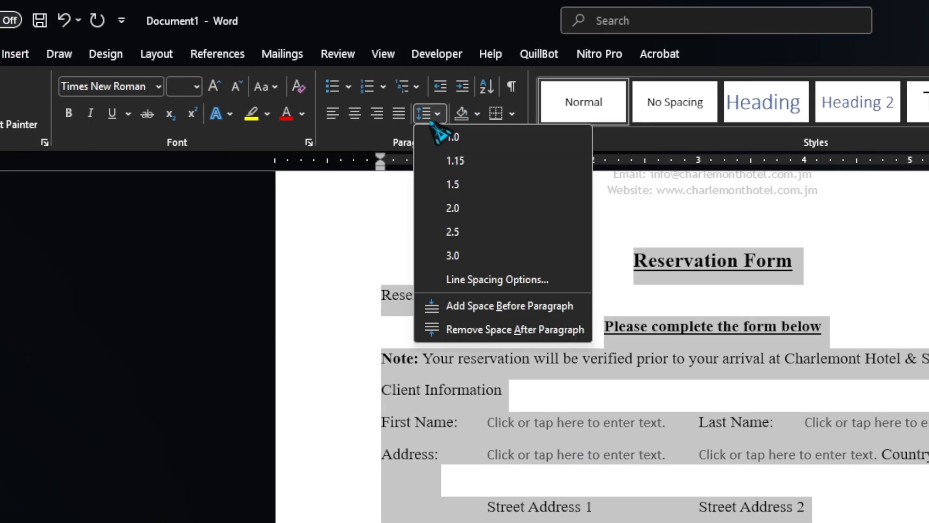
{"action": "left_click", "coordinate": [455, 165]}
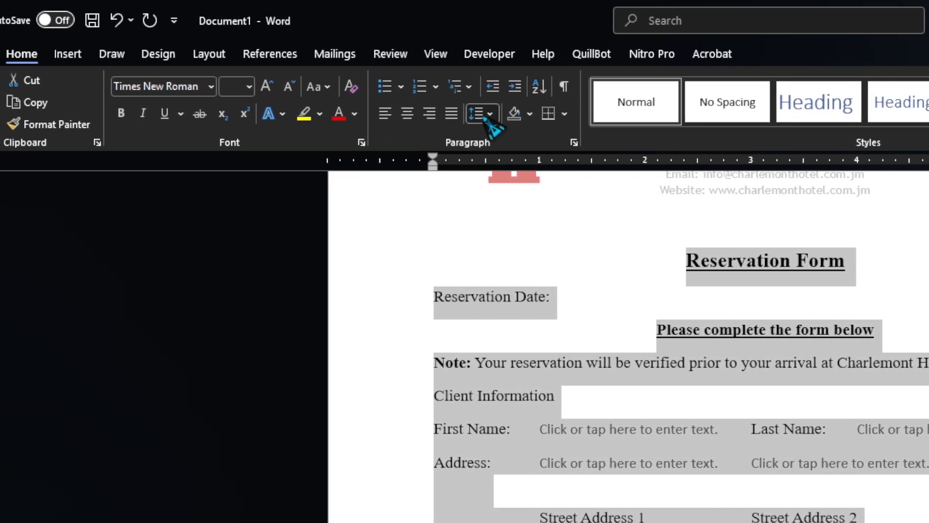
{"action": "left_click", "coordinate": [486, 114]}
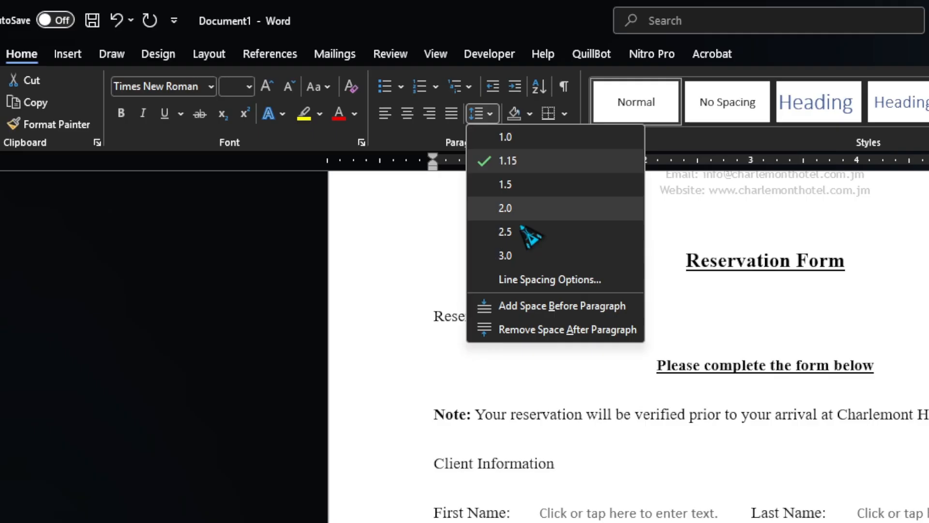
{"action": "left_click", "coordinate": [505, 184]}
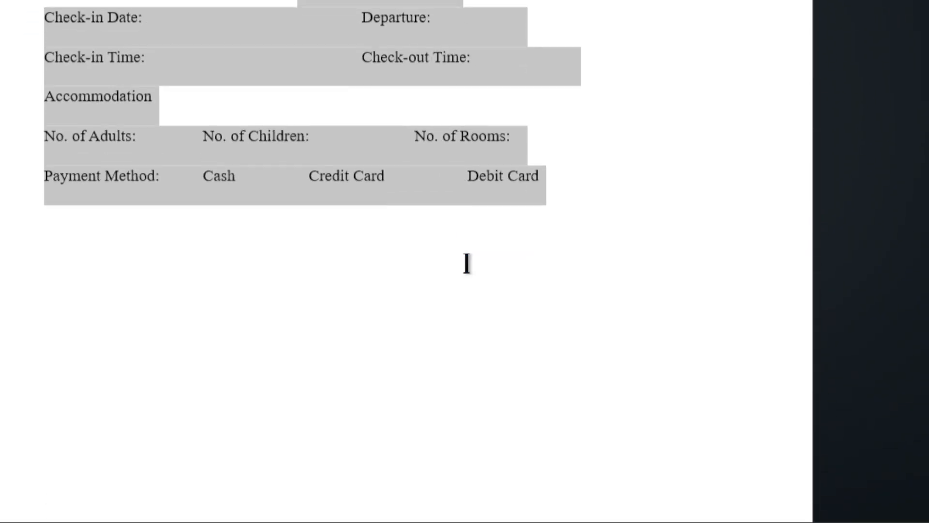
{"action": "scroll", "coordinate": [467, 264], "scroll_direction": "down", "scroll_amount": 3}
{"action": "scroll", "coordinate": [467, 261], "scroll_direction": "up", "scroll_amount": 4}
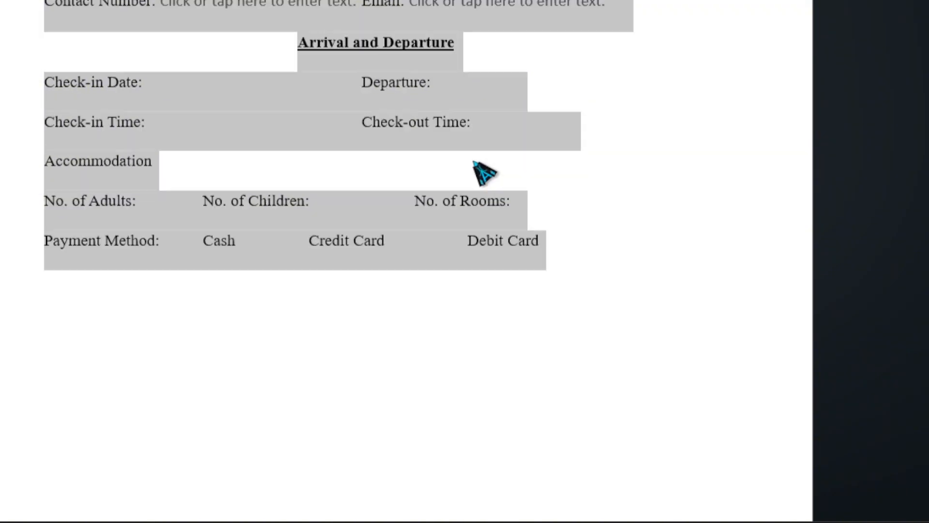
{"action": "scroll", "coordinate": [508, 197], "scroll_direction": "up", "scroll_amount": 2}
{"action": "left_click", "coordinate": [401, 172]}
Format the "Client Information" heading as centred, bold and underlined
{"action": "scroll", "coordinate": [392, 168], "scroll_direction": "up", "scroll_amount": 3}
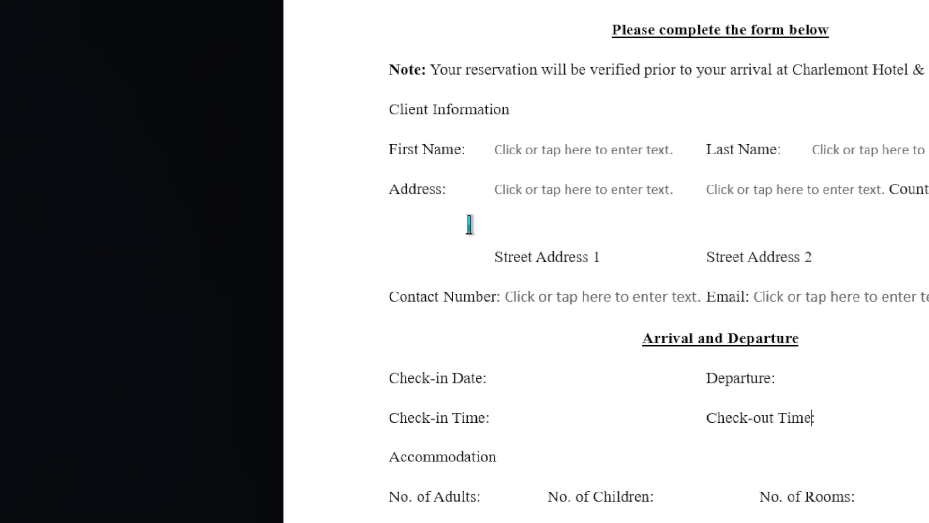
{"action": "left_click", "coordinate": [355, 111]}
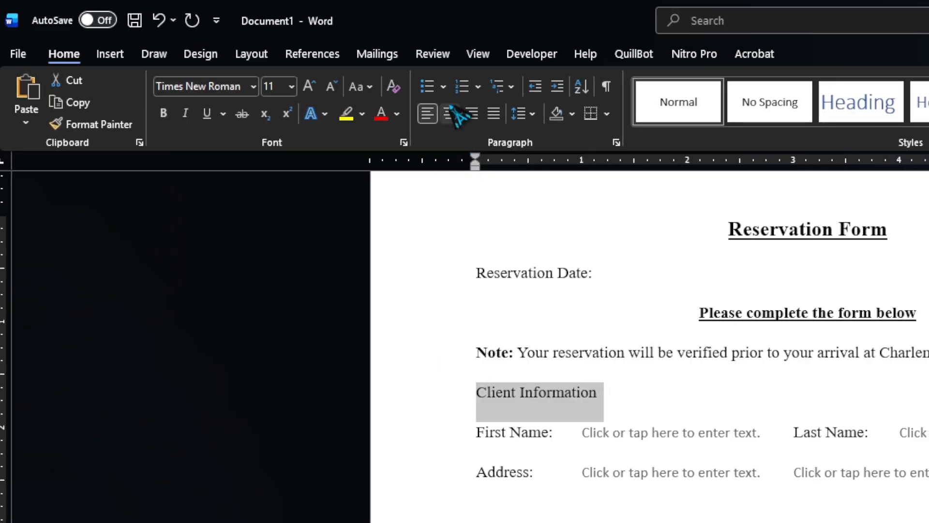
{"action": "left_click", "coordinate": [449, 114]}
{"action": "left_click", "coordinate": [164, 113]}
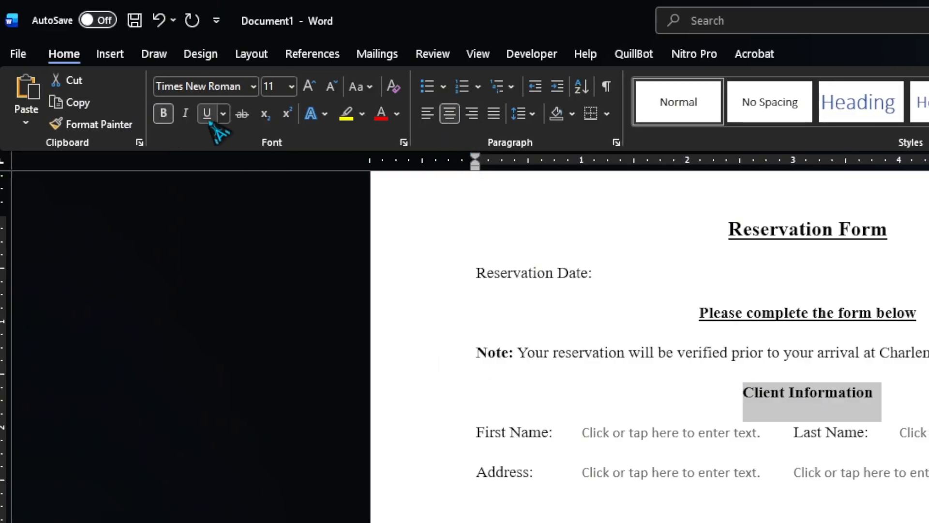
{"action": "left_click", "coordinate": [209, 122]}
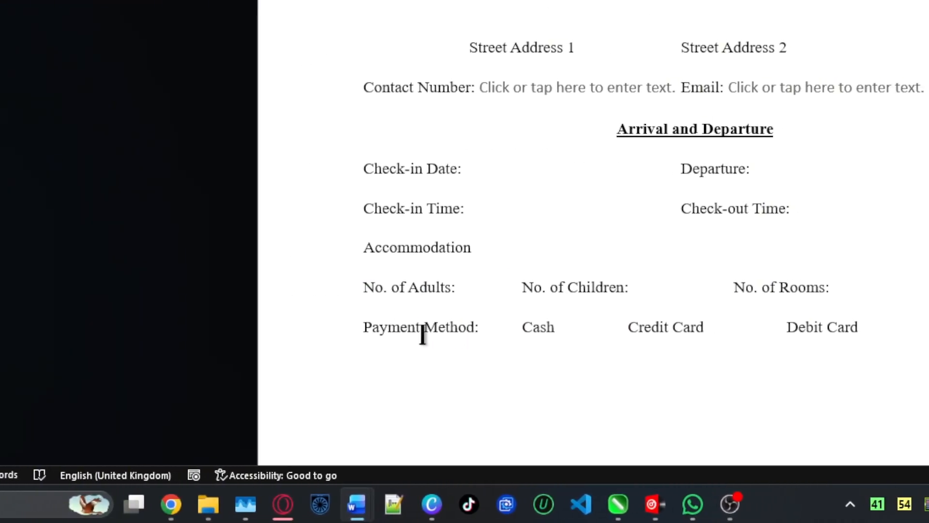
Remove the colon after "Payment Method" and move the Cash, Credit Card and Debit Card options onto a new line below it
{"action": "left_click_drag", "start_coordinate": [363, 327], "coordinate": [460, 327]}
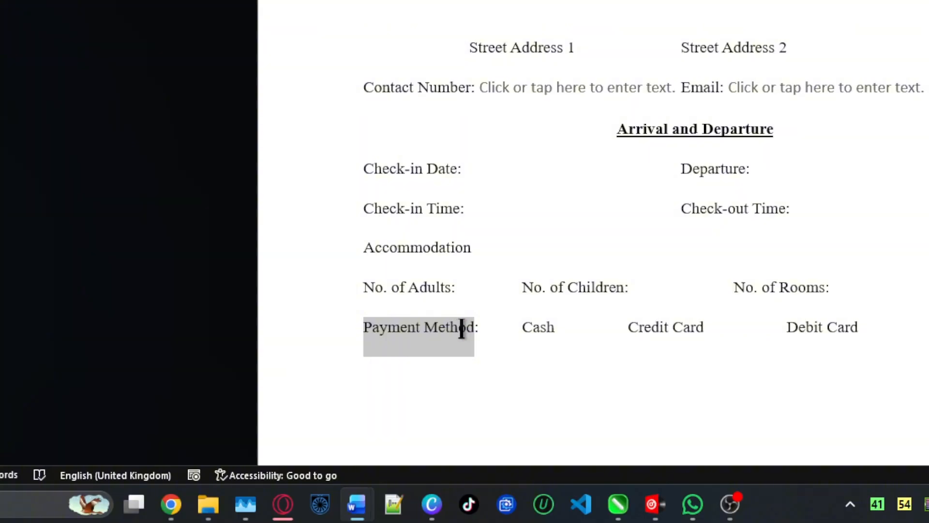
{"action": "left_click", "coordinate": [479, 328]}
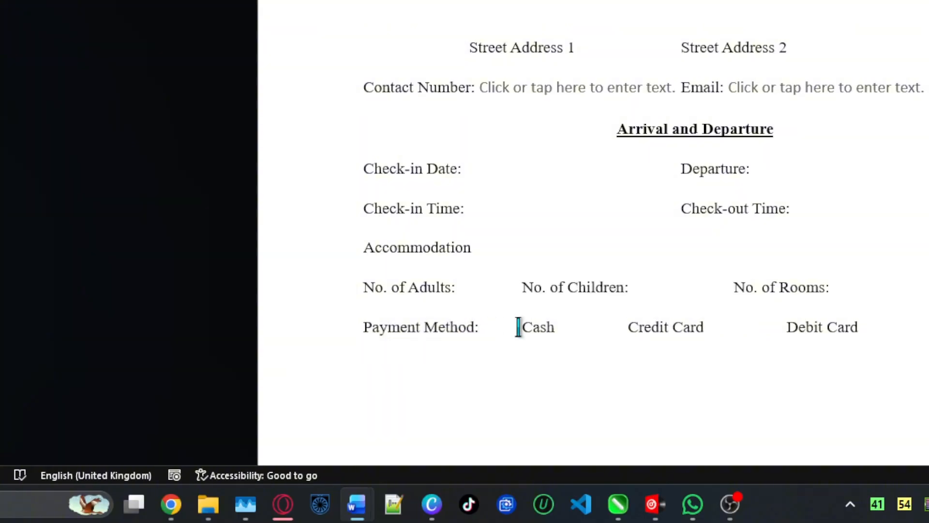
{"action": "key", "text": "BackSpace"}
{"action": "key", "text": "Return"}
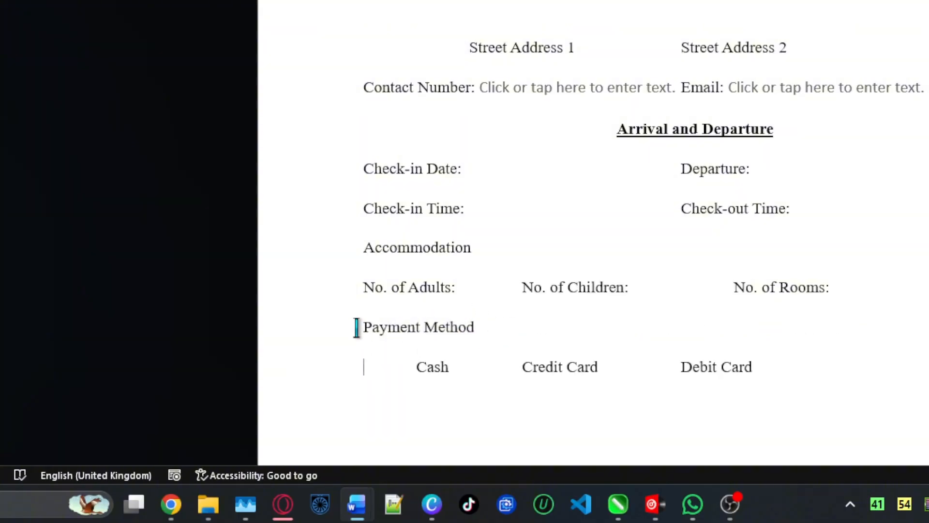
Format the "Payment Method" heading as underlined, bold and centred
{"action": "left_click", "coordinate": [345, 334]}
{"action": "left_click", "coordinate": [403, 296]}
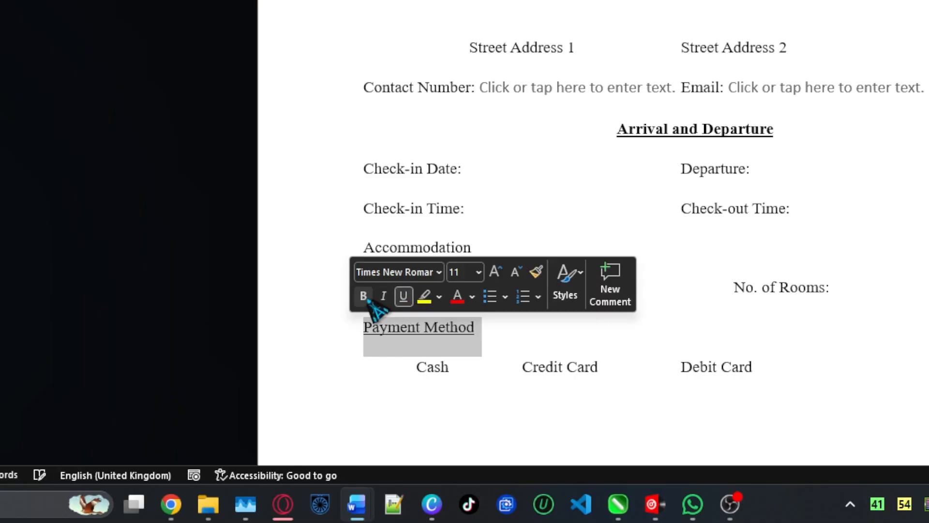
{"action": "left_click", "coordinate": [363, 296]}
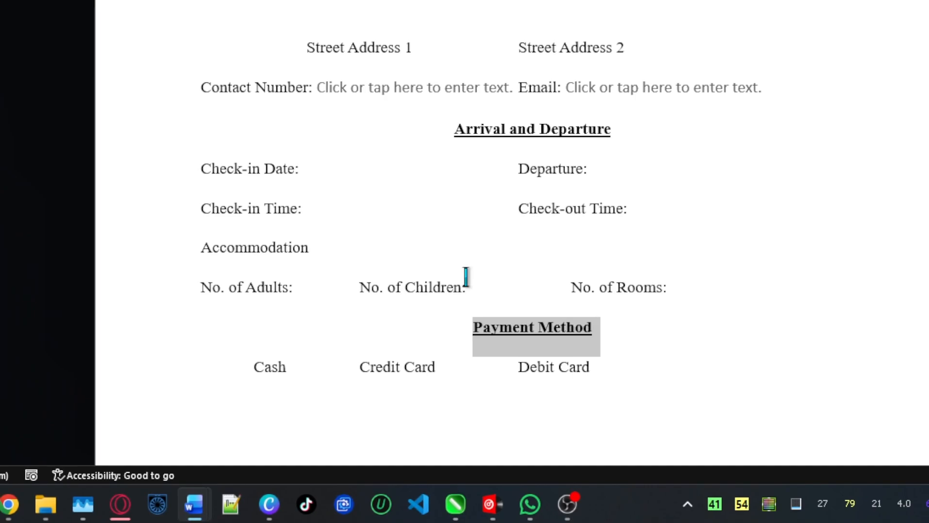
Format the "Accommodation" heading as centred, underlined and bold
{"action": "left_click", "coordinate": [177, 253]}
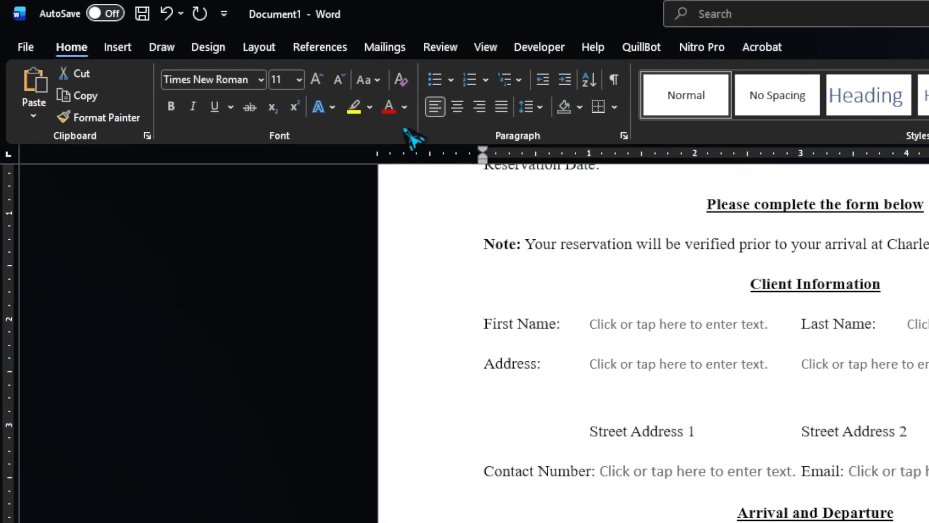
{"action": "left_click", "coordinate": [457, 107]}
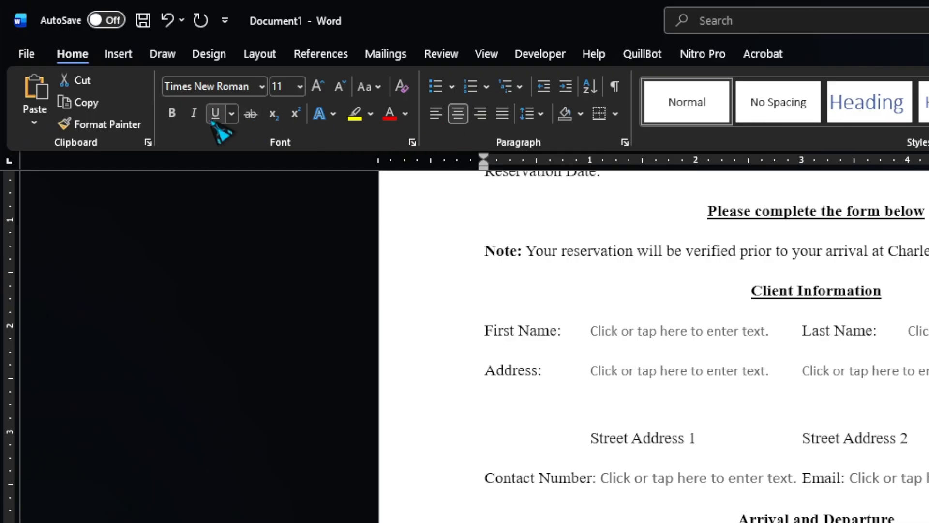
{"action": "left_click", "coordinate": [172, 113]}
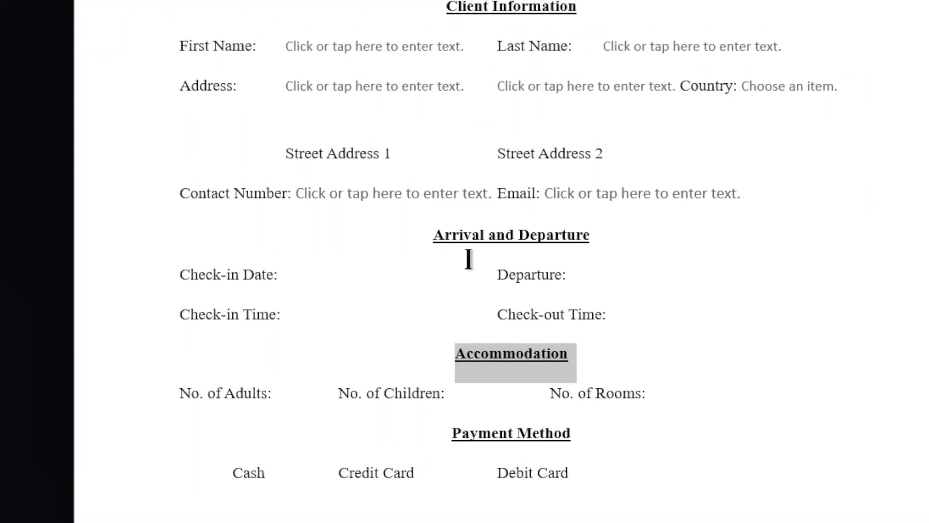
{"action": "left_click", "coordinate": [466, 262]}
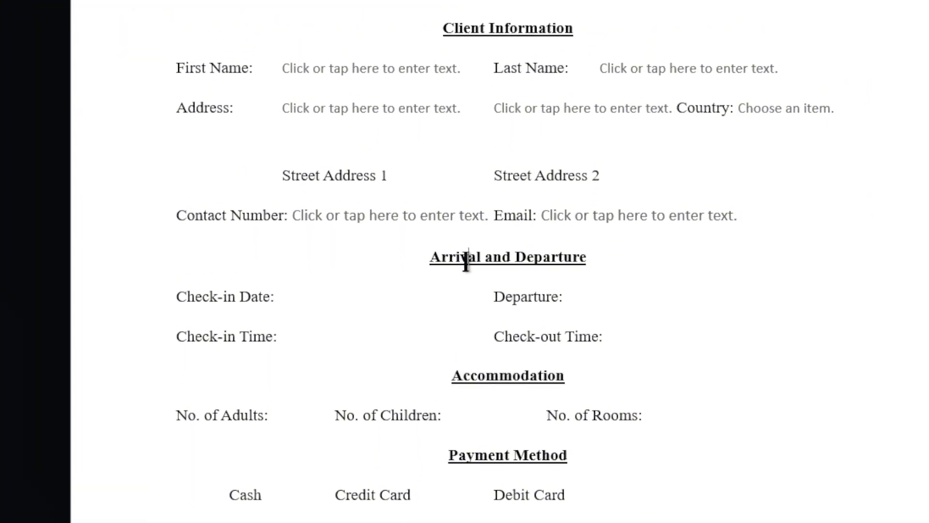
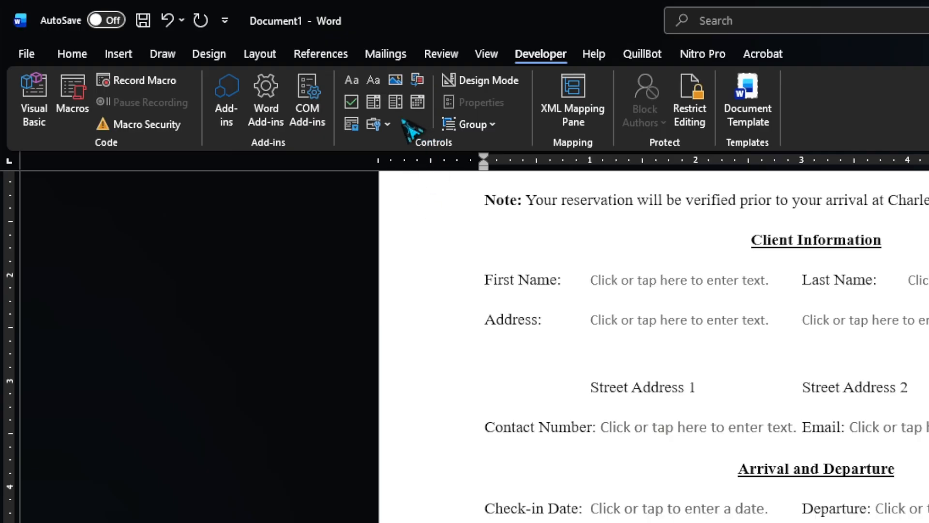
Insert a rich text content control after "Check-in Time:" and remove the extra gap before "Check-out Time:"
{"action": "left_click", "coordinate": [355, 86]}
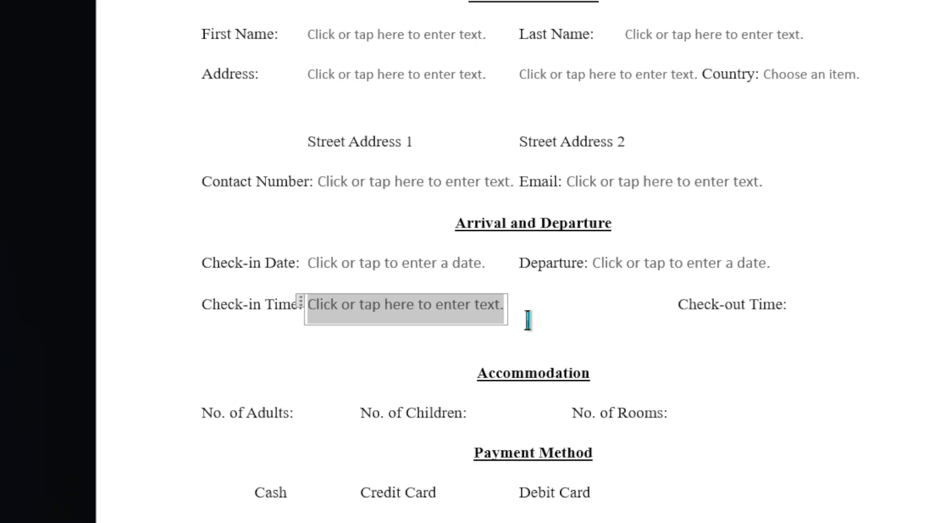
{"action": "left_click", "coordinate": [527, 319]}
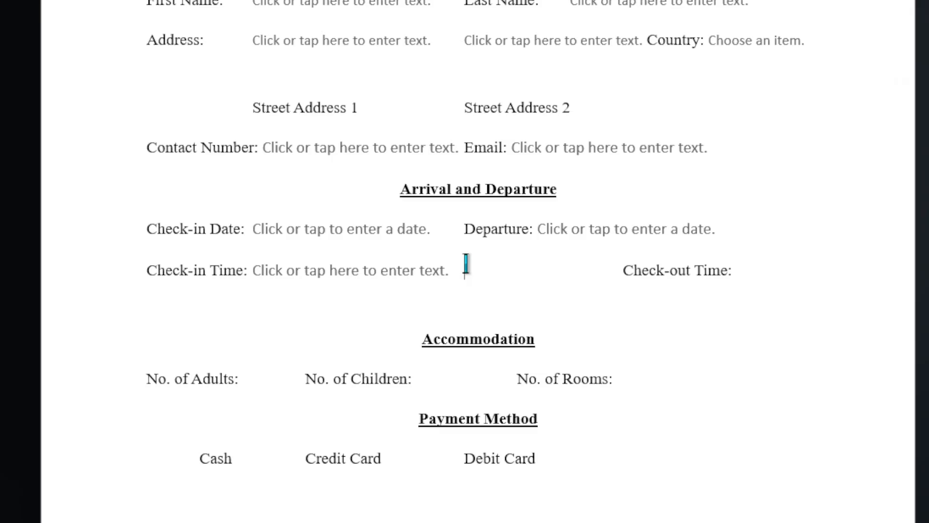
{"action": "left_click_drag", "start_coordinate": [465, 264], "coordinate": [611, 270]}
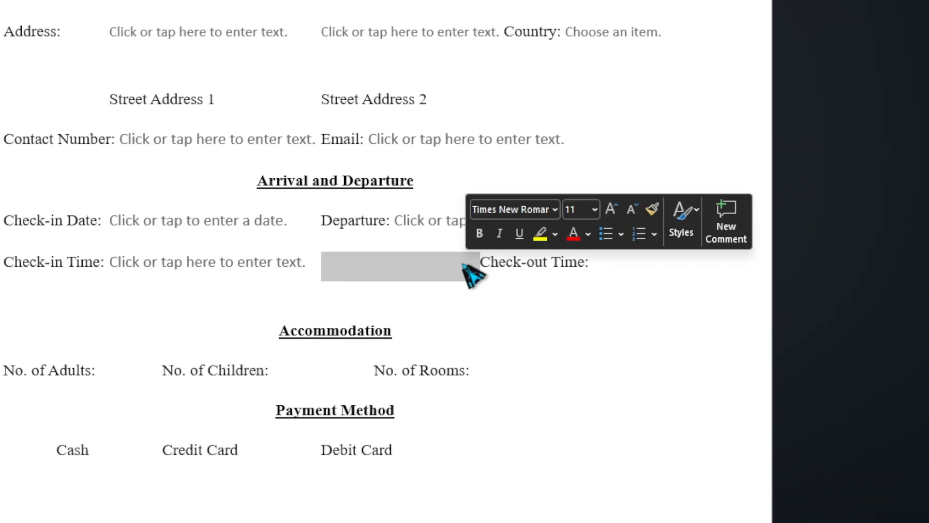
{"action": "key", "text": "BackSpace"}
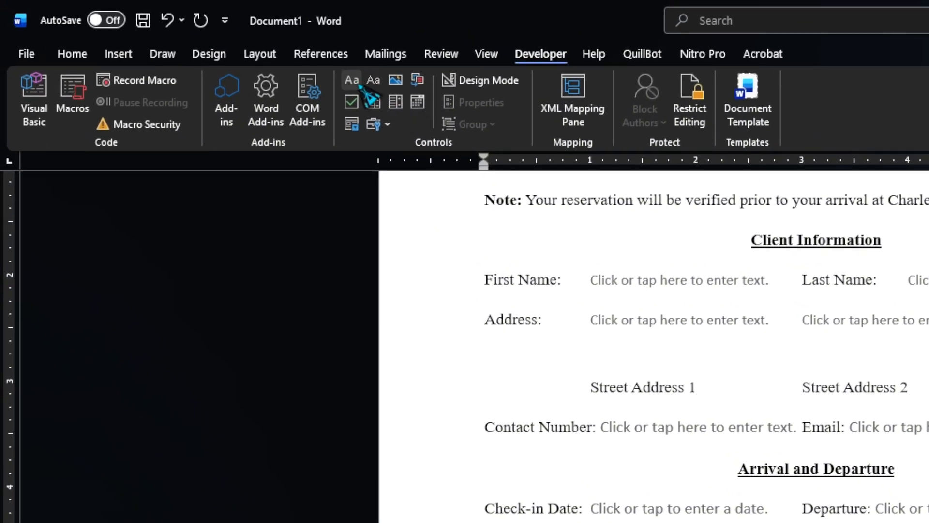
Insert a rich text content control after "Check-out Time:" and delete the blank line above the "Accommodation" heading
{"action": "left_click", "coordinate": [396, 103]}
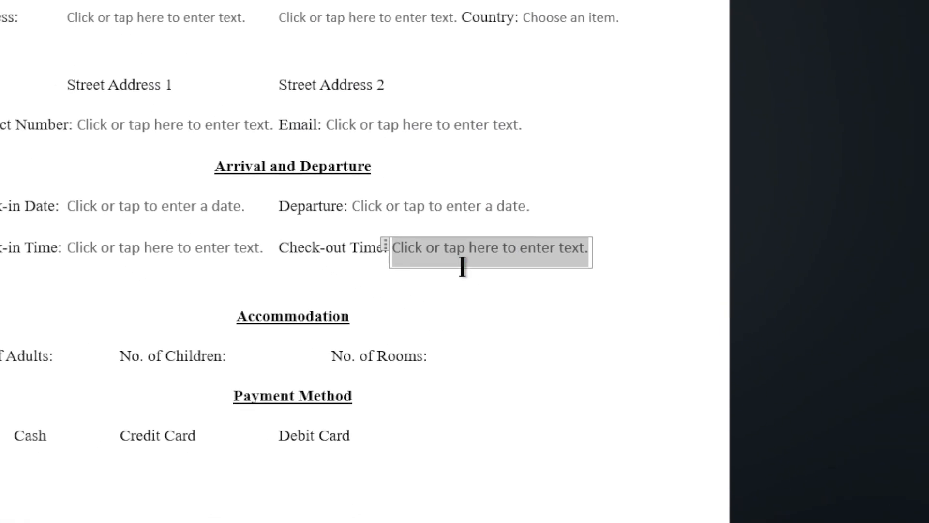
{"action": "left_click", "coordinate": [264, 290]}
{"action": "key", "text": "BackSpace"}
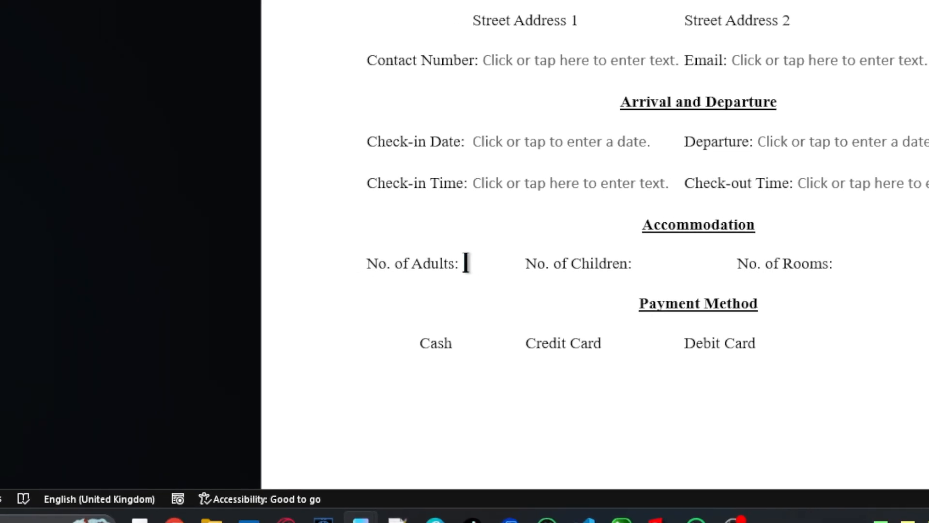
Insert a drop-down list content control after "No. of Adults:" and title it "No. of Adults"
{"action": "left_click_drag", "start_coordinate": [499, 266], "coordinate": [500, 263]}
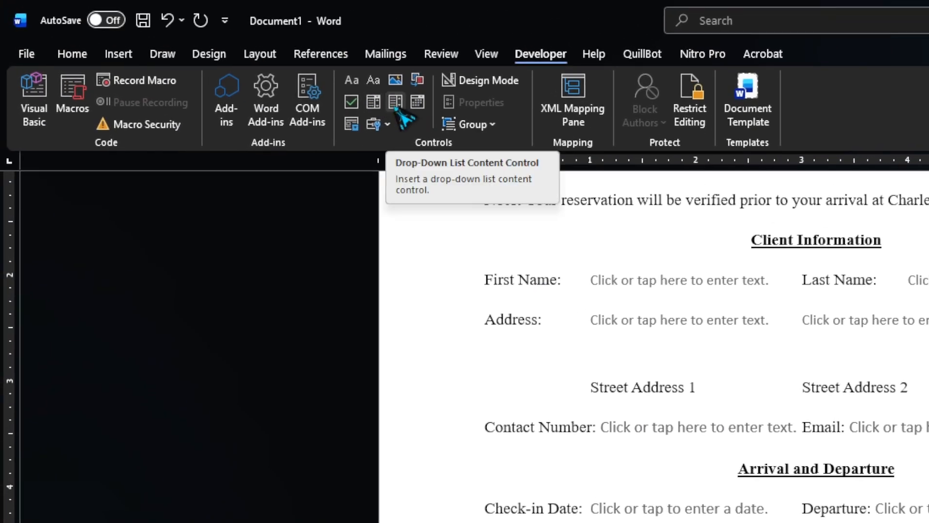
{"action": "left_click", "coordinate": [403, 115]}
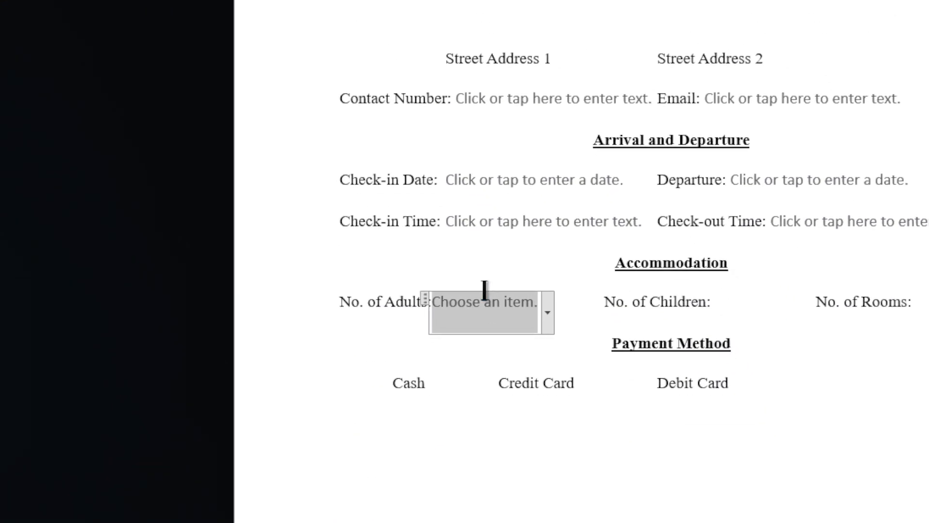
{"action": "left_click", "coordinate": [485, 271]}
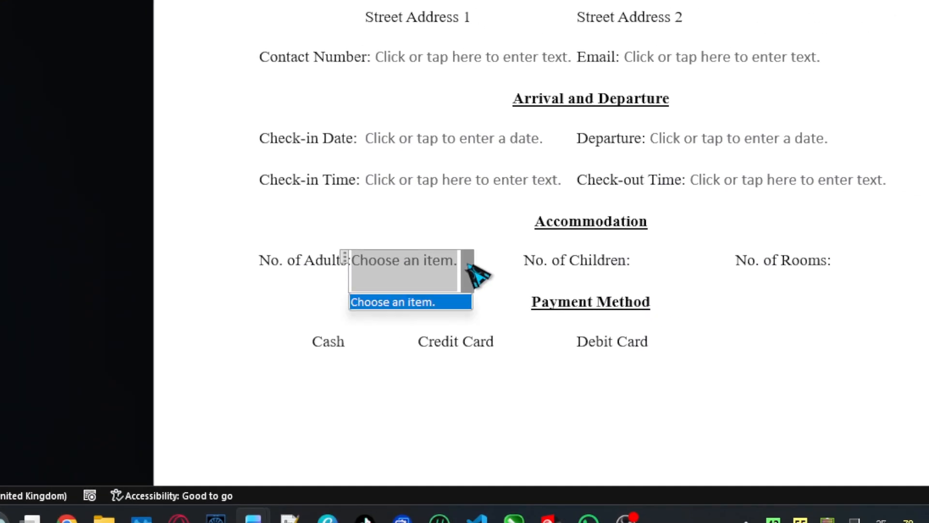
{"action": "left_click", "coordinate": [485, 271]}
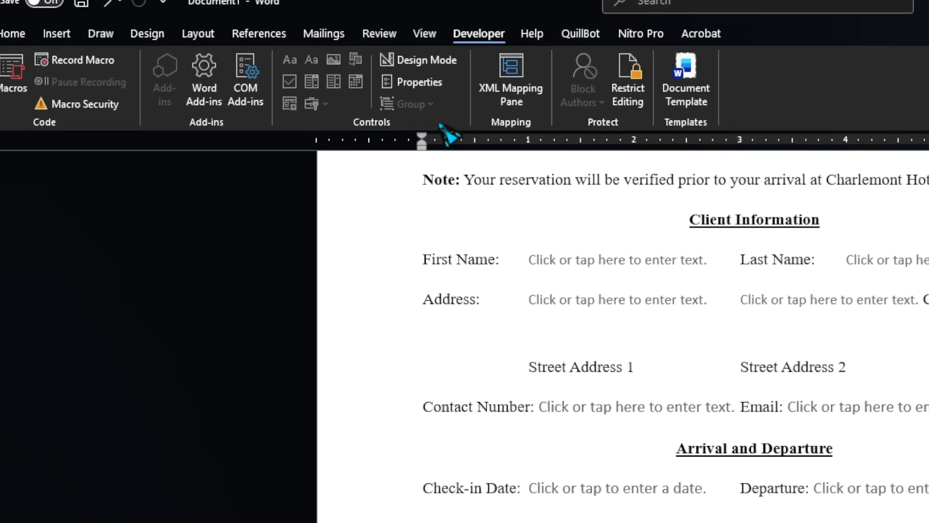
{"action": "left_click", "coordinate": [466, 101]}
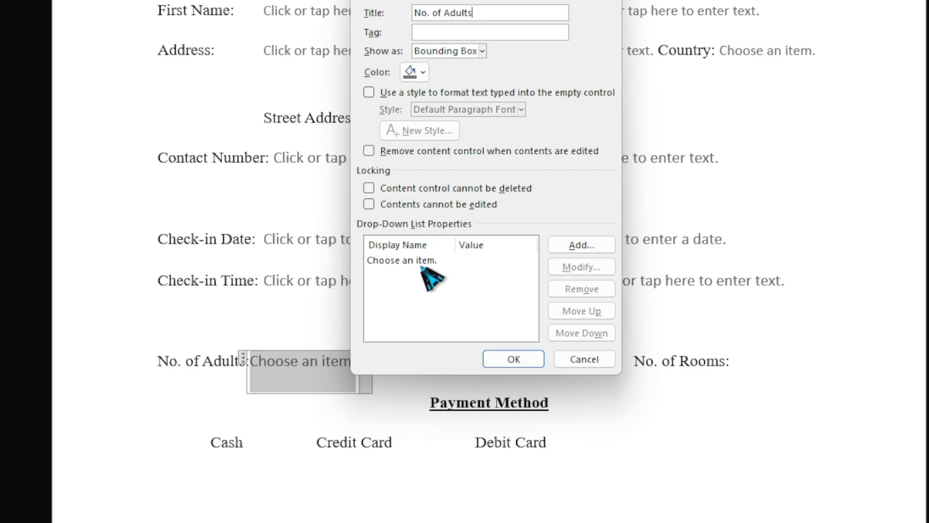
Add the choices 1, 2, 3, 4 and 5 to the "No. of Adults" drop-down list
{"action": "left_click", "coordinate": [584, 245]}
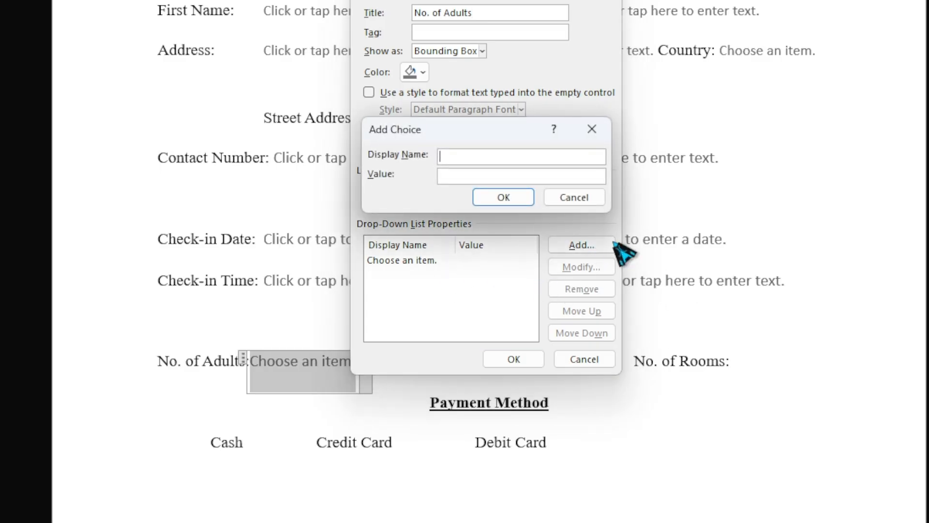
{"action": "type", "text": "1"}
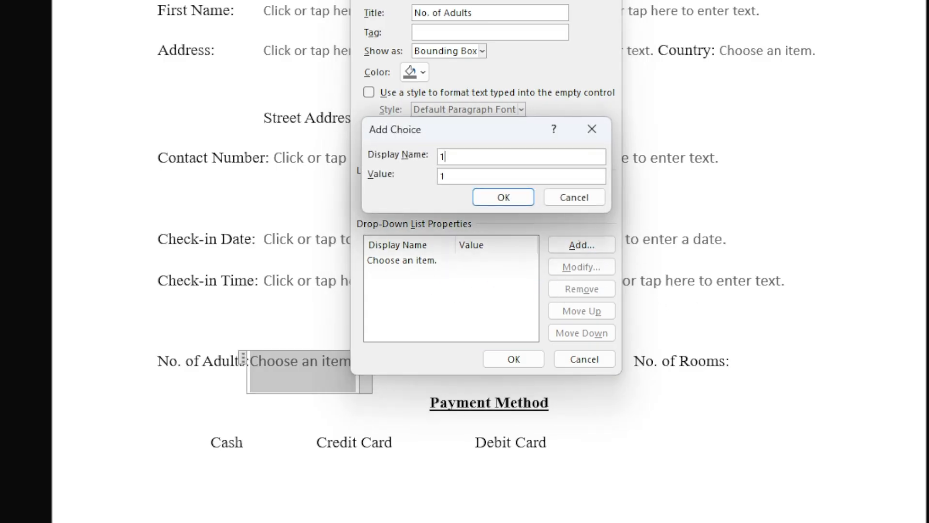
{"action": "left_click", "coordinate": [520, 201]}
{"action": "left_click", "coordinate": [588, 248]}
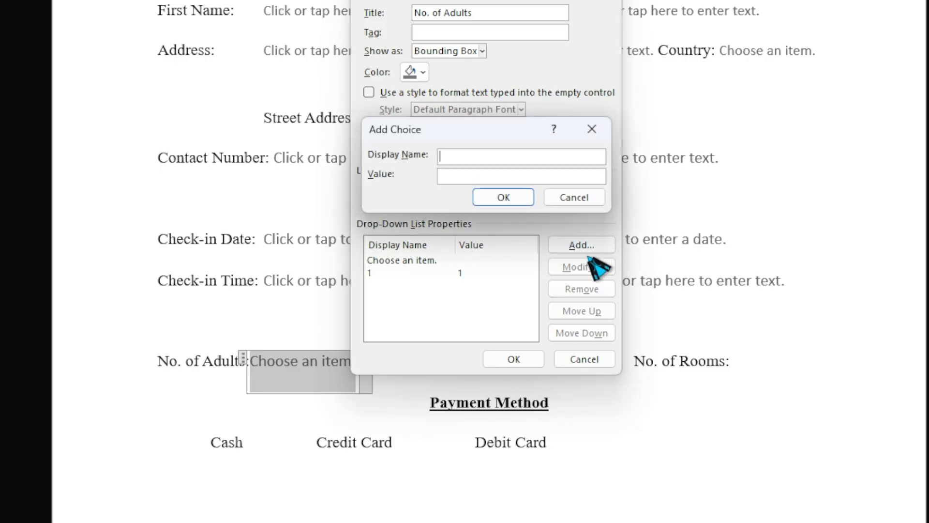
{"action": "type", "text": "2"}
{"action": "left_click", "coordinate": [502, 198]}
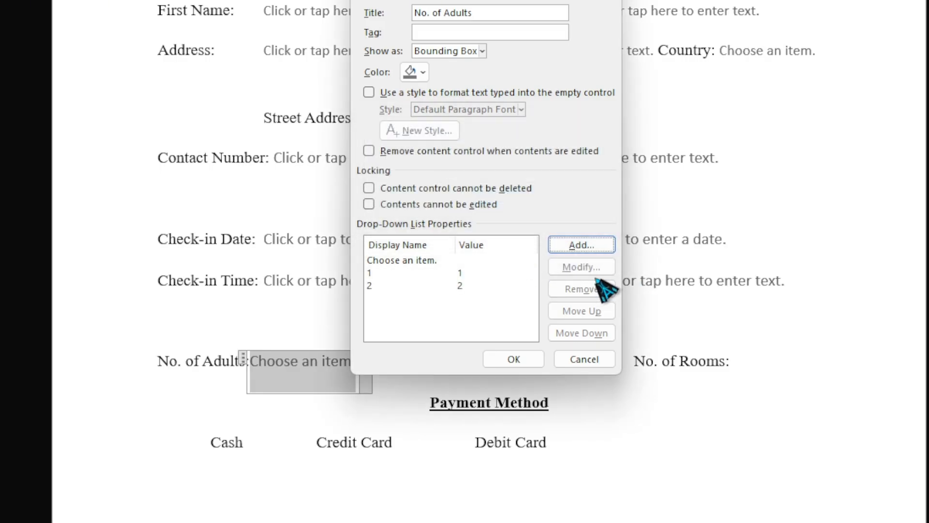
{"action": "left_click", "coordinate": [591, 247]}
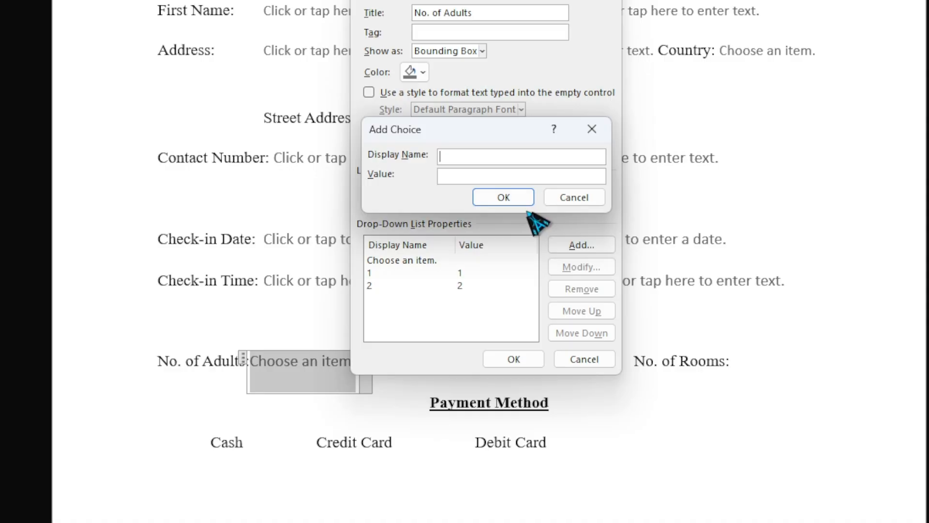
{"action": "type", "text": "3"}
{"action": "left_click", "coordinate": [526, 197]}
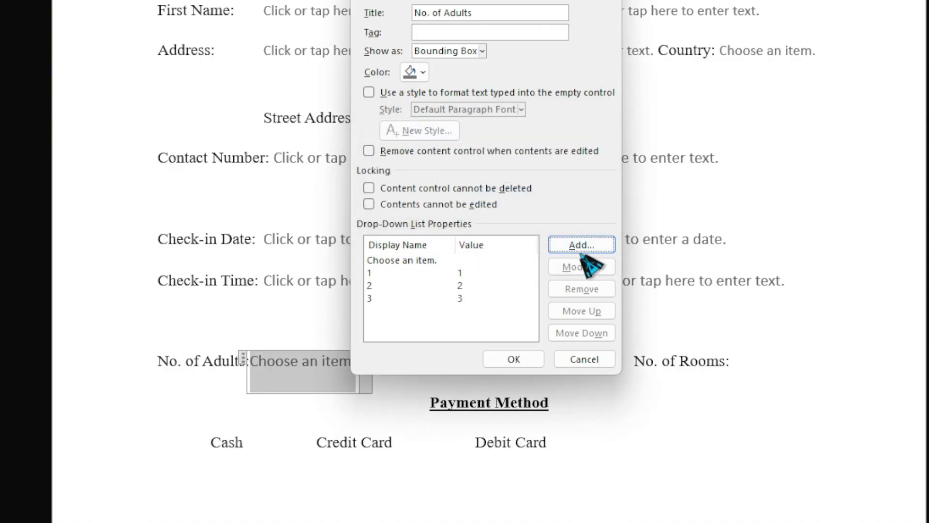
{"action": "left_click", "coordinate": [585, 251]}
{"action": "type", "text": "4"}
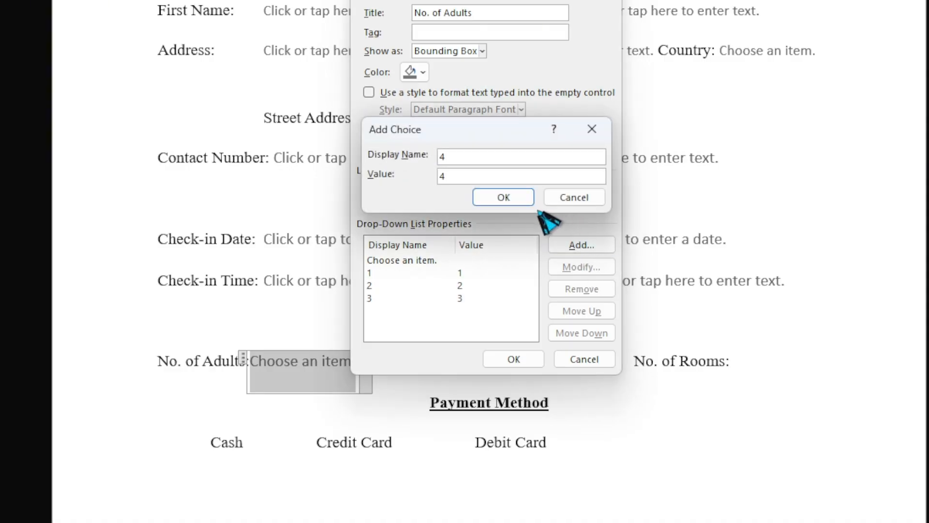
{"action": "left_click", "coordinate": [518, 198]}
{"action": "left_click", "coordinate": [578, 247]}
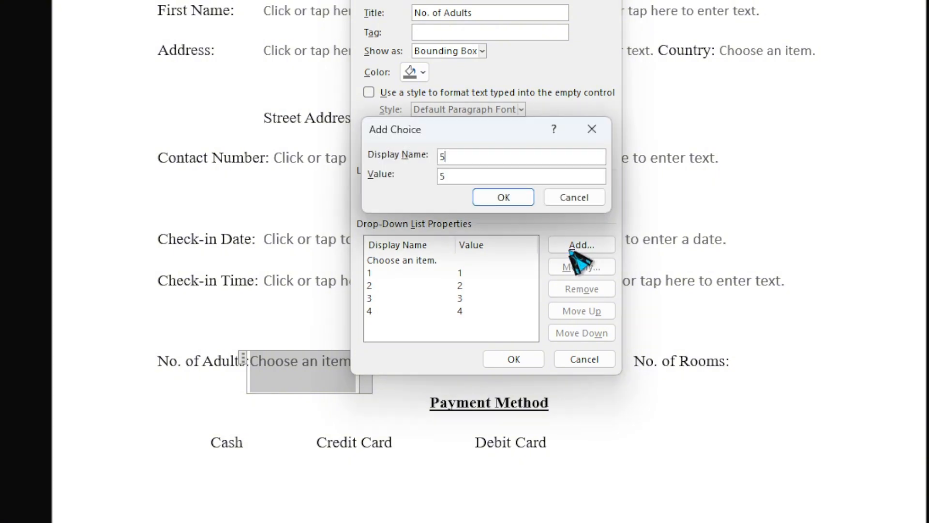
{"action": "left_click", "coordinate": [530, 198]}
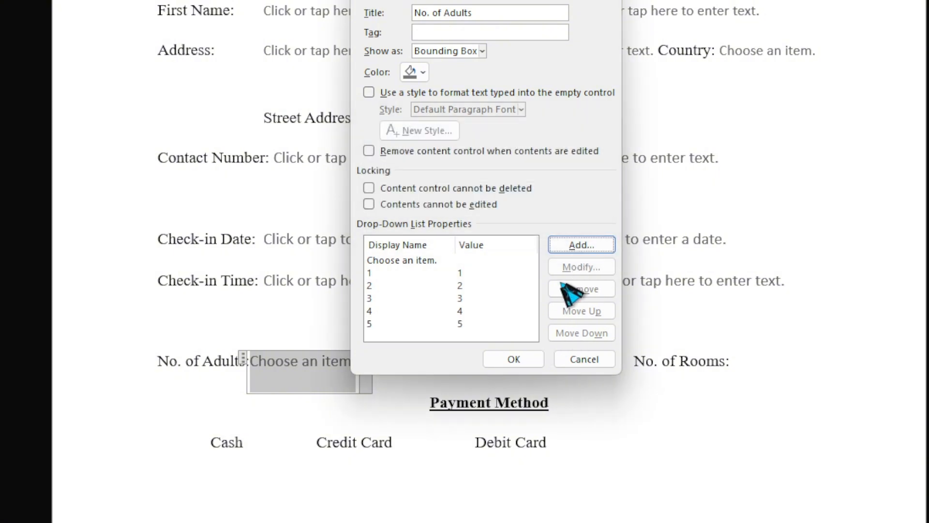
{"action": "left_click", "coordinate": [522, 368]}
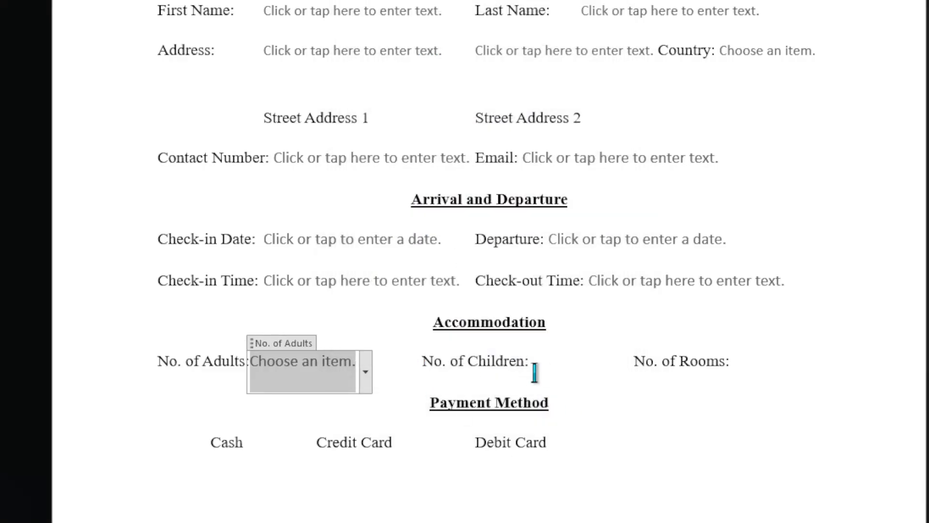
Insert a drop-down list content control after "No. of Children:" and title it "No. of Children"
{"action": "left_click", "coordinate": [529, 362]}
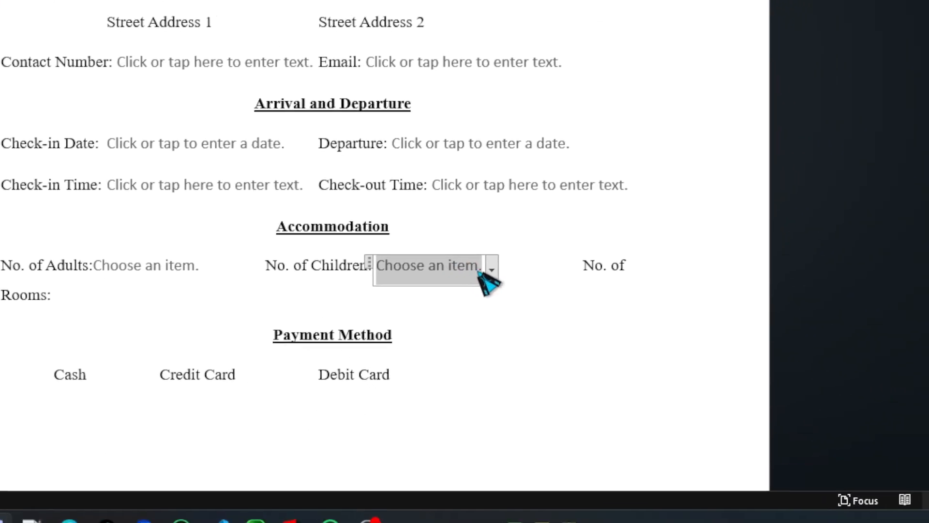
{"action": "left_click", "coordinate": [468, 264]}
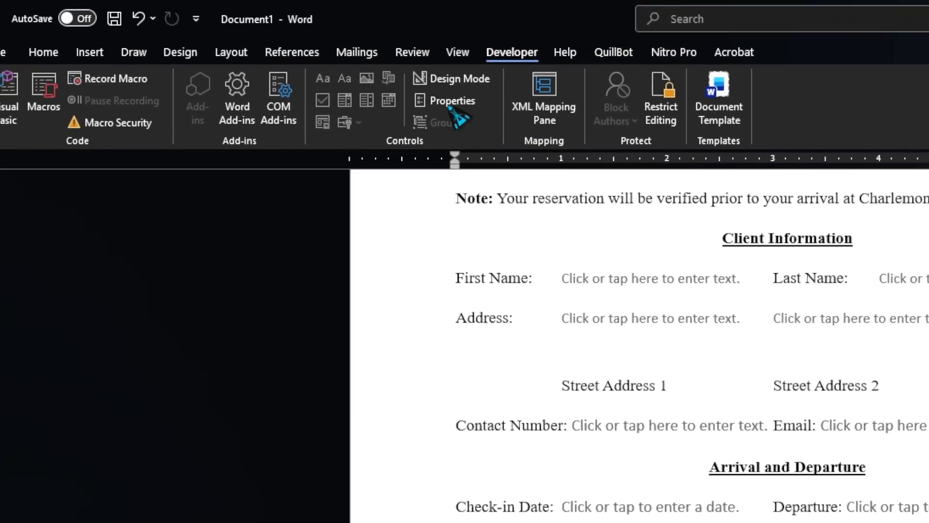
{"action": "left_click", "coordinate": [467, 101]}
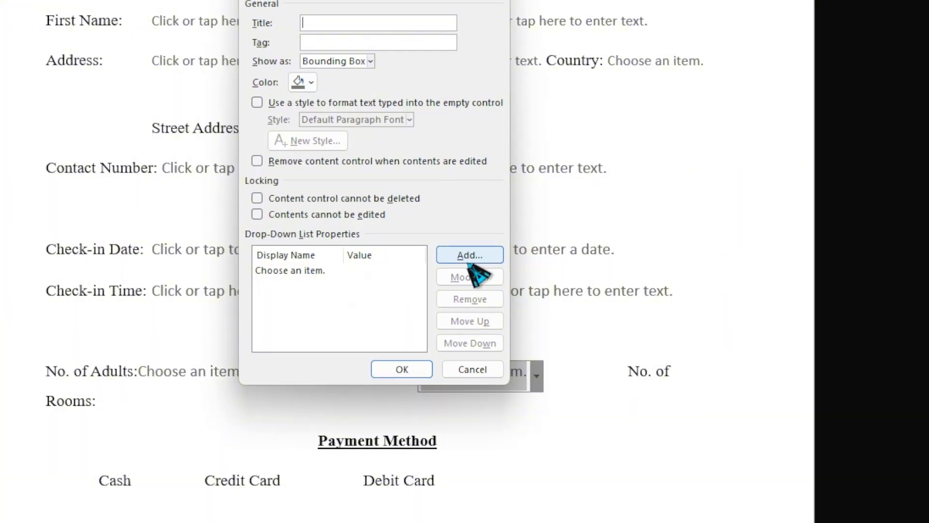
{"action": "type", "text": "No. of Children"}
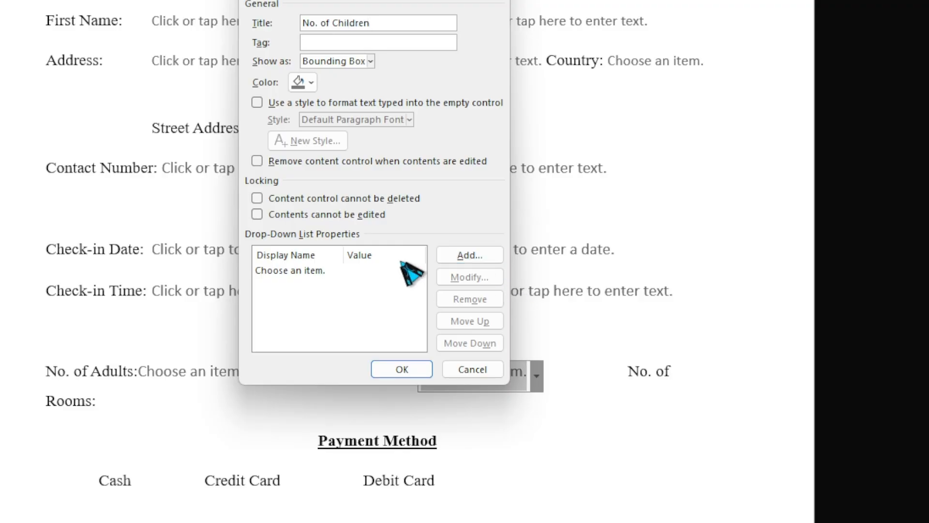
Add the choices 1, 2, 3, 4 and 5 to the "No. of Children" drop-down list
{"action": "left_click", "coordinate": [463, 257]}
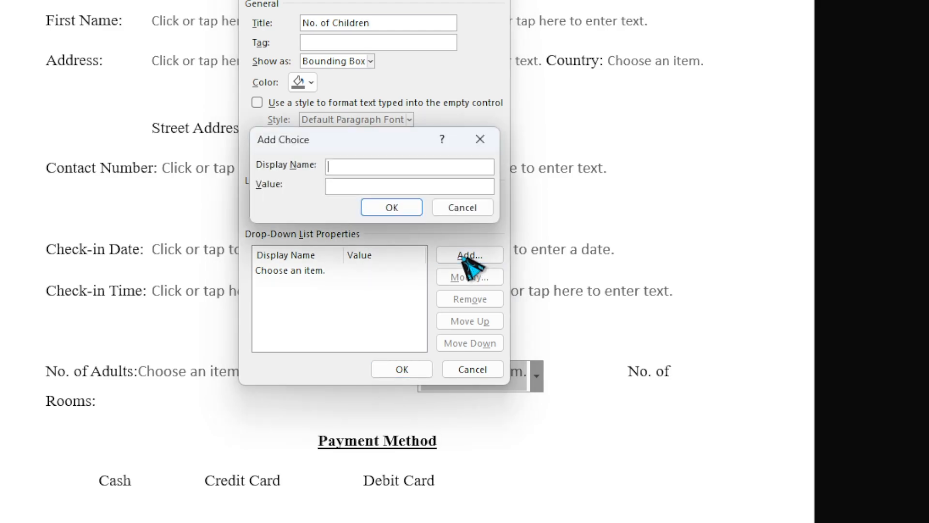
{"action": "type", "text": "1"}
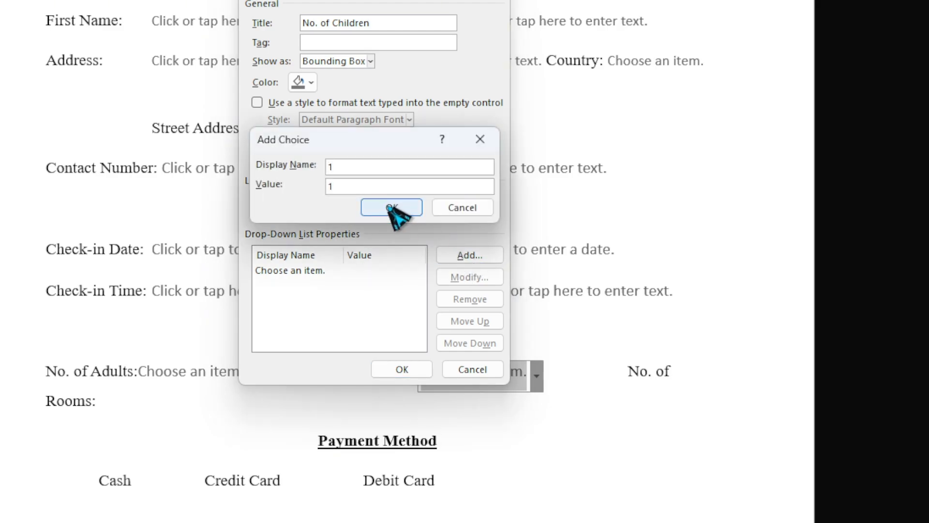
{"action": "left_click", "coordinate": [392, 207]}
{"action": "left_click", "coordinate": [469, 256]}
{"action": "type", "text": "2"}
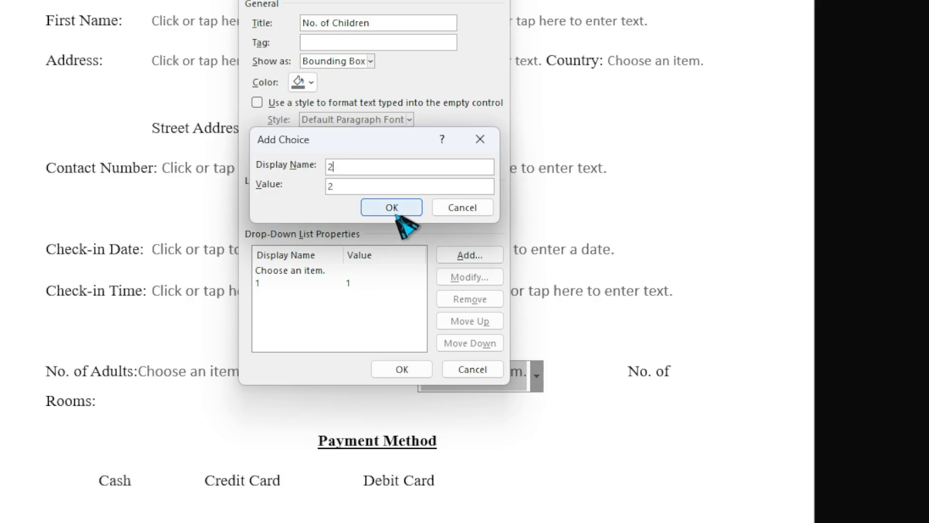
{"action": "left_click", "coordinate": [392, 207]}
{"action": "left_click", "coordinate": [472, 256]}
{"action": "type", "text": "3"}
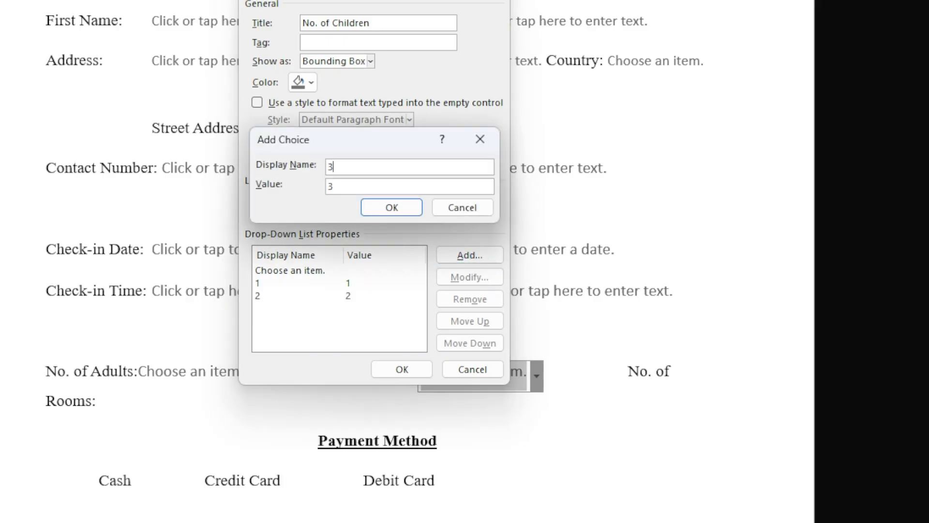
{"action": "left_click", "coordinate": [392, 207]}
{"action": "left_click", "coordinate": [478, 258]}
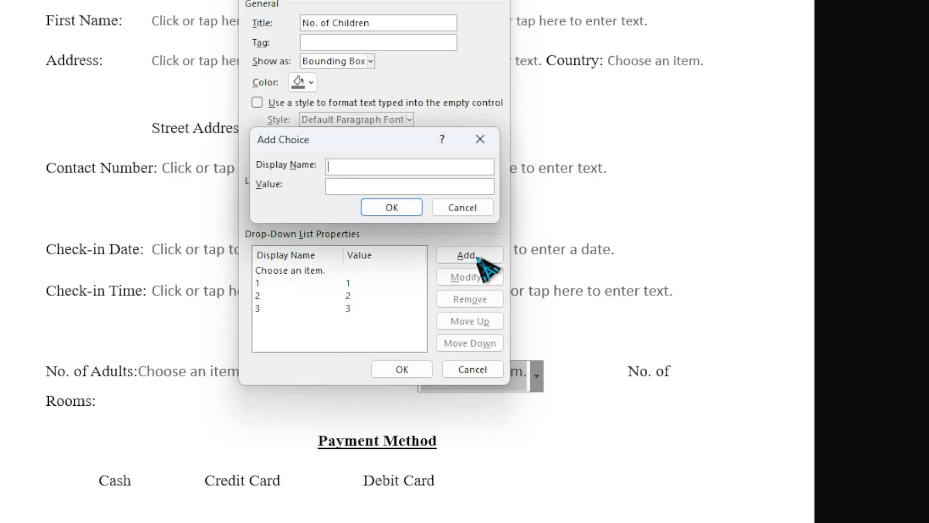
{"action": "type", "text": "4"}
{"action": "left_click", "coordinate": [409, 211]}
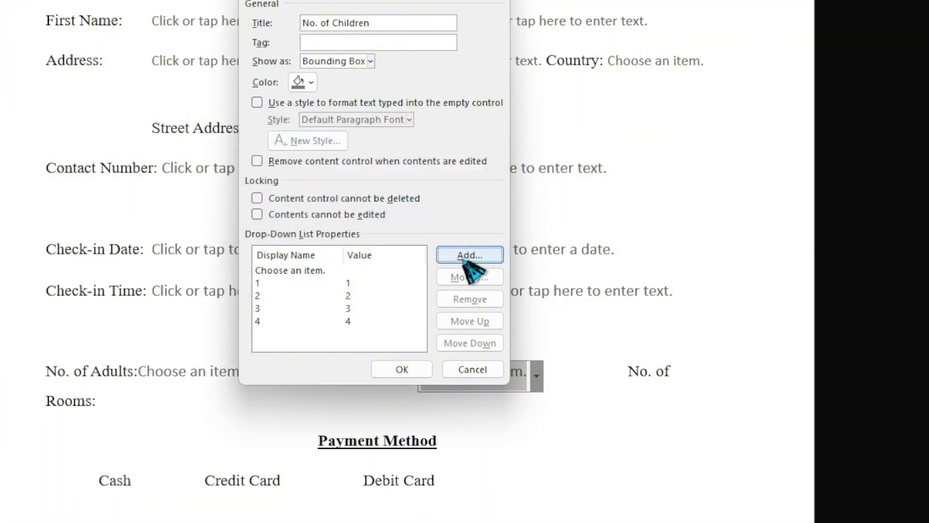
{"action": "left_click", "coordinate": [470, 256]}
{"action": "type", "text": "5"}
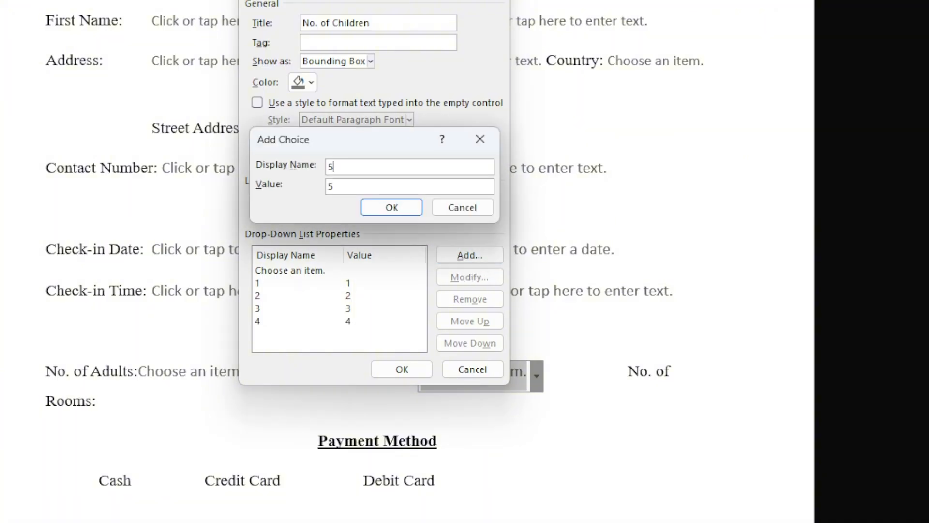
{"action": "left_click", "coordinate": [393, 209]}
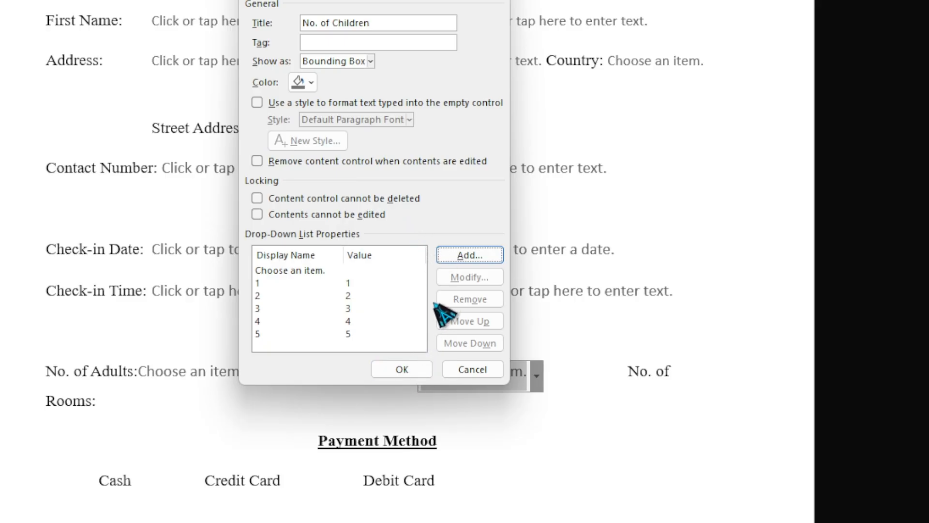
{"action": "left_click", "coordinate": [402, 370]}
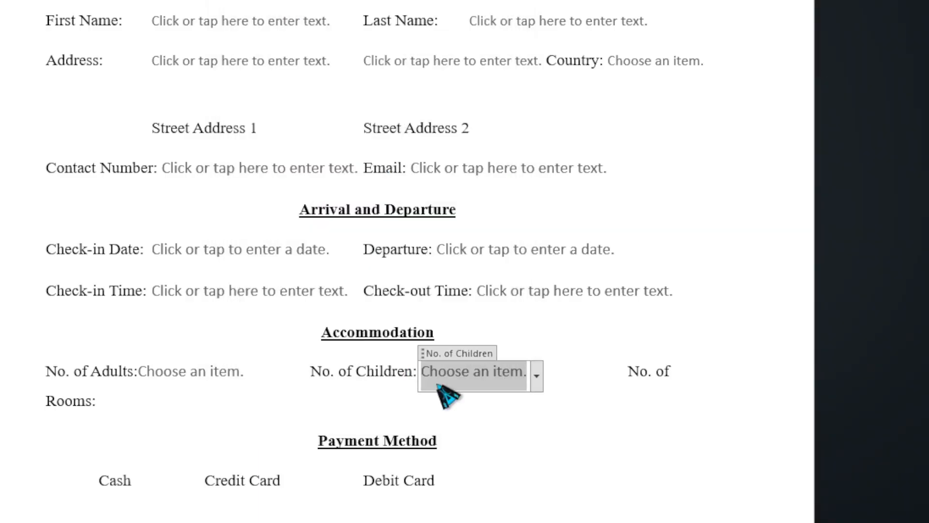
Remove the extra tab spacing before "No. of Children:" and "No. of Rooms:" in the Accommodation row
{"action": "double_click", "coordinate": [287, 373]}
{"action": "left_click", "coordinate": [280, 397]}
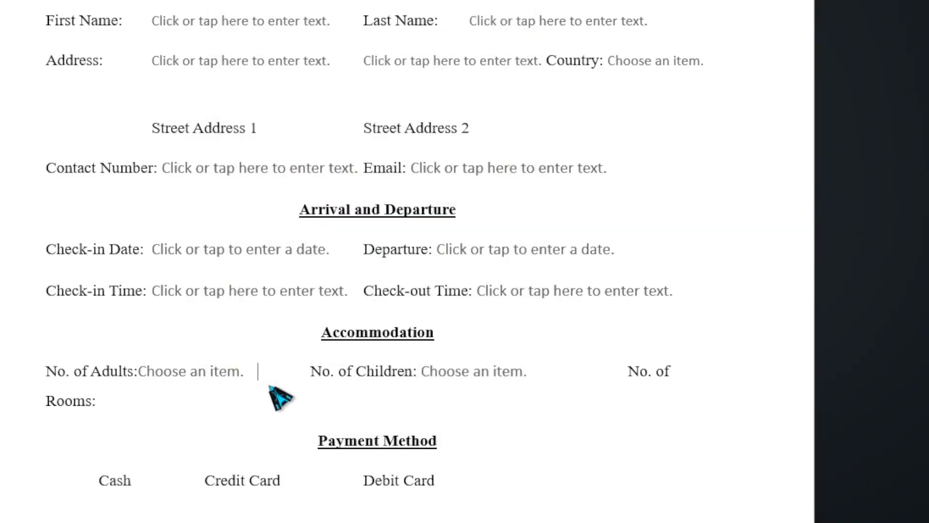
{"action": "left_click_drag", "start_coordinate": [300, 374], "coordinate": [266, 373]}
{"action": "key", "text": "BackSpace"}
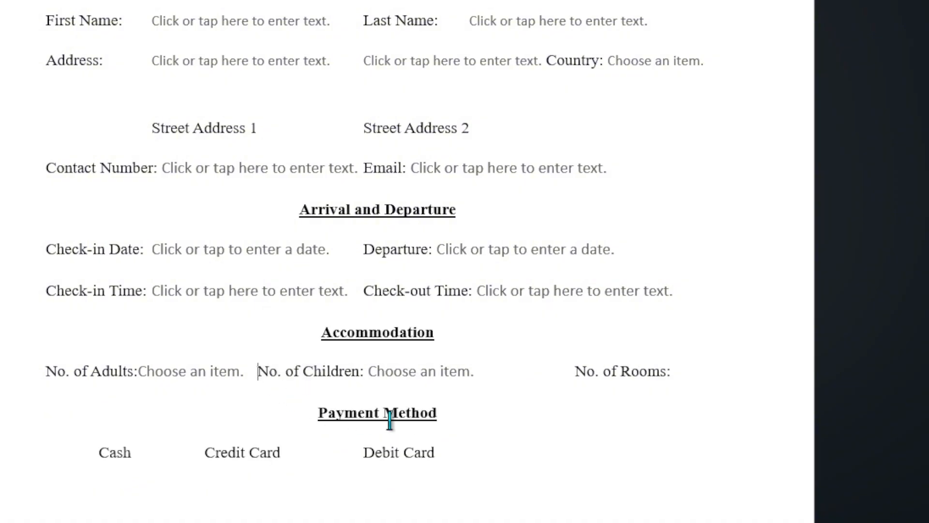
{"action": "left_click_drag", "start_coordinate": [568, 372], "coordinate": [516, 376]}
{"action": "key", "text": "BackSpace"}
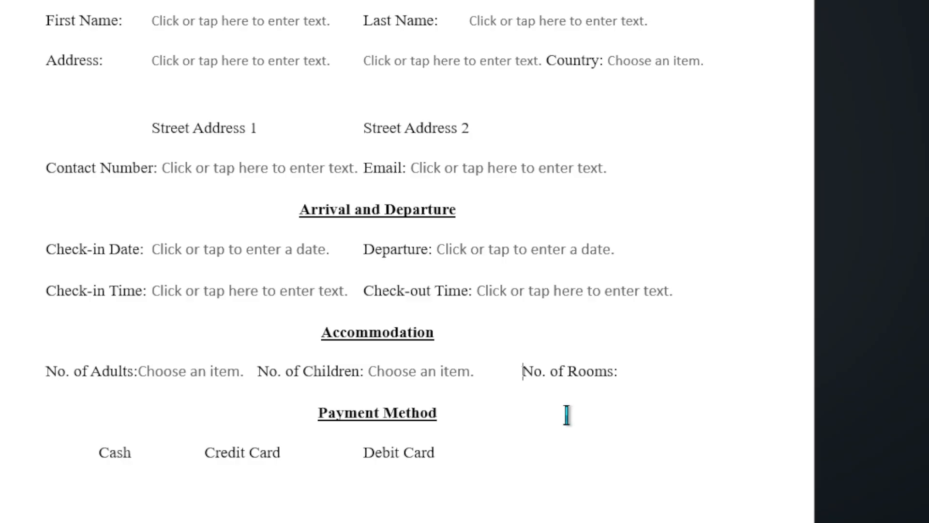
{"action": "left_click", "coordinate": [474, 373]}
{"action": "left_click", "coordinate": [526, 382]}
{"action": "key", "text": "BackSpace"}
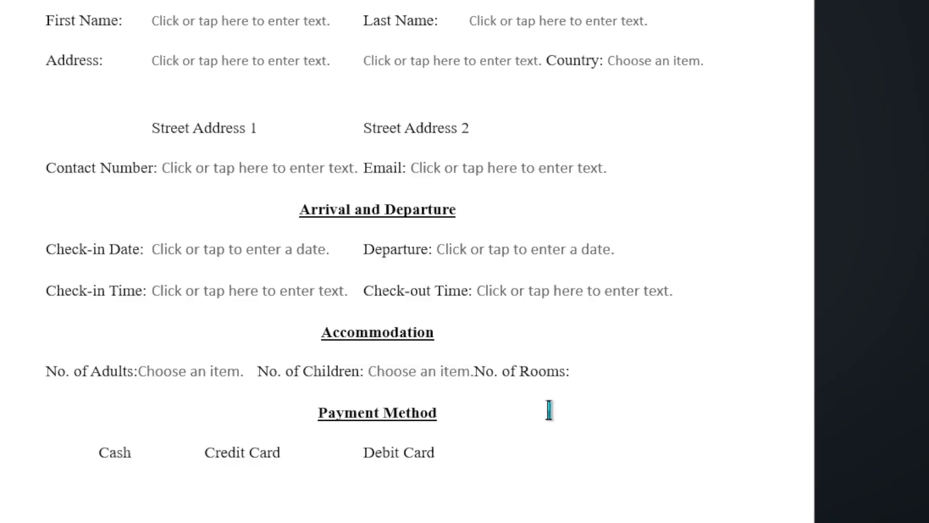
Insert a drop-down list content control after "No. of Rooms:" and adjust the spacing so the Accommodation row fits on one line
{"action": "key", "text": "Tab"}
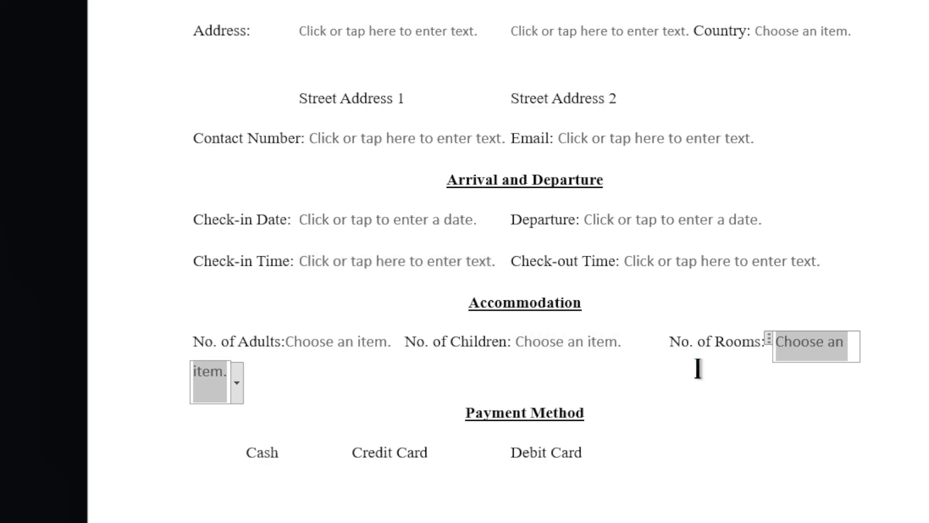
{"action": "double_click", "coordinate": [659, 348]}
{"action": "key", "text": "Delete"}
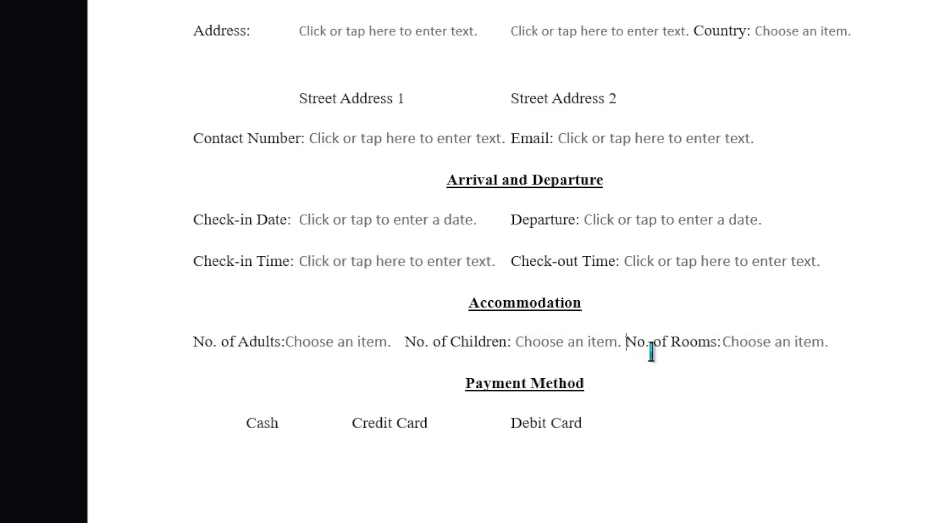
{"action": "left_click", "coordinate": [822, 349]}
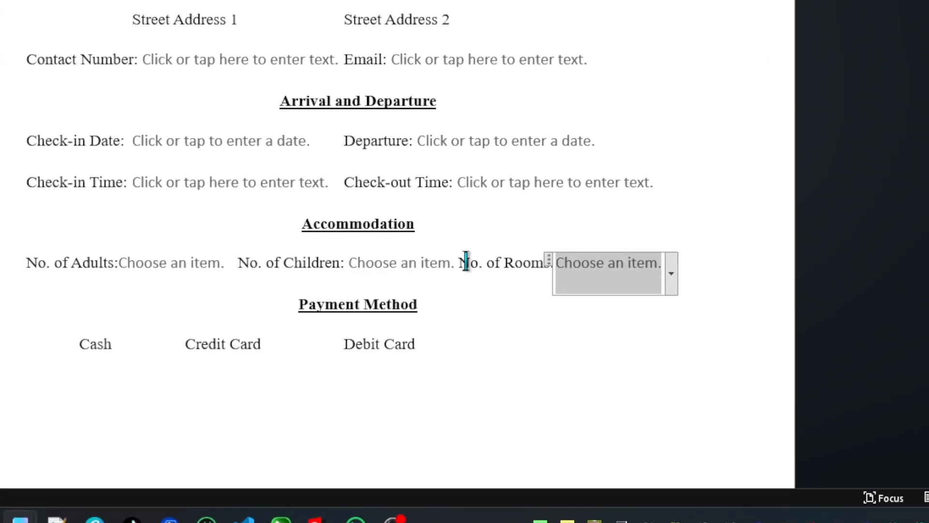
{"action": "left_click", "coordinate": [629, 343]}
{"action": "key", "text": "Tab"}
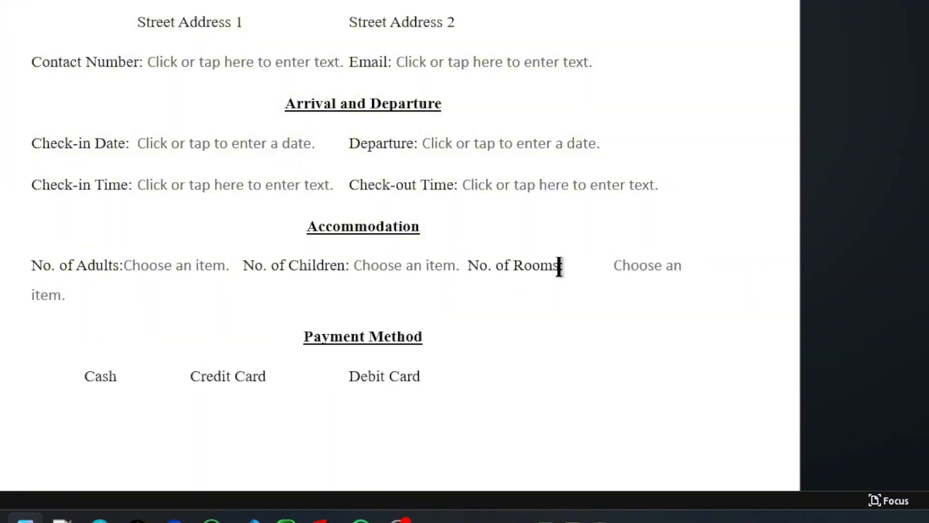
{"action": "left_click", "coordinate": [609, 285]}
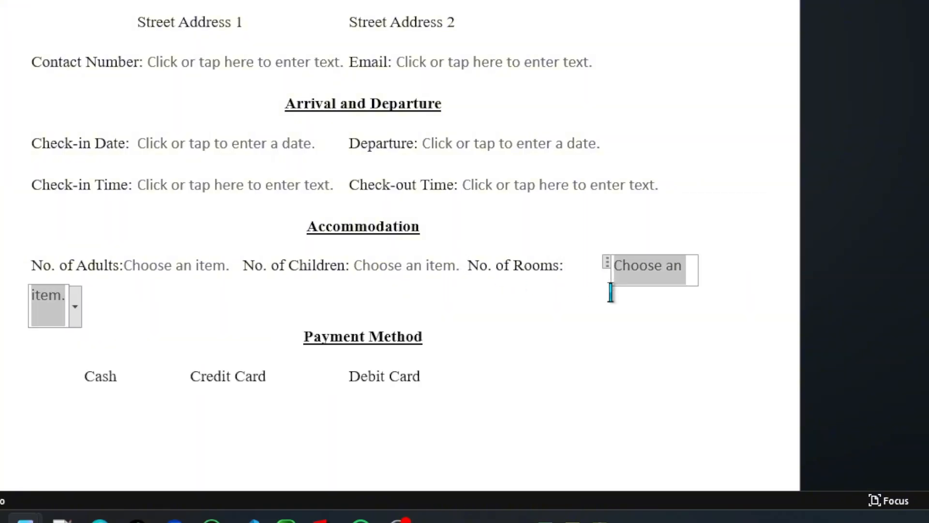
{"action": "left_click", "coordinate": [586, 275]}
{"action": "key", "text": "Delete"}
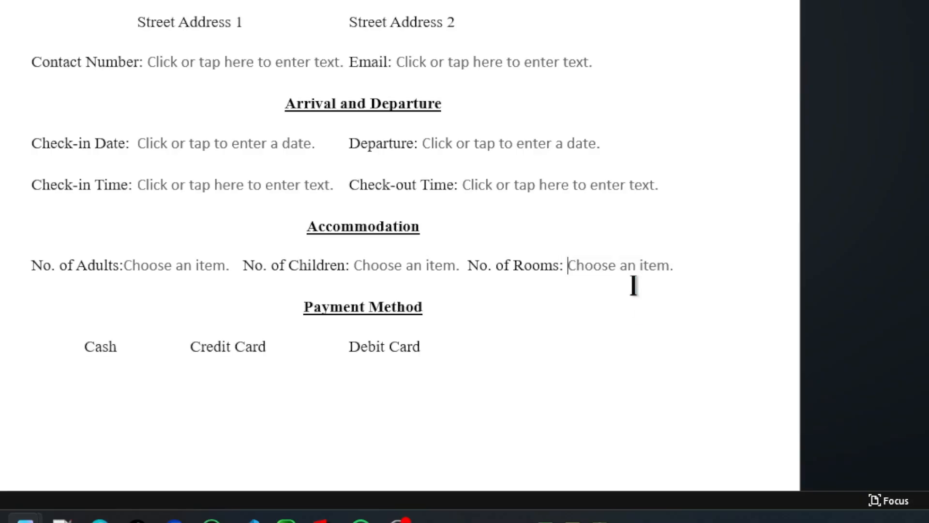
Title the "No. of Rooms:" drop-down list "No. of Room" and add the choices 1, 2, 3, 4 and 5
{"action": "left_click", "coordinate": [656, 264]}
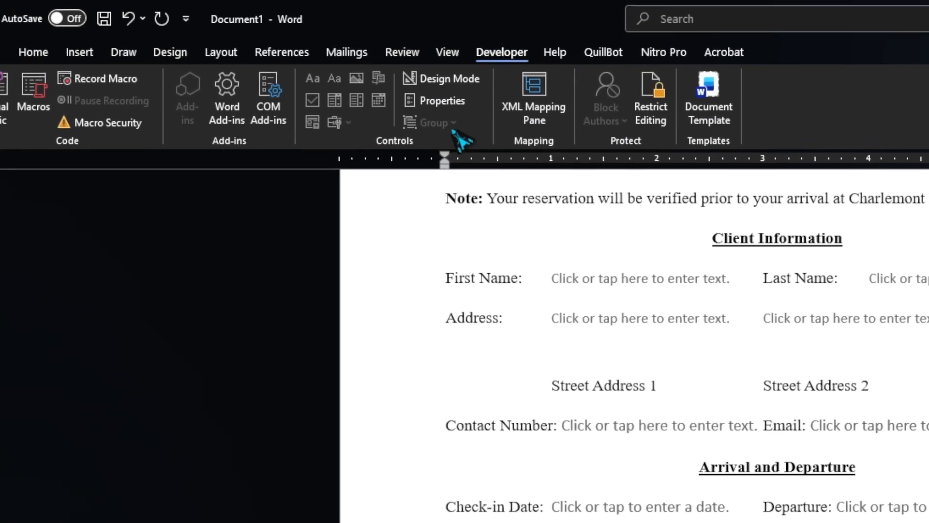
{"action": "left_click", "coordinate": [469, 110]}
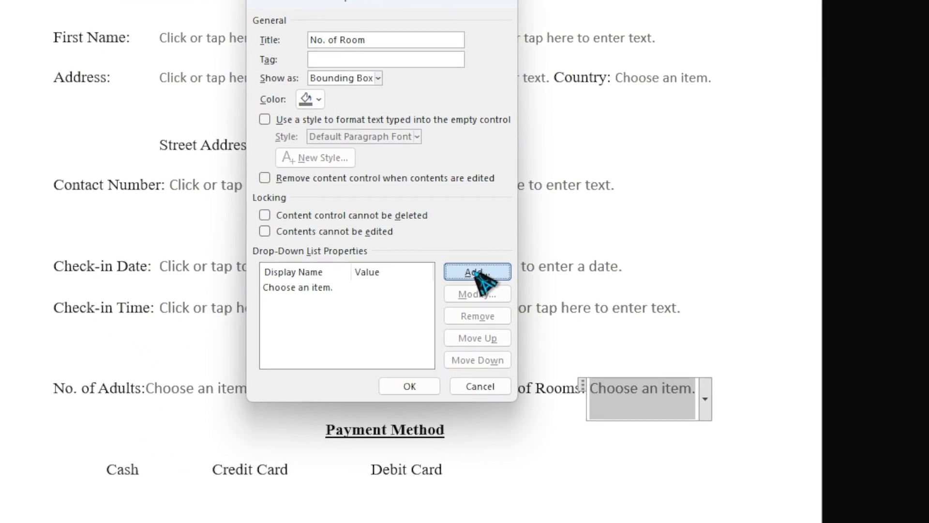
{"action": "left_click", "coordinate": [882, 513]}
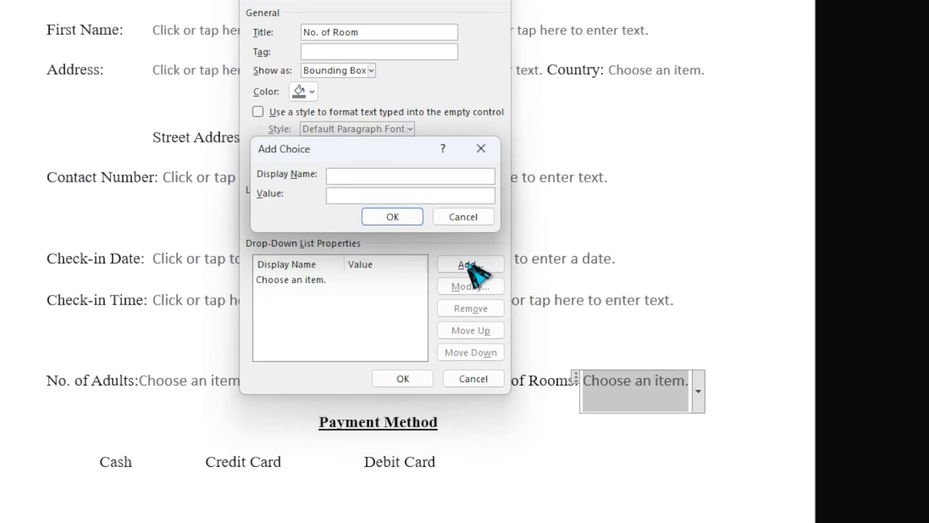
{"action": "type", "text": "1"}
{"action": "left_click", "coordinate": [416, 221]}
{"action": "left_click", "coordinate": [467, 266]}
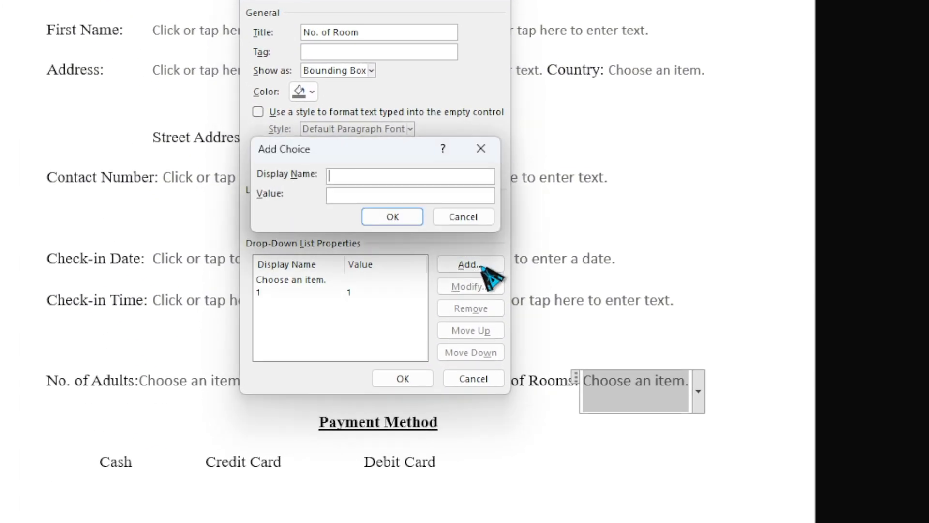
{"action": "type", "text": "2"}
{"action": "left_click", "coordinate": [400, 216]}
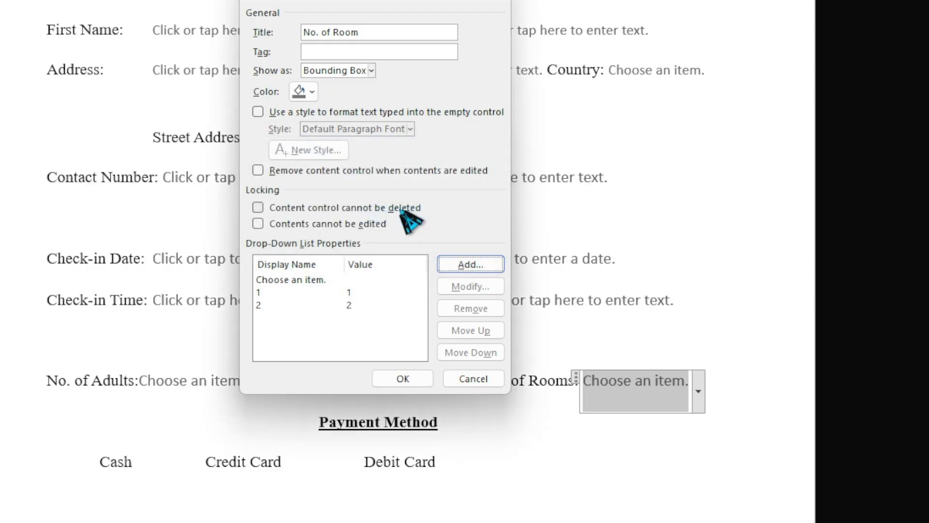
{"action": "left_click", "coordinate": [466, 265]}
{"action": "type", "text": "3"}
{"action": "left_click", "coordinate": [387, 218]}
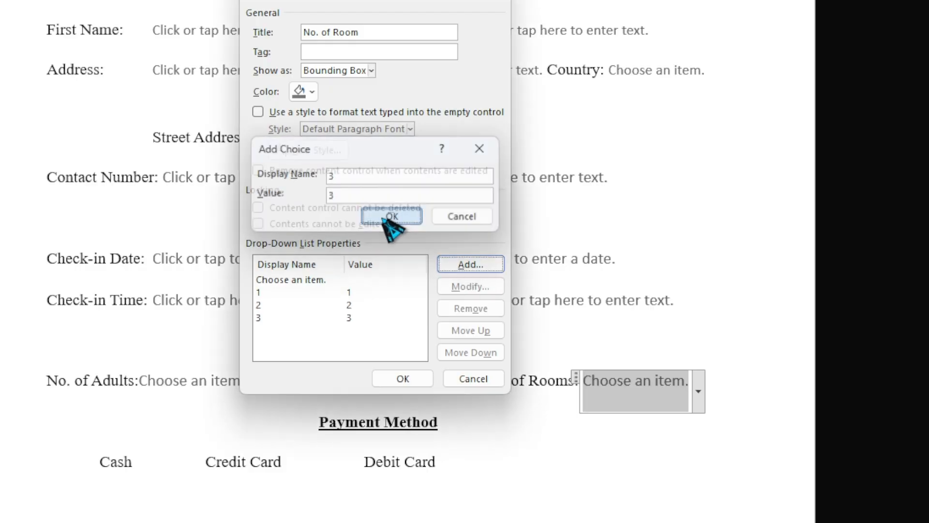
{"action": "left_click", "coordinate": [470, 266]}
{"action": "type", "text": "4"}
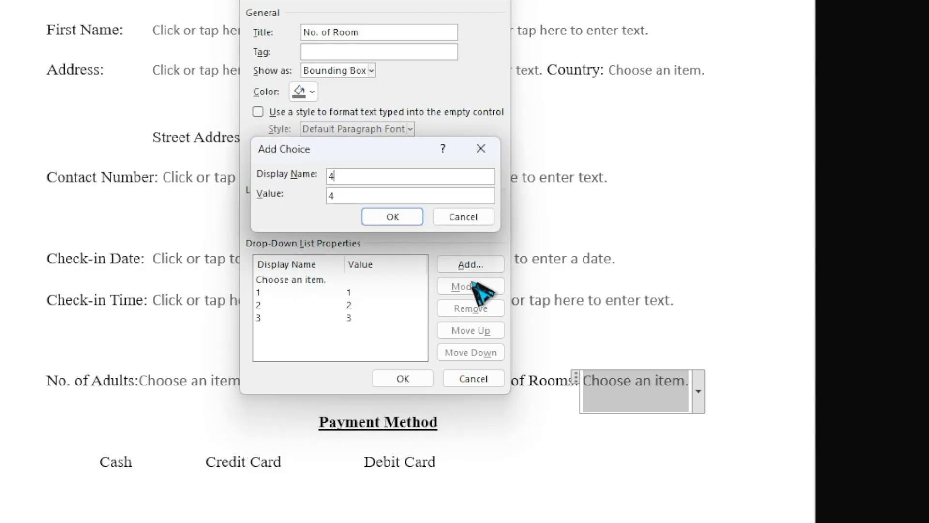
{"action": "left_click", "coordinate": [416, 217]}
{"action": "left_click", "coordinate": [477, 266]}
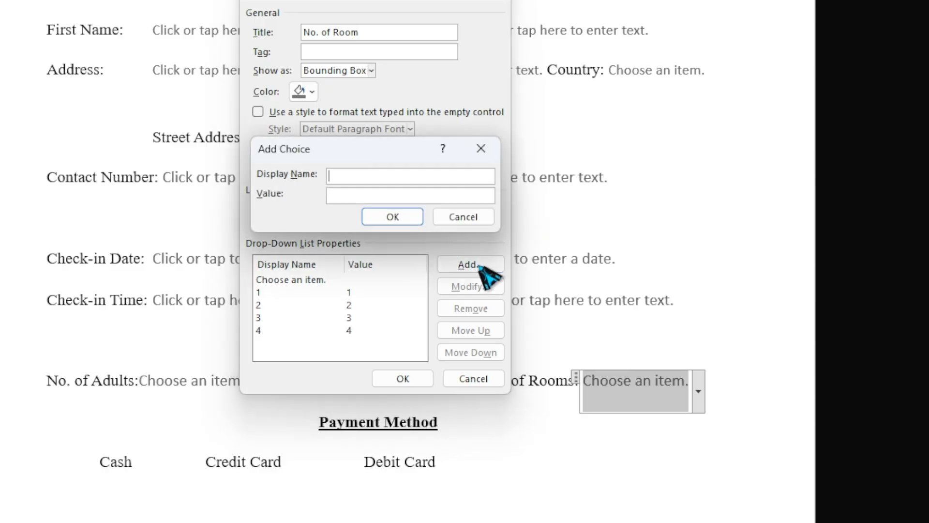
{"action": "type", "text": "5"}
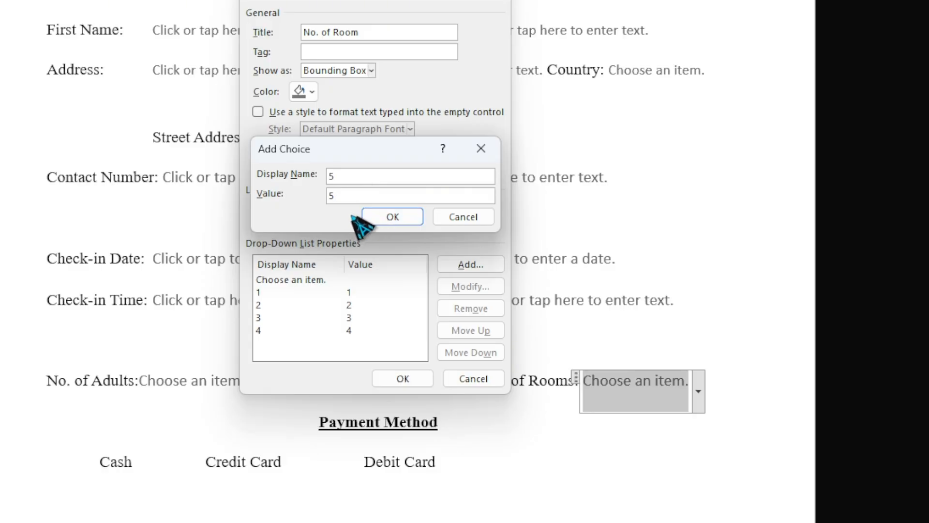
{"action": "left_click", "coordinate": [393, 217]}
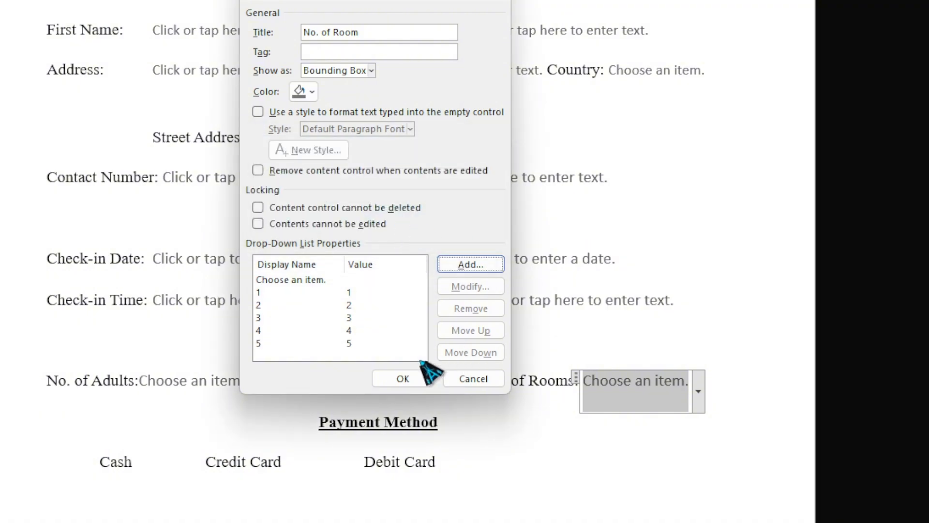
{"action": "left_click", "coordinate": [428, 377]}
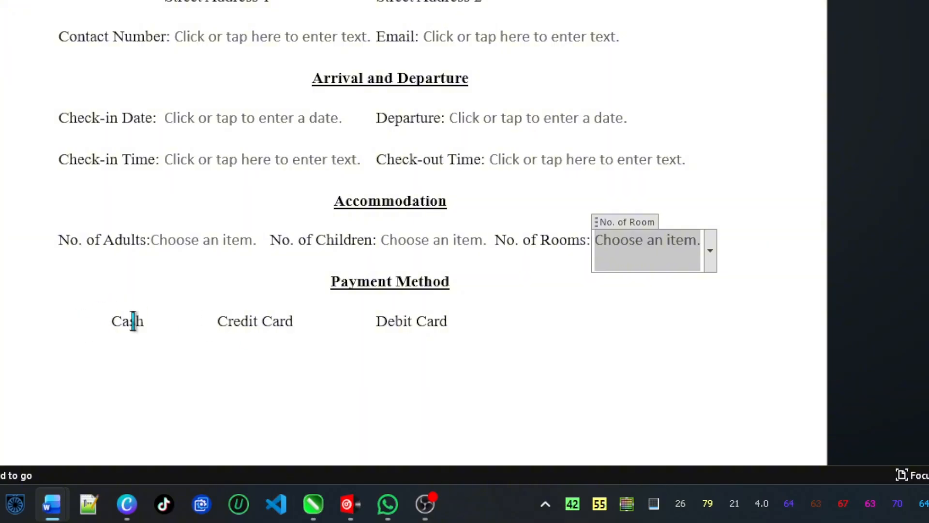
Add a colon after each of the payment labels "Cash", "Credit Card" and "Debit Card"
{"action": "left_click", "coordinate": [105, 324]}
{"action": "left_click", "coordinate": [156, 321]}
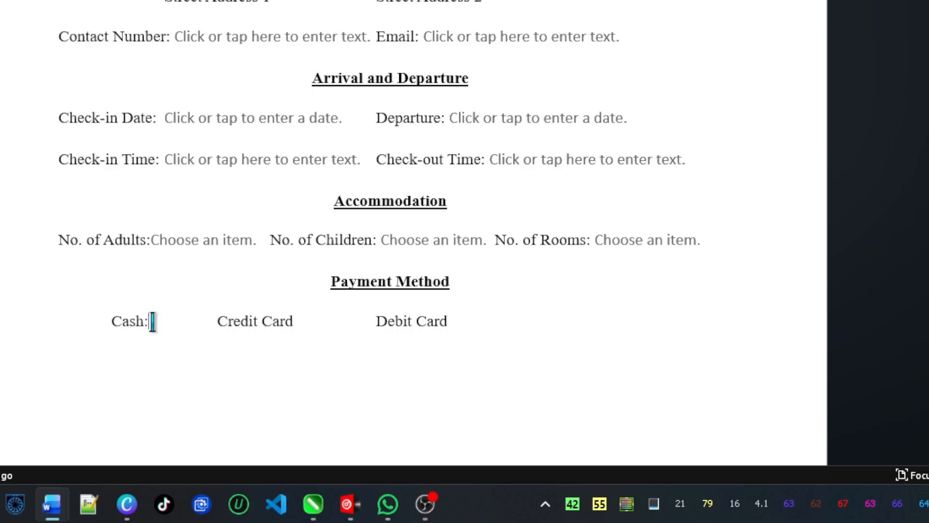
{"action": "left_click", "coordinate": [305, 323]}
{"action": "type", "text": ":"}
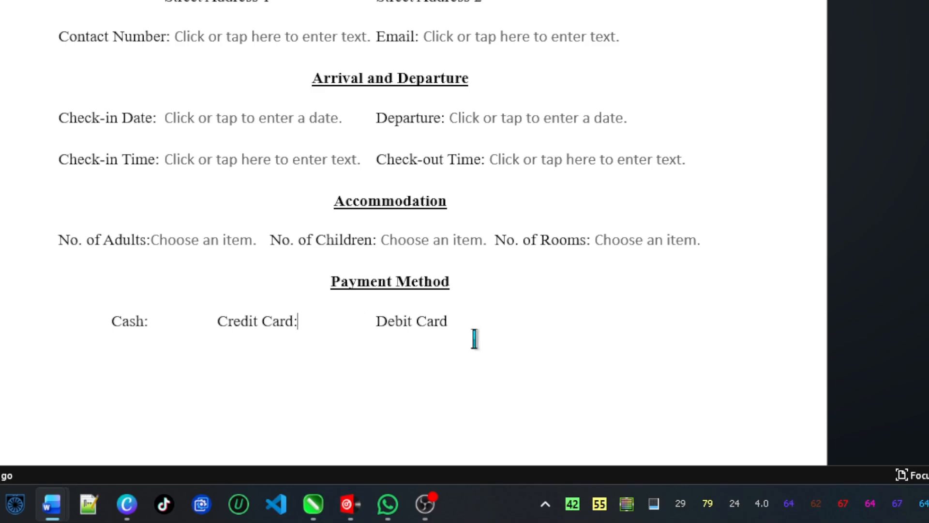
{"action": "left_click", "coordinate": [454, 321]}
{"action": "type", "text": ":"}
Insert a check box content control after each of "Cash:", "Credit Card:" and "Debit Card:" under Payment Method
{"action": "left_click", "coordinate": [166, 320]}
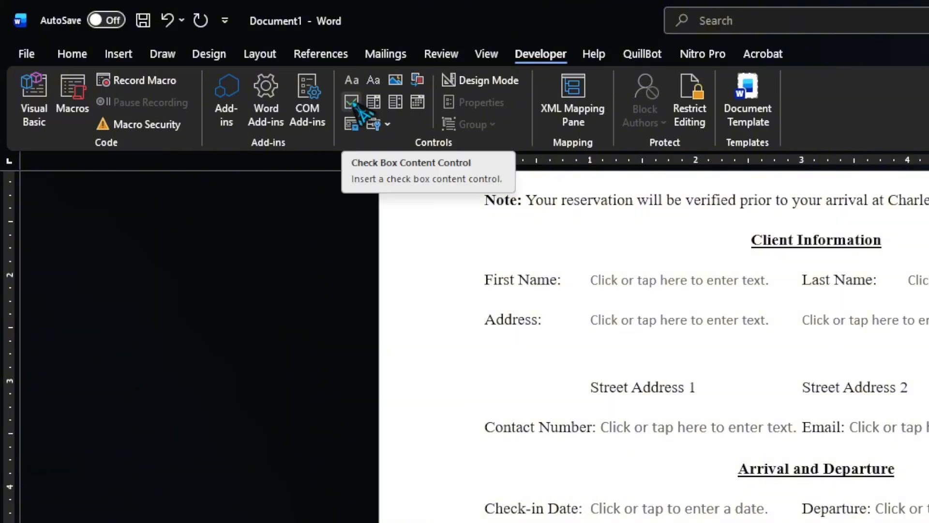
{"action": "left_click", "coordinate": [353, 106]}
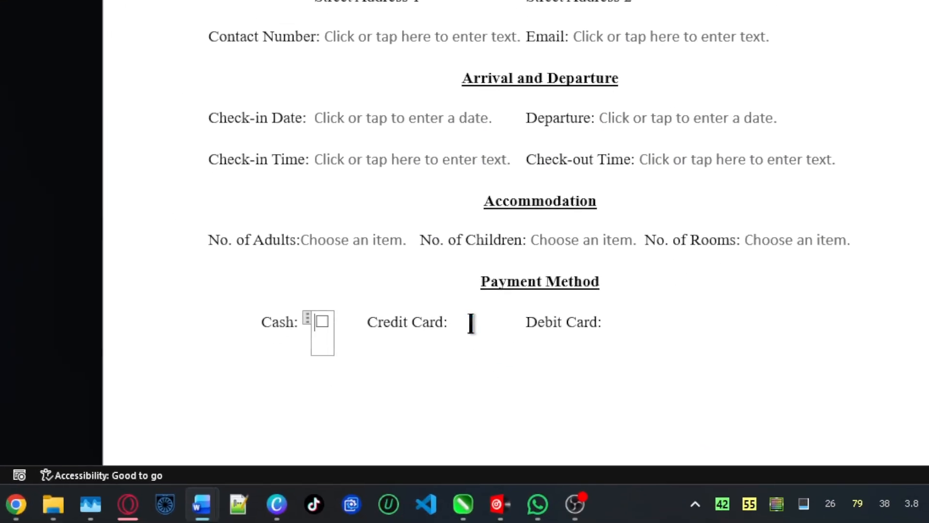
{"action": "left_click", "coordinate": [469, 322]}
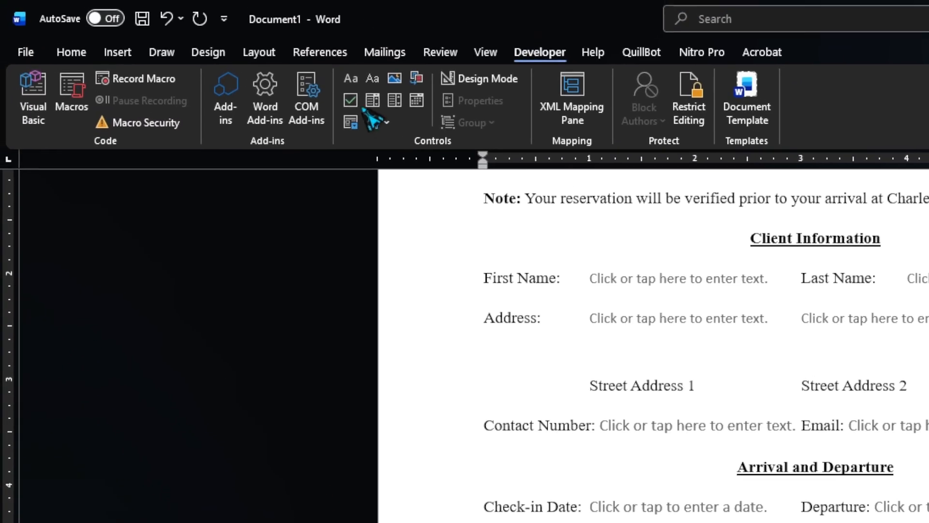
{"action": "left_click", "coordinate": [375, 103]}
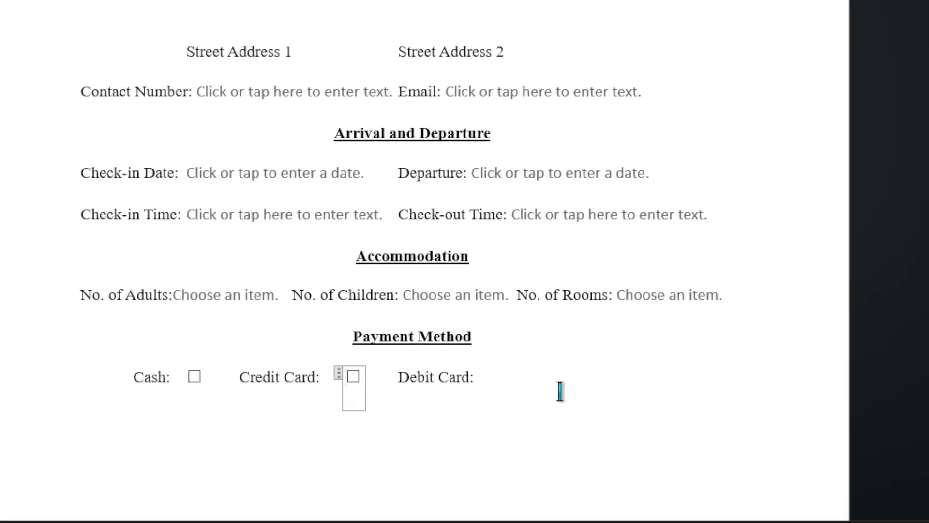
{"action": "left_click", "coordinate": [505, 384]}
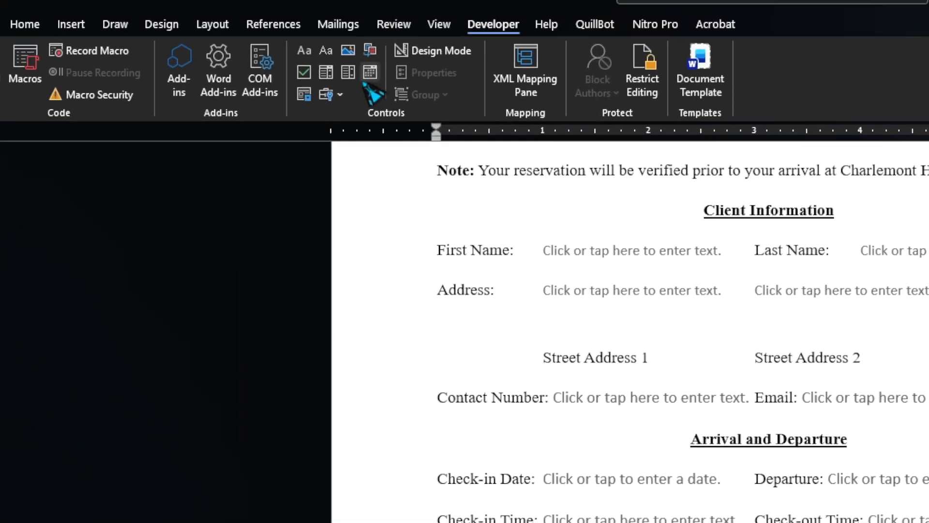
{"action": "left_click", "coordinate": [305, 73]}
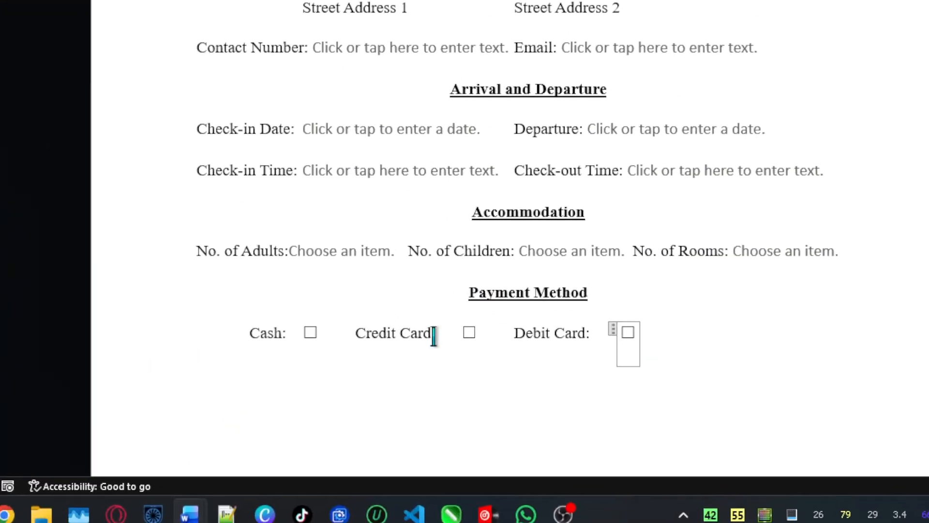
Set the title of the check box content control after "Cash:" to "Cash"
{"action": "left_click", "coordinate": [317, 333]}
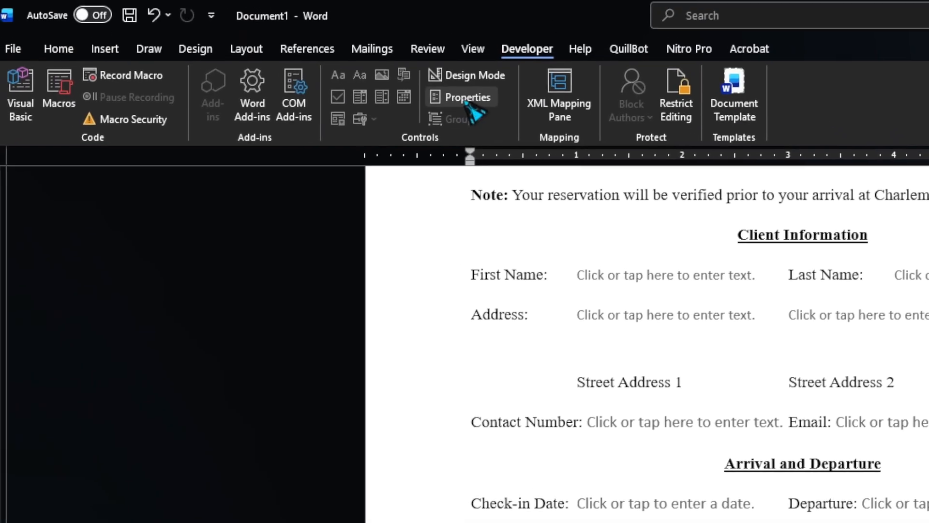
{"action": "left_click", "coordinate": [467, 102]}
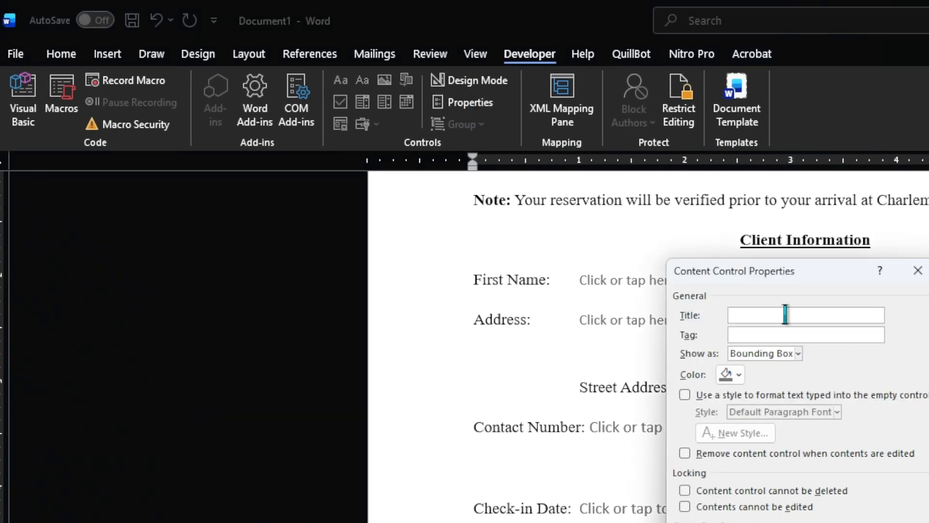
{"action": "type", "text": "Cash"}
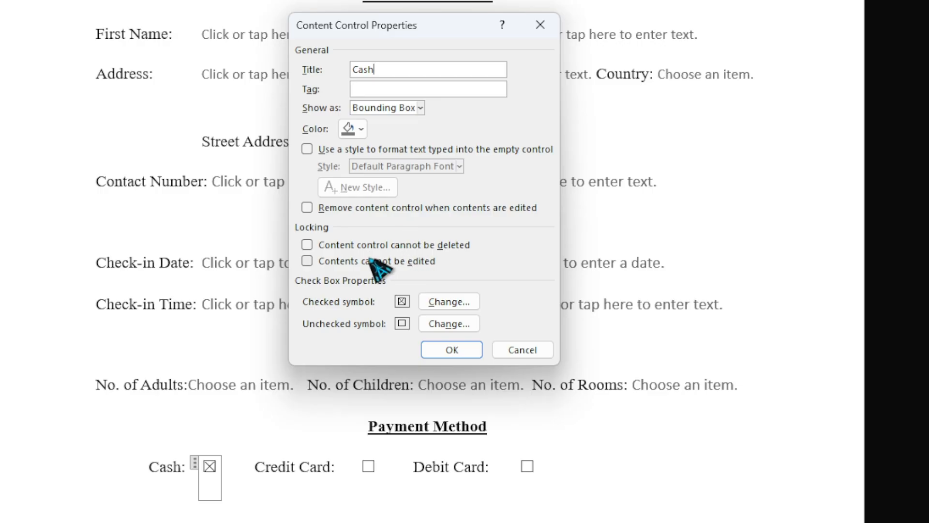
{"action": "left_click", "coordinate": [455, 302]}
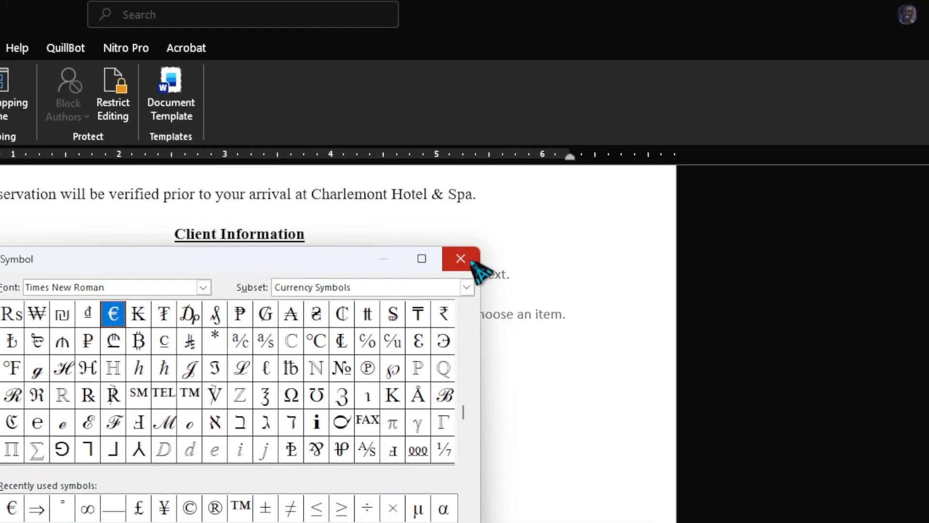
{"action": "left_click", "coordinate": [457, 262]}
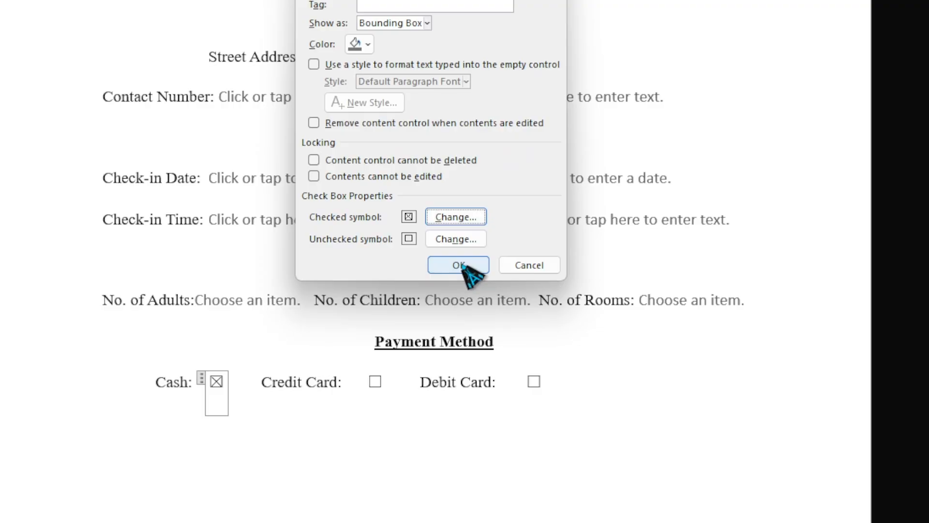
{"action": "left_click", "coordinate": [458, 265]}
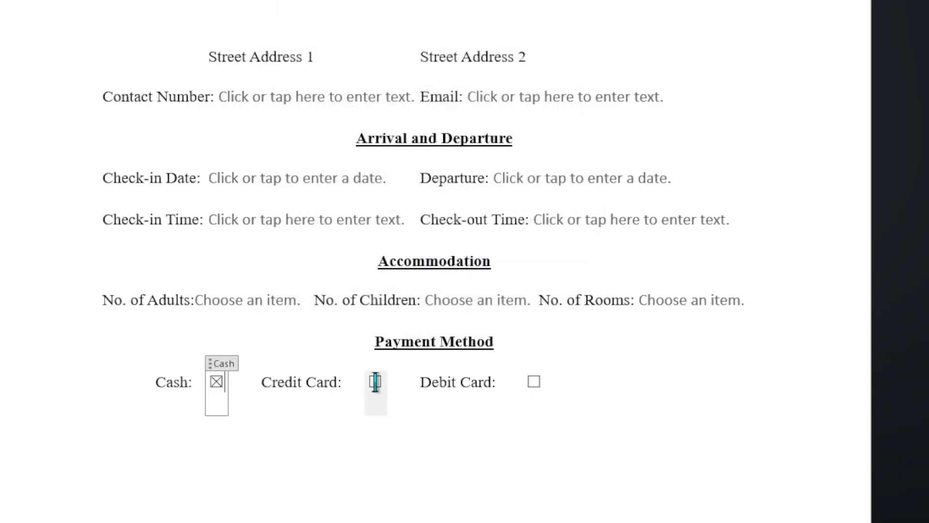
Test the Cash and Credit Card check boxes by ticking and clearing them
{"action": "left_click", "coordinate": [375, 381]}
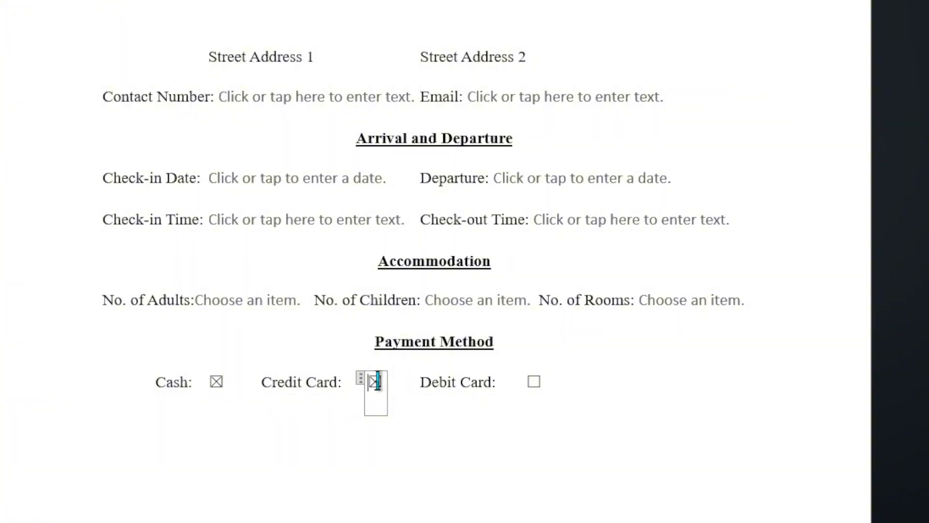
{"action": "left_click", "coordinate": [375, 381]}
{"action": "left_click", "coordinate": [216, 381]}
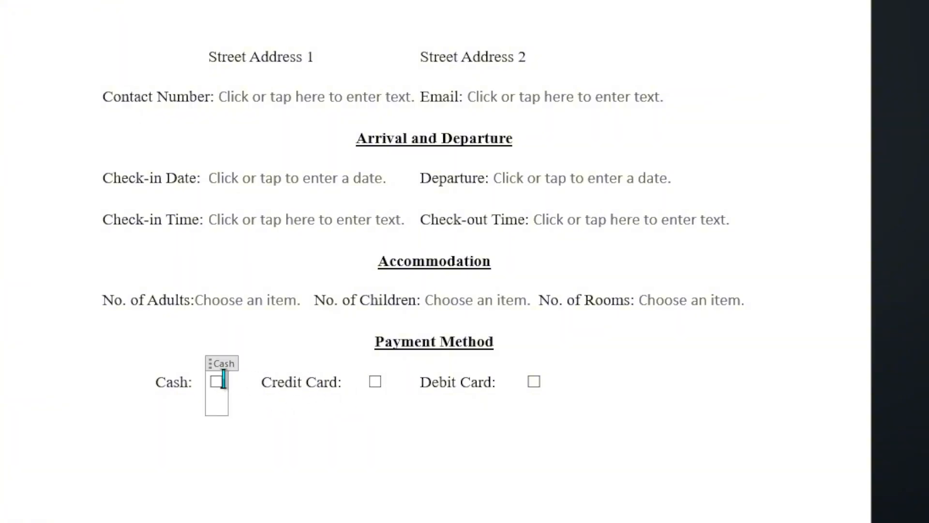
{"action": "left_click", "coordinate": [377, 382]}
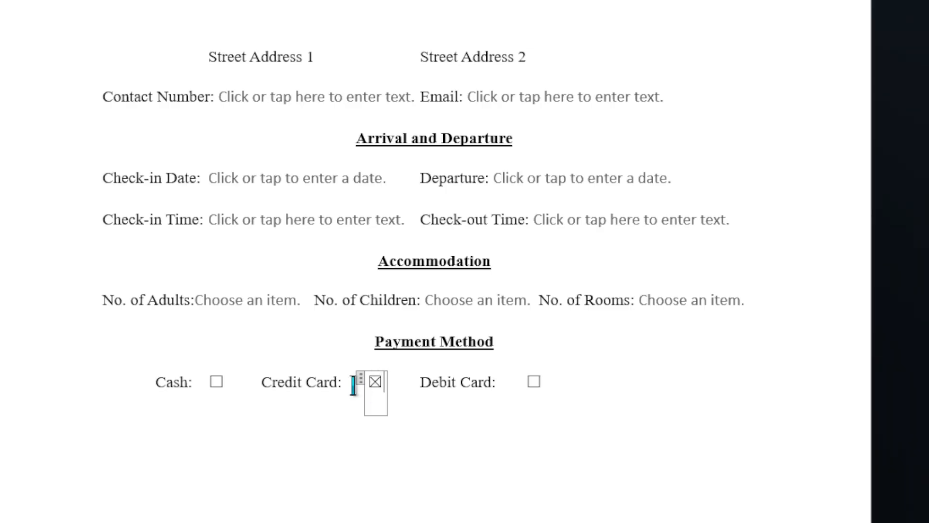
{"action": "left_click", "coordinate": [217, 383]}
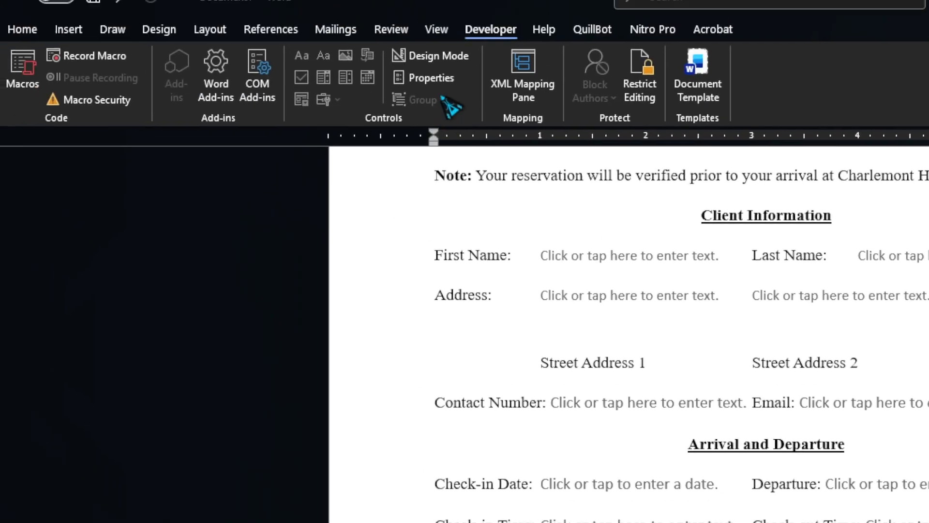
{"action": "left_click", "coordinate": [467, 107]}
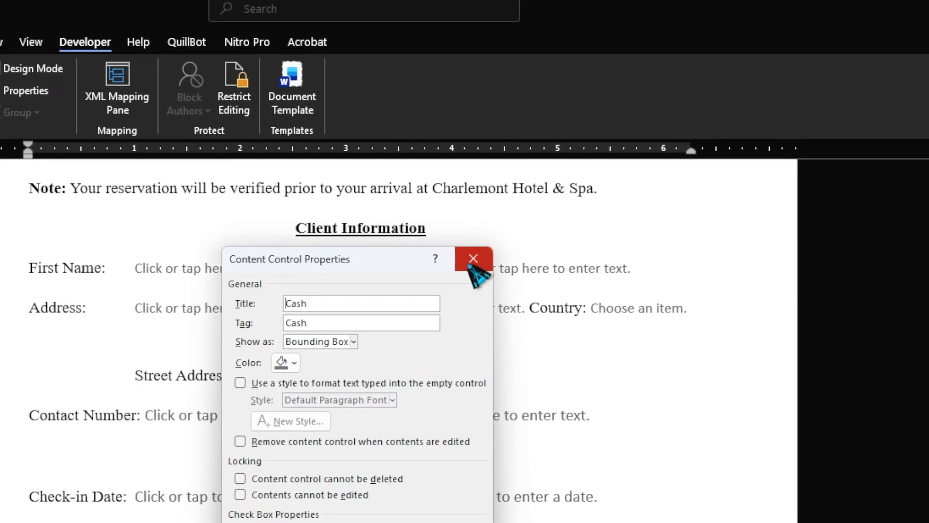
{"action": "left_click", "coordinate": [474, 259]}
{"action": "left_click", "coordinate": [464, 325]}
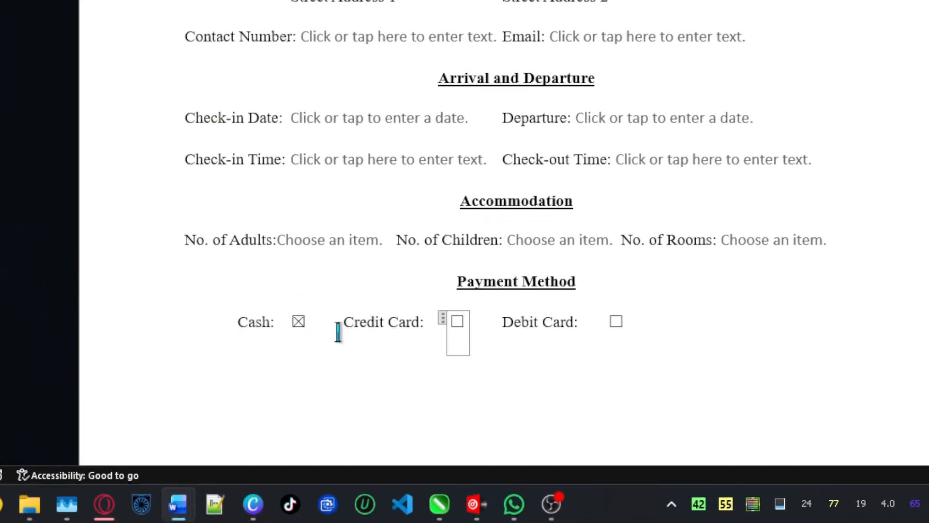
Clear the Cash check box and set the title of the check box content control after "Credit Card:" to "Credit Card"
{"action": "left_click", "coordinate": [299, 322]}
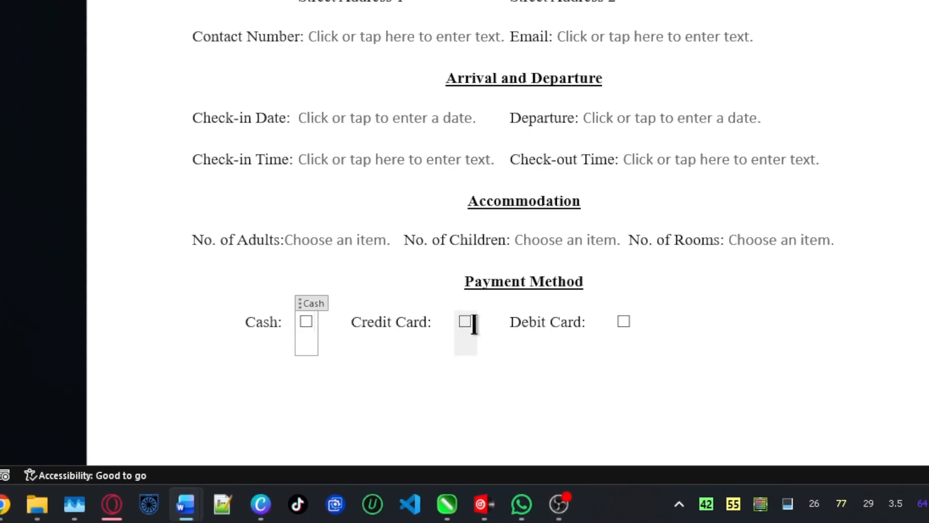
{"action": "left_click", "coordinate": [463, 322]}
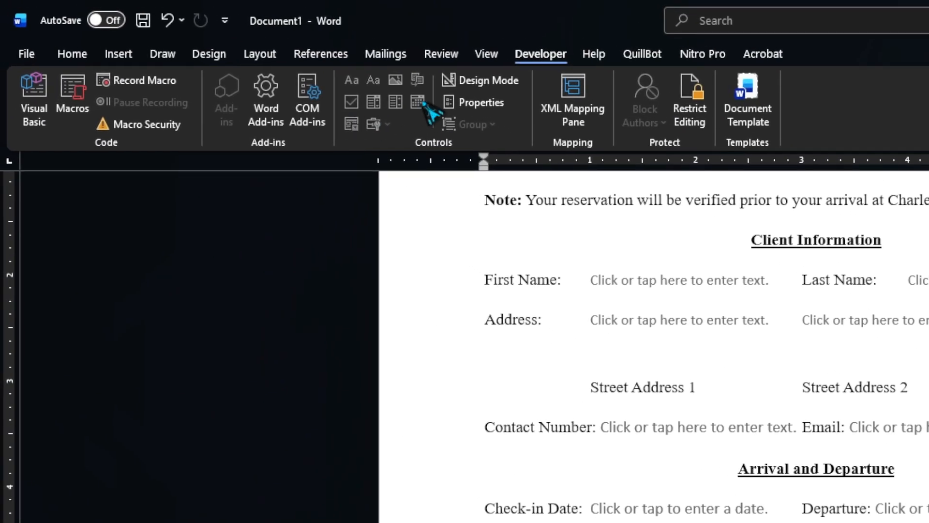
{"action": "left_click", "coordinate": [465, 104]}
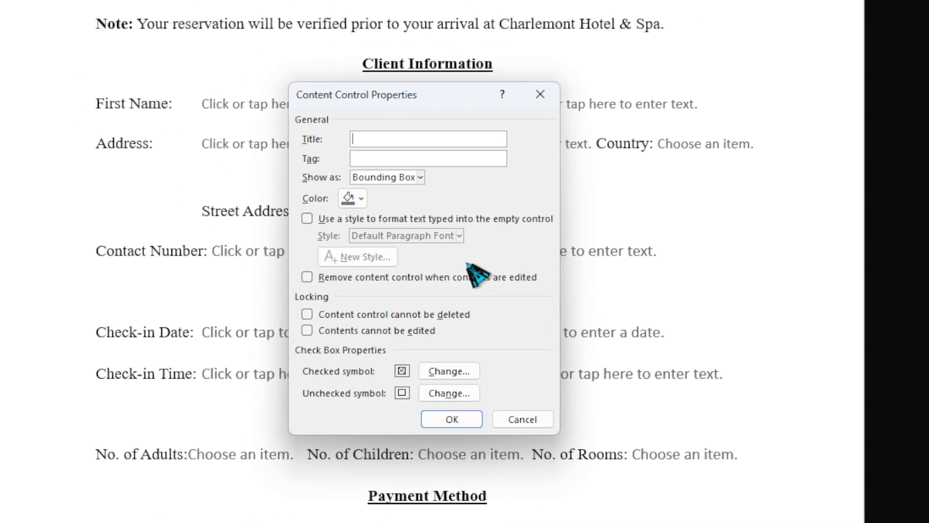
{"action": "type", "text": "Credit Card"}
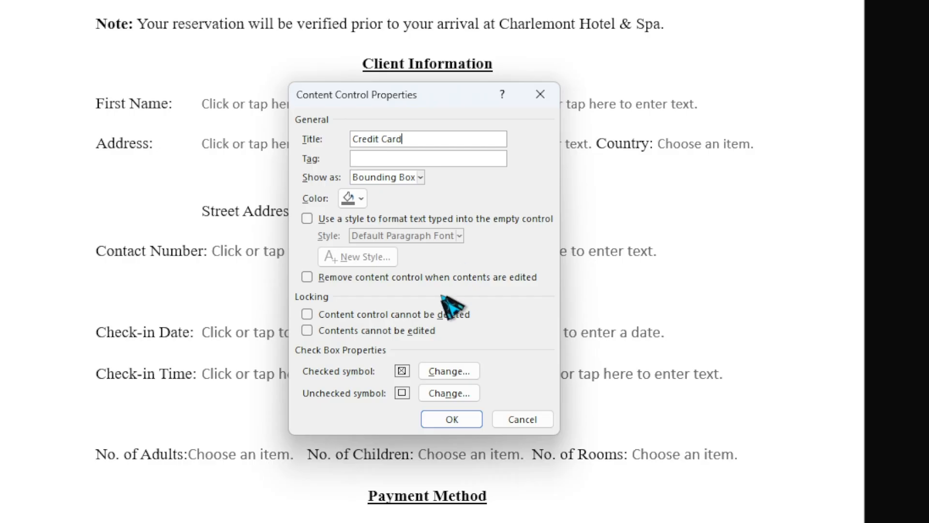
{"action": "left_click", "coordinate": [452, 419]}
Set the title of the check box content control after "Debit Card:" to "Debit Card" and leave both card check boxes cleared
{"action": "left_click", "coordinate": [460, 322]}
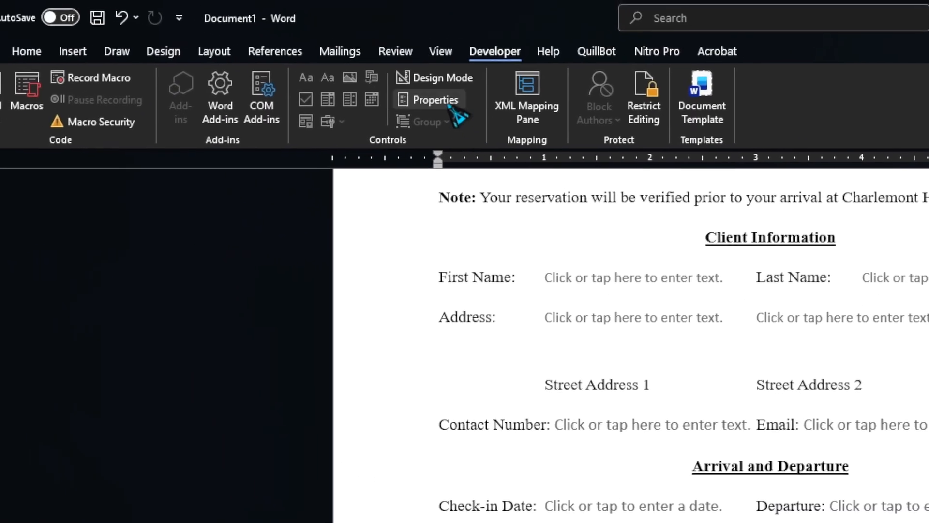
{"action": "left_click", "coordinate": [450, 102]}
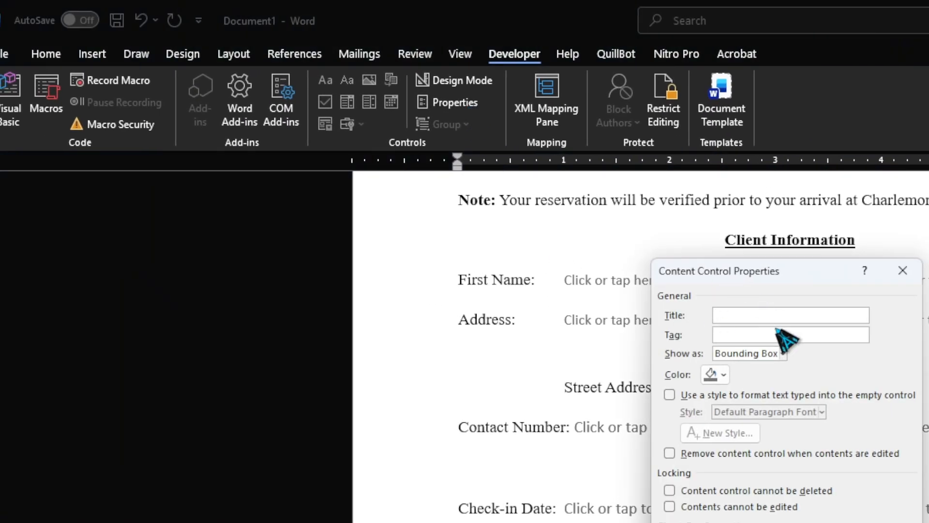
{"action": "type", "text": "Debit Card"}
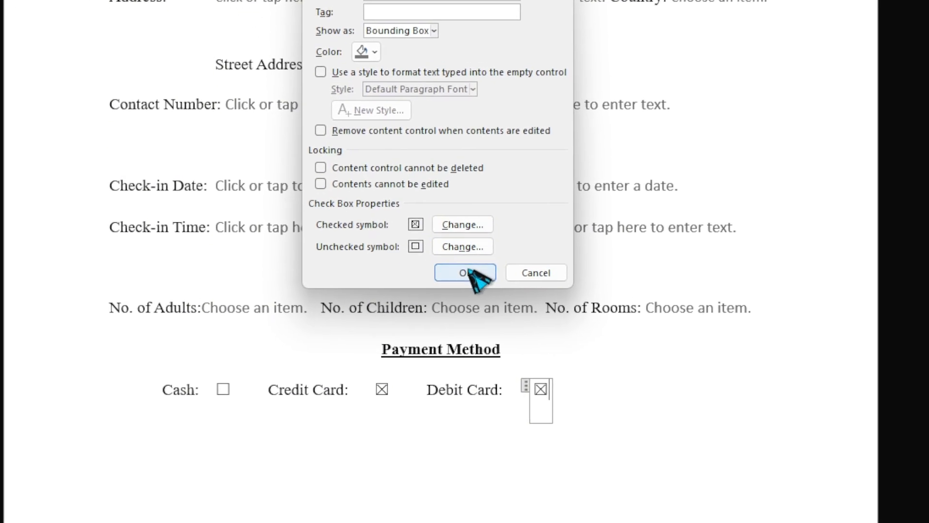
{"action": "left_click", "coordinate": [465, 273]}
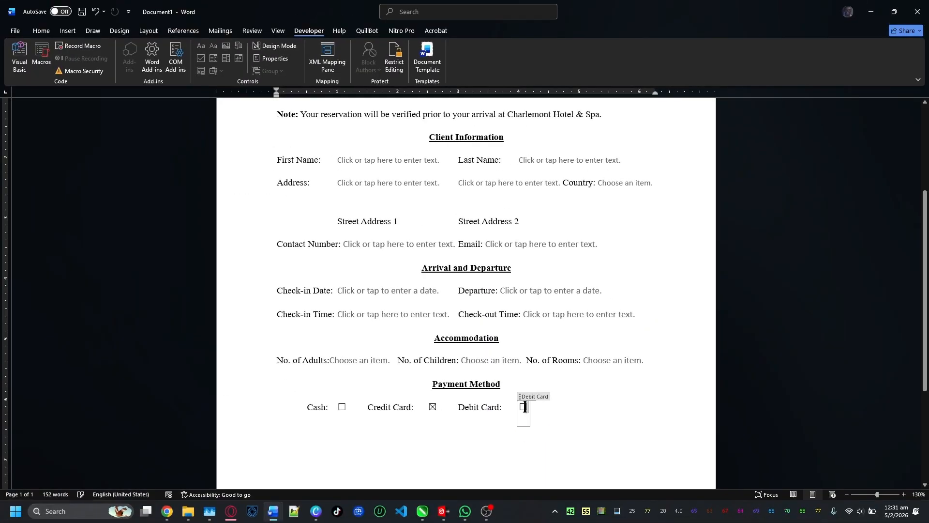
{"action": "left_click", "coordinate": [432, 407]}
Enter the slogan “Taste the treasure of a lifetime” in quotation marks in the page footer
{"action": "scroll", "coordinate": [525, 344], "scroll_direction": "down", "scroll_amount": 3}
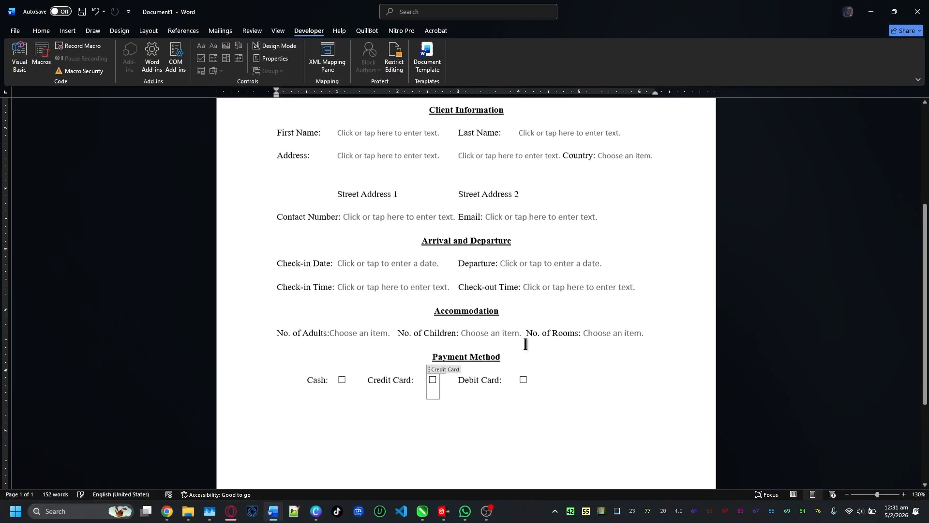
{"action": "scroll", "coordinate": [525, 344], "scroll_direction": "down", "scroll_amount": 3}
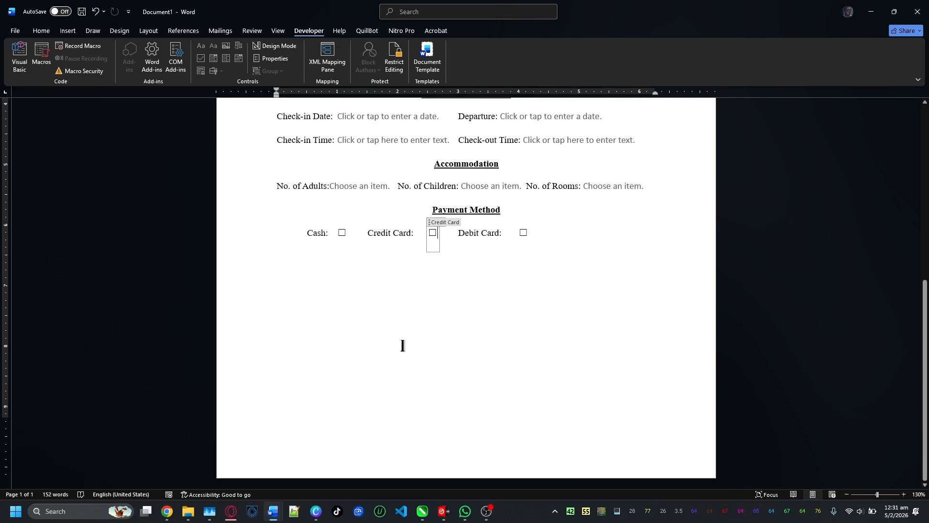
{"action": "left_click", "coordinate": [49, 32]}
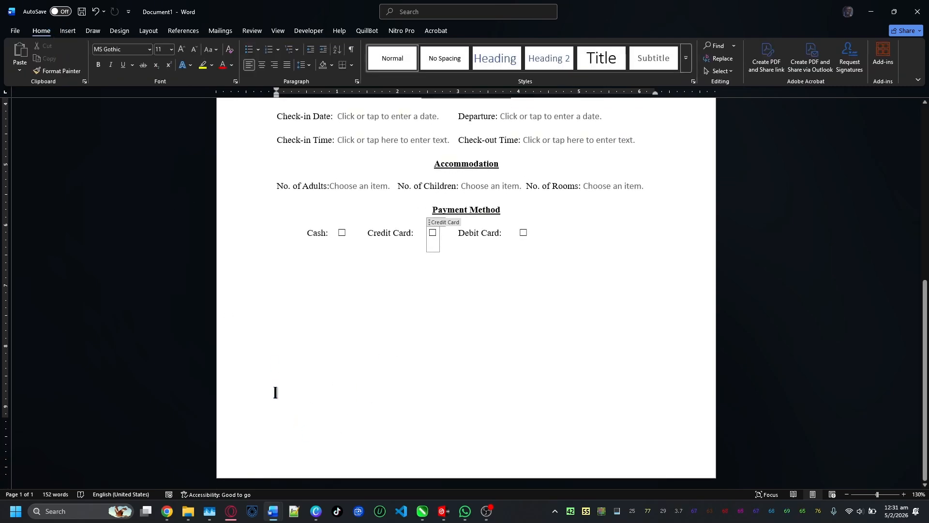
{"action": "double_click", "coordinate": [343, 455]}
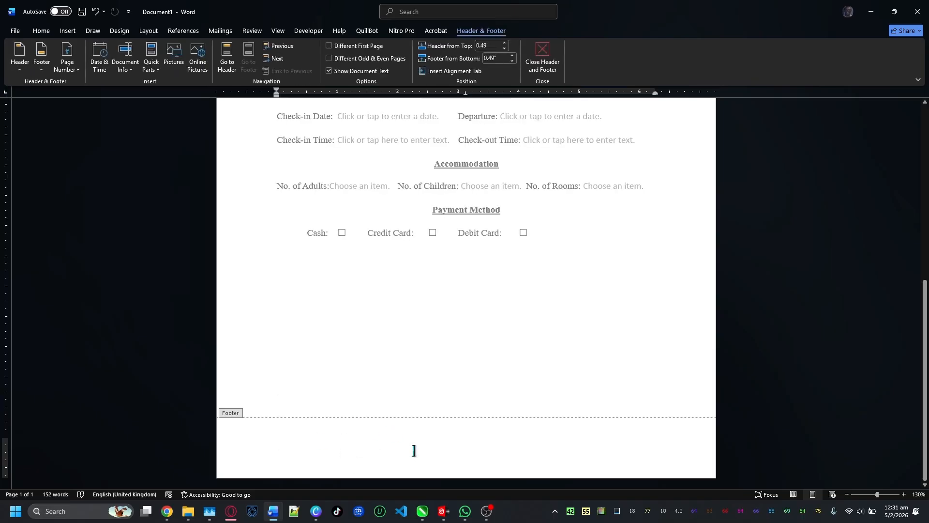
{"action": "type", "text": "..."}
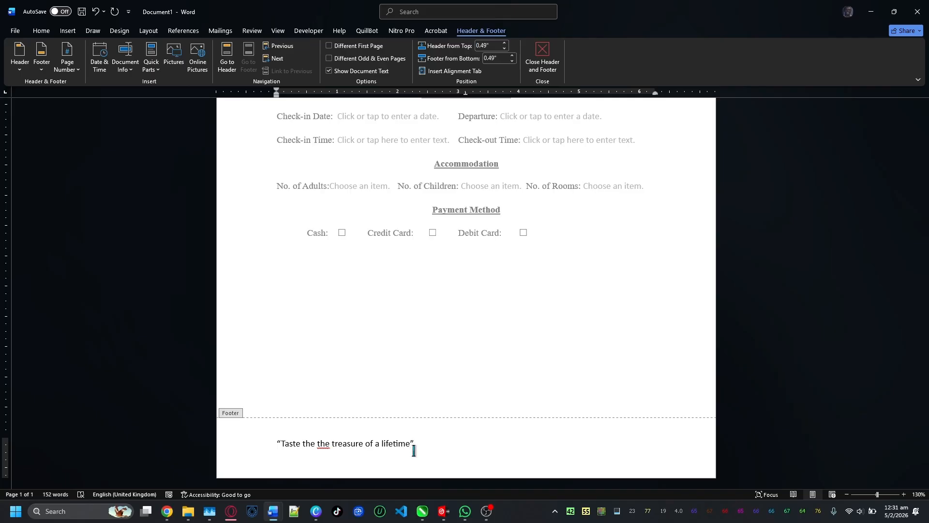
{"action": "double_click", "coordinate": [323, 444]}
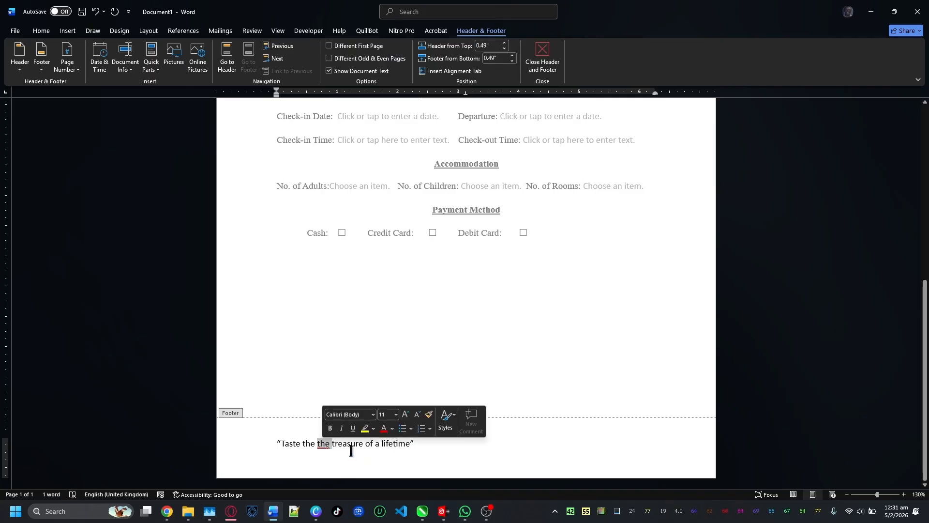
{"action": "key", "text": "BackSpace"}
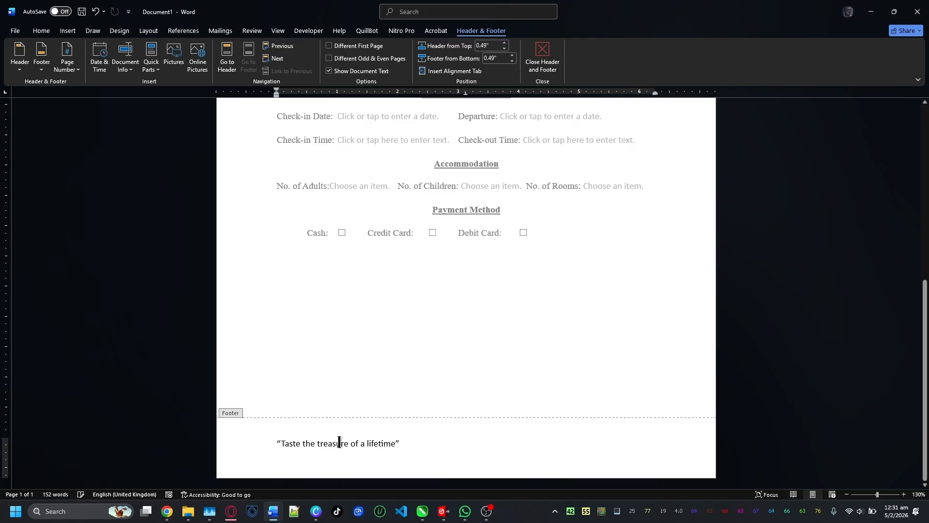
Format the footer slogan in bold italic at 16 pt
{"action": "left_click", "coordinate": [255, 445]}
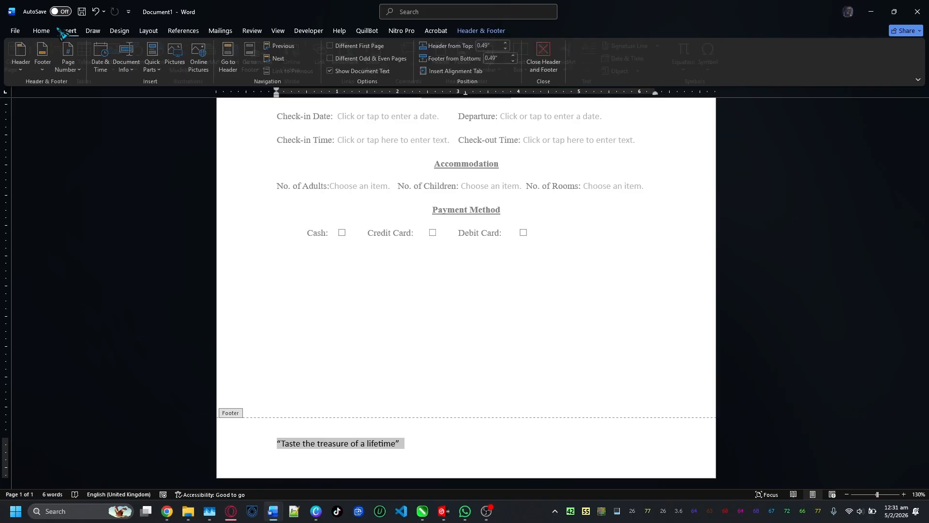
{"action": "left_click", "coordinate": [41, 31]}
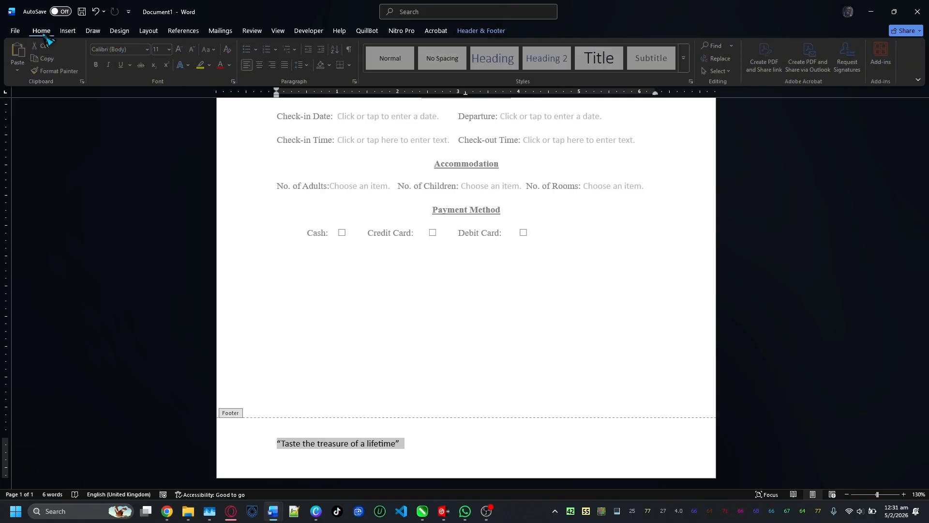
{"action": "left_click", "coordinate": [112, 64]}
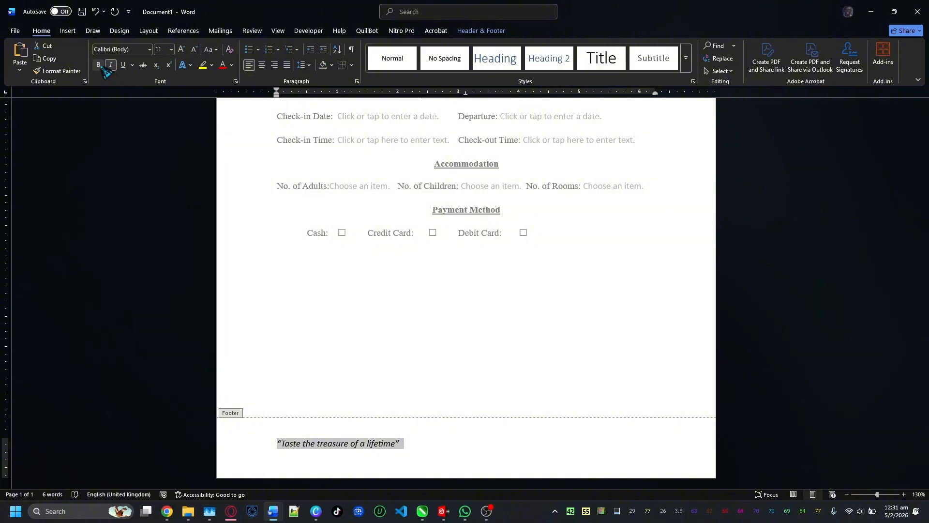
{"action": "left_click", "coordinate": [100, 64]}
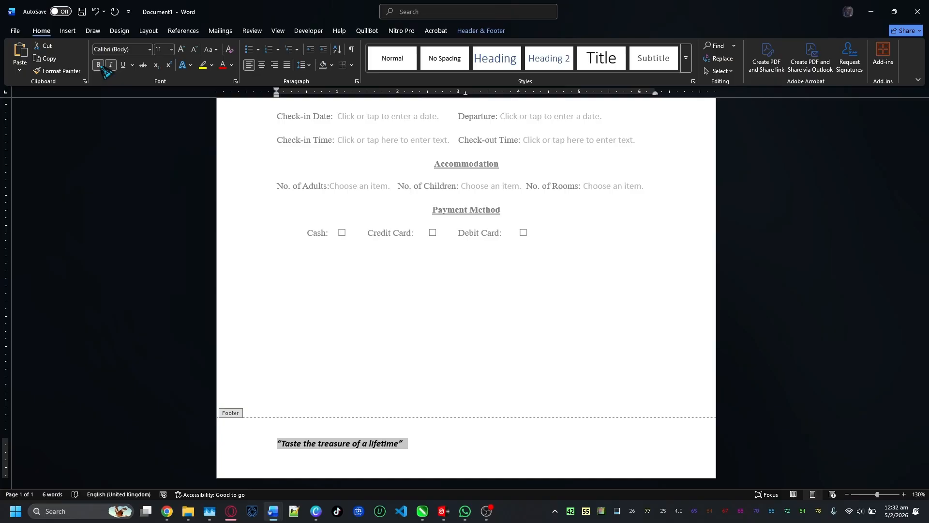
{"action": "left_click", "coordinate": [171, 50]}
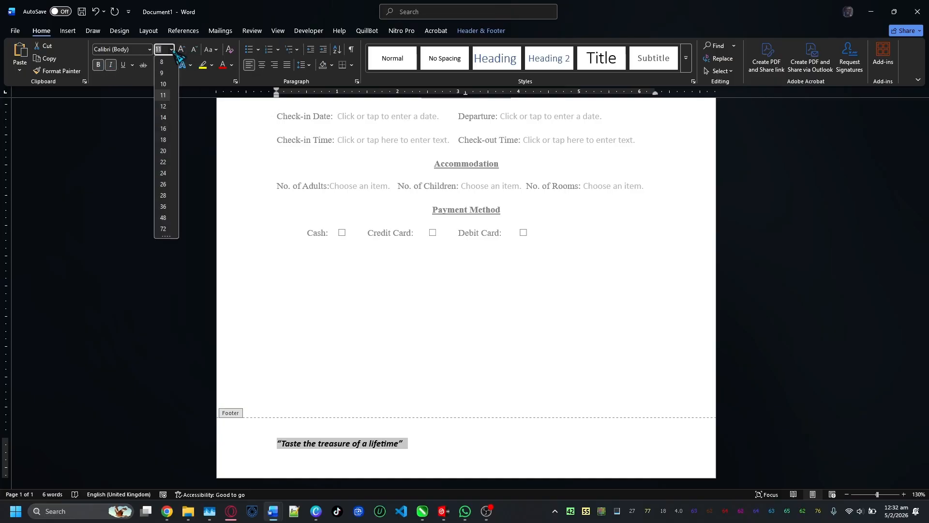
{"action": "left_click", "coordinate": [165, 127]}
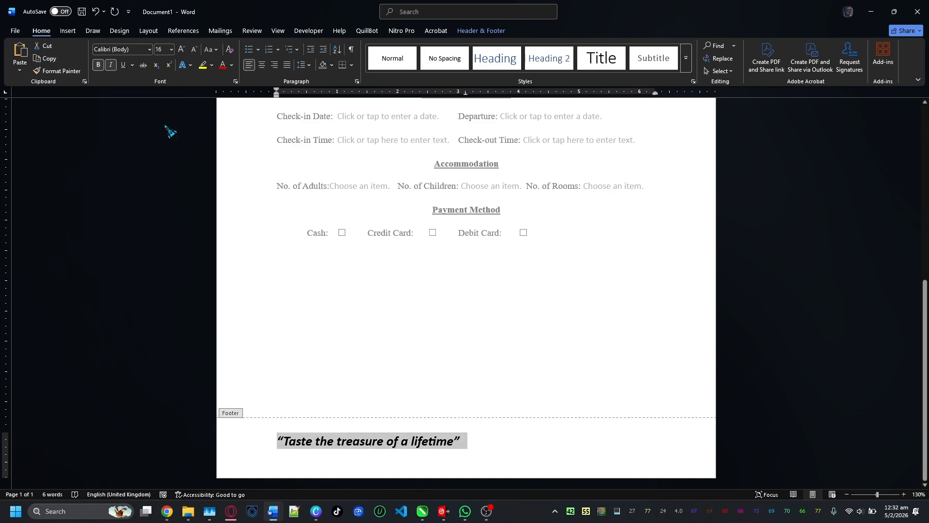
Set the footer slogan in Times New Roman, centre it and return to the document body
{"action": "left_click", "coordinate": [150, 50]}
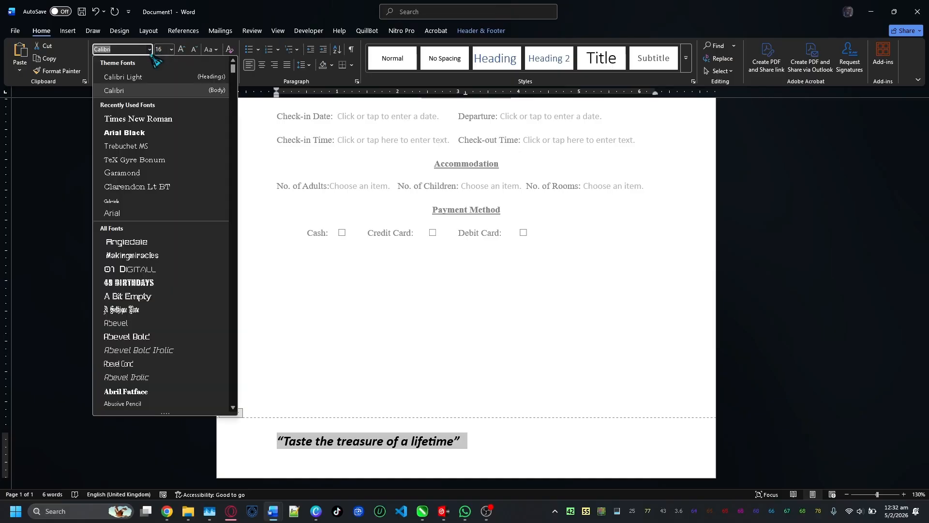
{"action": "left_click", "coordinate": [164, 125]}
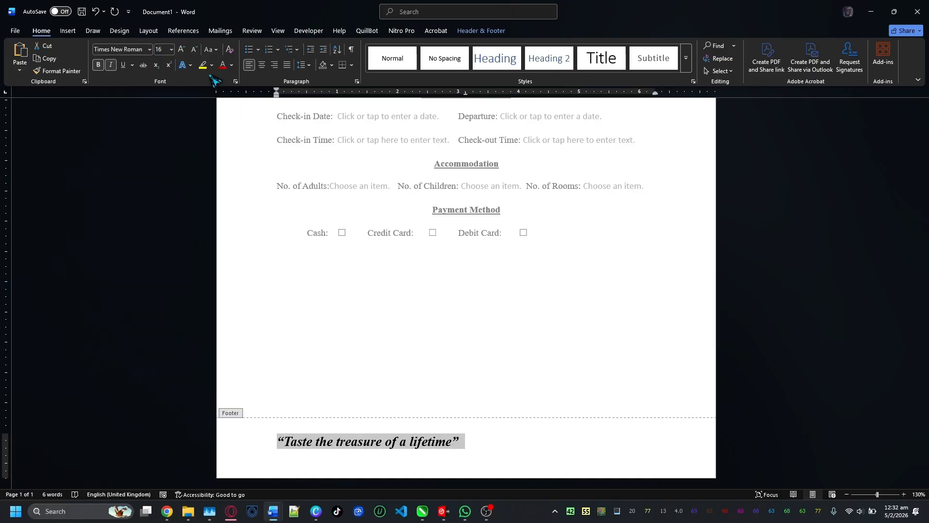
{"action": "left_click", "coordinate": [262, 65]}
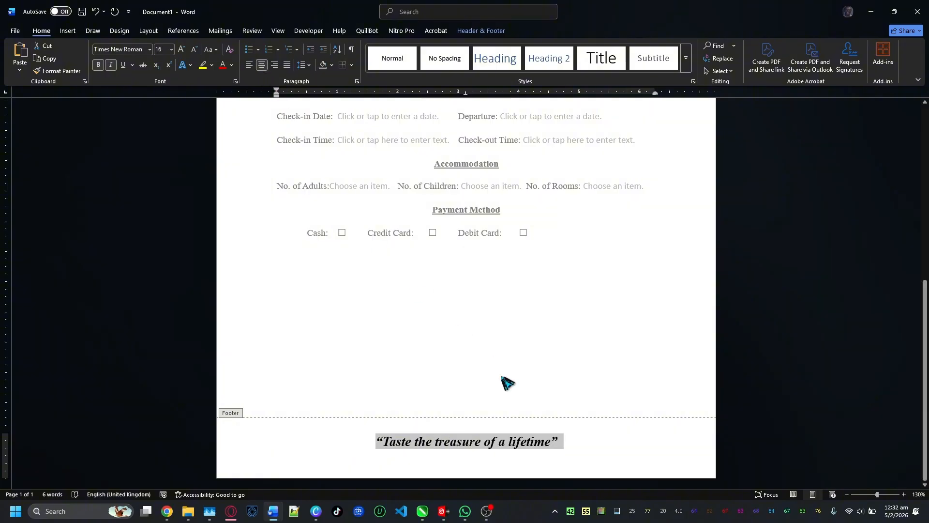
{"action": "left_click", "coordinate": [603, 442]}
{"action": "double_click", "coordinate": [571, 327]}
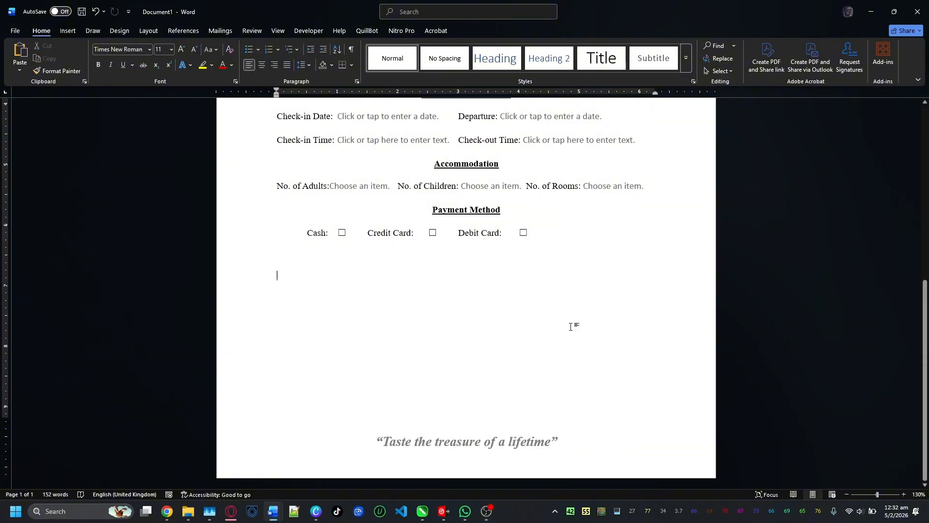
Move the header's hotel name and contact text box and the building icon down to just above the Reservation Form title
{"action": "scroll", "coordinate": [571, 327], "scroll_direction": "up", "scroll_amount": 5}
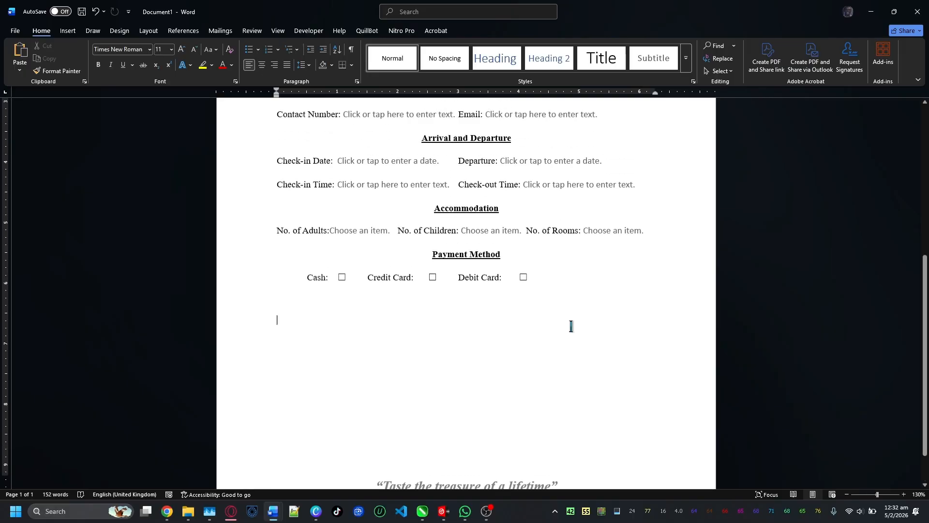
{"action": "scroll", "coordinate": [571, 327], "scroll_direction": "up", "scroll_amount": 2}
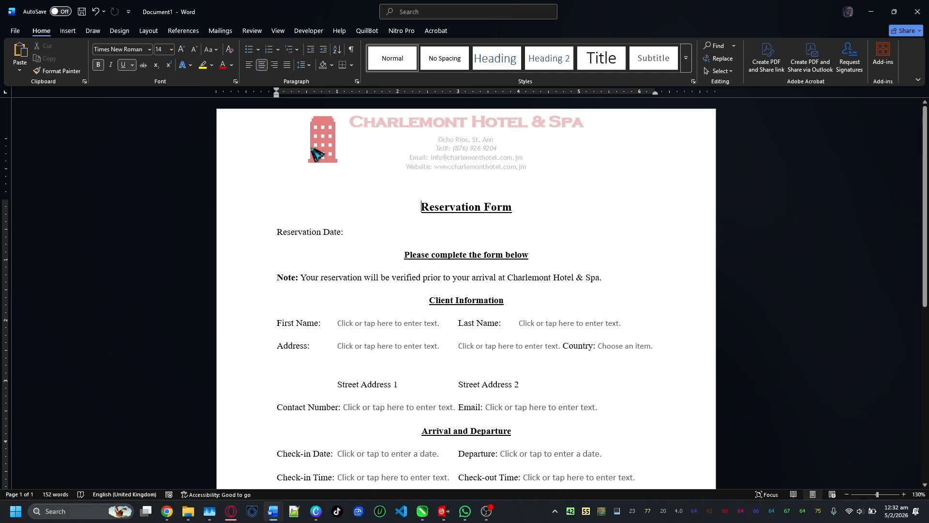
{"action": "double_click", "coordinate": [411, 147]}
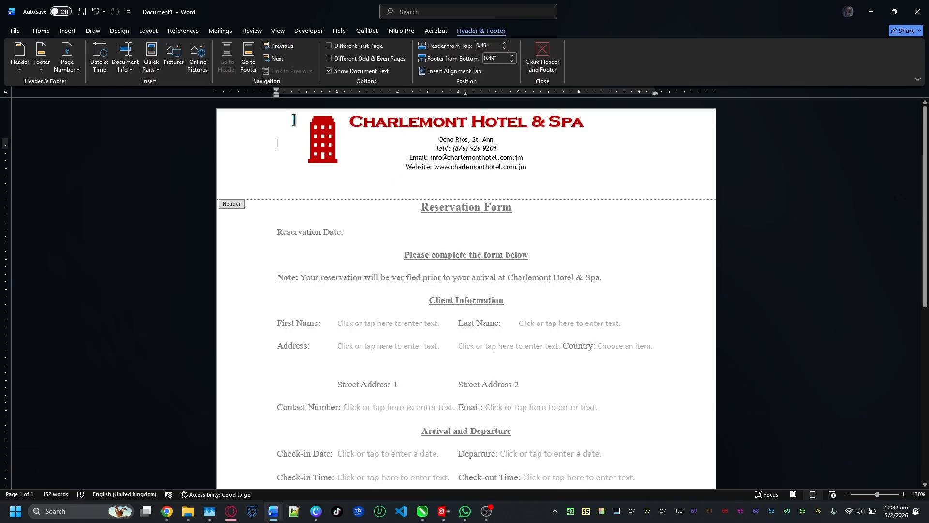
{"action": "left_click", "coordinate": [245, 133]}
{"action": "left_click", "coordinate": [495, 140]}
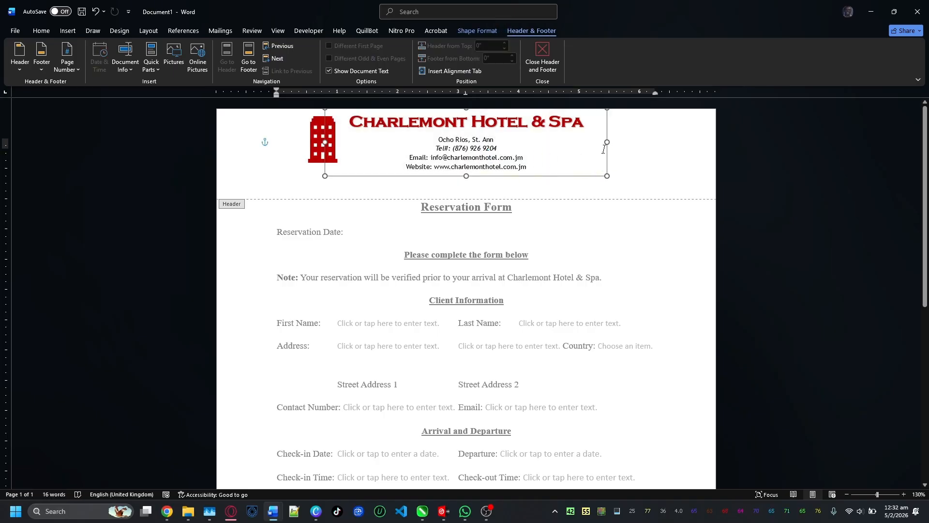
{"action": "left_click_drag", "start_coordinate": [607, 130], "coordinate": [598, 147]}
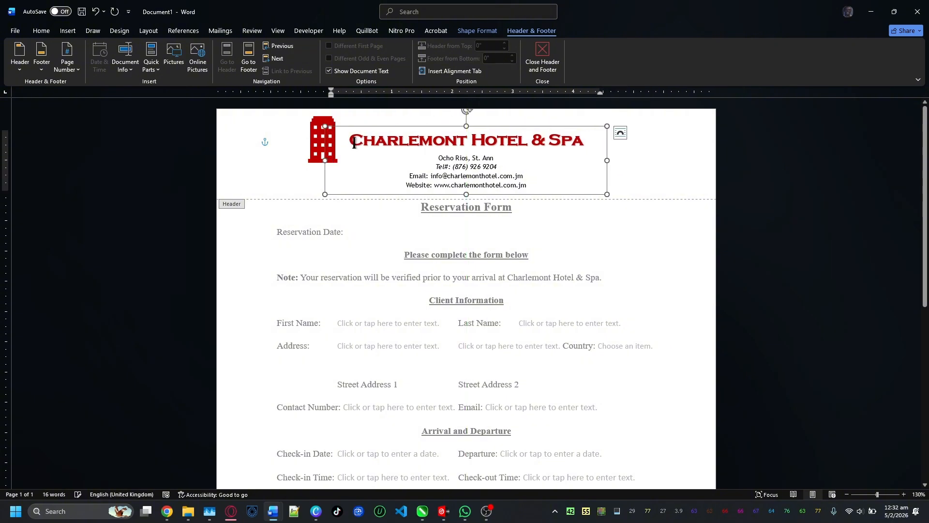
{"action": "left_click", "coordinate": [315, 143]}
{"action": "left_click_drag", "start_coordinate": [323, 139], "coordinate": [323, 158]}
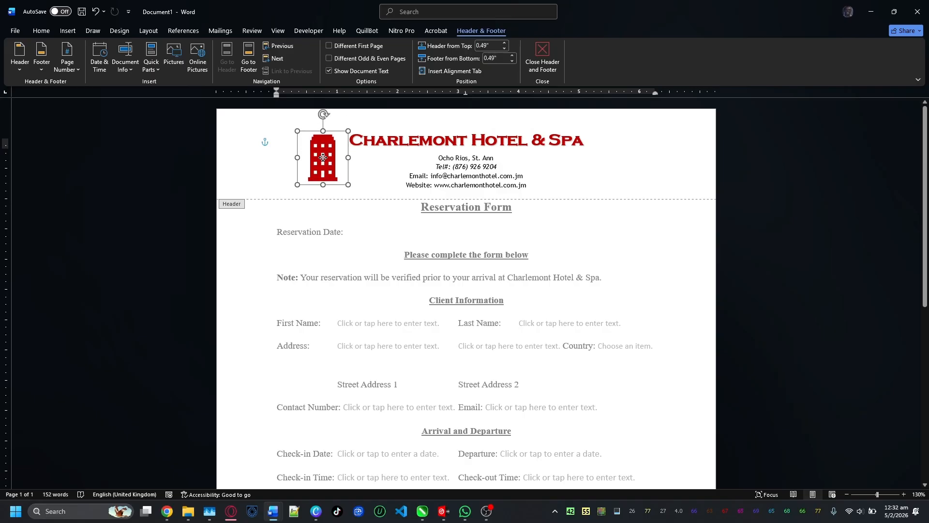
{"action": "double_click", "coordinate": [647, 232]}
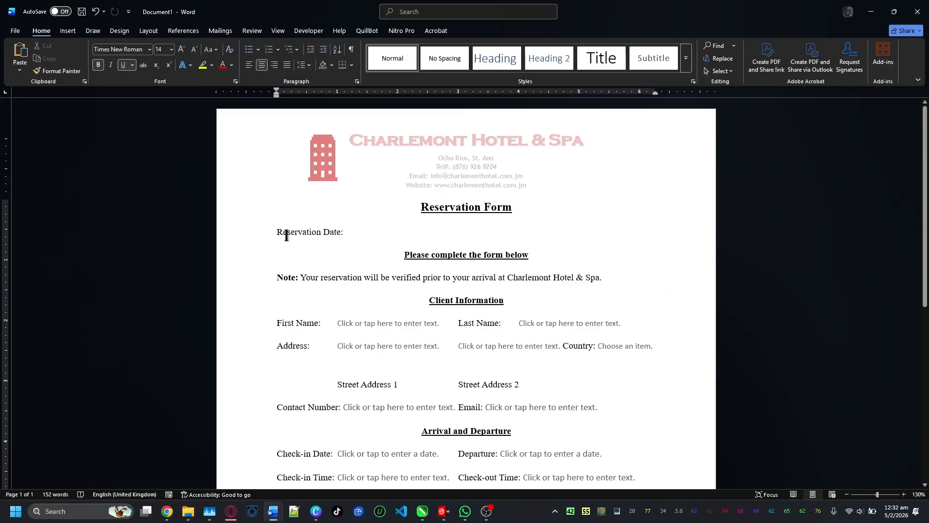
Insert a date picker content control after the "Reservation Date:" label
{"action": "left_click", "coordinate": [262, 238]}
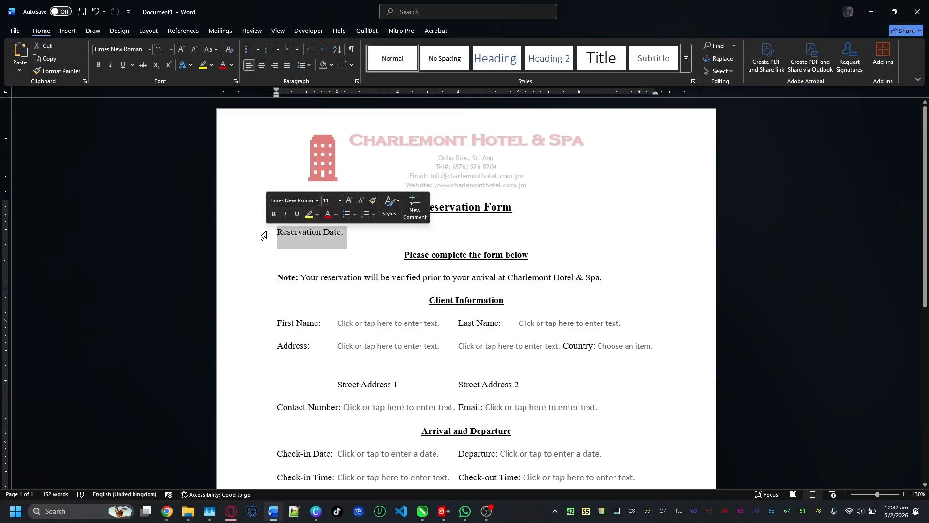
{"action": "left_click", "coordinate": [356, 233]}
{"action": "key", "text": "ctrl+z"}
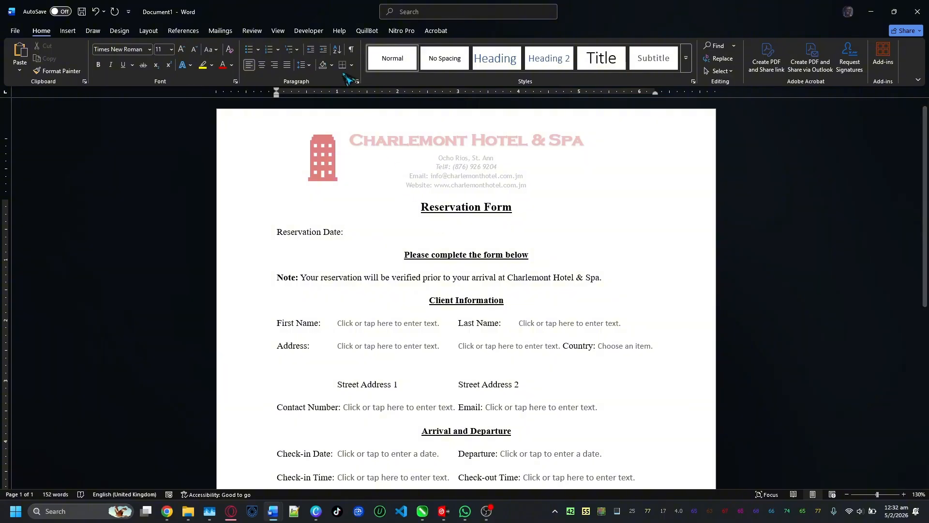
{"action": "left_click", "coordinate": [310, 31]}
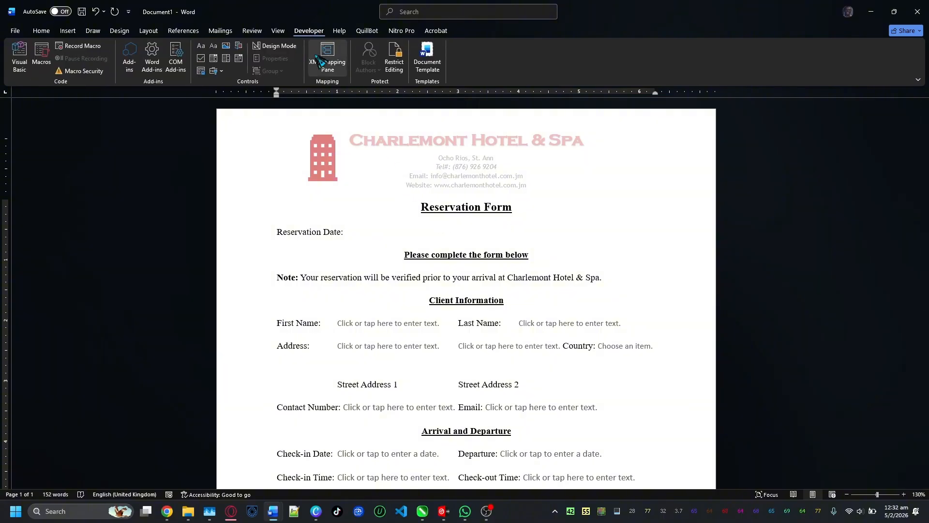
{"action": "left_click", "coordinate": [239, 58]}
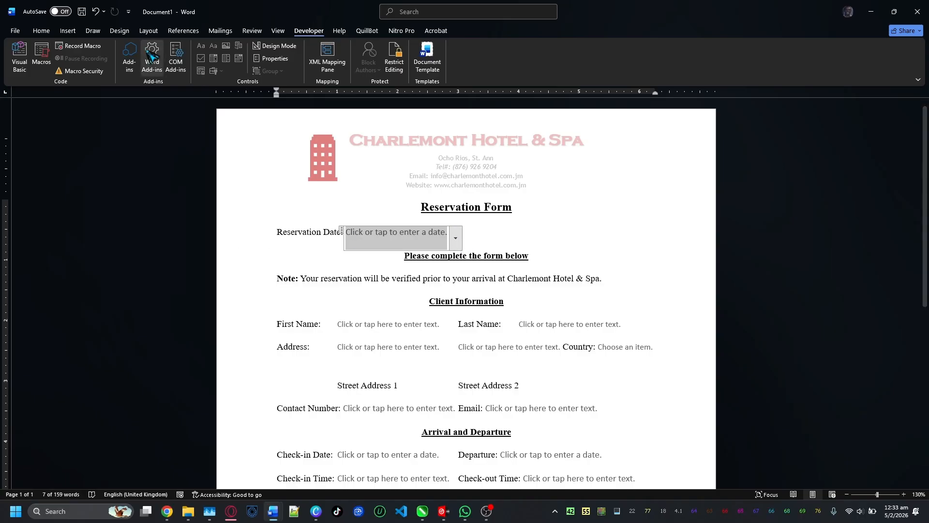
Right-align the Reservation Date line and make its label bold
{"action": "left_click", "coordinate": [50, 33]}
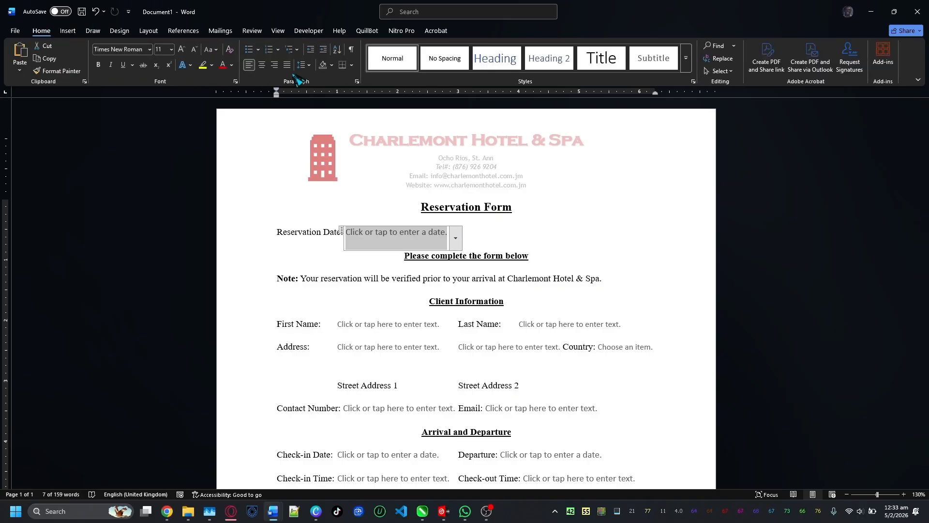
{"action": "left_click", "coordinate": [275, 65]}
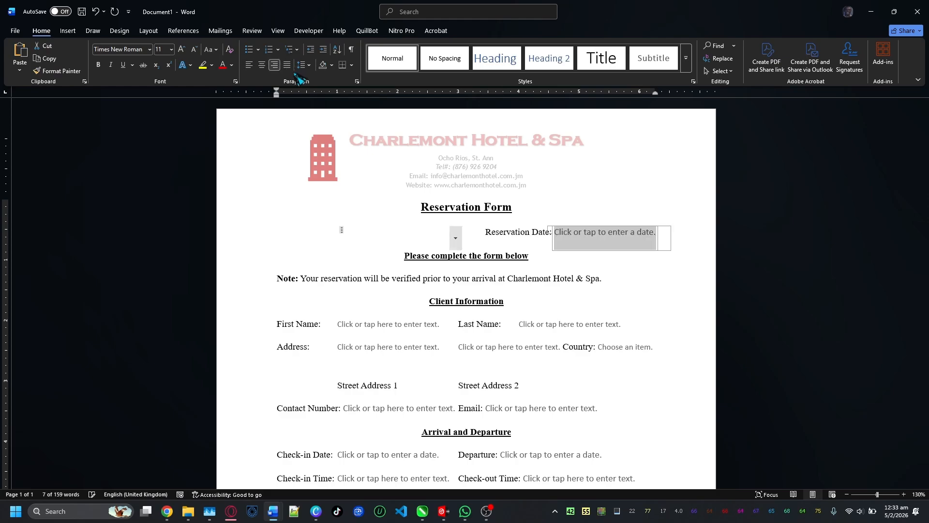
{"action": "left_click", "coordinate": [686, 276]}
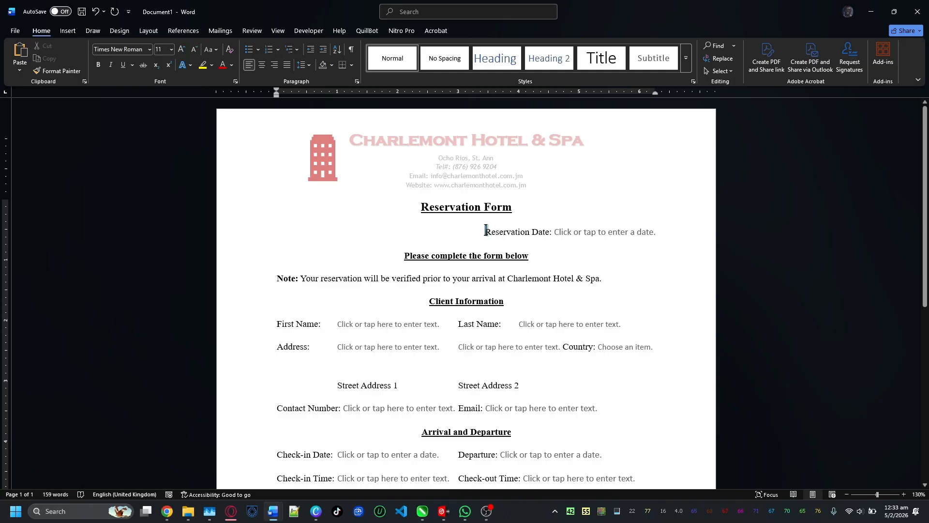
{"action": "left_click_drag", "start_coordinate": [487, 230], "coordinate": [553, 234]}
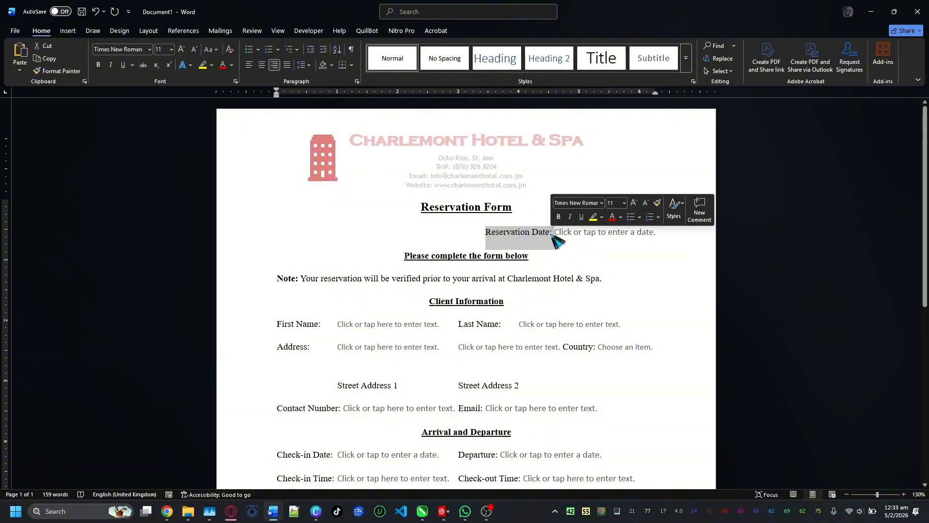
{"action": "left_click", "coordinate": [100, 66]}
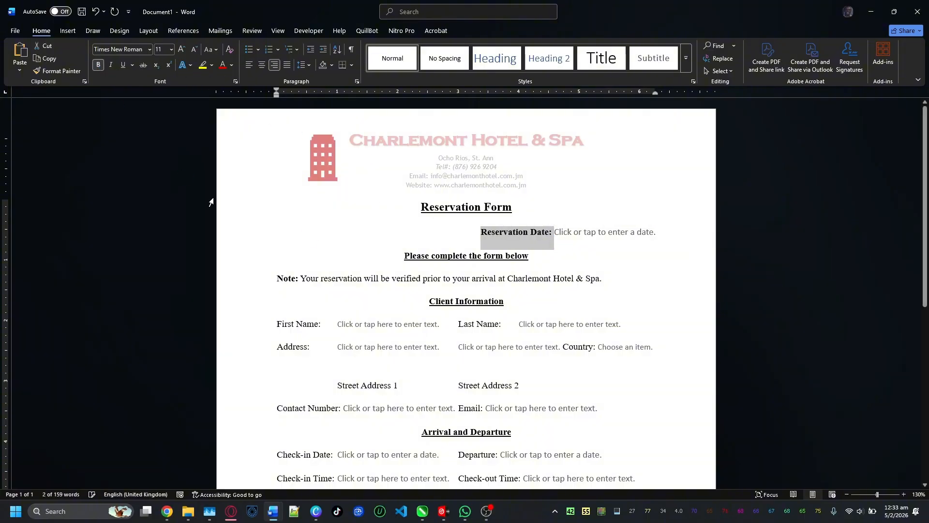
Make the First Name, Address, Last Name, Country and Contact Number labels bold in the Client Information section
{"action": "left_click_drag", "start_coordinate": [321, 323], "coordinate": [278, 324]}
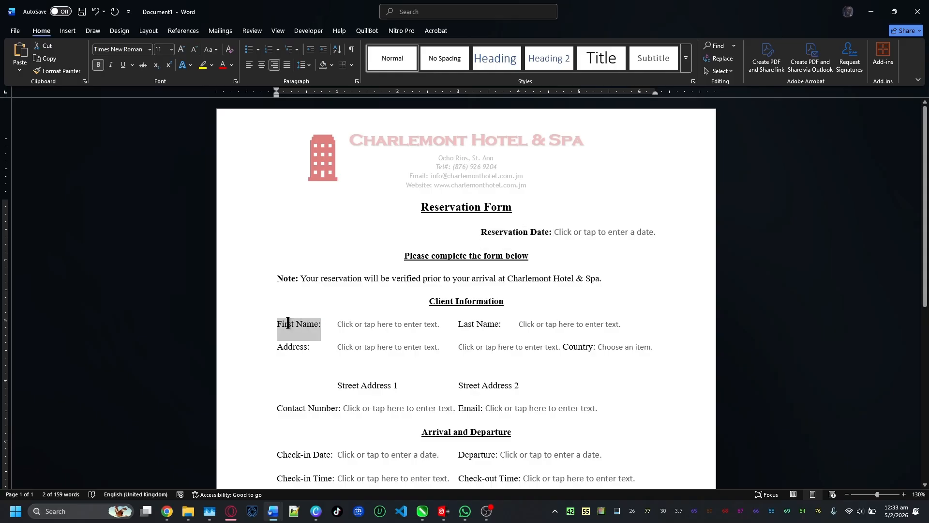
{"action": "left_click", "coordinate": [99, 66]}
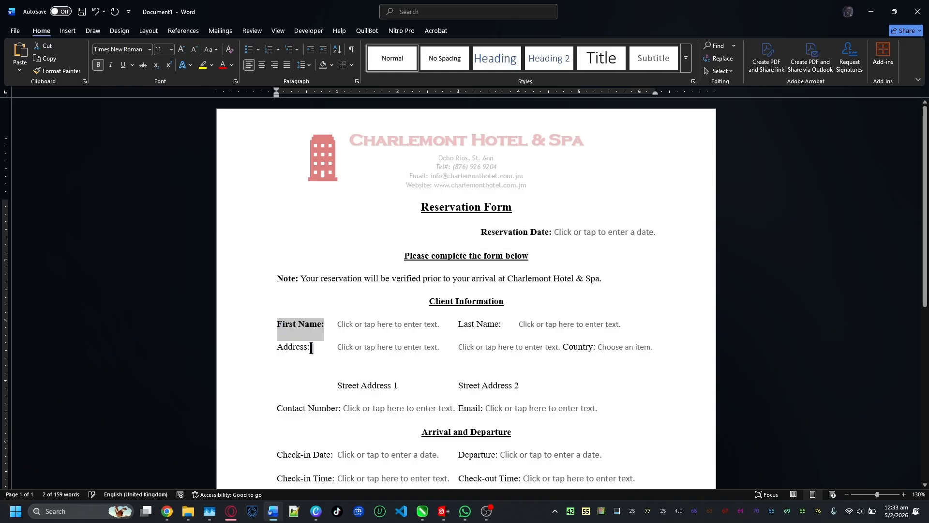
{"action": "left_click_drag", "start_coordinate": [312, 348], "coordinate": [277, 348]}
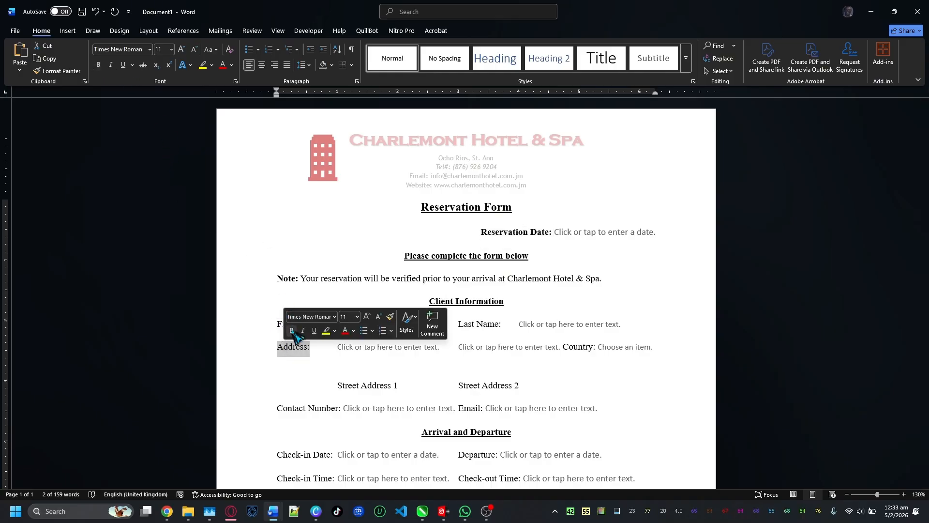
{"action": "left_click", "coordinate": [291, 331]}
{"action": "left_click_drag", "start_coordinate": [501, 324], "coordinate": [459, 325]}
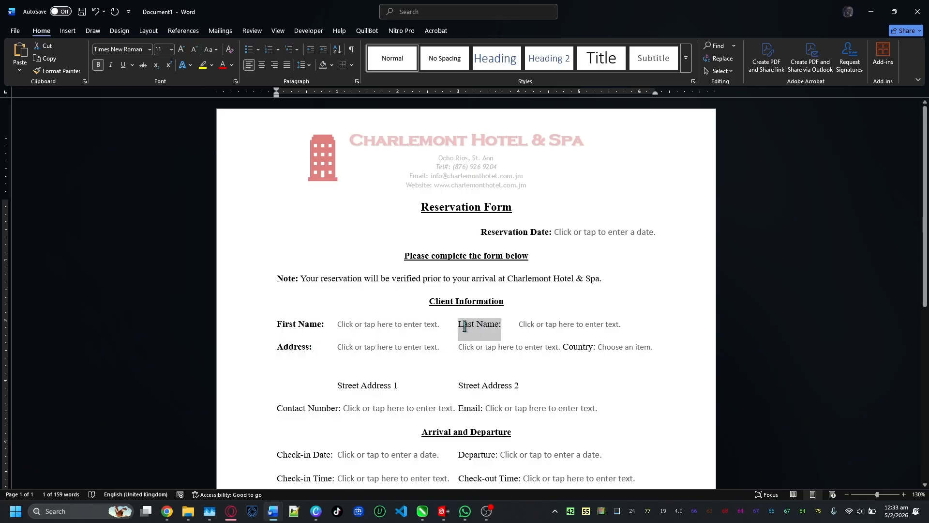
{"action": "left_click", "coordinate": [471, 309]}
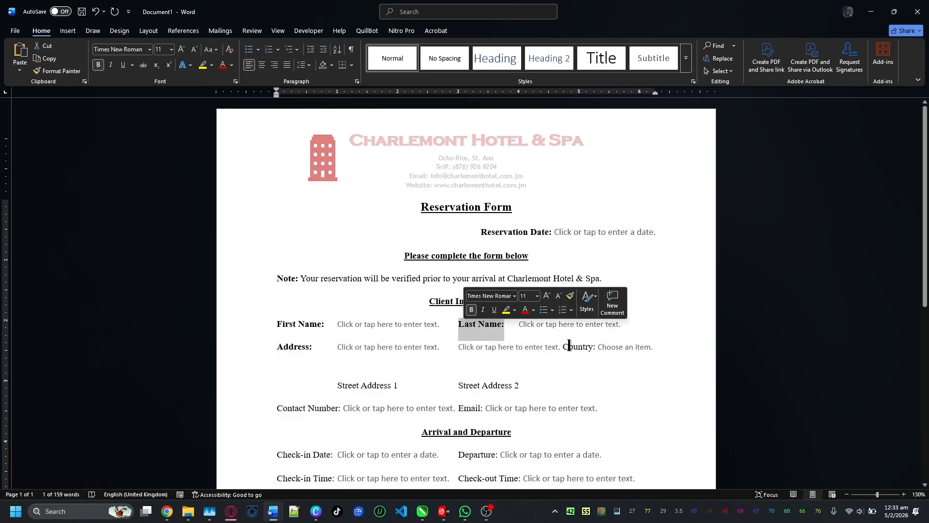
{"action": "left_click_drag", "start_coordinate": [564, 347], "coordinate": [602, 347]}
{"action": "left_click", "coordinate": [603, 329]}
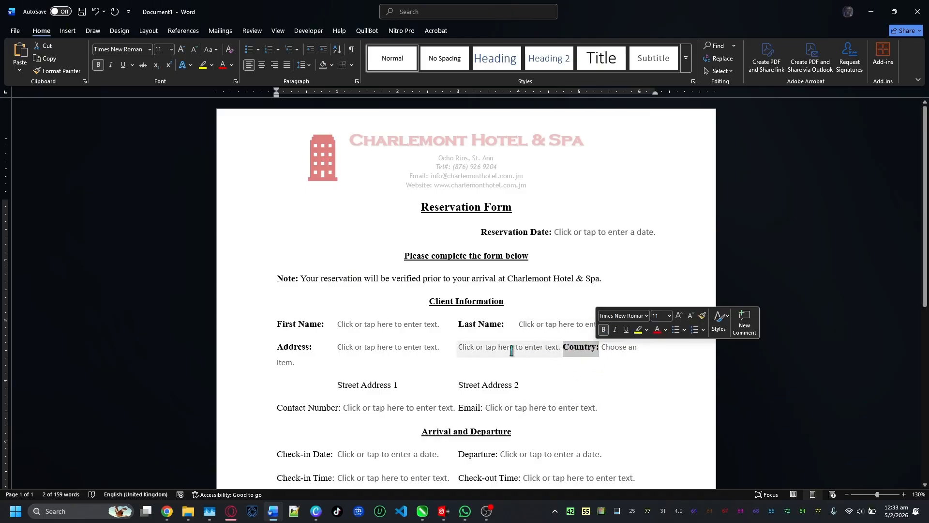
{"action": "scroll", "coordinate": [409, 335], "scroll_direction": "down", "scroll_amount": 3}
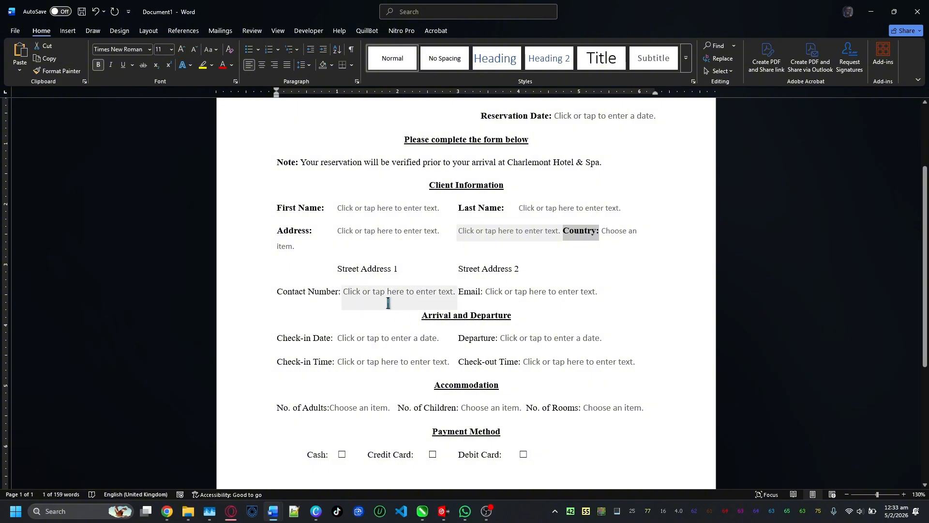
{"action": "left_click_drag", "start_coordinate": [340, 295], "coordinate": [299, 293]}
{"action": "left_click", "coordinate": [302, 273]}
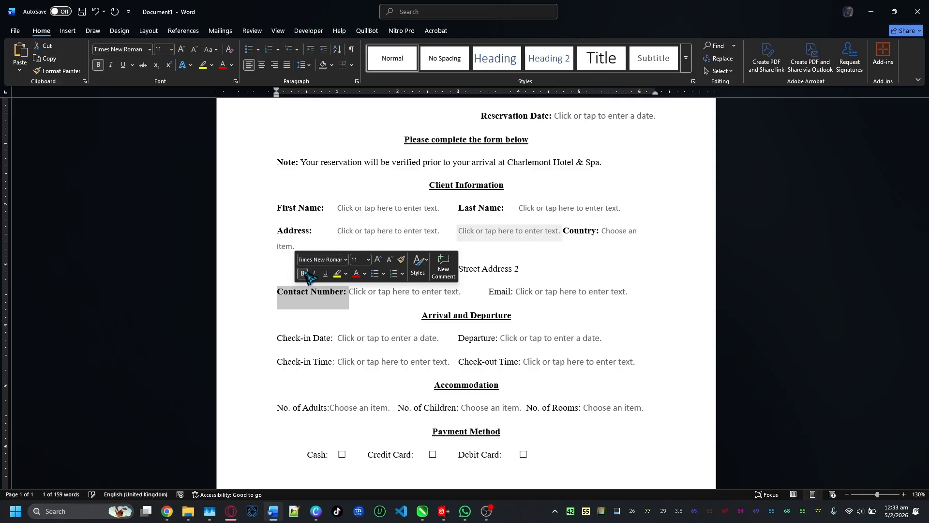
Try to pull the wrapped Country drop-down back onto the address line by removing spacing around the address controls
{"action": "left_click", "coordinate": [618, 233]}
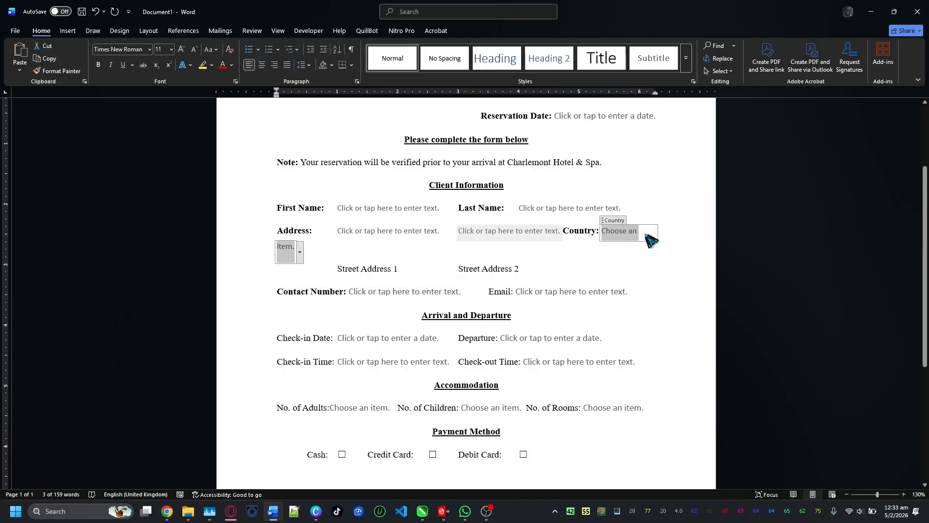
{"action": "key", "text": "BackSpace"}
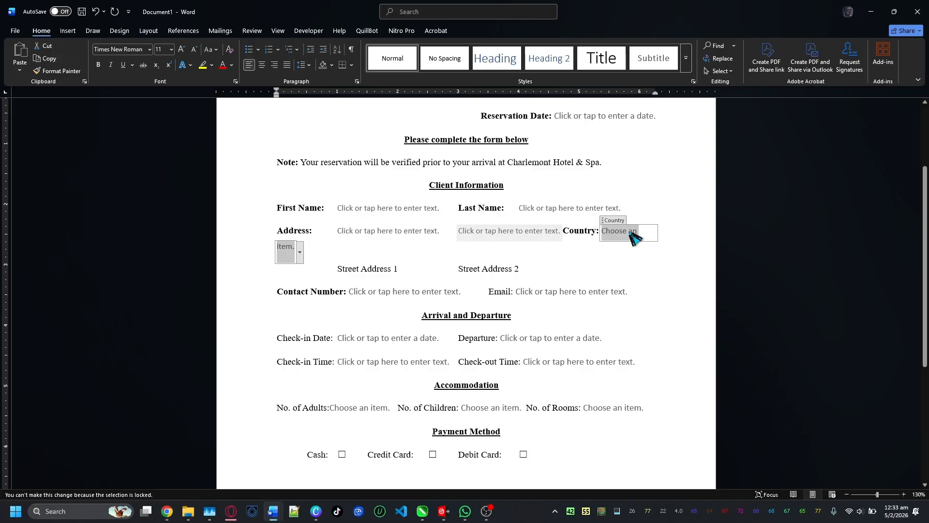
{"action": "left_click", "coordinate": [649, 260]}
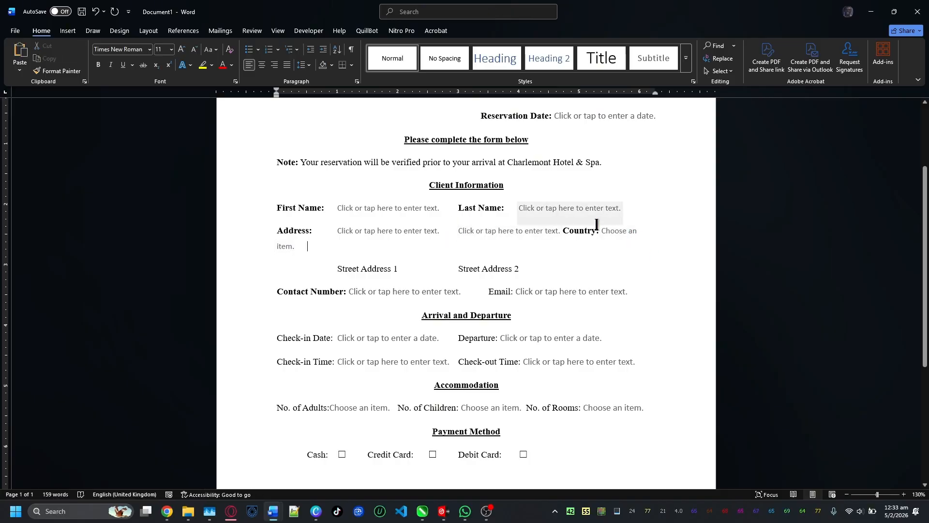
{"action": "left_click", "coordinate": [456, 232]}
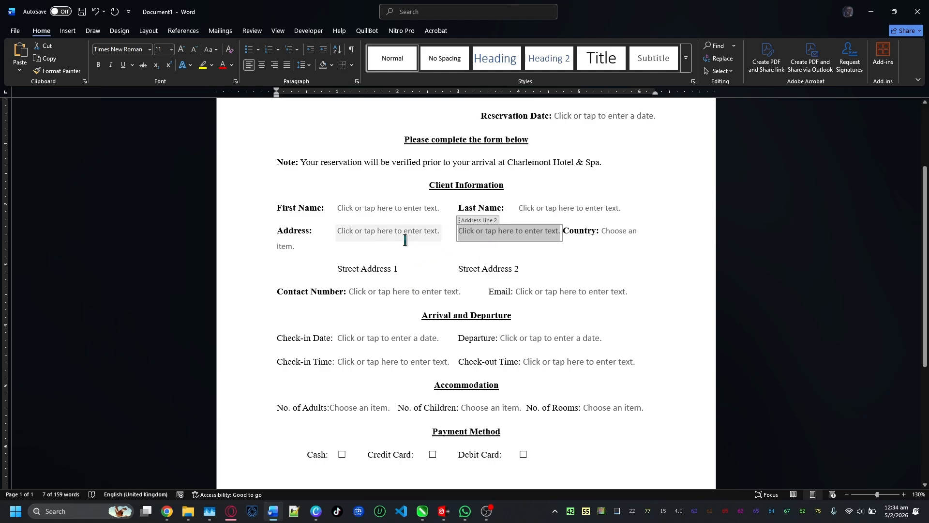
{"action": "left_click", "coordinate": [412, 239]}
{"action": "left_click", "coordinate": [453, 232]}
{"action": "left_click", "coordinate": [442, 236]}
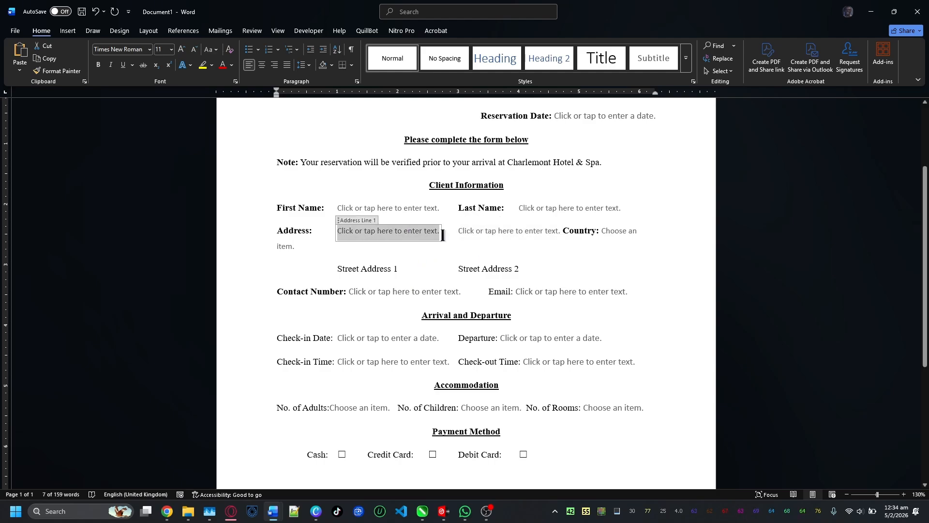
{"action": "left_click", "coordinate": [322, 237]}
{"action": "left_click", "coordinate": [335, 232]}
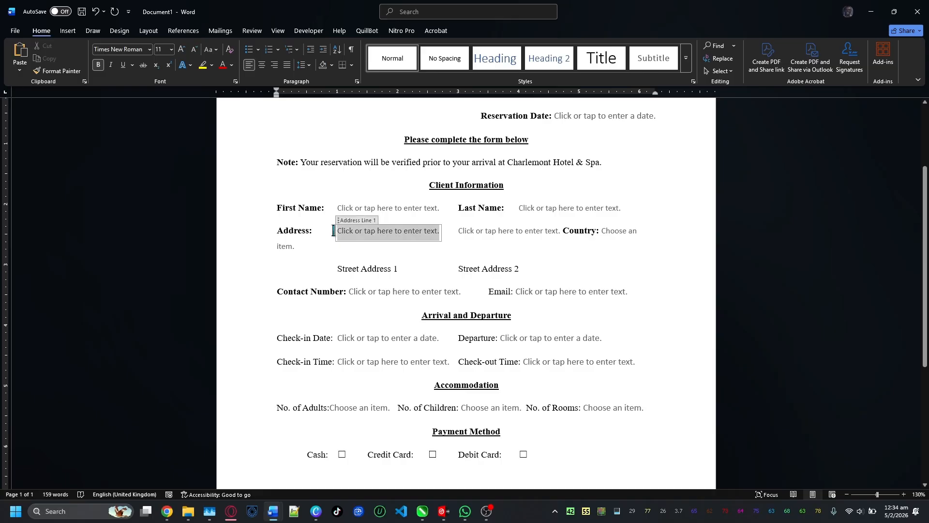
Extend the right indent of the form text to about 6.5 inches so the Country drop-down fits on the address line
{"action": "left_click", "coordinate": [458, 237]}
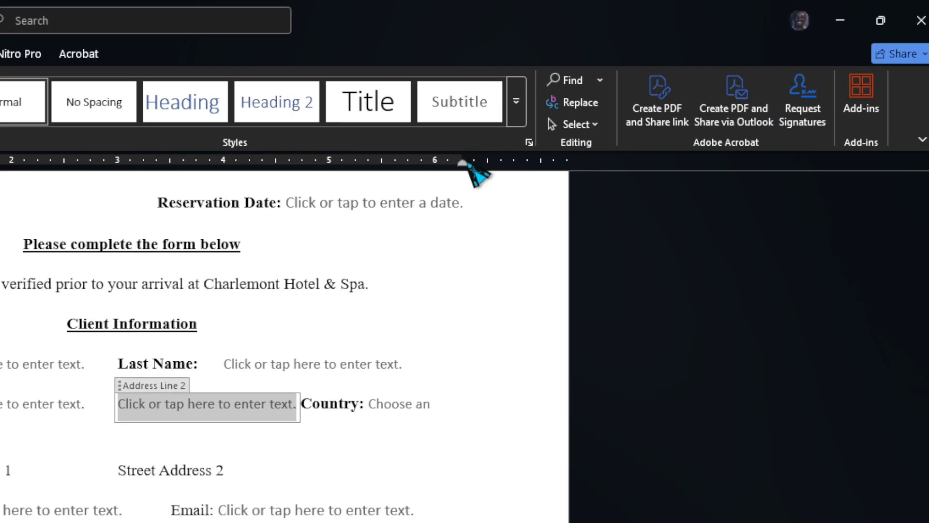
{"action": "mouse_move", "coordinate": [466, 155]}
{"action": "left_mouse_down"}
{"action": "mouse_move", "coordinate": [506, 168]}
{"action": "mouse_move", "coordinate": [482, 173]}
{"action": "mouse_move", "coordinate": [489, 172]}
{"action": "left_mouse_up"}
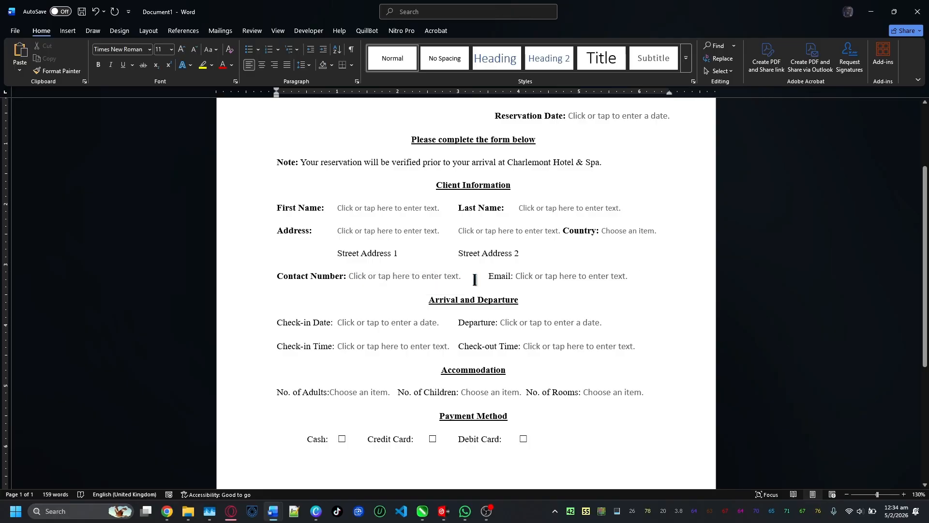
Make the Email label in Client Information and the Check-in Date and Departure labels in Arrival and Departure bold
{"action": "left_click_drag", "start_coordinate": [490, 274], "coordinate": [512, 279]}
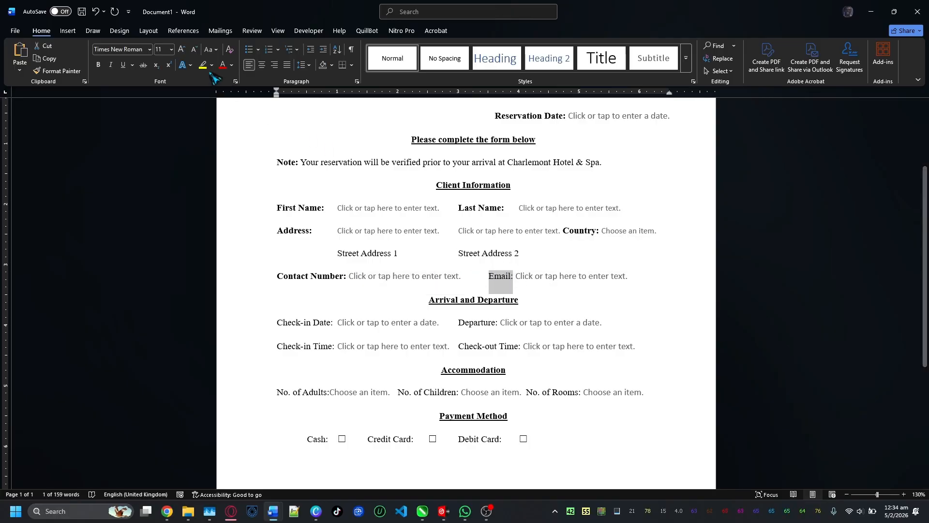
{"action": "left_click", "coordinate": [98, 64]}
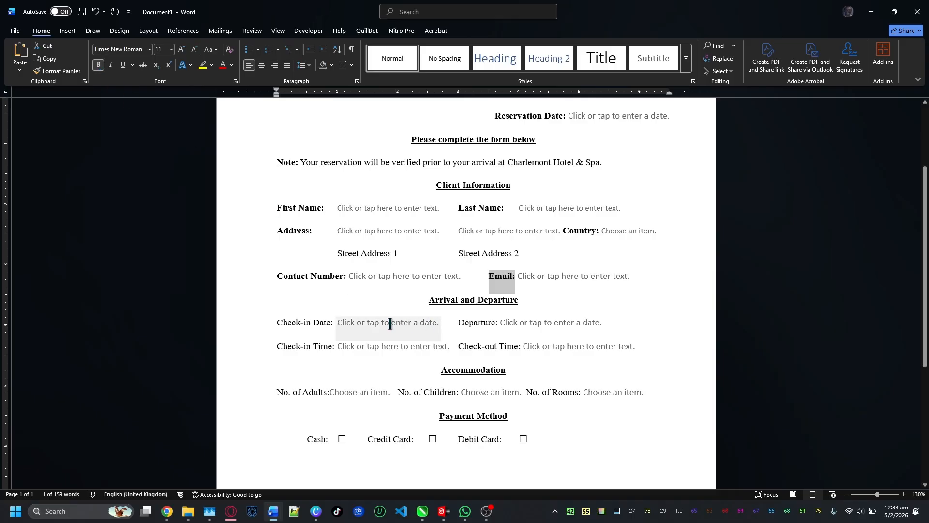
{"action": "left_click_drag", "start_coordinate": [335, 324], "coordinate": [277, 322]}
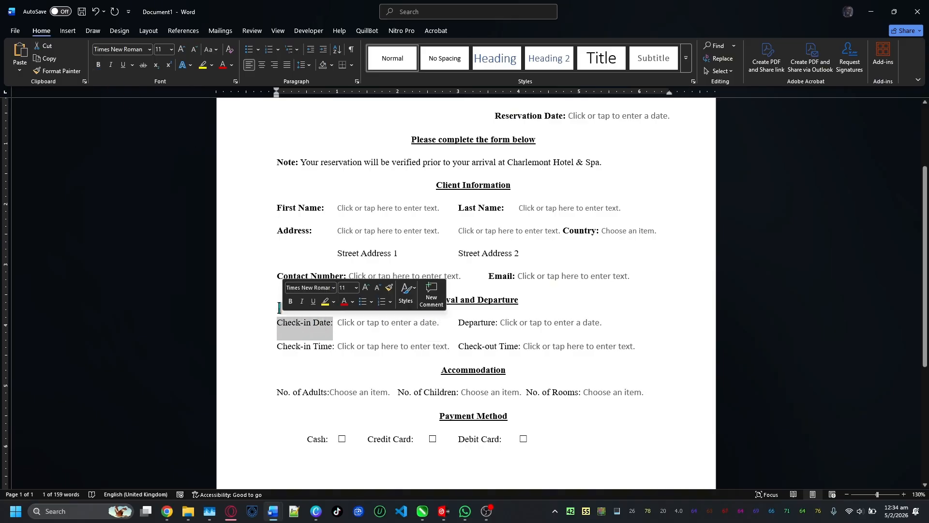
{"action": "left_click", "coordinate": [99, 65]}
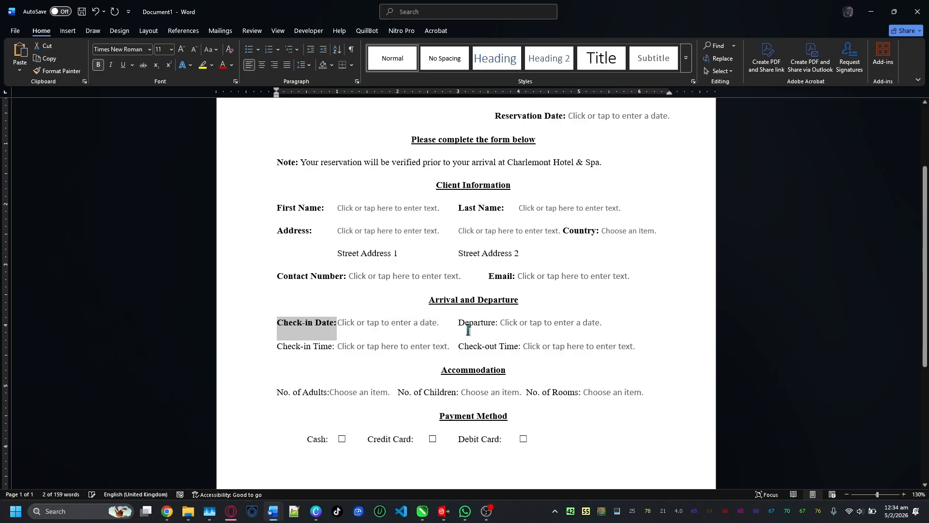
{"action": "left_click_drag", "start_coordinate": [460, 323], "coordinate": [492, 323]}
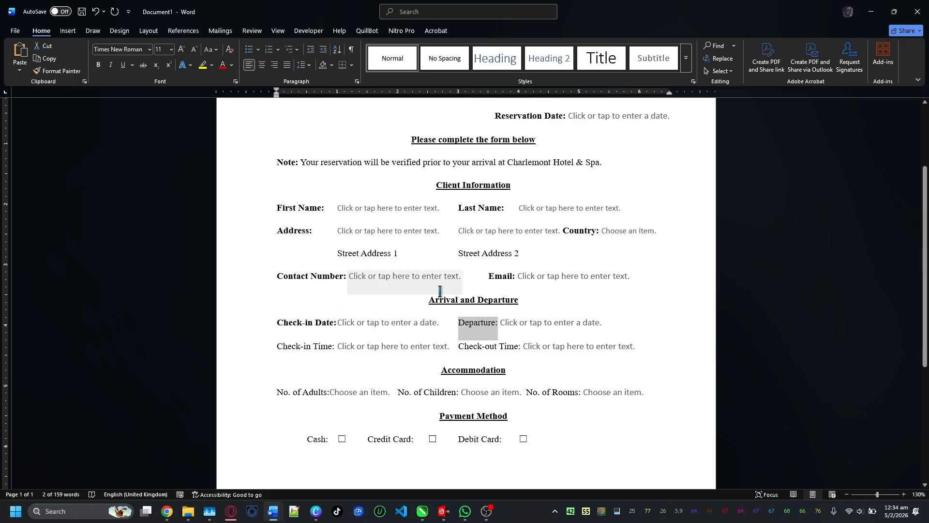
{"action": "left_click", "coordinate": [99, 65]}
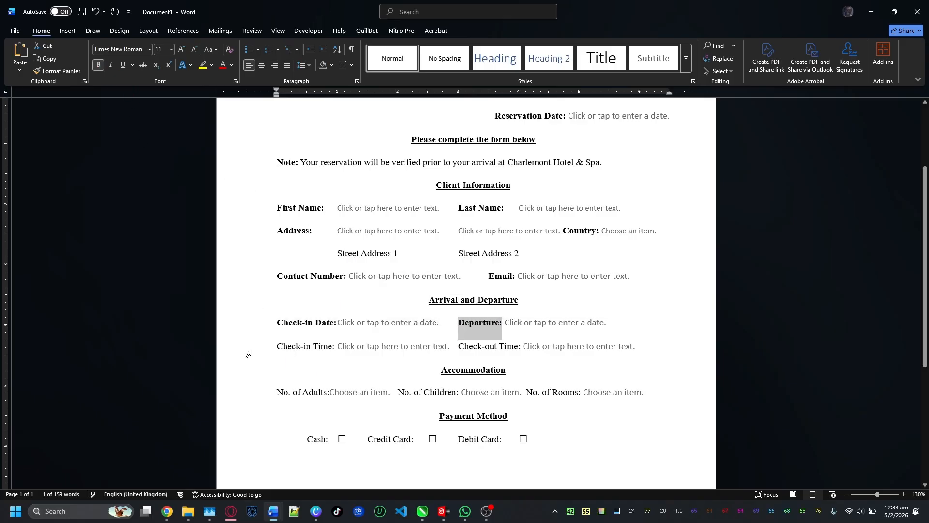
Make the Check-in Time and Check-out Time labels bold and close the extra gap before the check-in time field
{"action": "left_click_drag", "start_coordinate": [284, 346], "coordinate": [324, 347]}
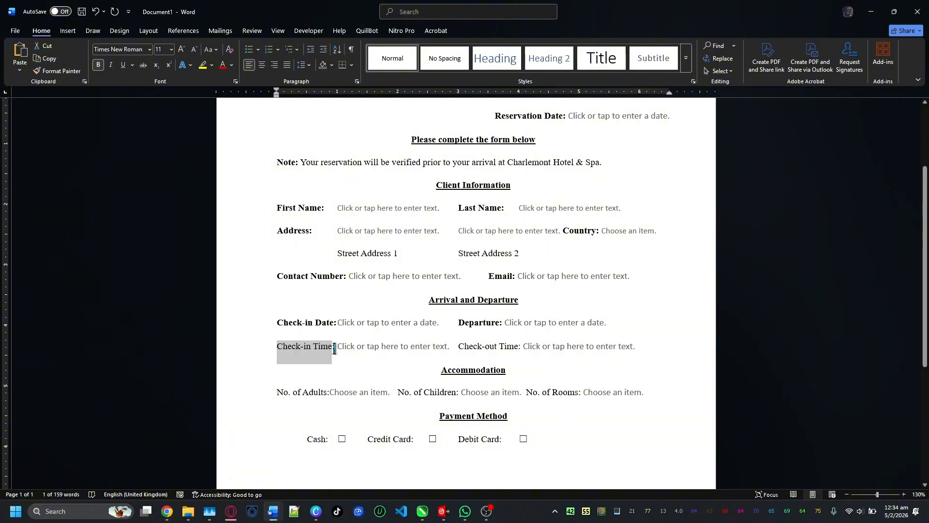
{"action": "key", "text": "ctrl+b"}
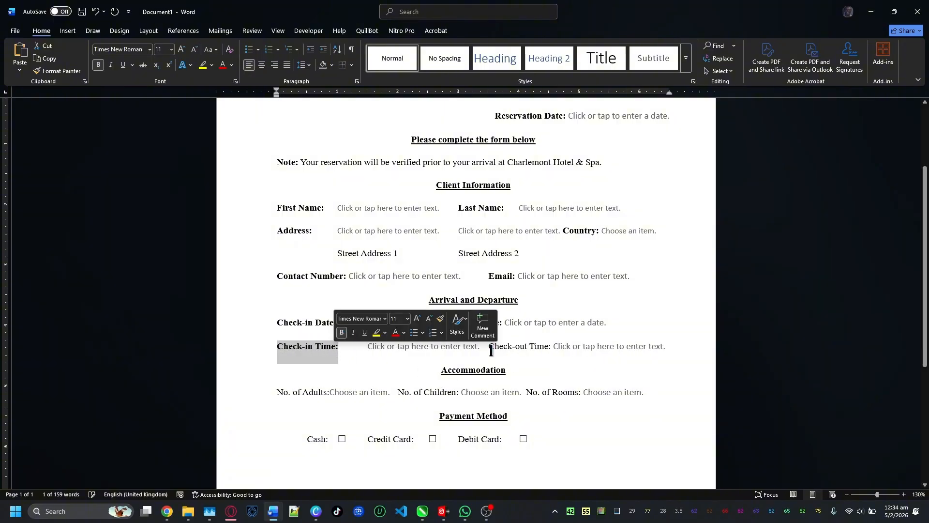
{"action": "left_click_drag", "start_coordinate": [490, 347], "coordinate": [551, 348]}
{"action": "key", "text": "ctrl+b"}
{"action": "left_click", "coordinate": [375, 351]}
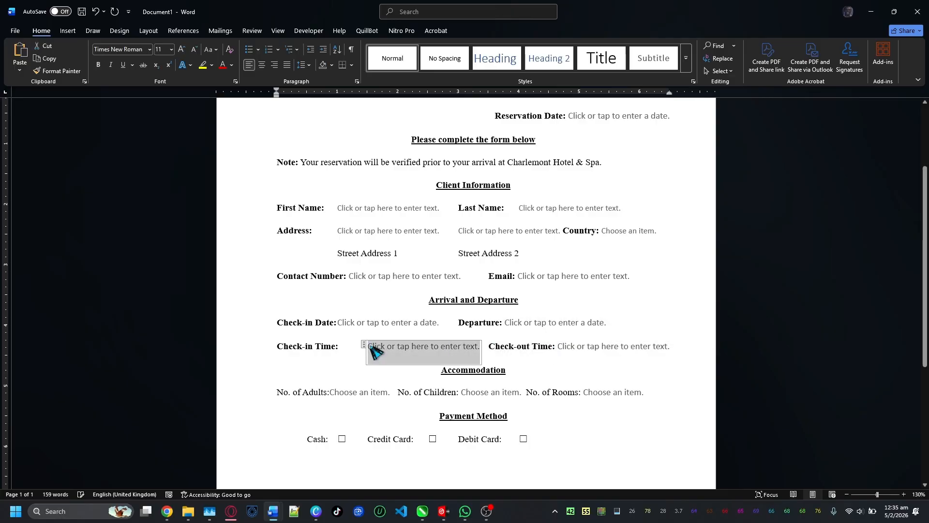
{"action": "left_click", "coordinate": [349, 349]}
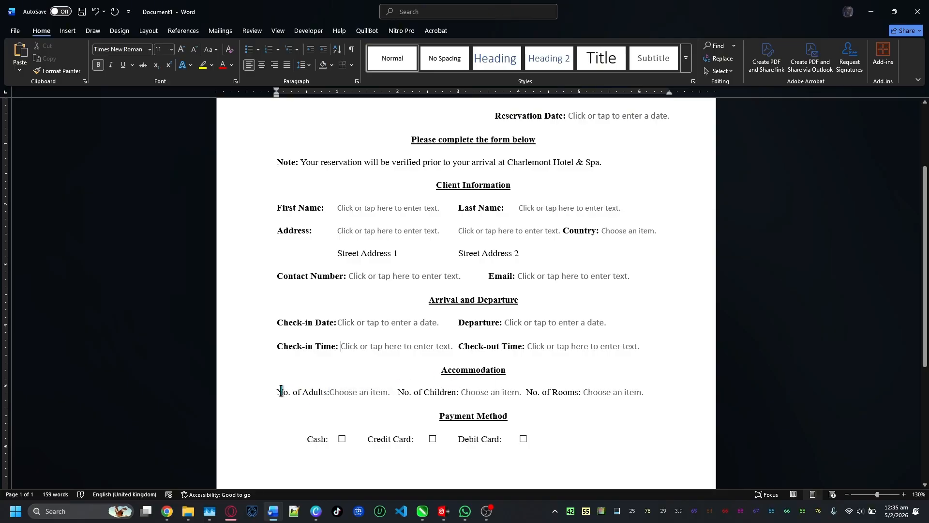
Make the No. of Adults, No. of Children and No. of Rooms labels bold, adding a space after the No. of Adults label
{"action": "left_click_drag", "start_coordinate": [281, 391], "coordinate": [330, 393]}
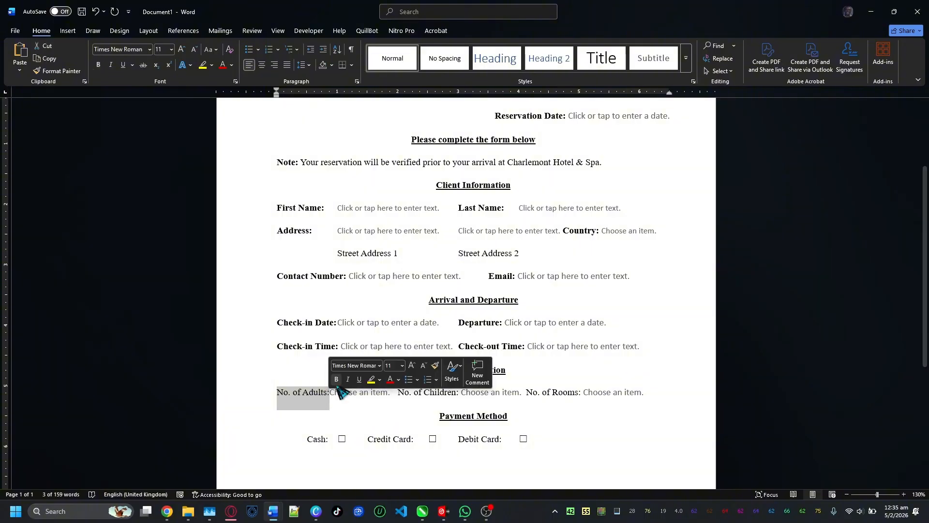
{"action": "left_click", "coordinate": [330, 393]}
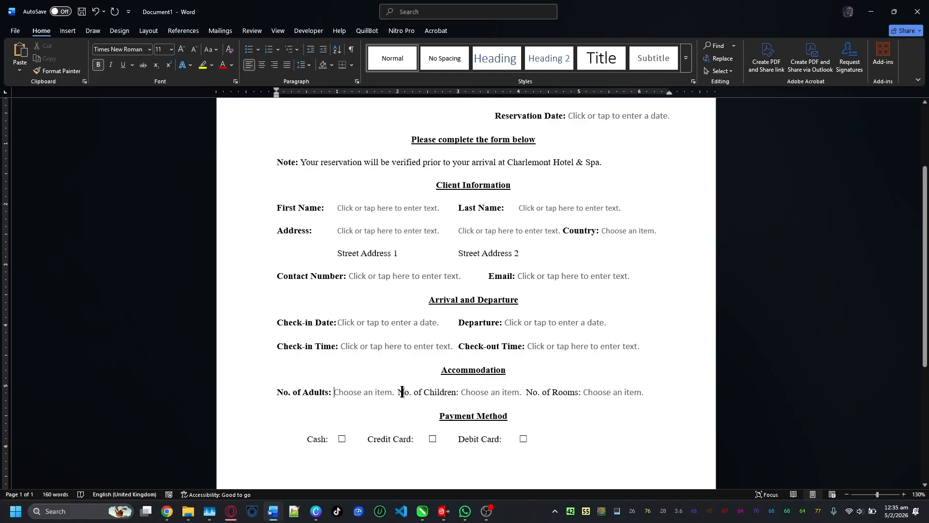
{"action": "left_click_drag", "start_coordinate": [399, 389], "coordinate": [458, 390]}
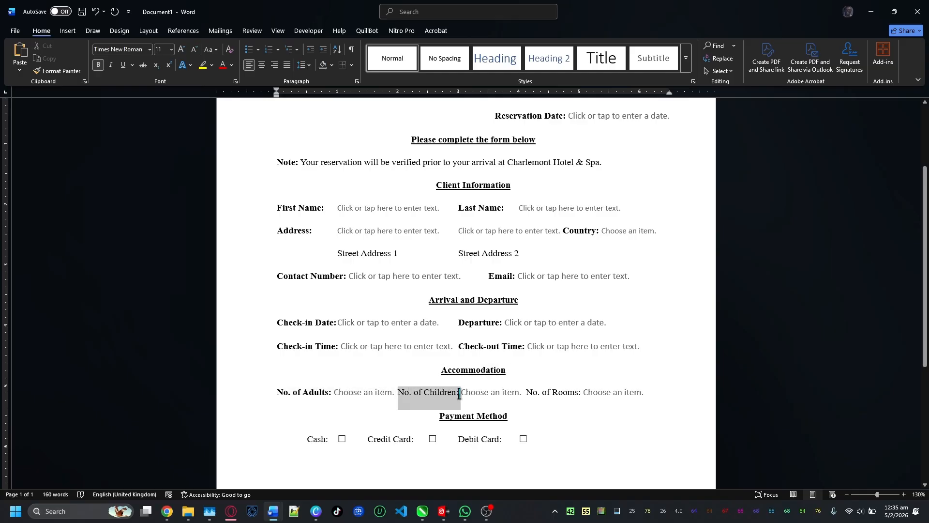
{"action": "left_click", "coordinate": [466, 376]}
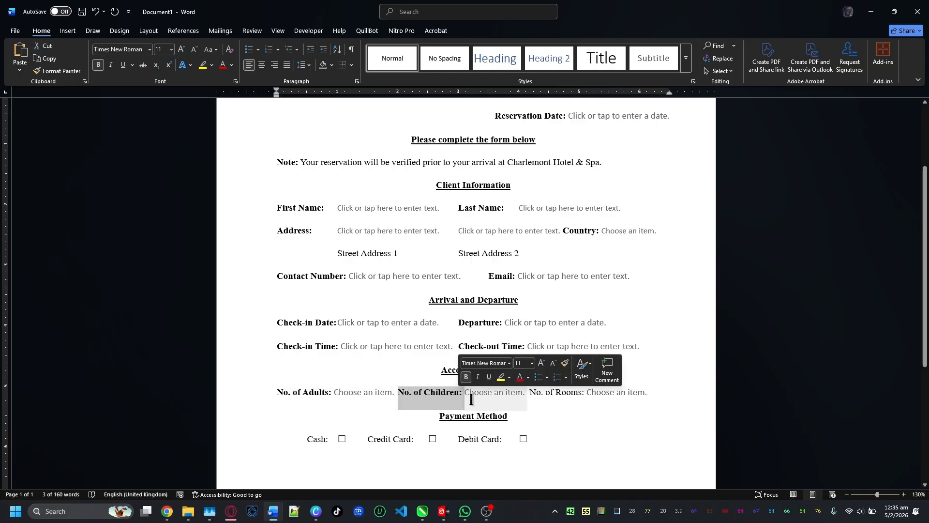
{"action": "left_click_drag", "start_coordinate": [532, 392], "coordinate": [584, 389]}
{"action": "left_click", "coordinate": [591, 375]}
{"action": "left_click", "coordinate": [642, 398]}
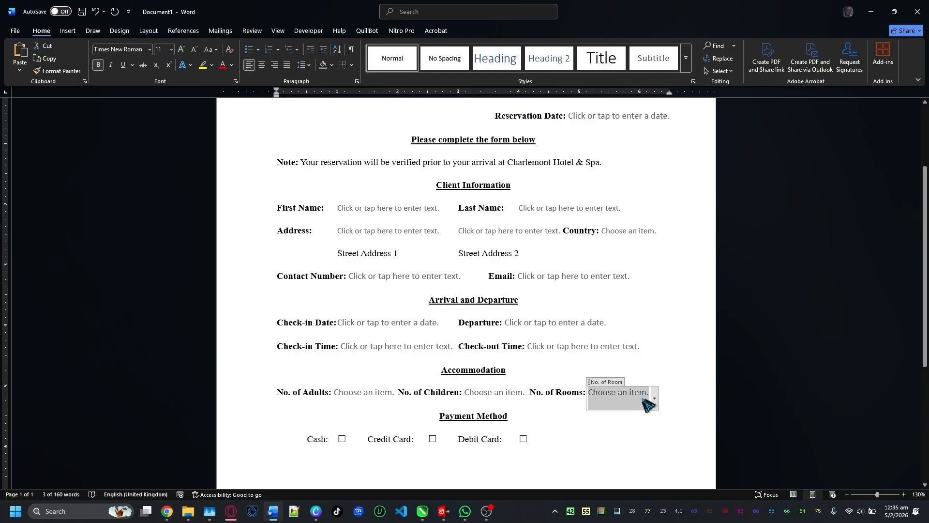
{"action": "left_click", "coordinate": [654, 398]}
{"action": "left_click", "coordinate": [655, 397]}
{"action": "left_click", "coordinate": [659, 343]}
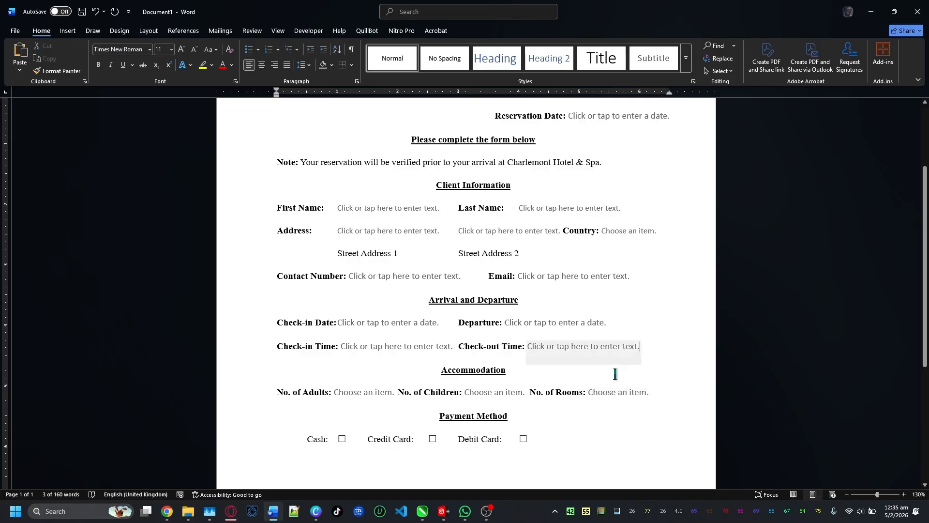
Centre the payment options line and make the Cash, Credit Card and Debit Card labels bold
{"action": "left_click", "coordinate": [259, 451]}
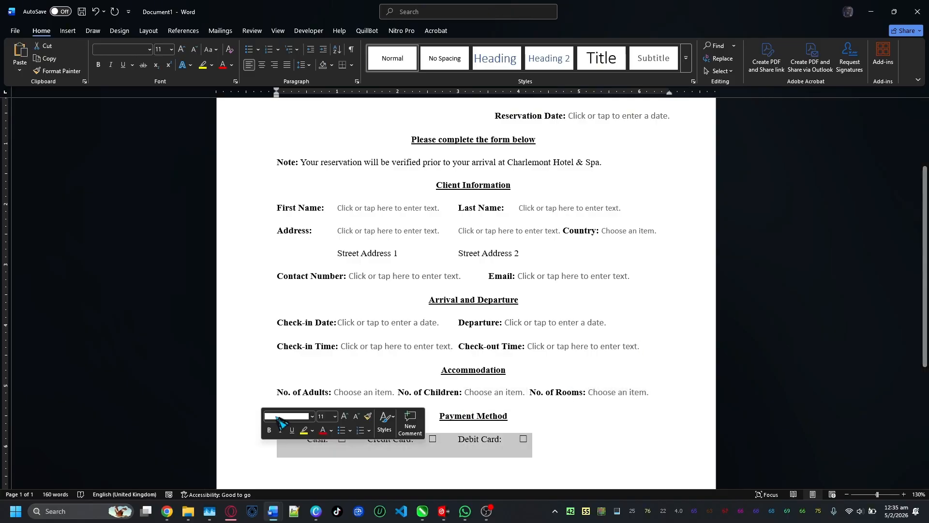
{"action": "left_click", "coordinate": [262, 65]}
{"action": "left_click", "coordinate": [604, 436]}
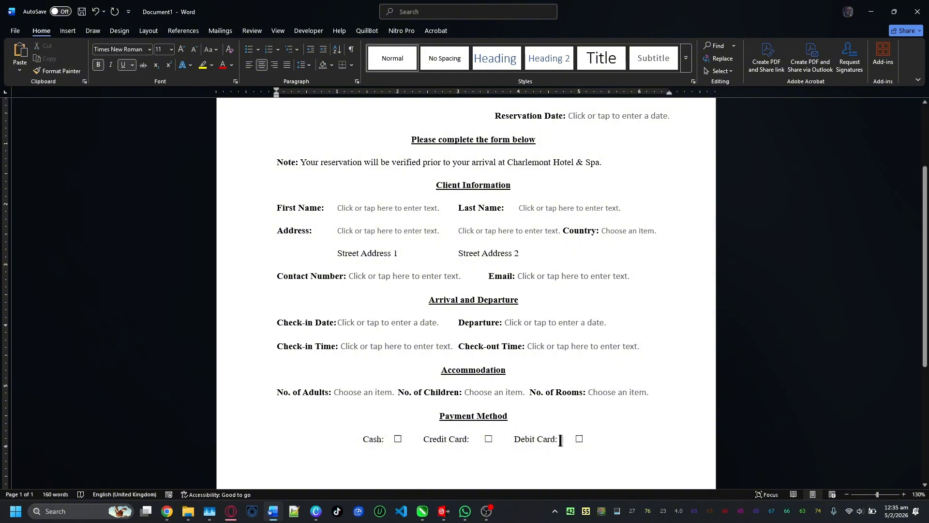
{"action": "left_click_drag", "start_coordinate": [560, 440], "coordinate": [363, 441]}
{"action": "key", "text": "ctrl+b"}
{"action": "key", "text": "ctrl+b"}
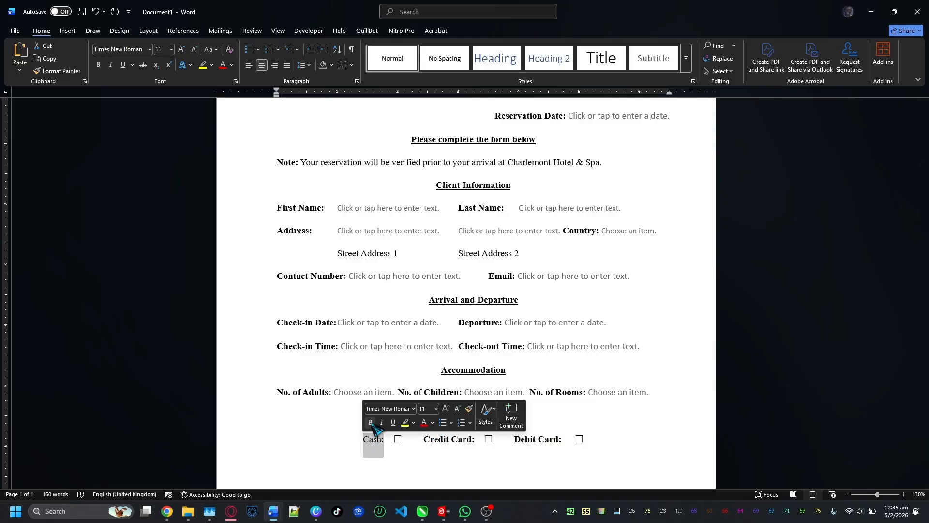
{"action": "key", "text": "ctrl+b"}
{"action": "left_click", "coordinate": [649, 412]}
Look over the form, check the SBA brief for the required file name, and return to the form document
{"action": "scroll", "coordinate": [649, 410], "scroll_direction": "down", "scroll_amount": 3}
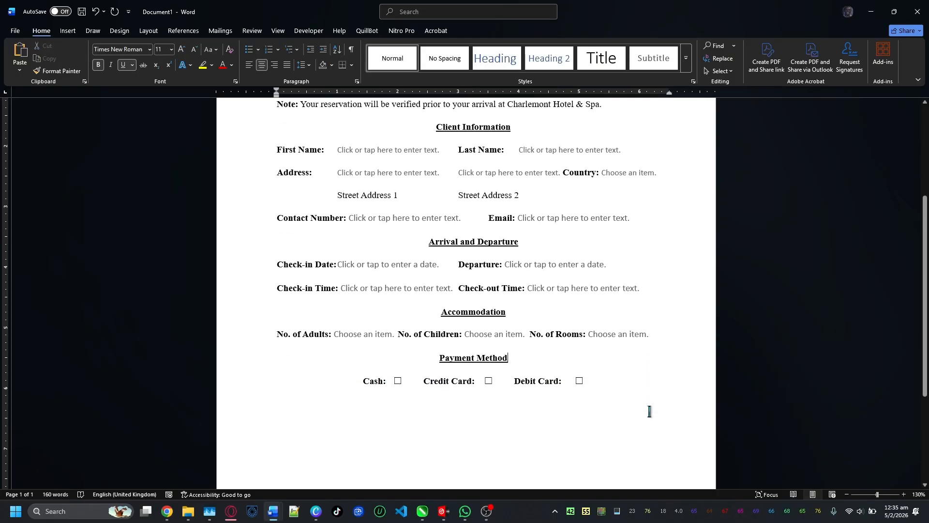
{"action": "scroll", "coordinate": [649, 411], "scroll_direction": "up", "scroll_amount": 5}
{"action": "scroll", "coordinate": [648, 410], "scroll_direction": "up", "scroll_amount": 1}
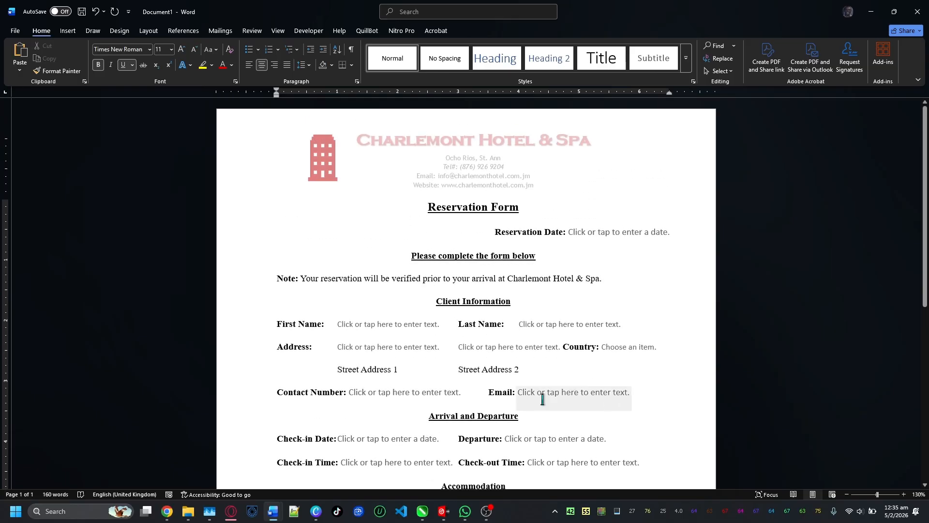
{"action": "mouse_move", "coordinate": [284, 514]}
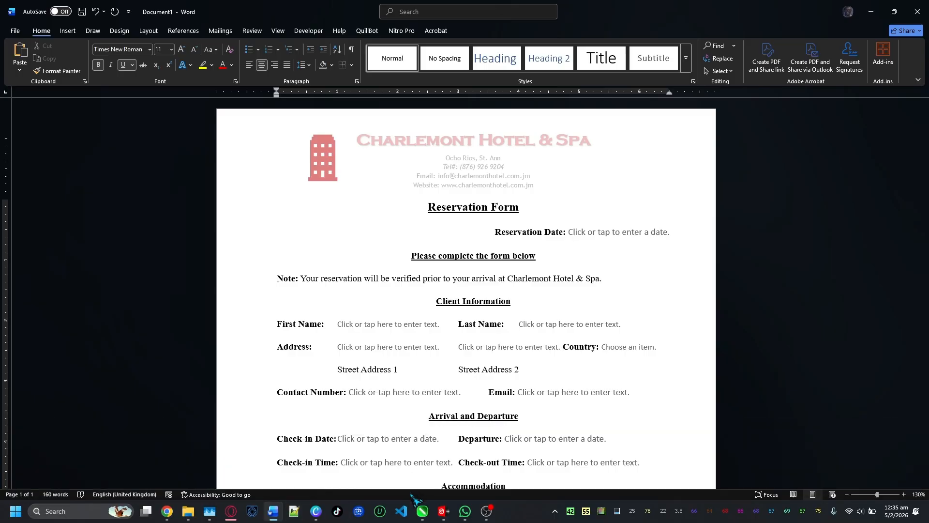
{"action": "left_click", "coordinate": [442, 462]}
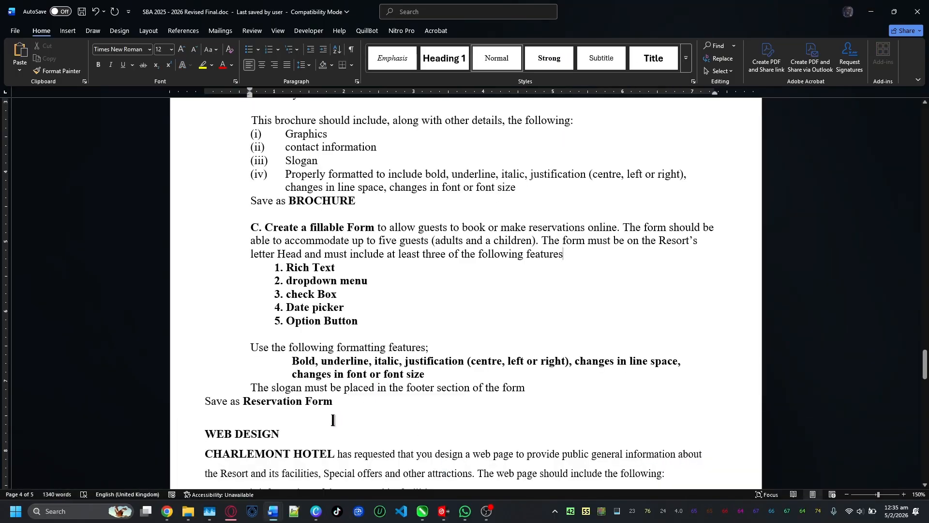
{"action": "mouse_move", "coordinate": [278, 512]}
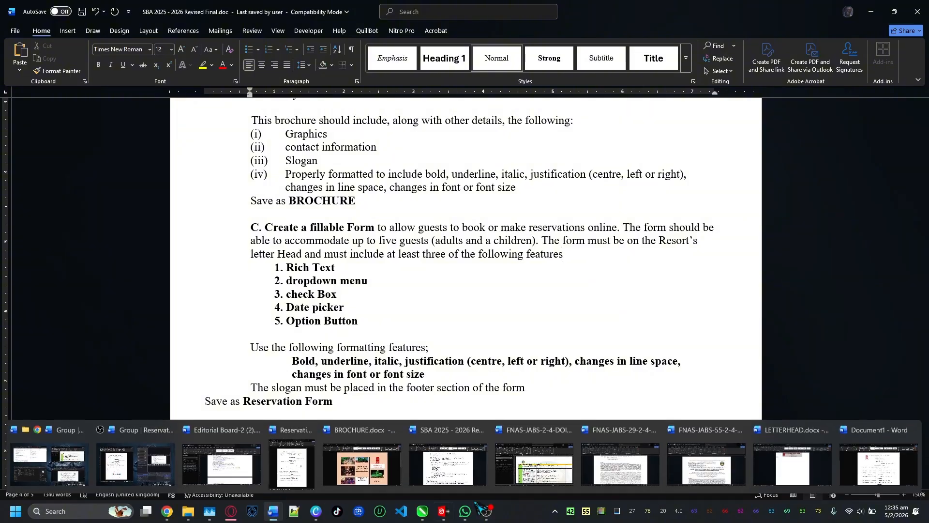
{"action": "left_click", "coordinate": [878, 463]}
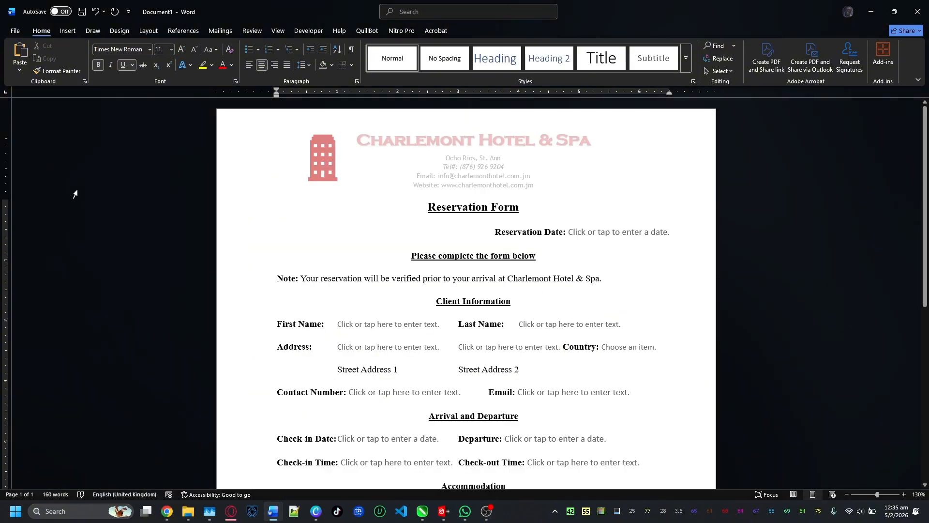
Save the form as a Word document named RESERVATION FORM in the IT SBA 2026 folder under Documents
{"action": "left_click", "coordinate": [15, 31]}
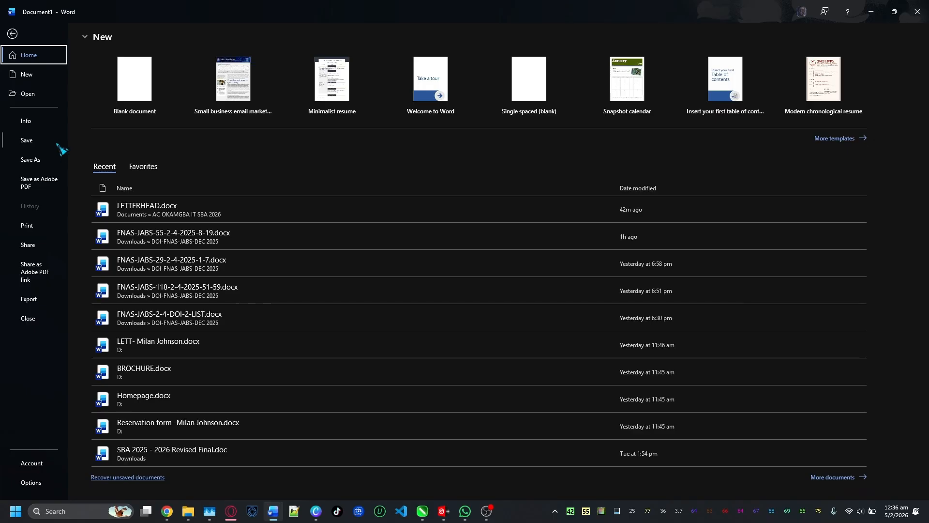
{"action": "left_click", "coordinate": [38, 154]}
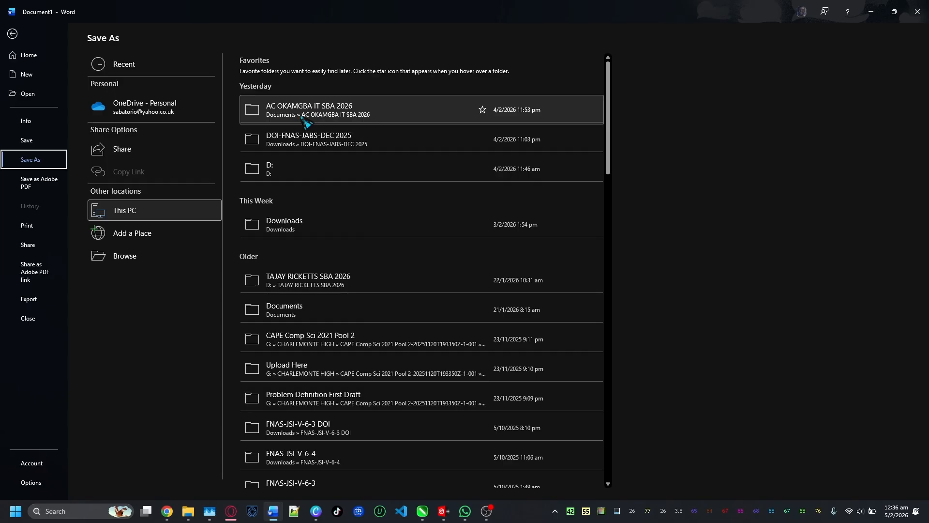
{"action": "left_click", "coordinate": [382, 113]}
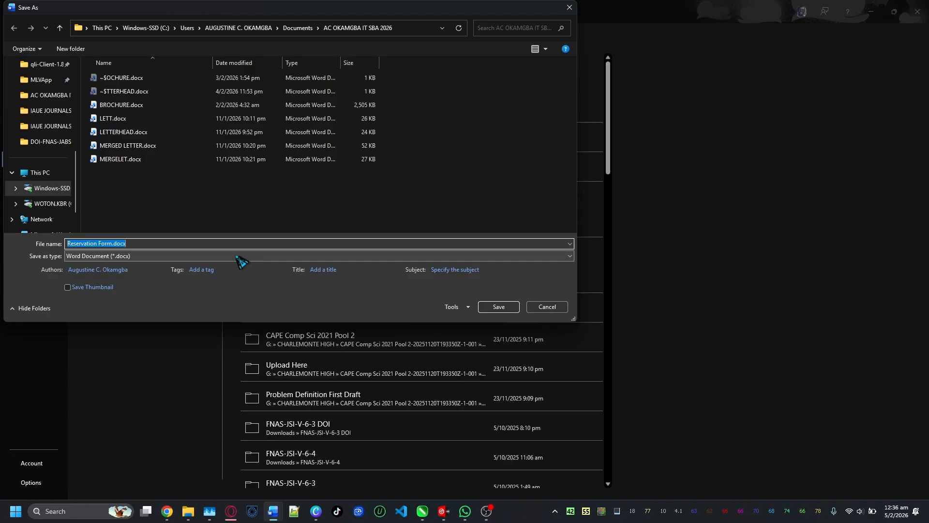
{"action": "type", "text": "RESE"}
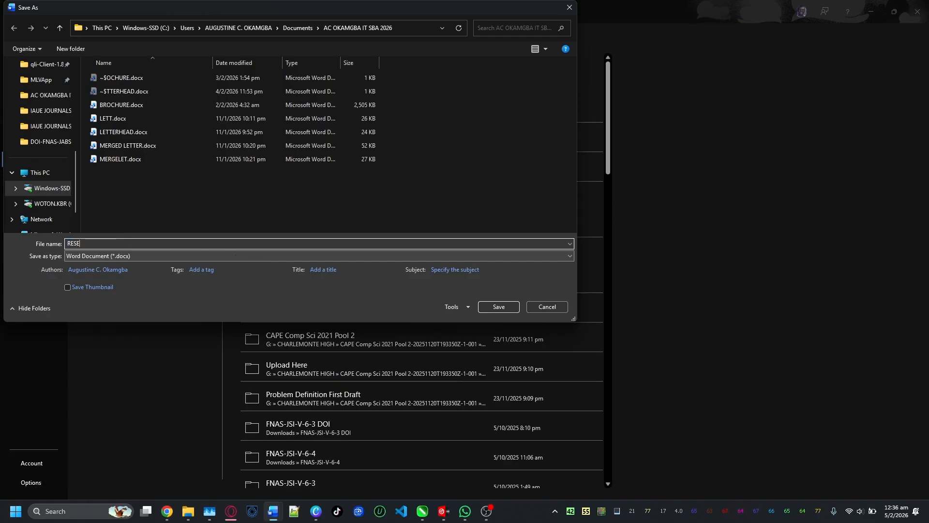
{"action": "type", "text": "RVATION FORM"}
{"action": "left_click", "coordinate": [508, 307]}
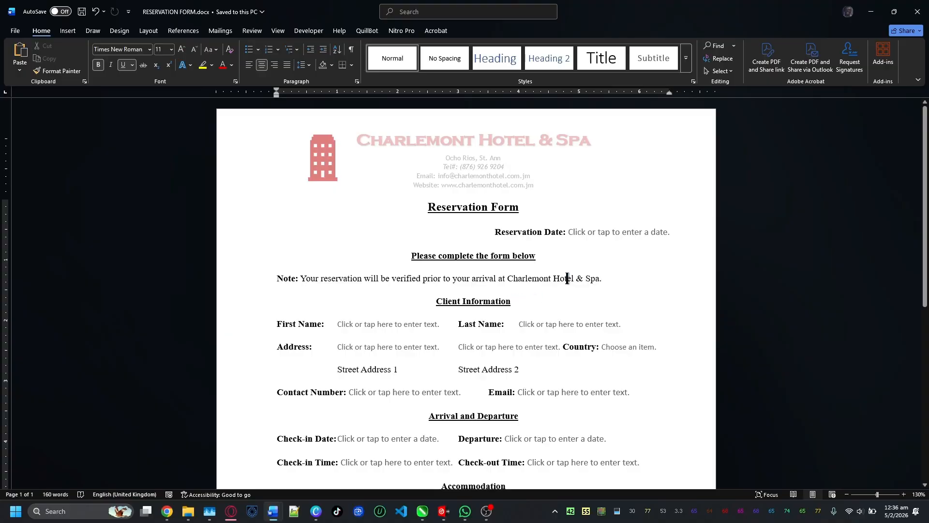
Zoom out to 90% and look over the saved reservation form from the letterhead to the payment options
{"action": "scroll", "coordinate": [567, 279], "scroll_direction": "down", "scroll_amount": 6}
{"action": "scroll", "coordinate": [568, 281], "scroll_direction": "up", "scroll_amount": 4}
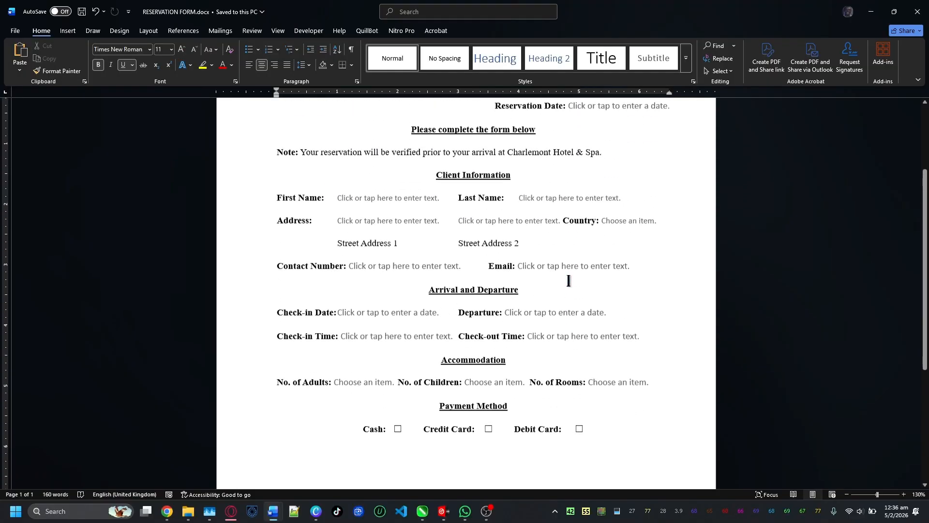
{"action": "left_click", "coordinate": [847, 494]}
{"action": "left_click", "coordinate": [846, 494]}
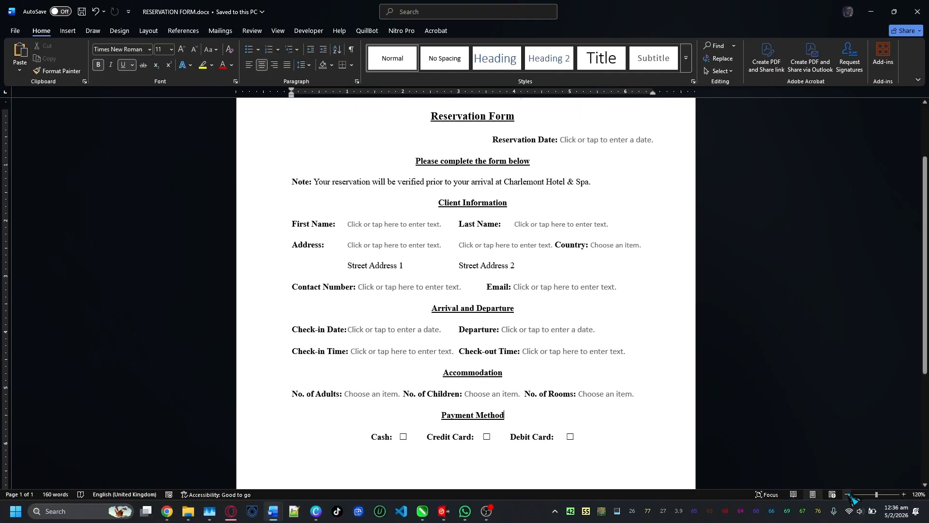
{"action": "left_click", "coordinate": [847, 494]}
{"action": "left_click", "coordinate": [847, 494]}
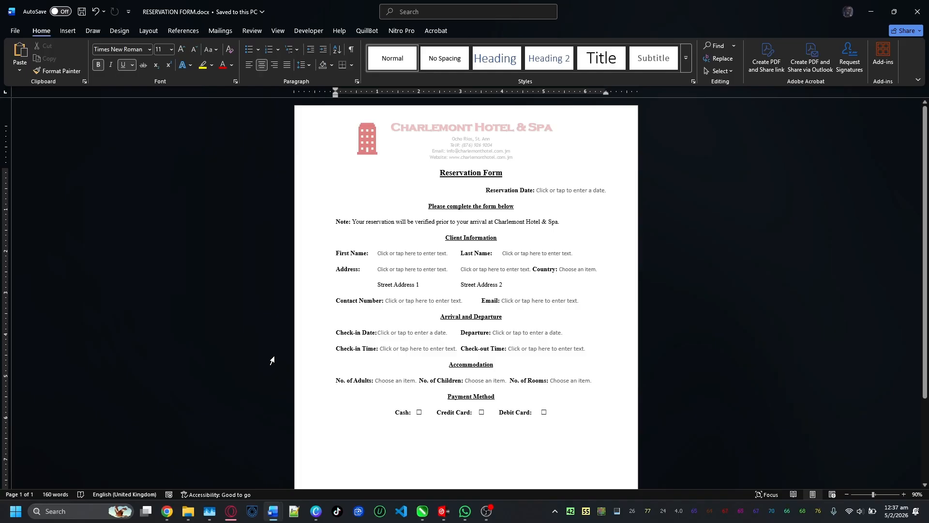
Switch to the SBA 2025 - 2026 Revised Final document and read the Web Design requirements below the form task
{"action": "mouse_move", "coordinate": [274, 511]}
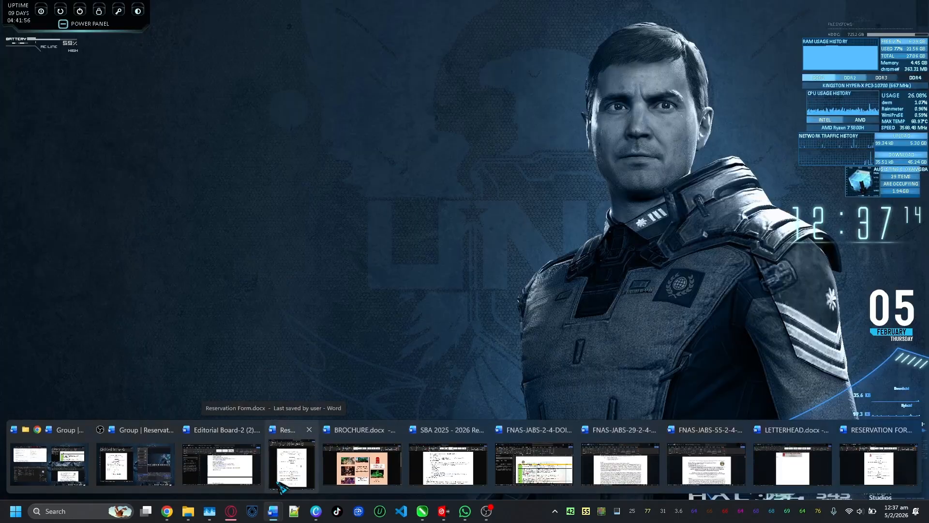
{"action": "mouse_move", "coordinate": [368, 471]}
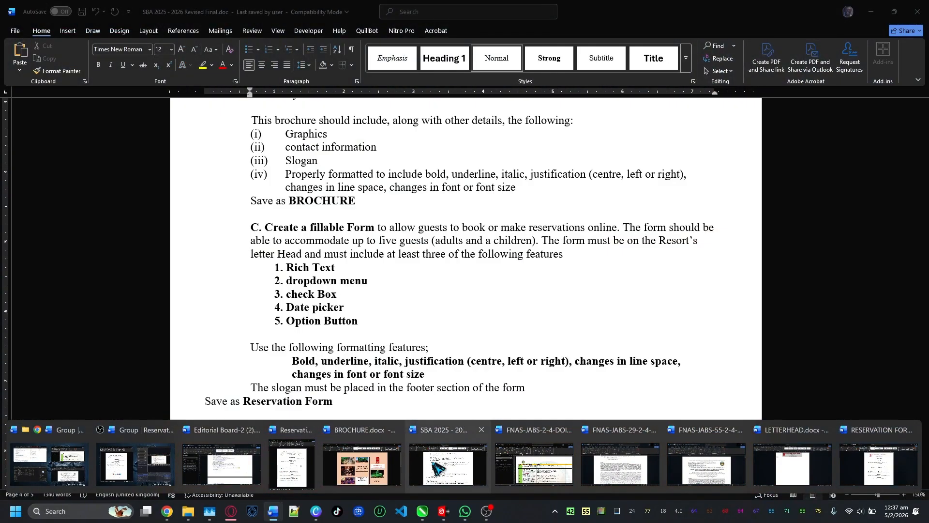
{"action": "left_click", "coordinate": [447, 464]}
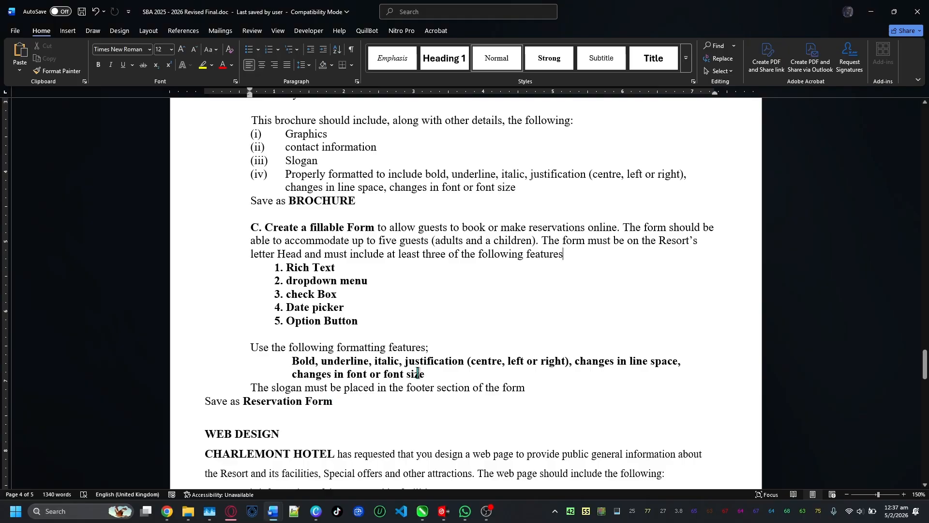
{"action": "scroll", "coordinate": [417, 372], "scroll_direction": "down", "scroll_amount": 4}
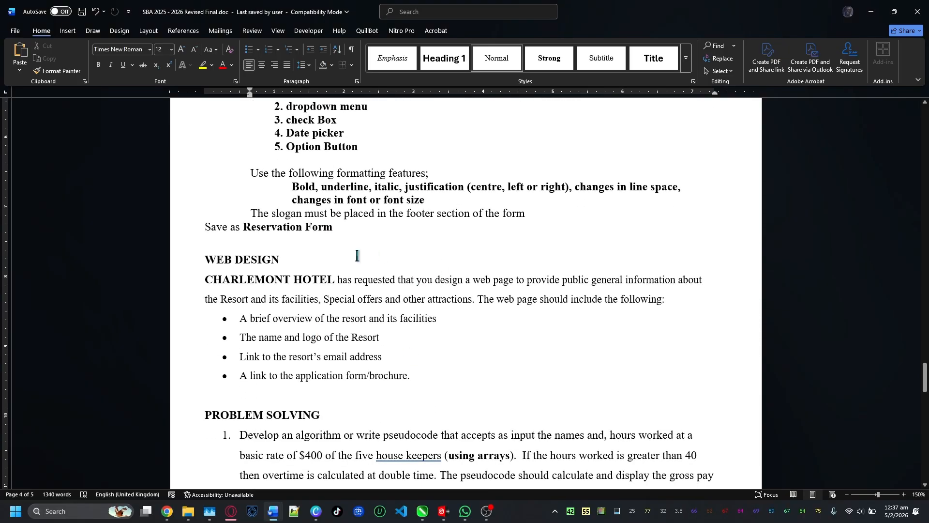